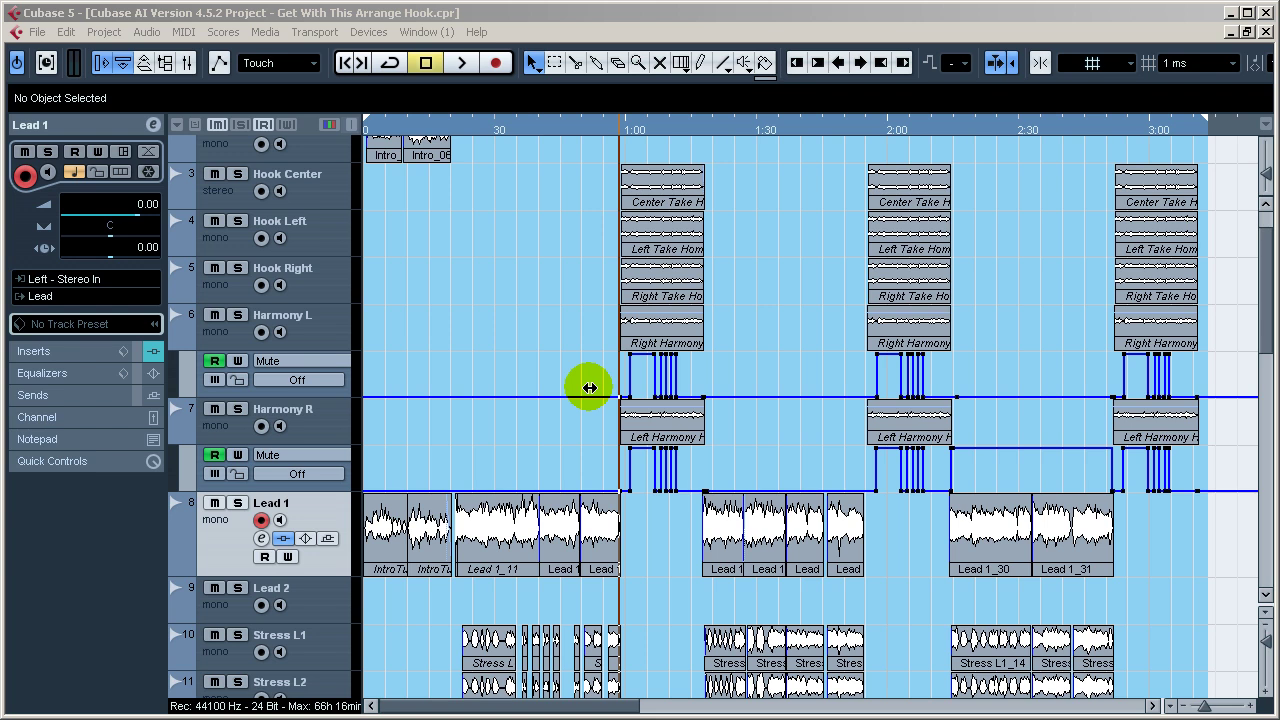
# Play the arrangement from the start of the first hook, just before 1:00, and stop playback
pyautogui.click(619, 131)
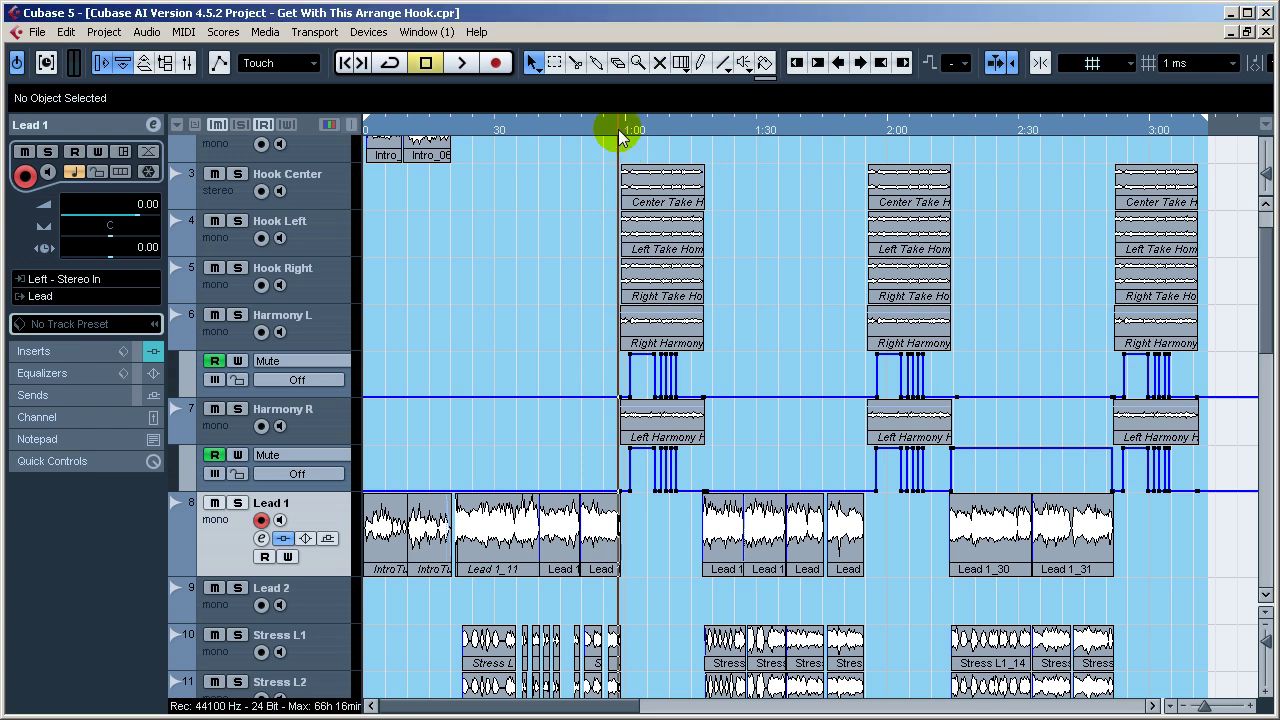
pyautogui.press('space')
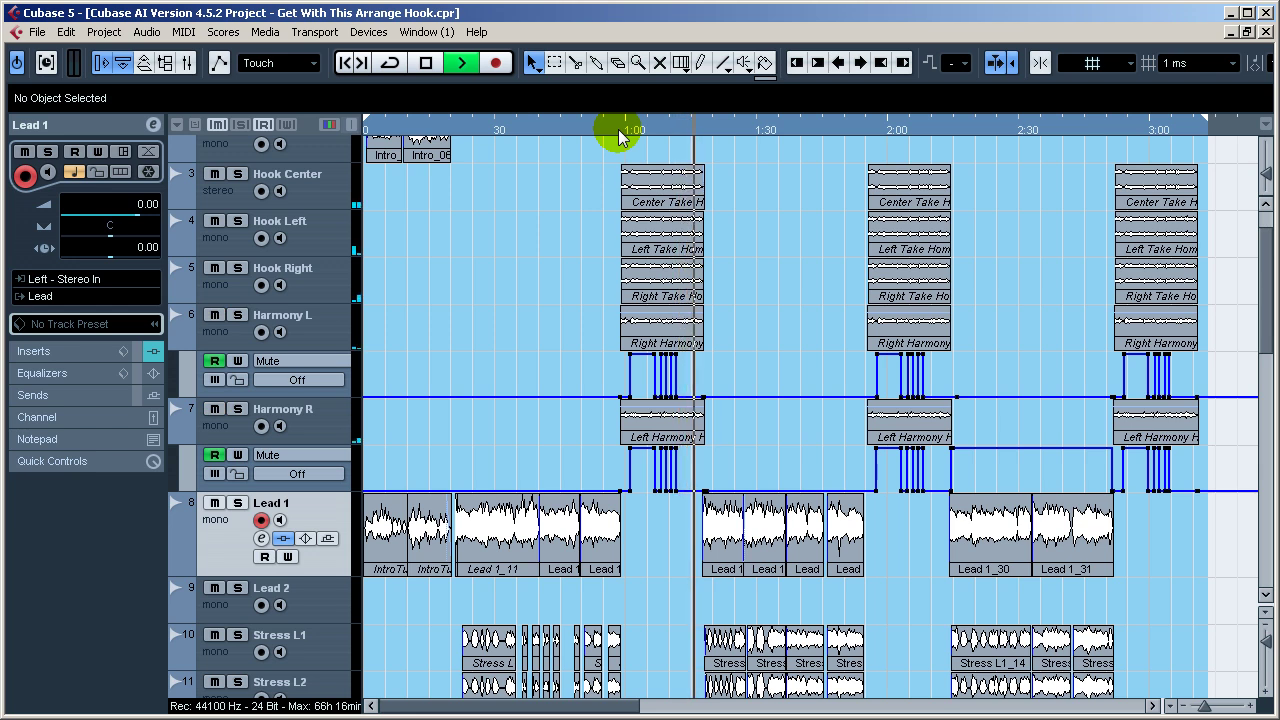
pyautogui.press('space')
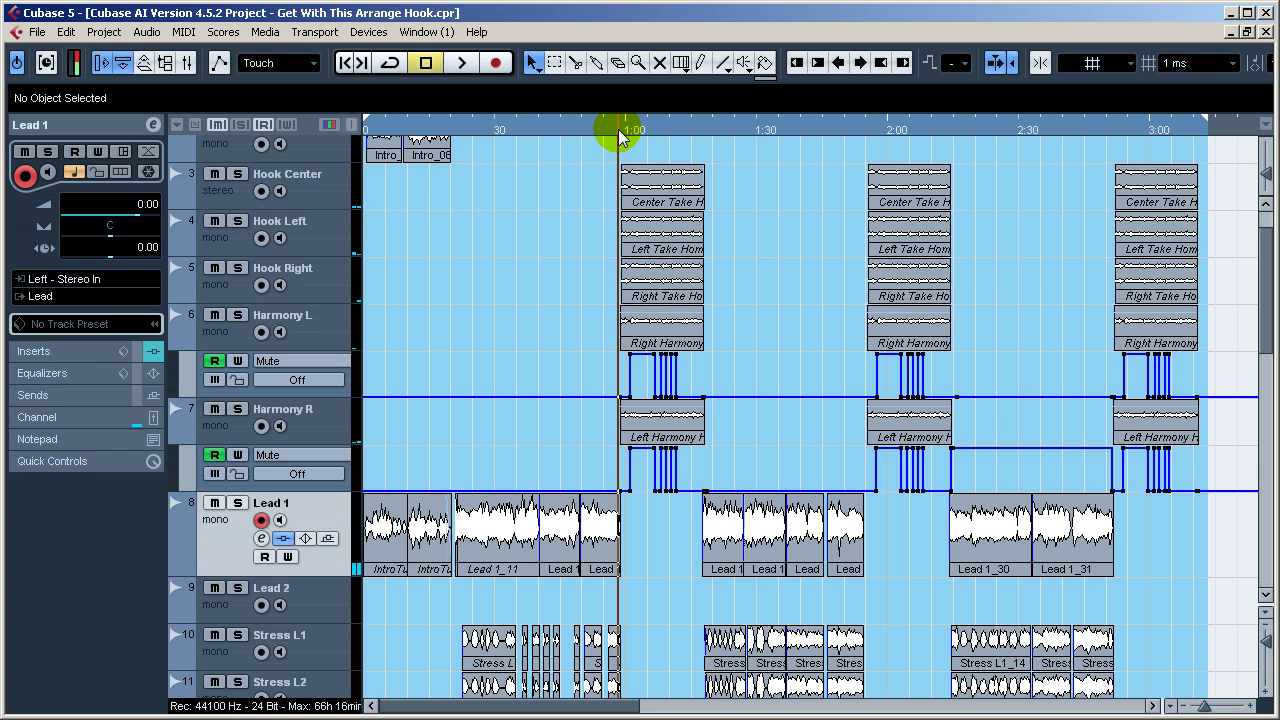
# Play the arrangement from the start of the first verse, at about 0:20, and stop playback
pyautogui.click(454, 128)
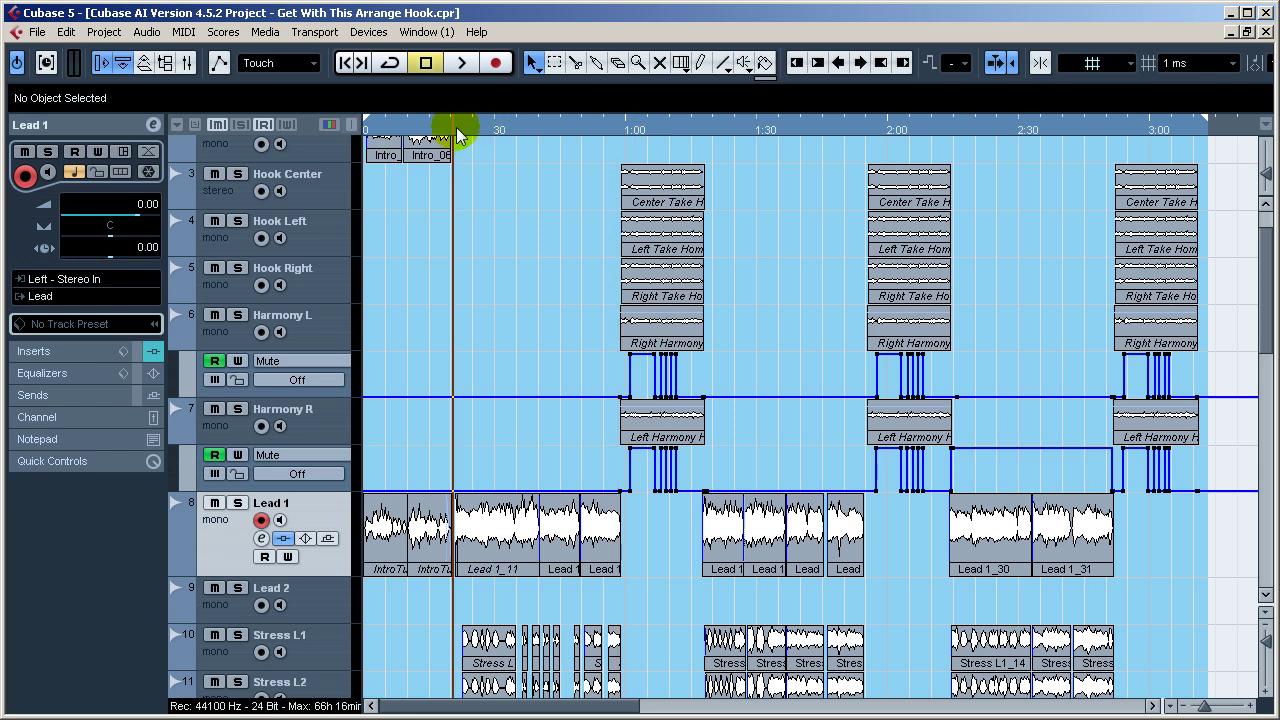
pyautogui.press('space')
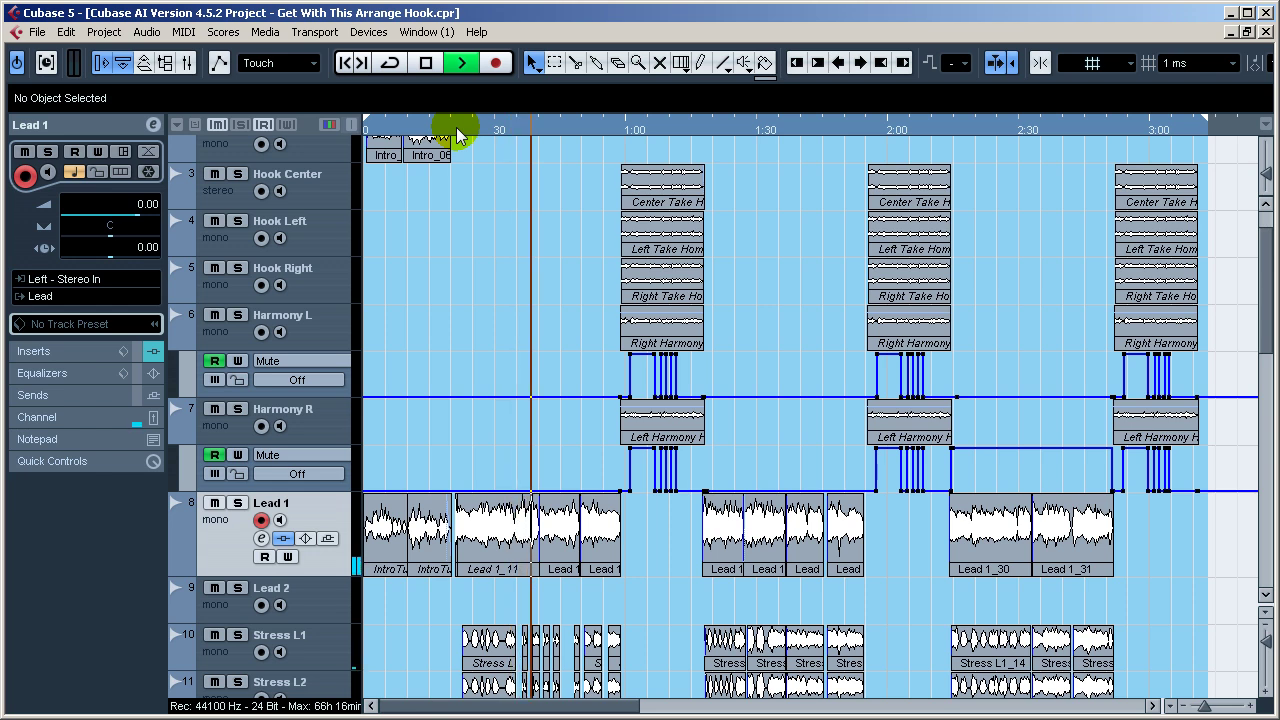
pyautogui.press('space')
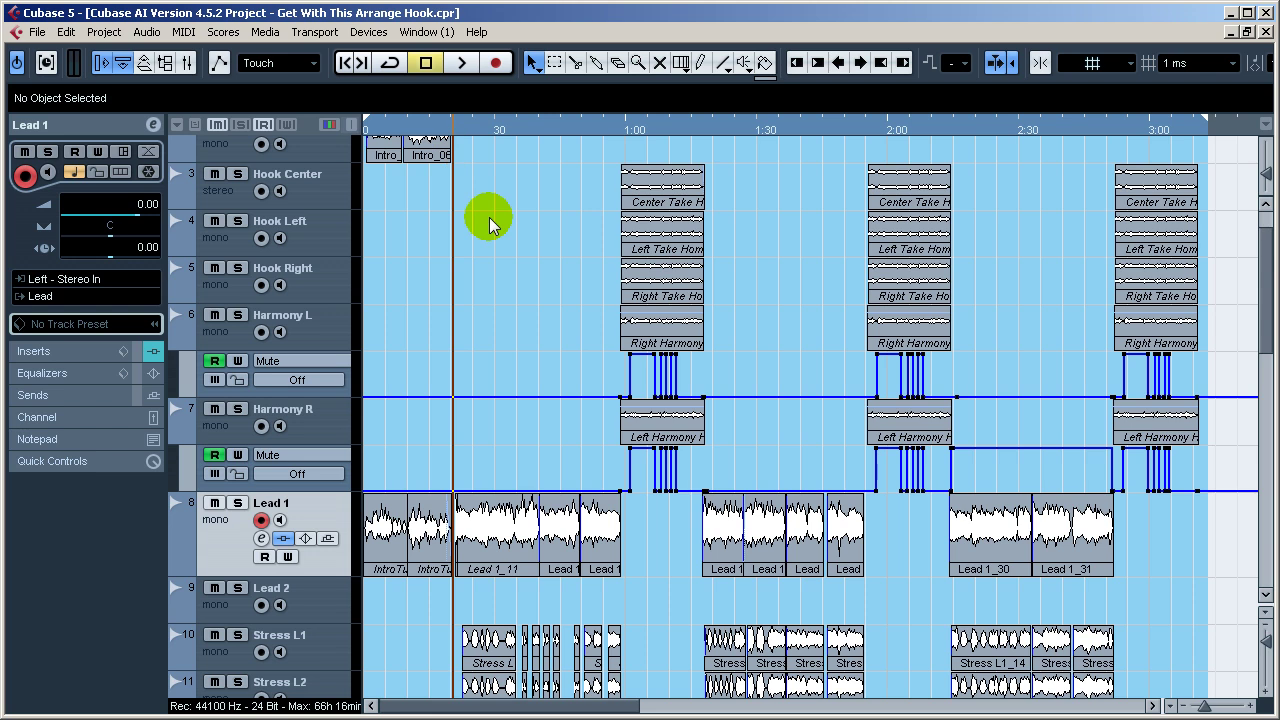
# Solo the Lead 1 track and listen to it from just before the Lead 1_11 clip
pyautogui.press('s')
pyautogui.press('h')
pyautogui.scroll(-2, 555, 370)
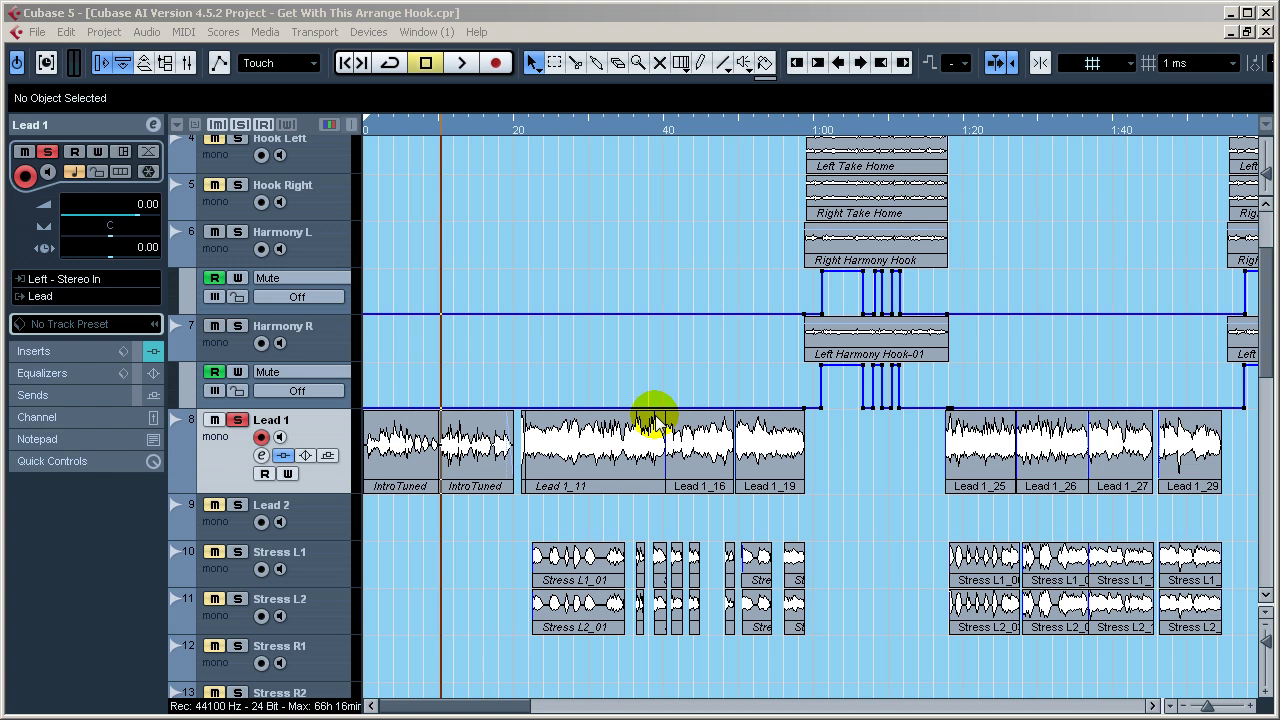
pyautogui.click(519, 127)
pyautogui.press('space')
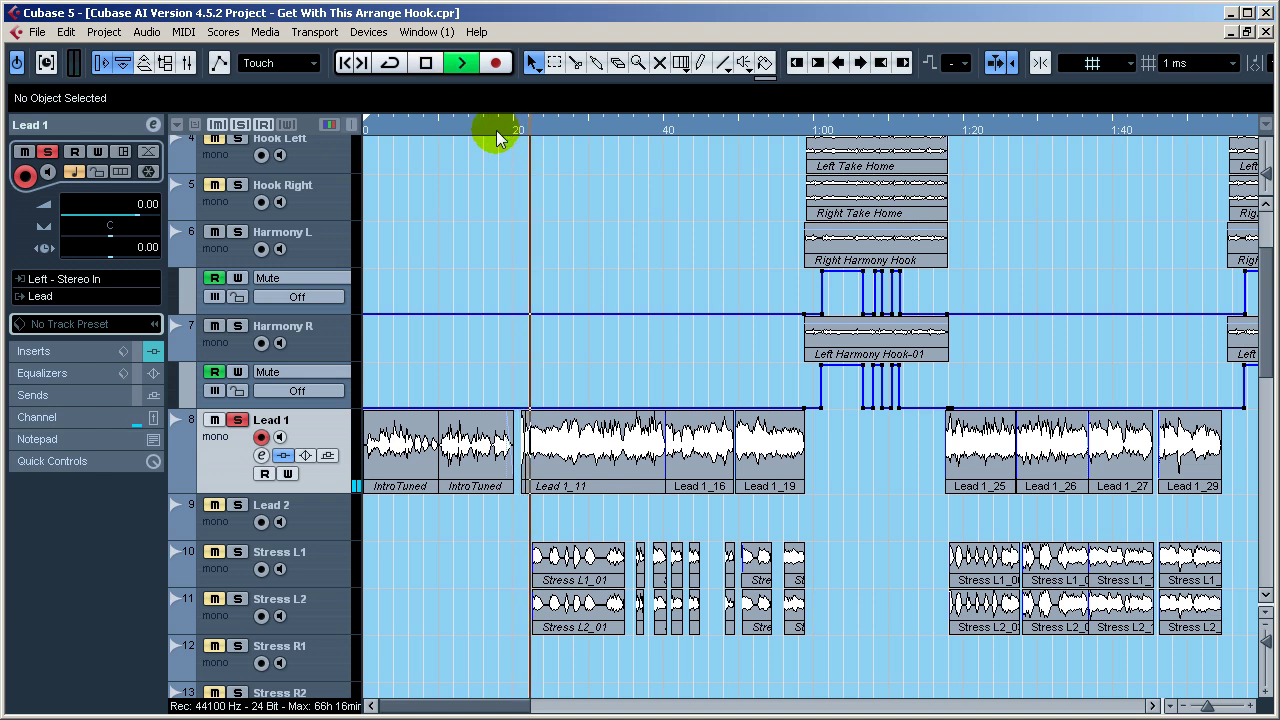
pyautogui.press('space')
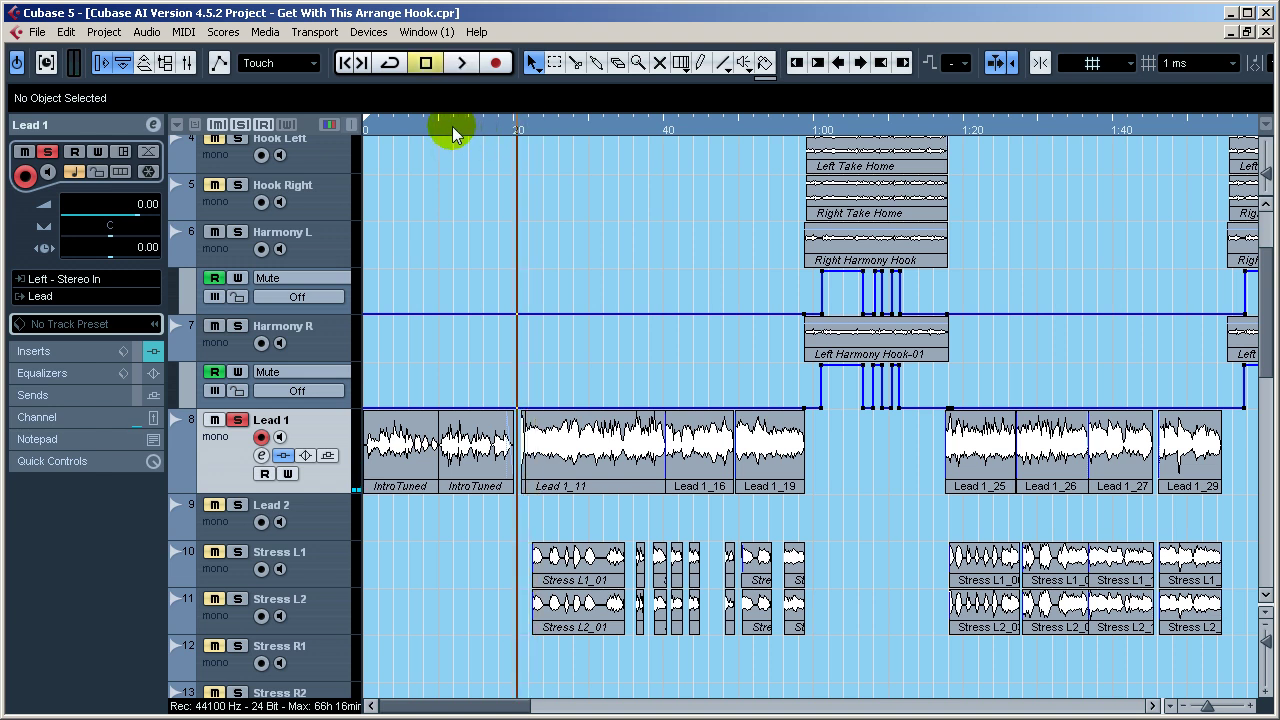
# Listen to the soloed Lead 1 track from near the start of the second IntroTuned clip
pyautogui.click(449, 127)
pyautogui.press('space')
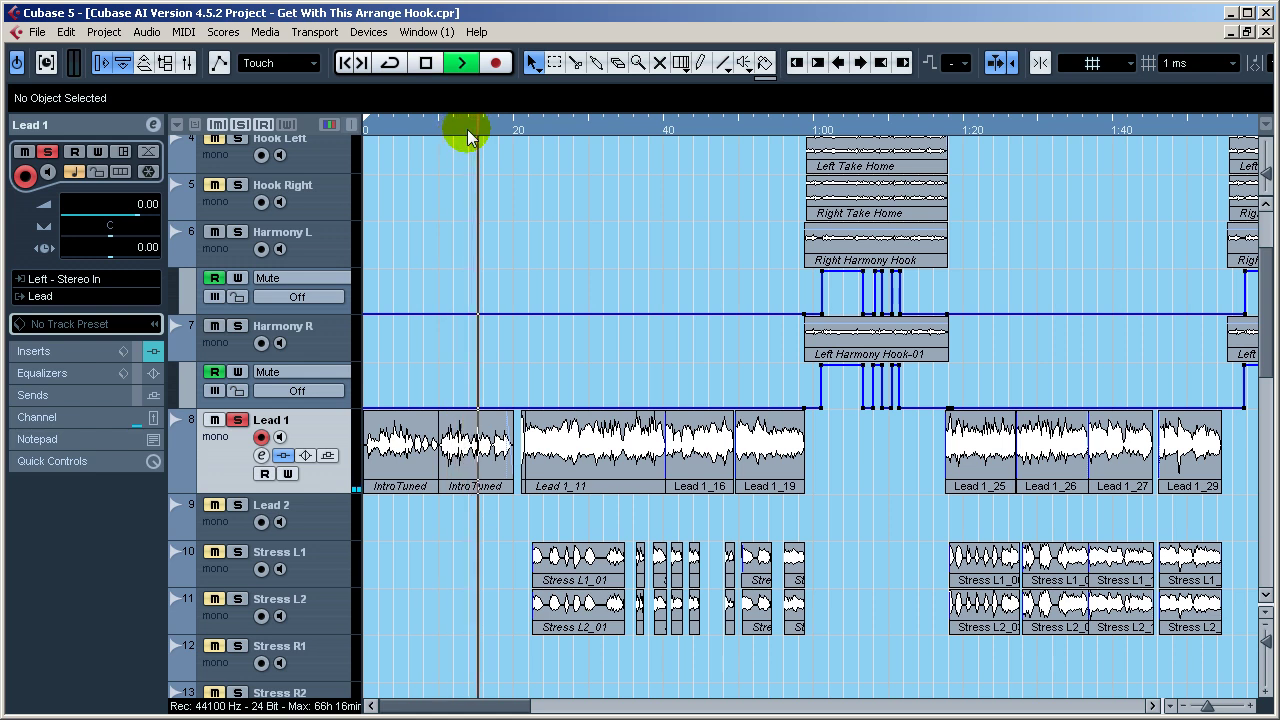
pyautogui.press('space')
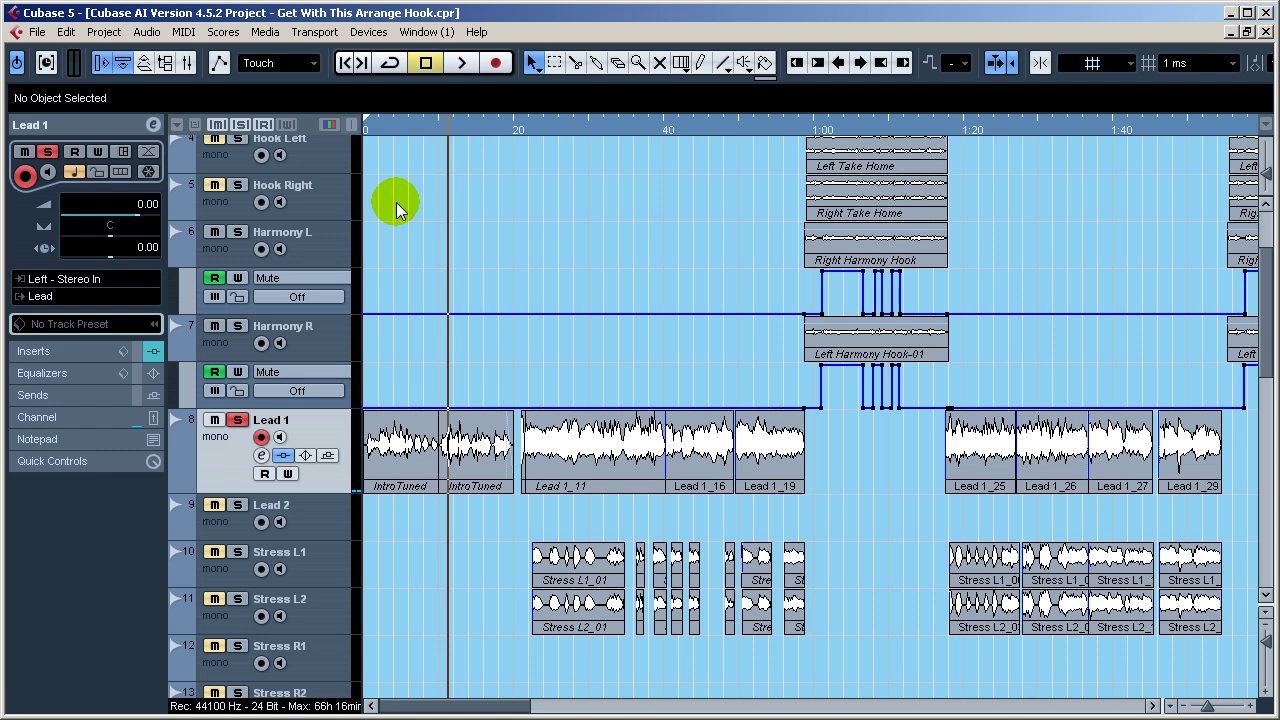
# Solo Stress L1 and Stress L2 instead of Lead 1 and listen to both from just before their first clips
pyautogui.click(316, 421)
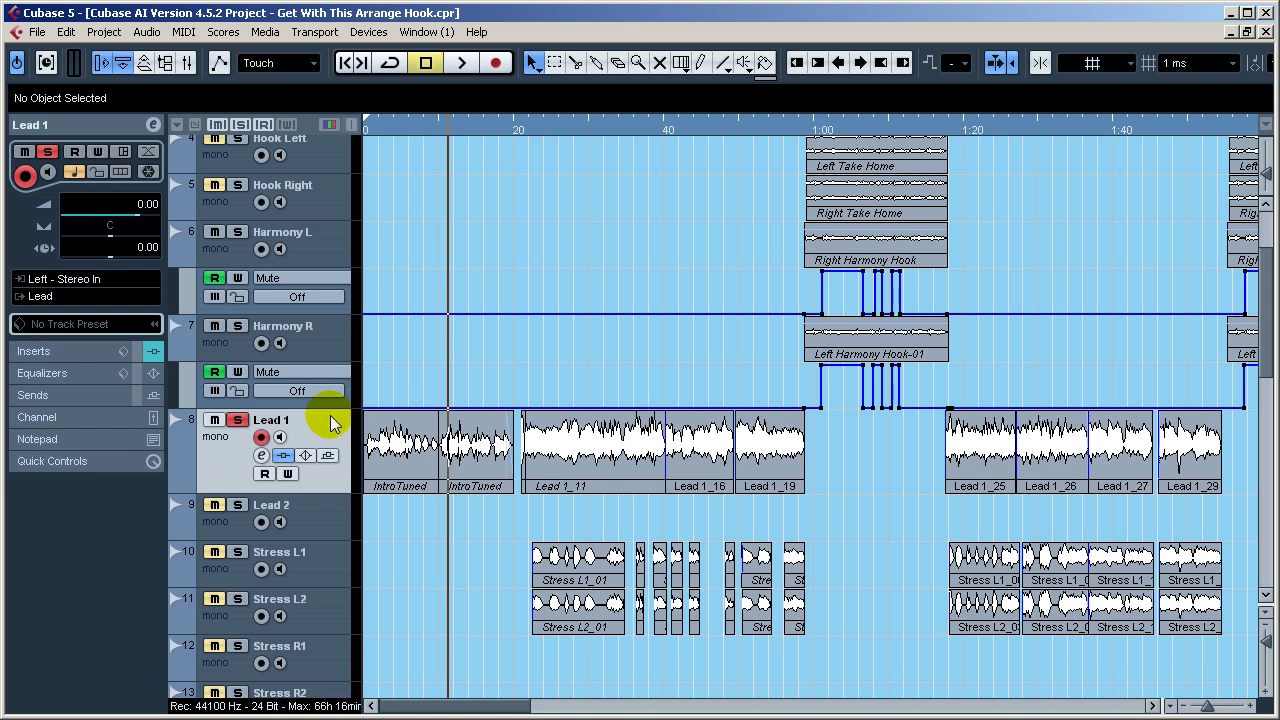
pyautogui.click(329, 563)
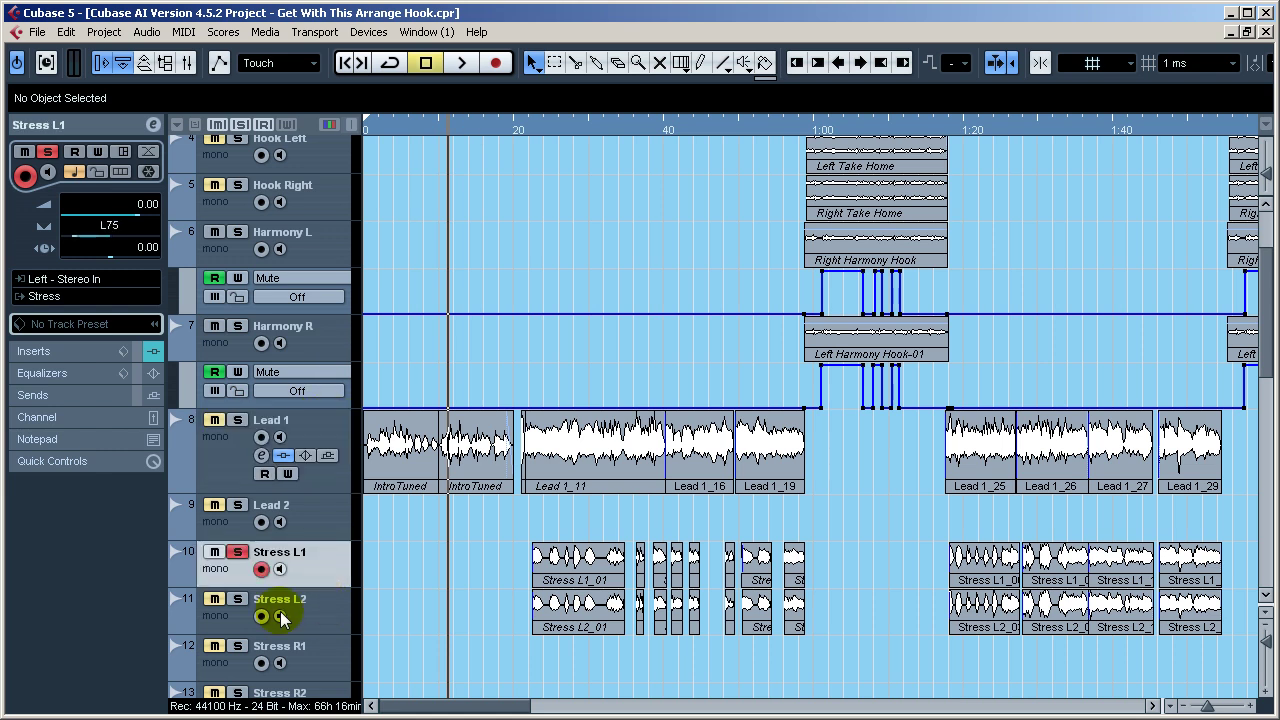
pyautogui.click(240, 600)
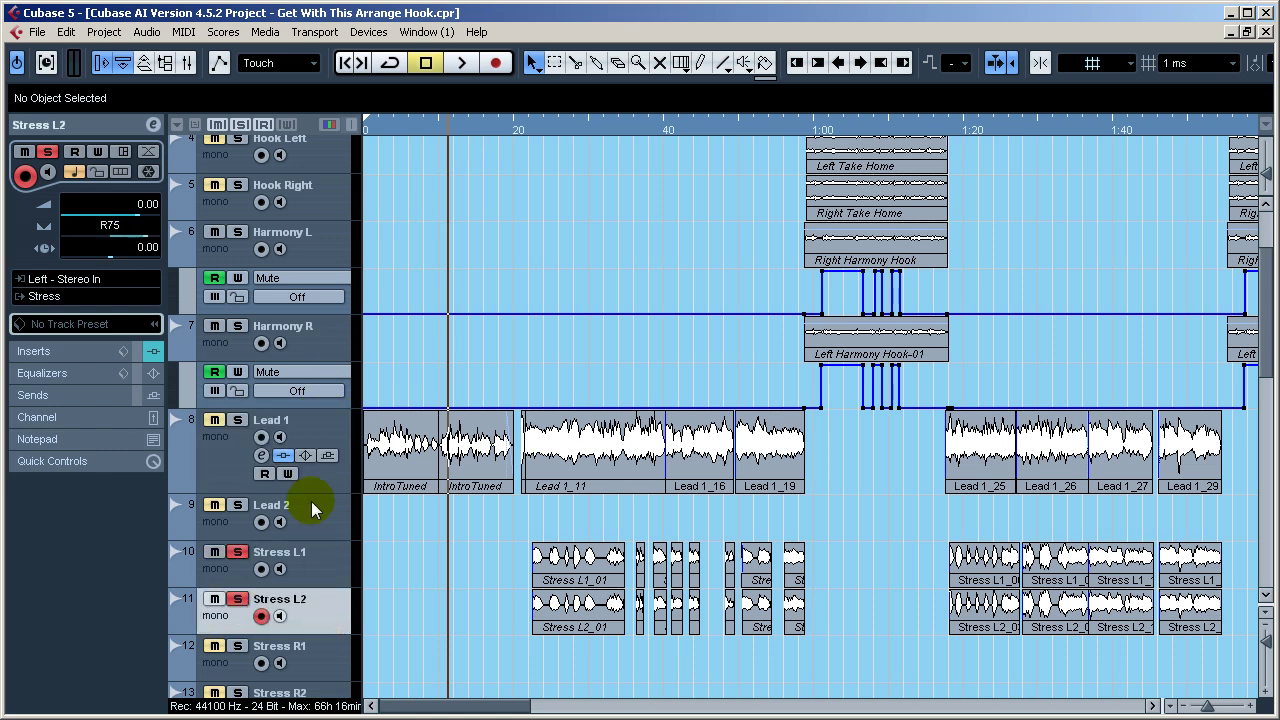
pyautogui.click(526, 128)
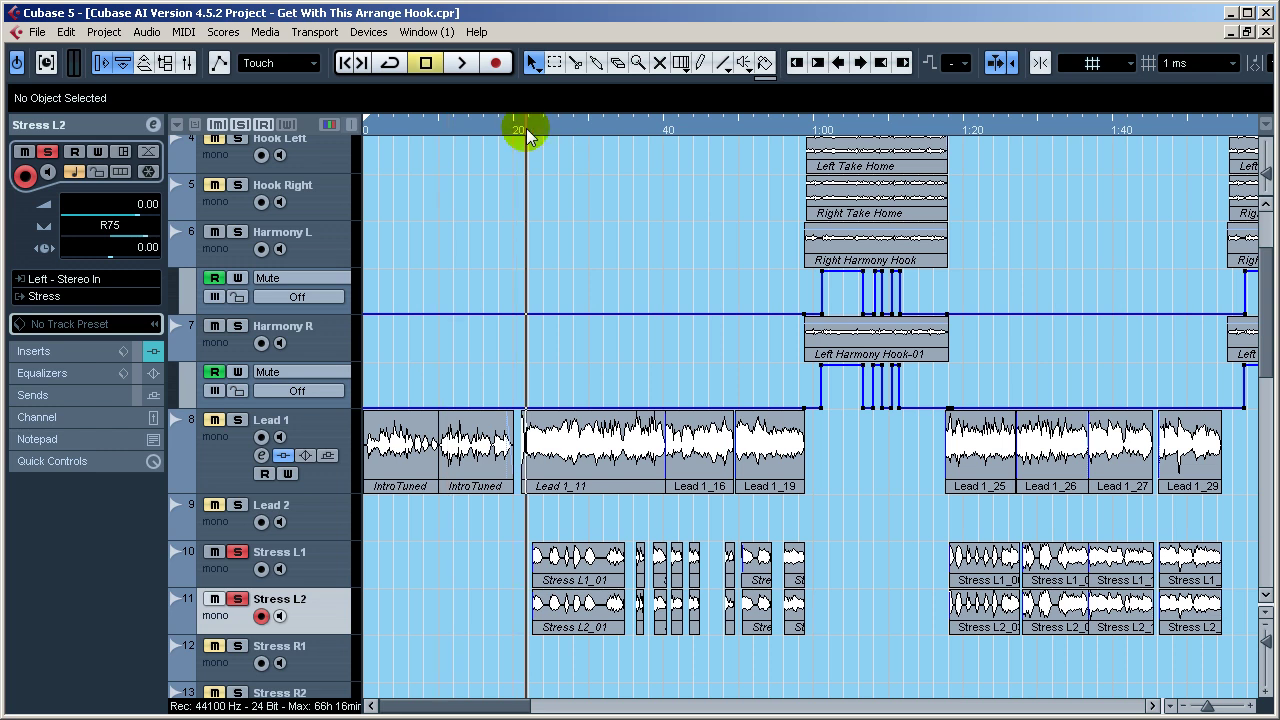
pyautogui.press('space')
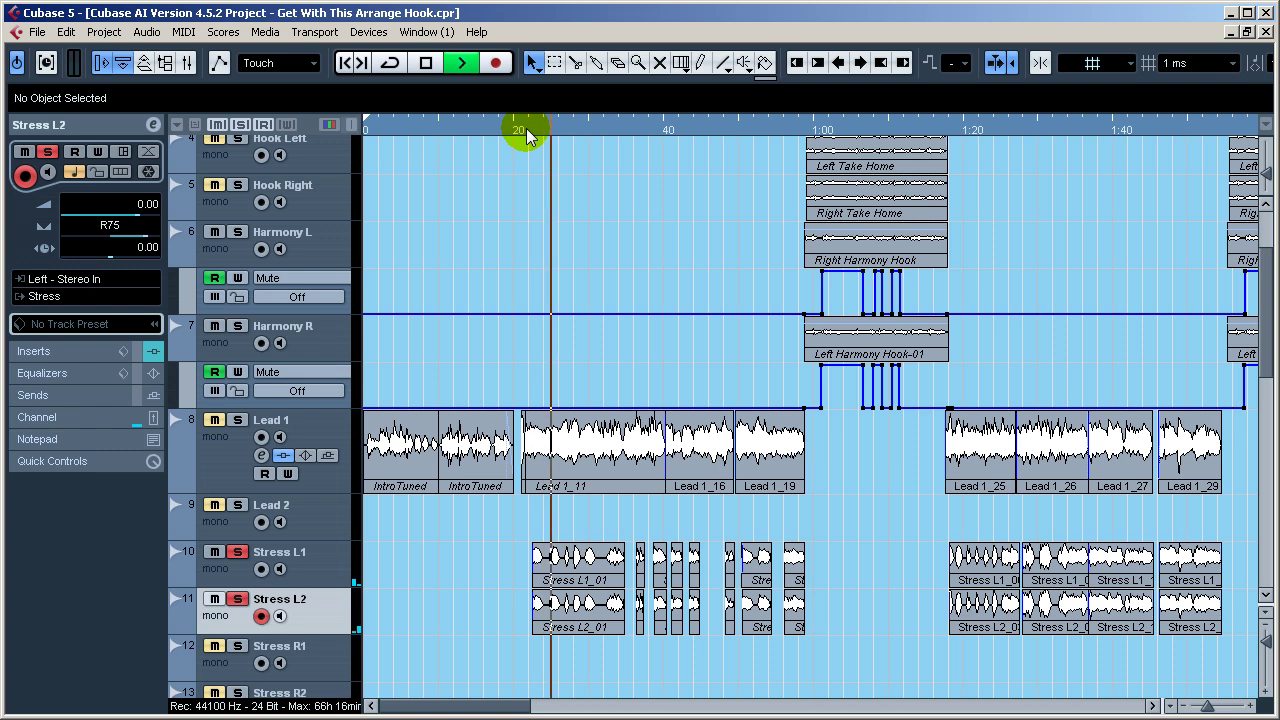
pyautogui.press('space')
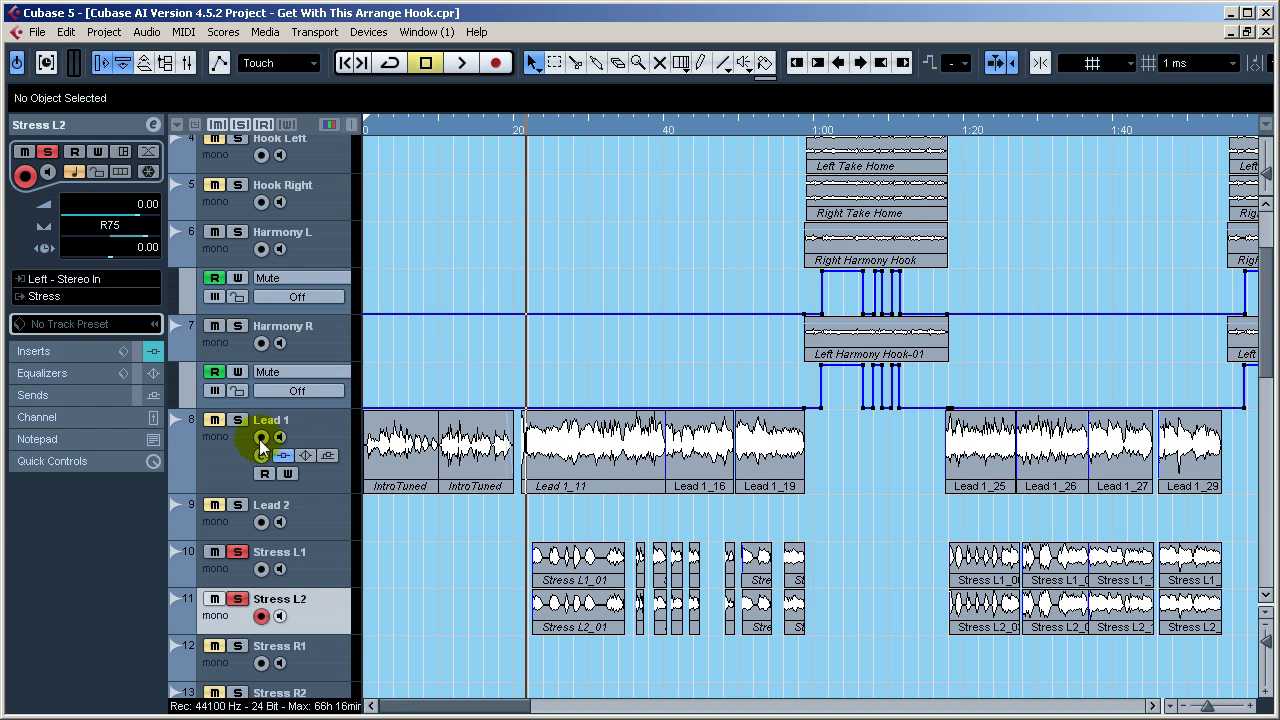
# Add Lead 1 to the soloed Stress L1 and Stress L2 tracks and listen to all three together
pyautogui.click(237, 420)
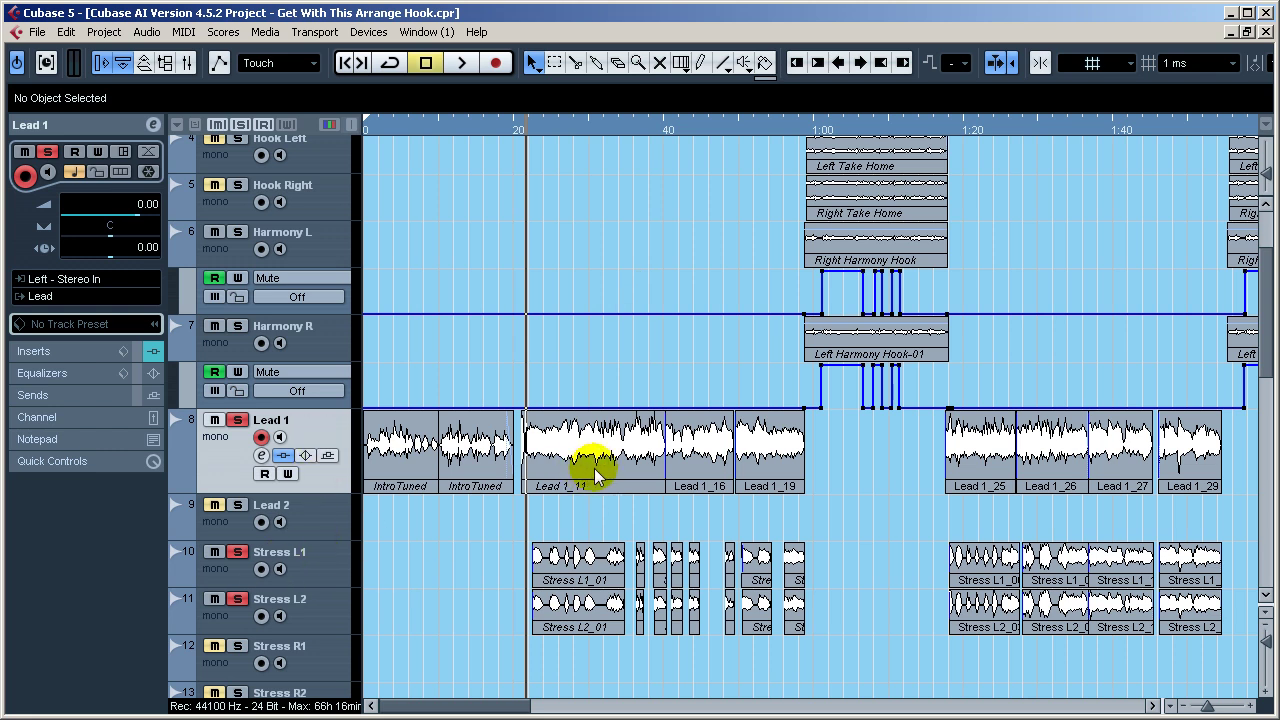
pyautogui.press('space')
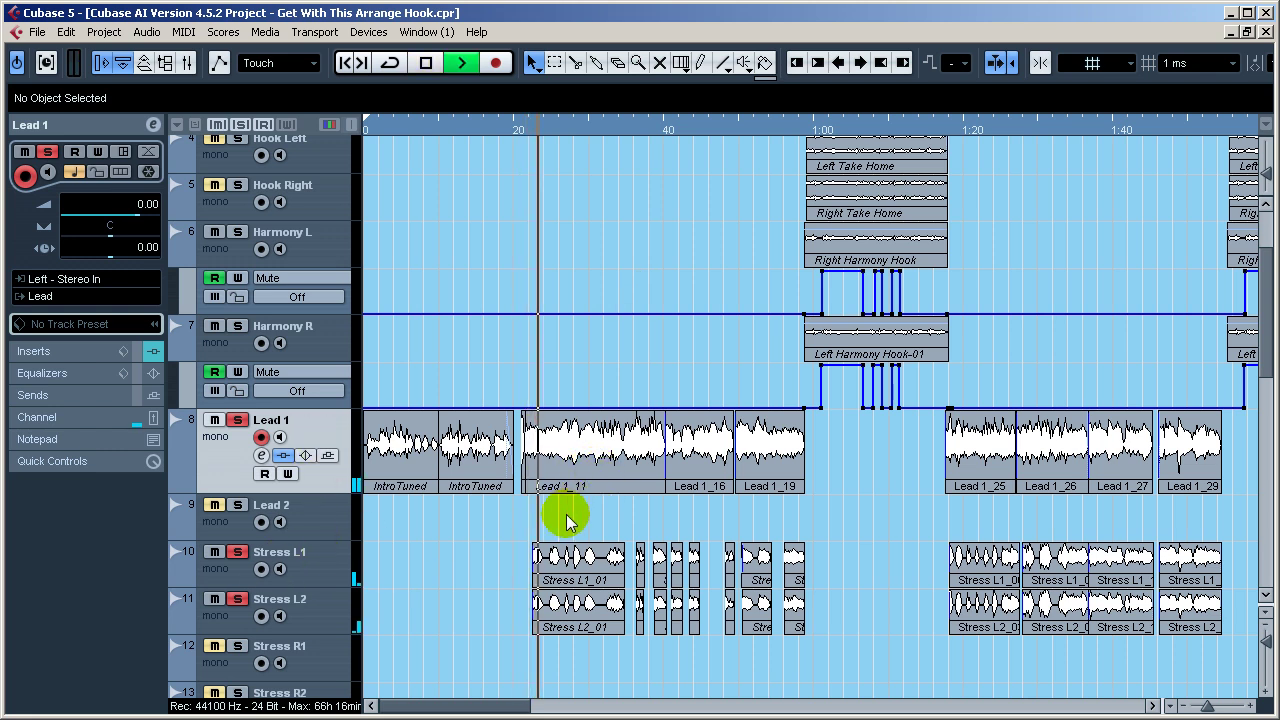
pyautogui.press('space')
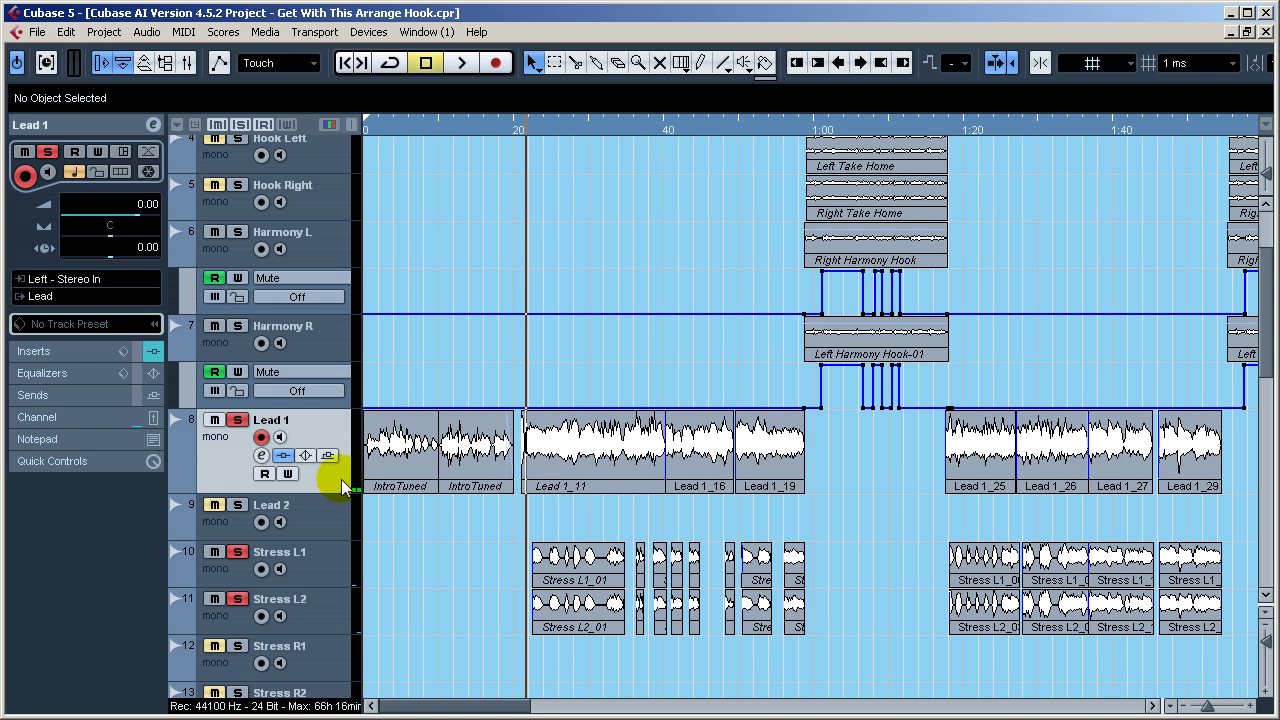
# Mute Stress L1 and Stress L2, keeping Lead 1 soloed, and look over the group tracks and FX channels
pyautogui.click(214, 552)
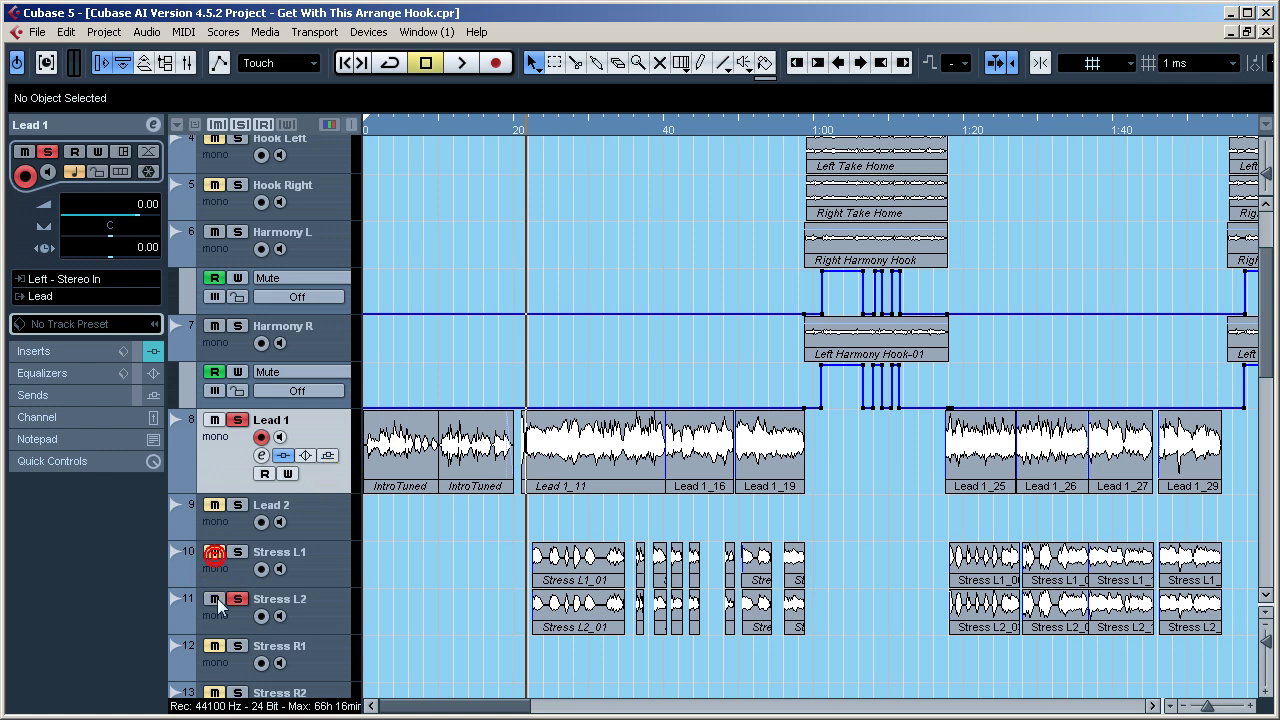
pyautogui.click(215, 599)
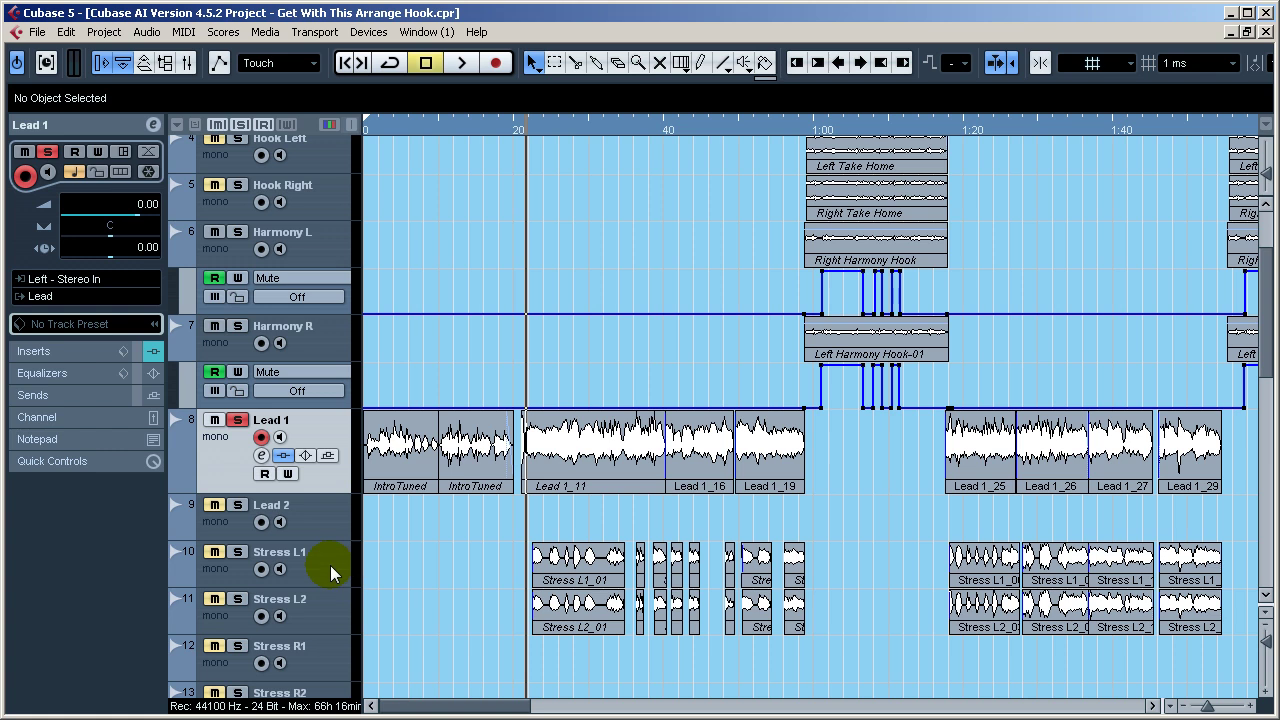
pyautogui.scroll(-10, 330, 565)
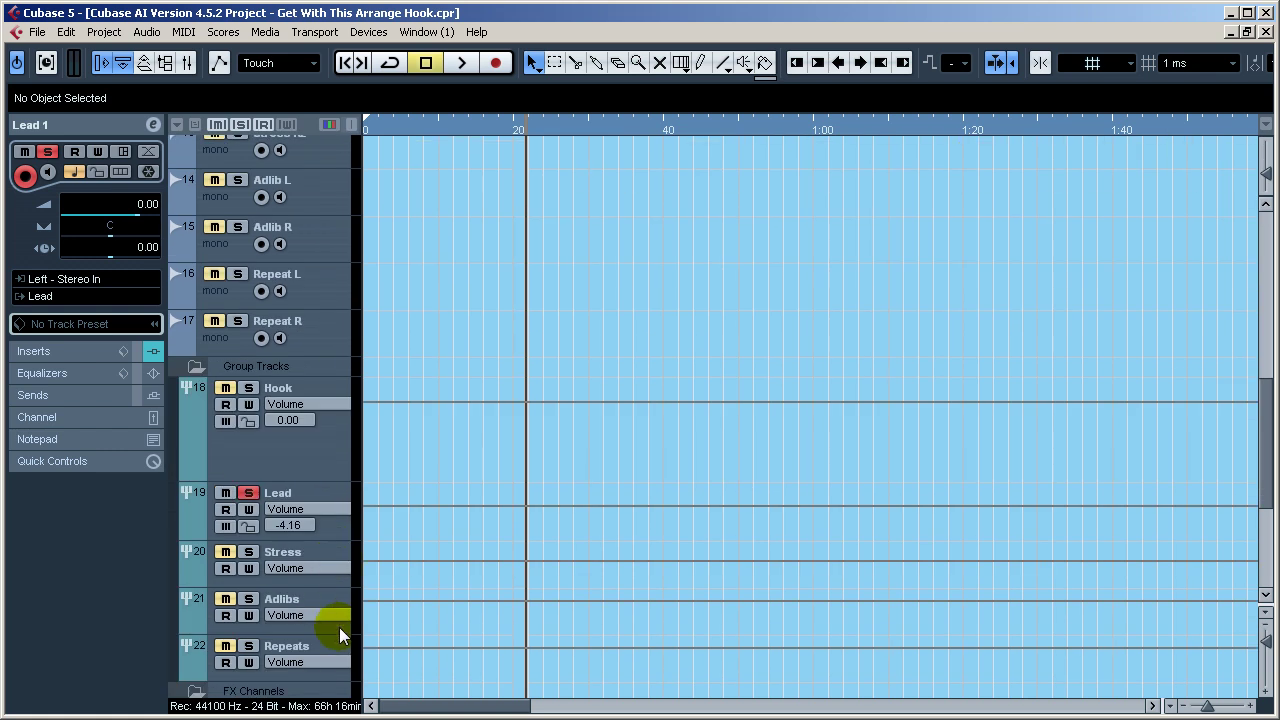
pyautogui.scroll(-8, 340, 635)
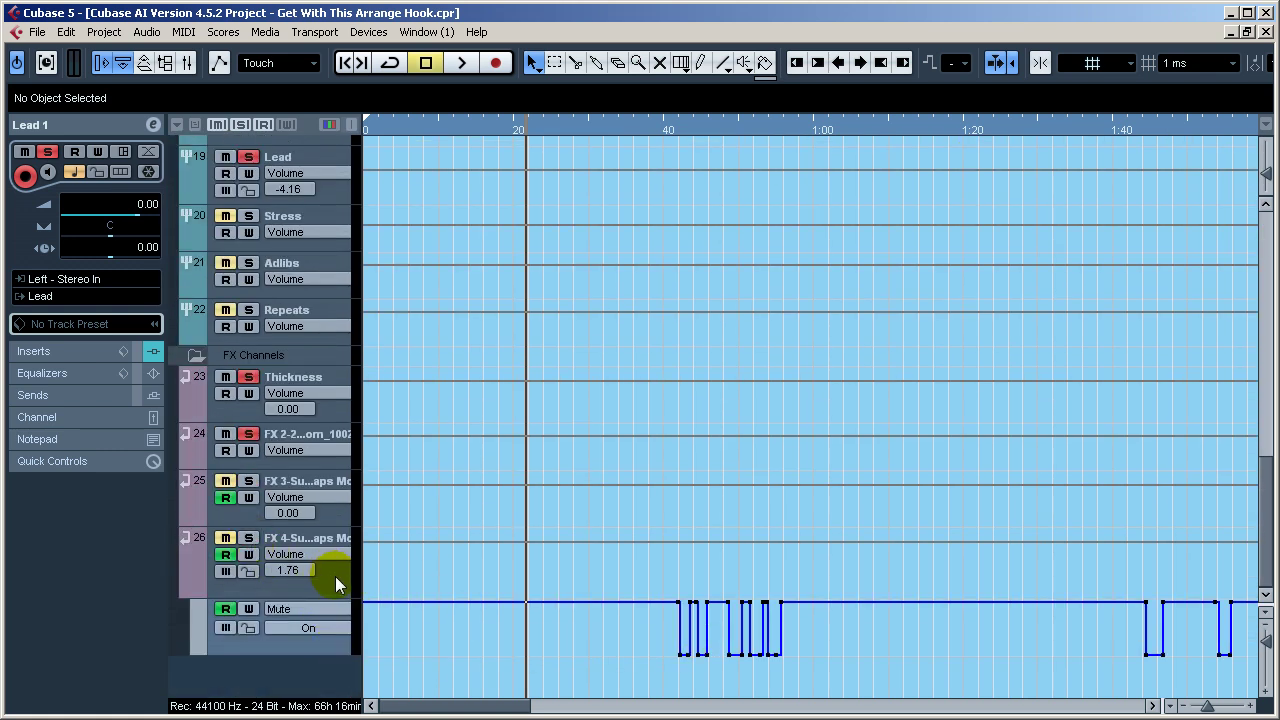
pyautogui.scroll(6, 336, 585)
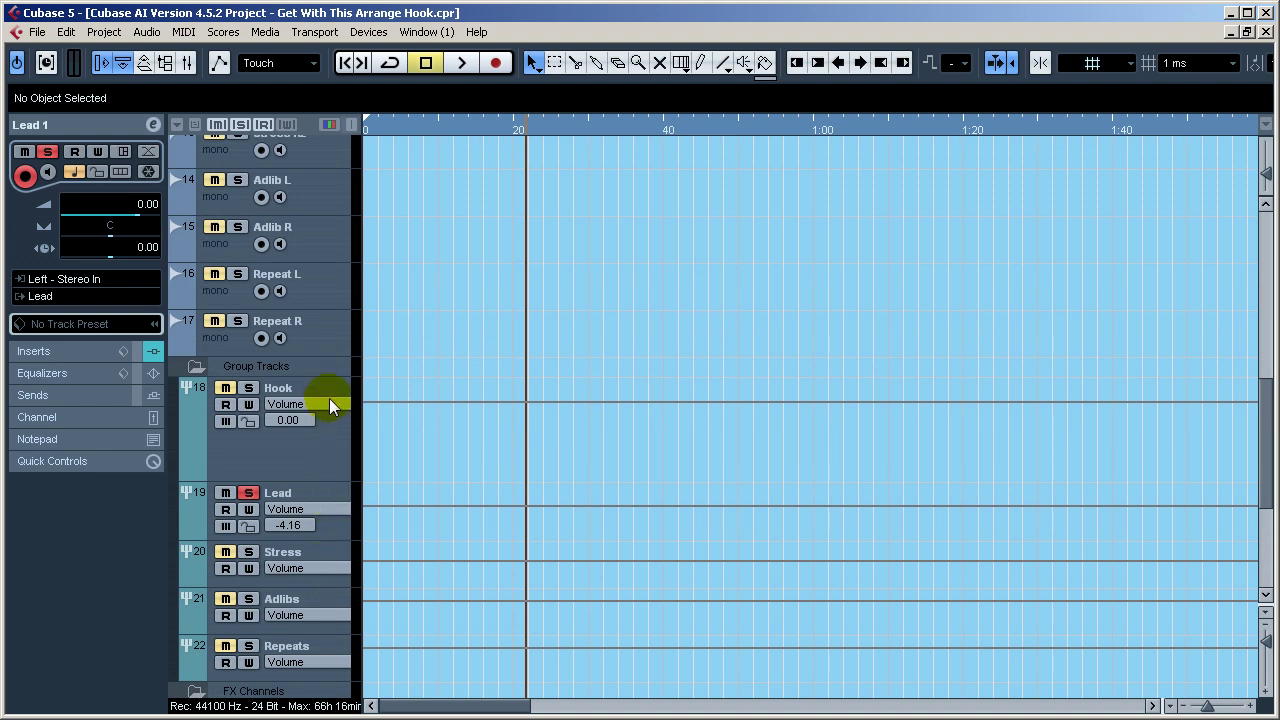
pyautogui.scroll(9, 329, 390)
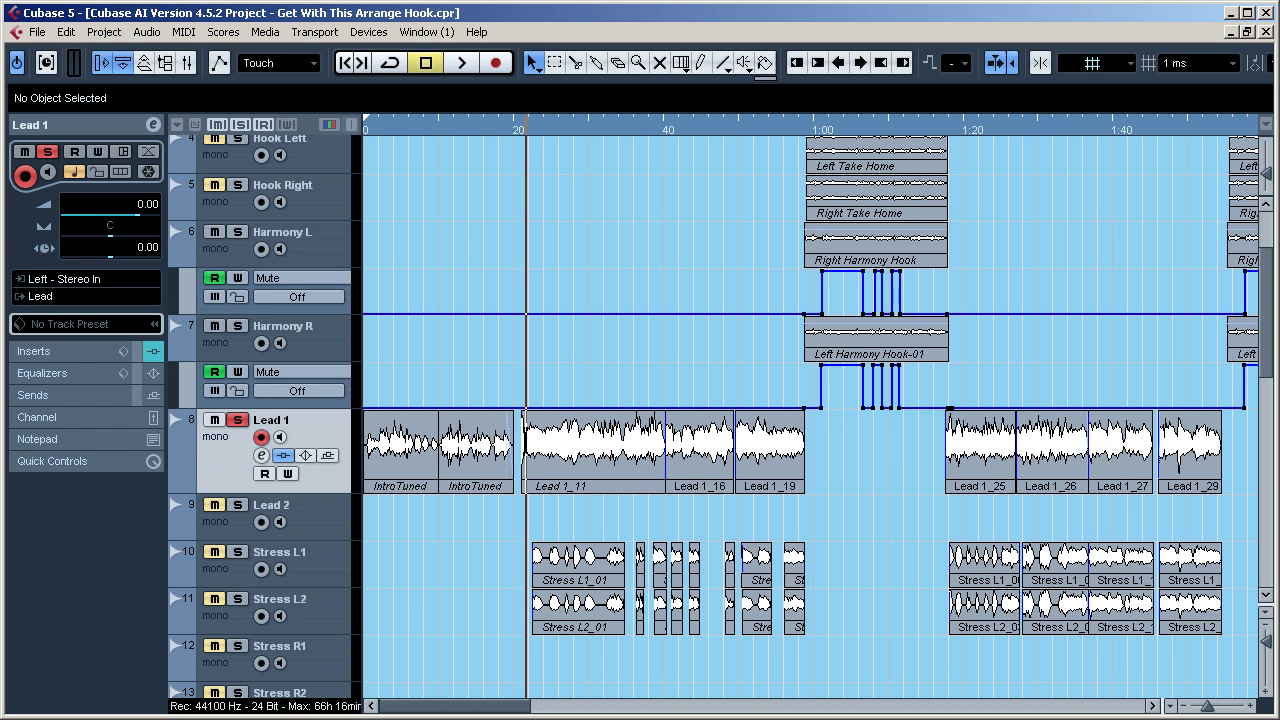
# Show more of the song timeline and compare the output routing of the Stress L1 and Lead 1 tracks
pyautogui.moveTo(1207, 706); pyautogui.dragTo(1208, 705)
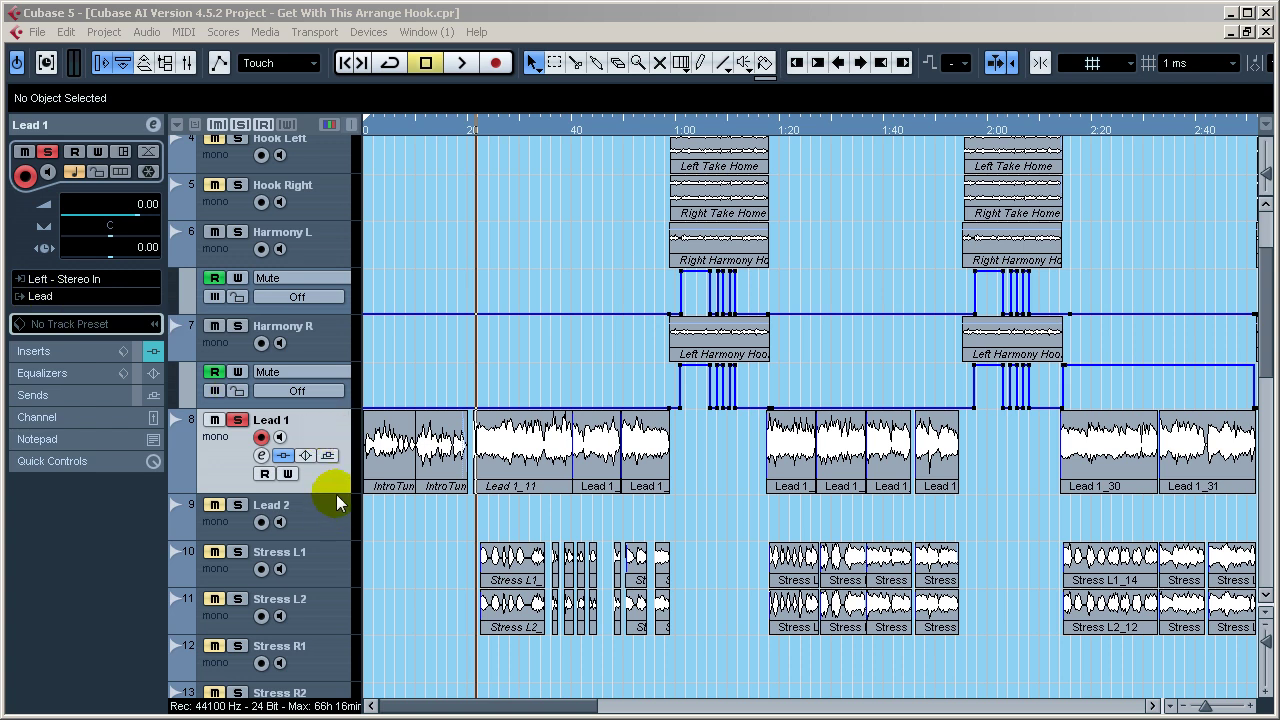
pyautogui.click(325, 562)
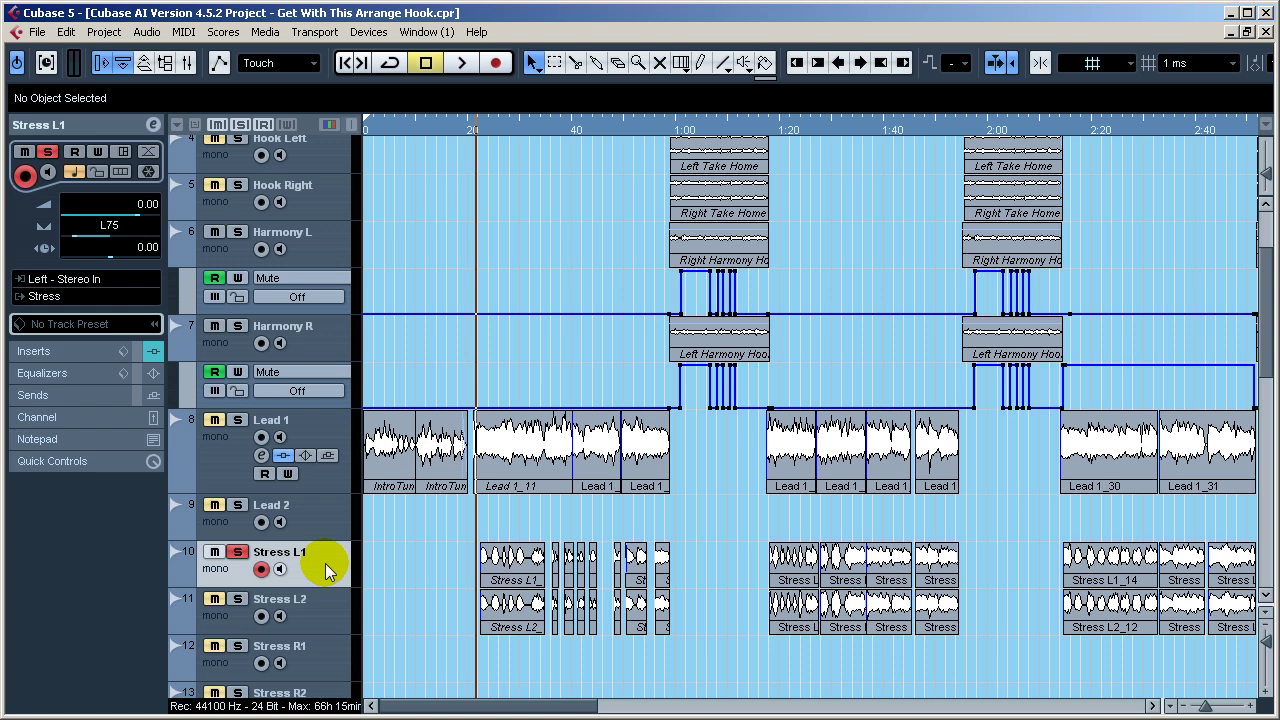
pyautogui.click(324, 470)
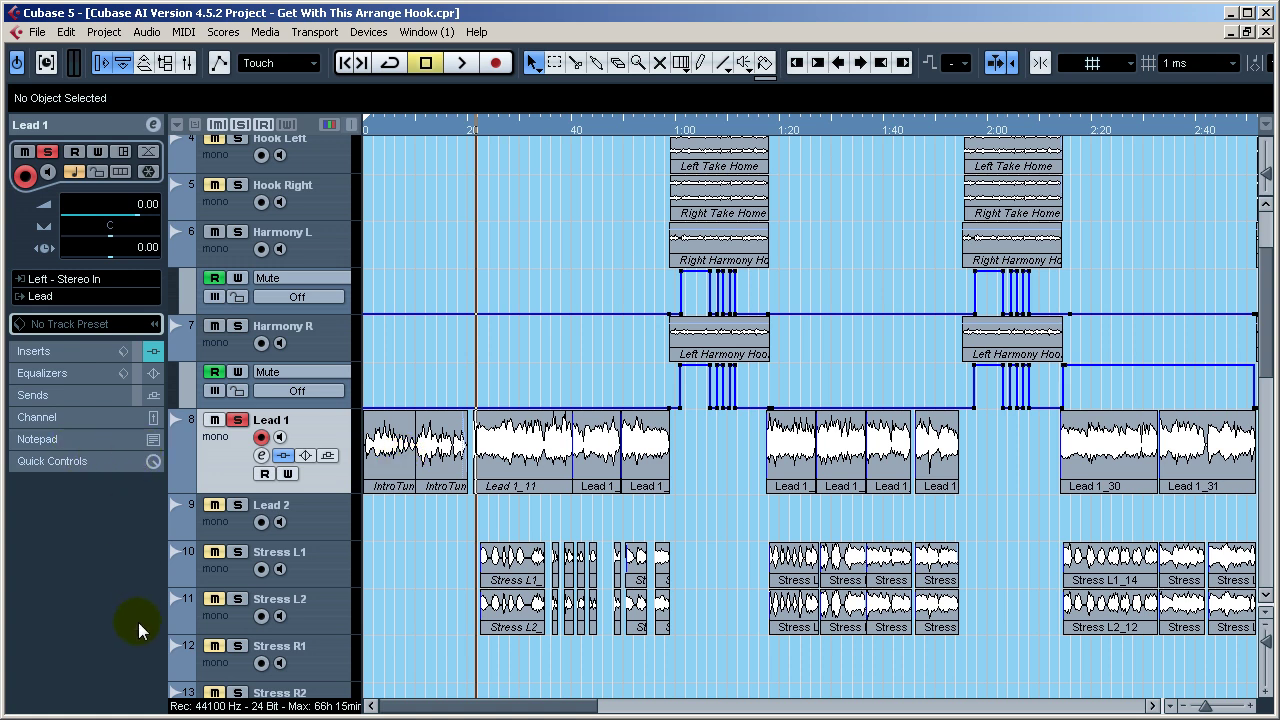
# Select the Lead group track and show its insert effects
pyautogui.scroll(-5, 340, 562)
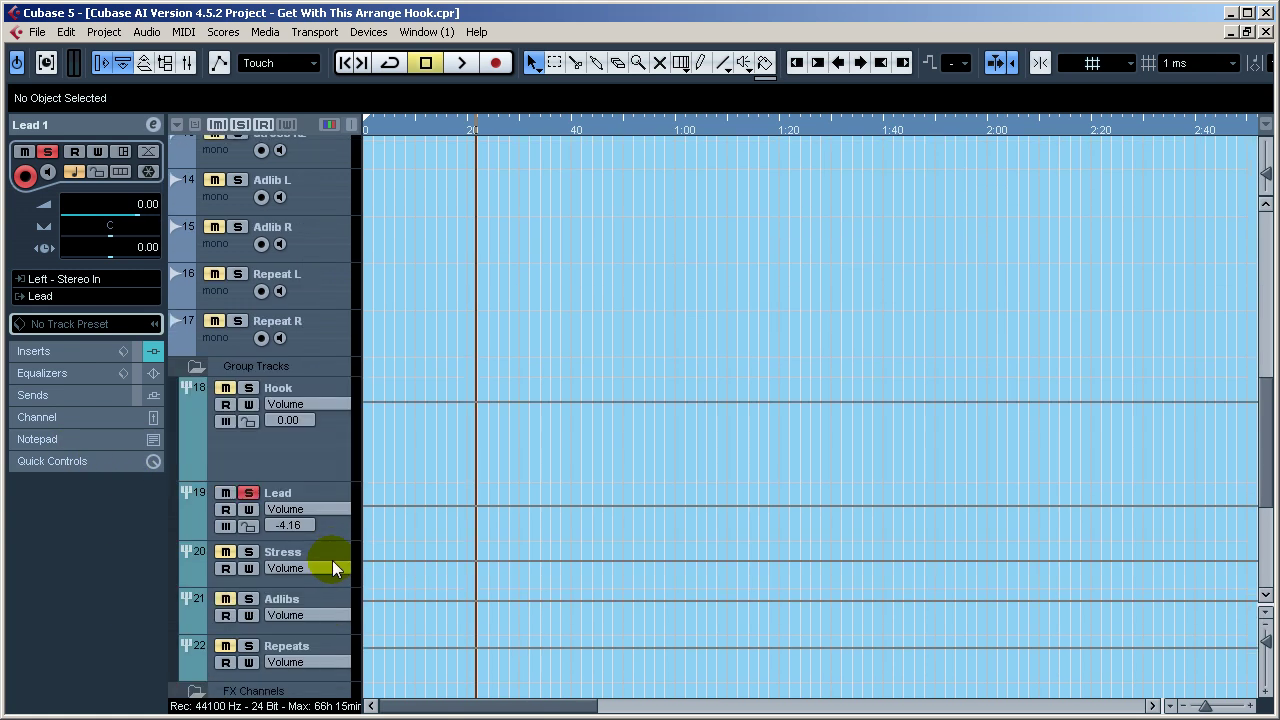
pyautogui.click(326, 522)
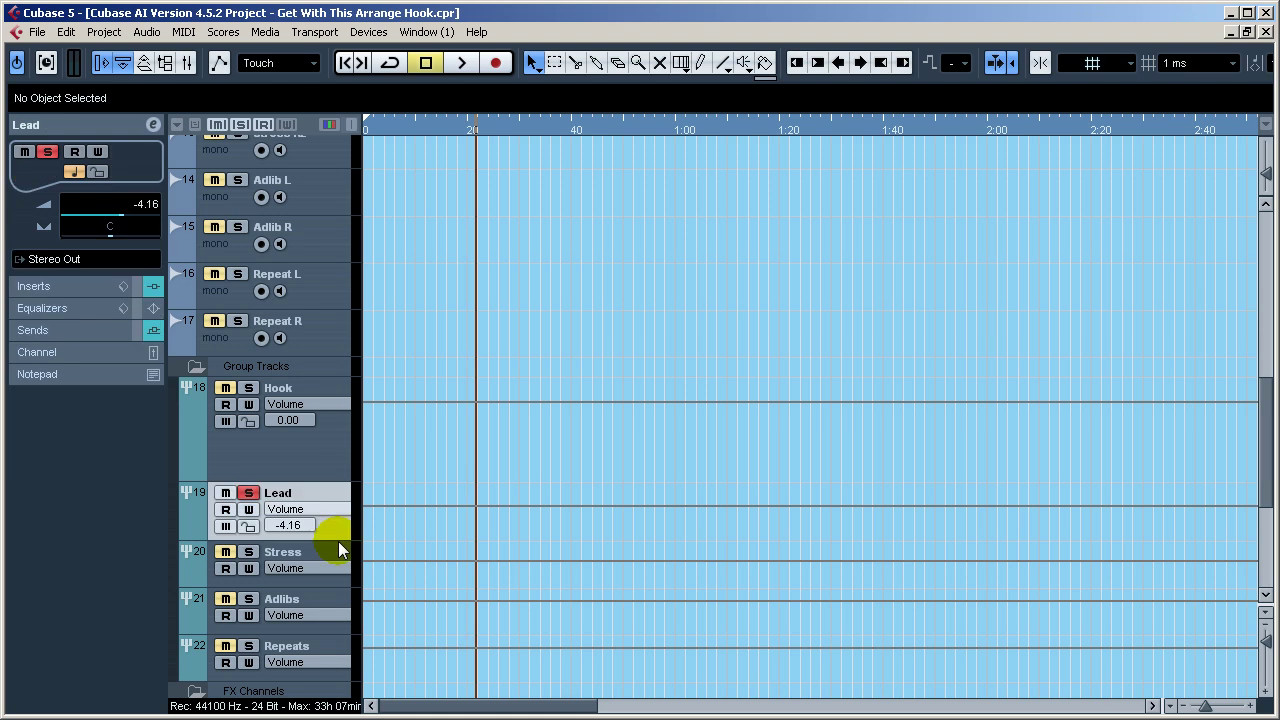
pyautogui.click(97, 287)
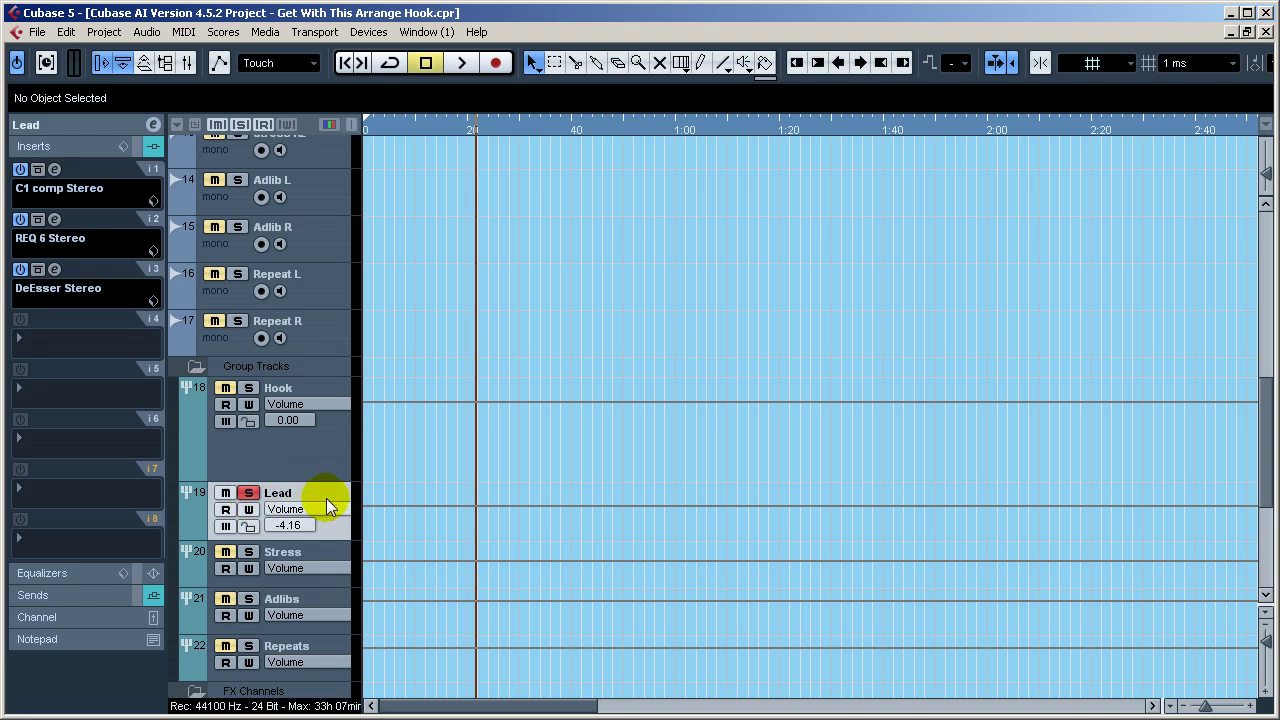
# Look over the FX channels, return to the Lead group and play its soloed vocal with its insert effects
pyautogui.scroll(-5, 326, 498)
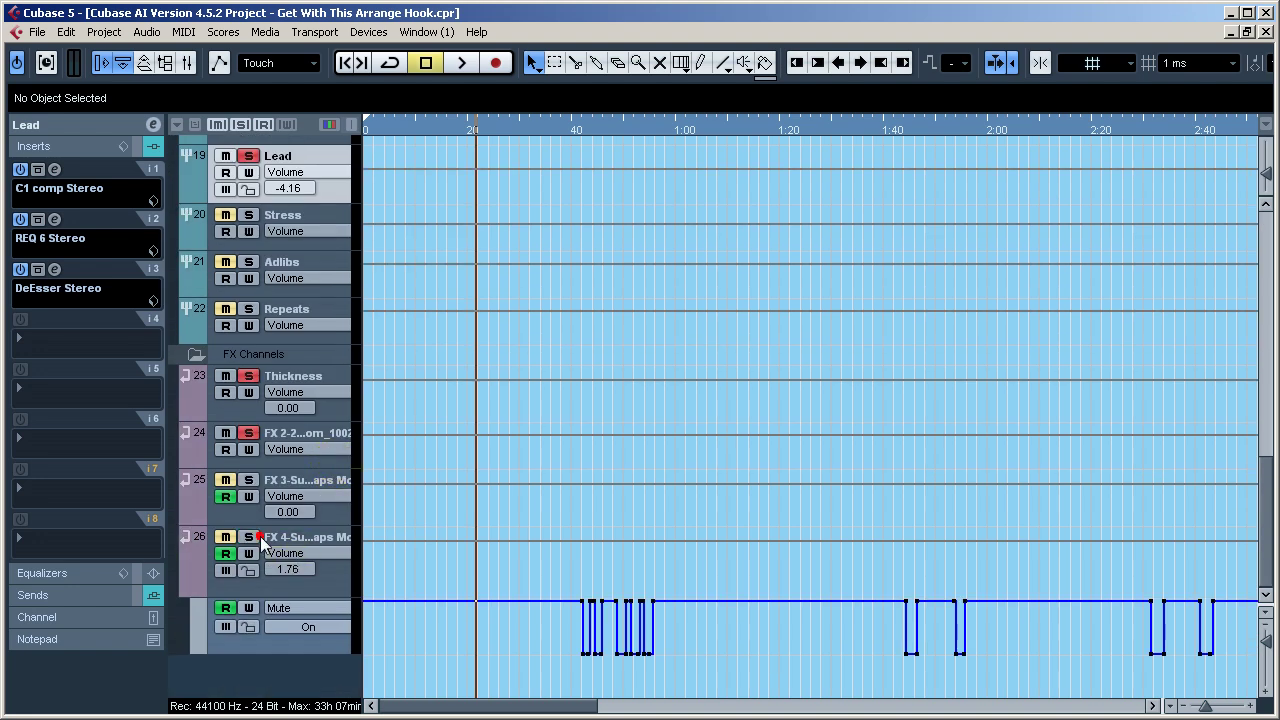
pyautogui.scroll(3, 335, 191)
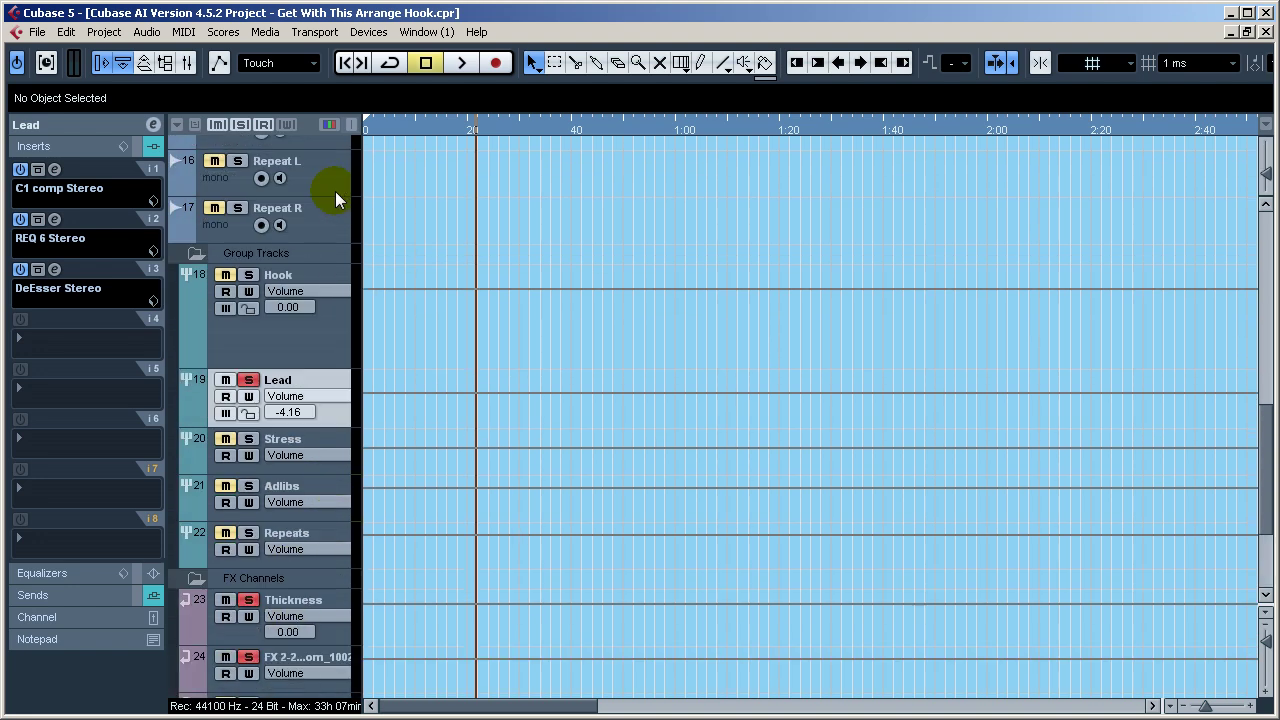
pyautogui.scroll(2, 335, 191)
pyautogui.press('space')
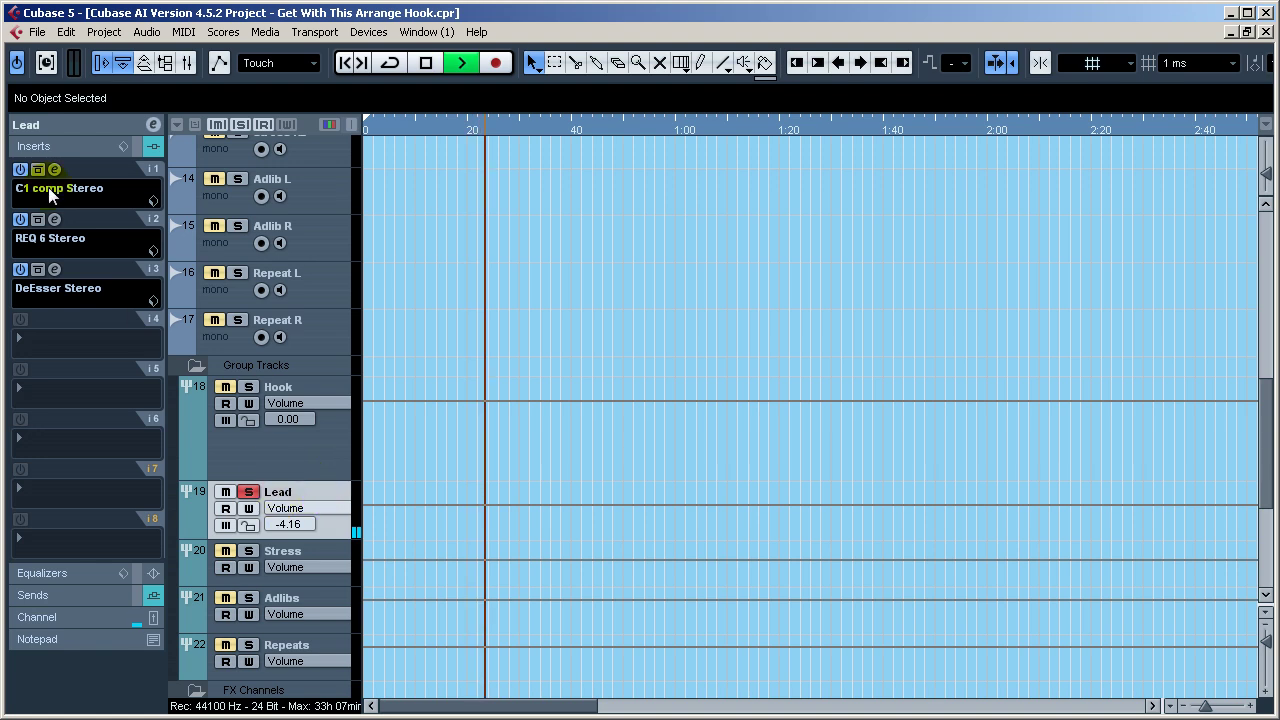
pyautogui.press('space')
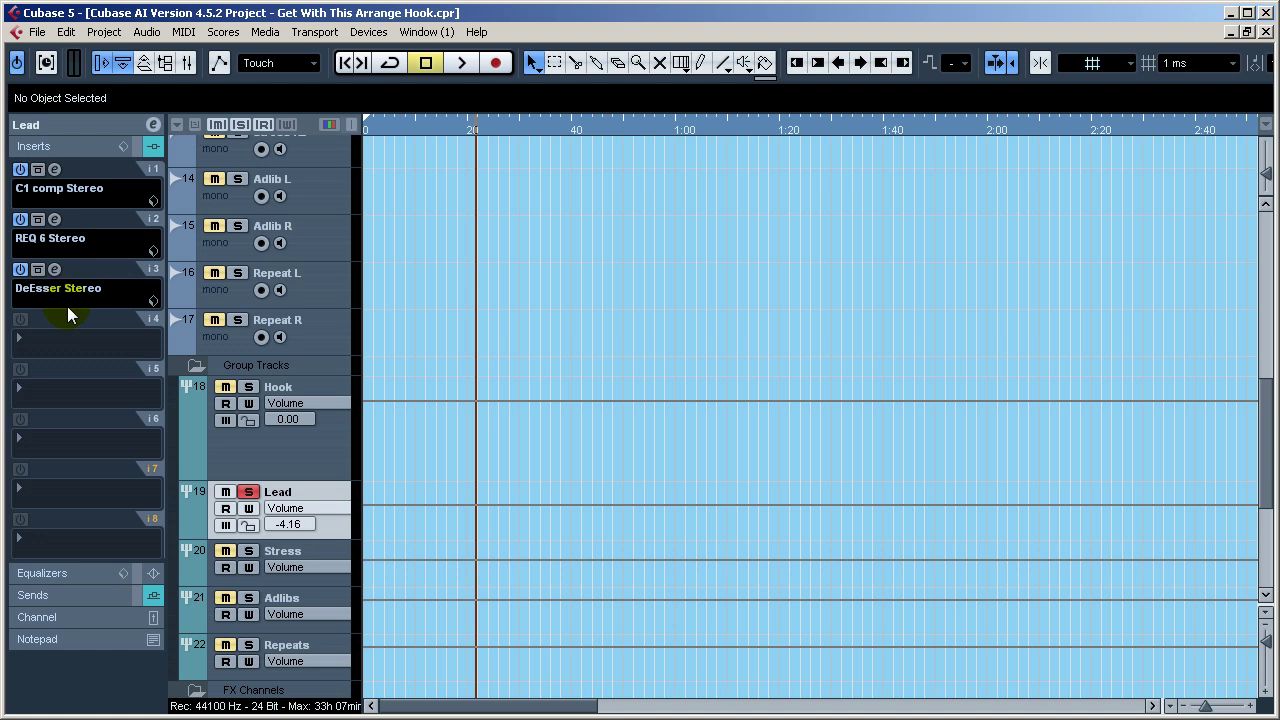
# Show the Lead group's sends, compare them with the FX channels, and return to its insert effects
pyautogui.click(52, 595)
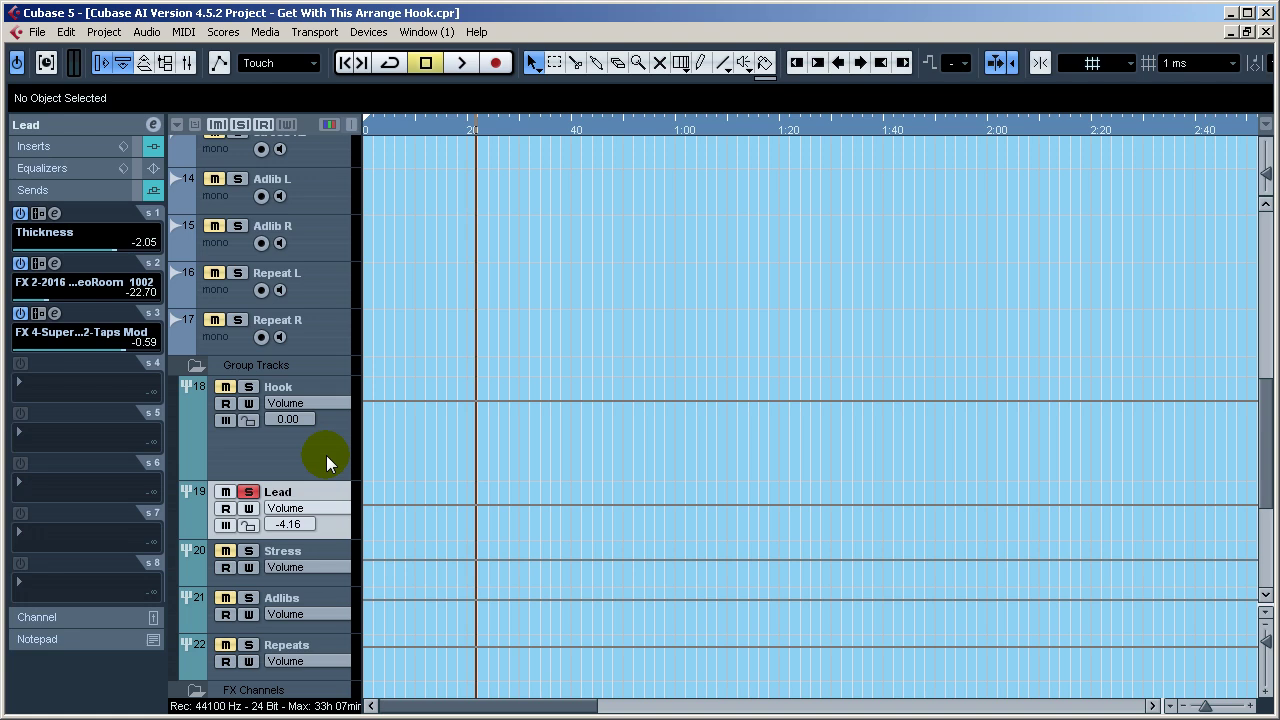
pyautogui.scroll(-4, 329, 457)
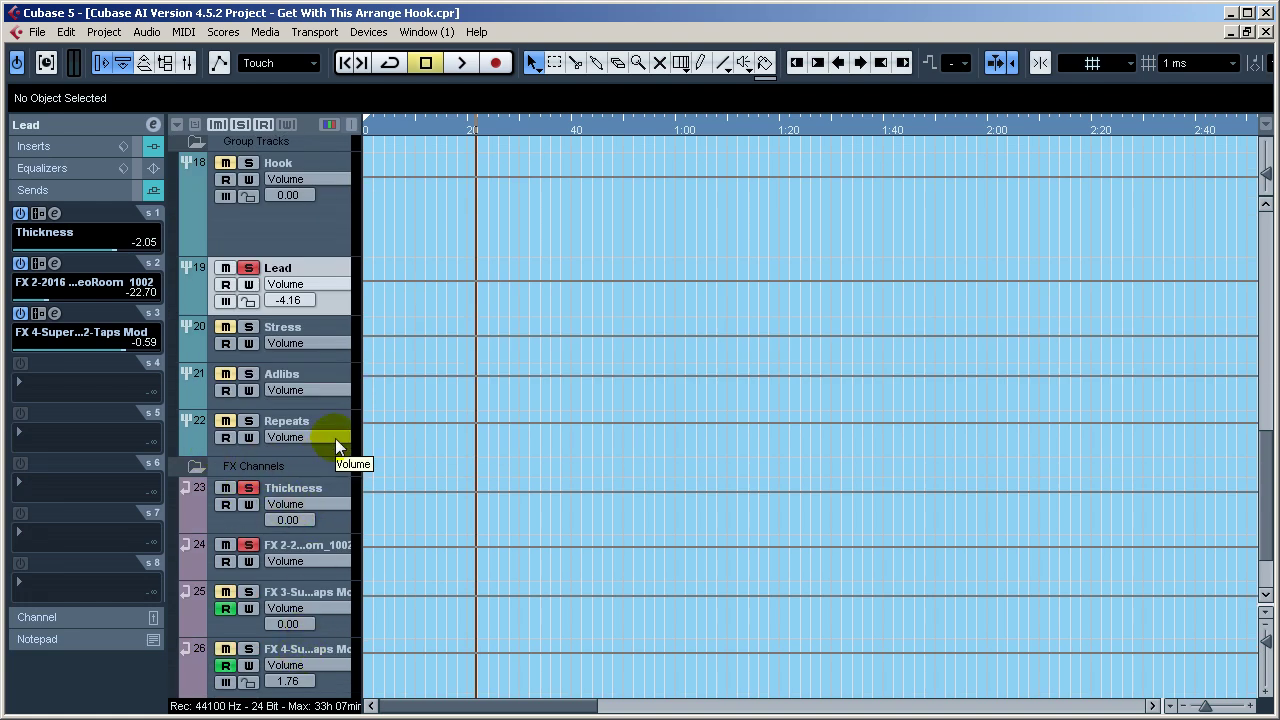
pyautogui.click(329, 271)
pyautogui.click(322, 268)
pyautogui.click(51, 142)
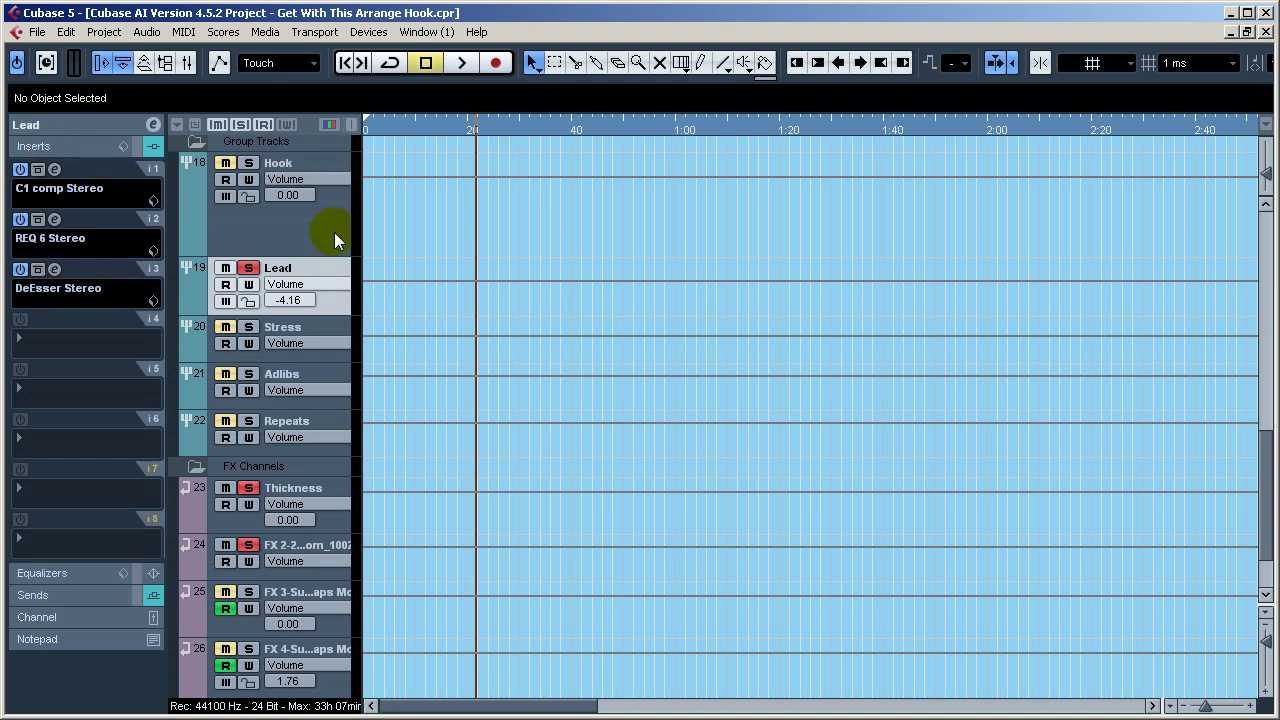
# Check the output routing of the Lead 1 track and review the Lead group's sends and insert effects
pyautogui.scroll(10, 340, 247)
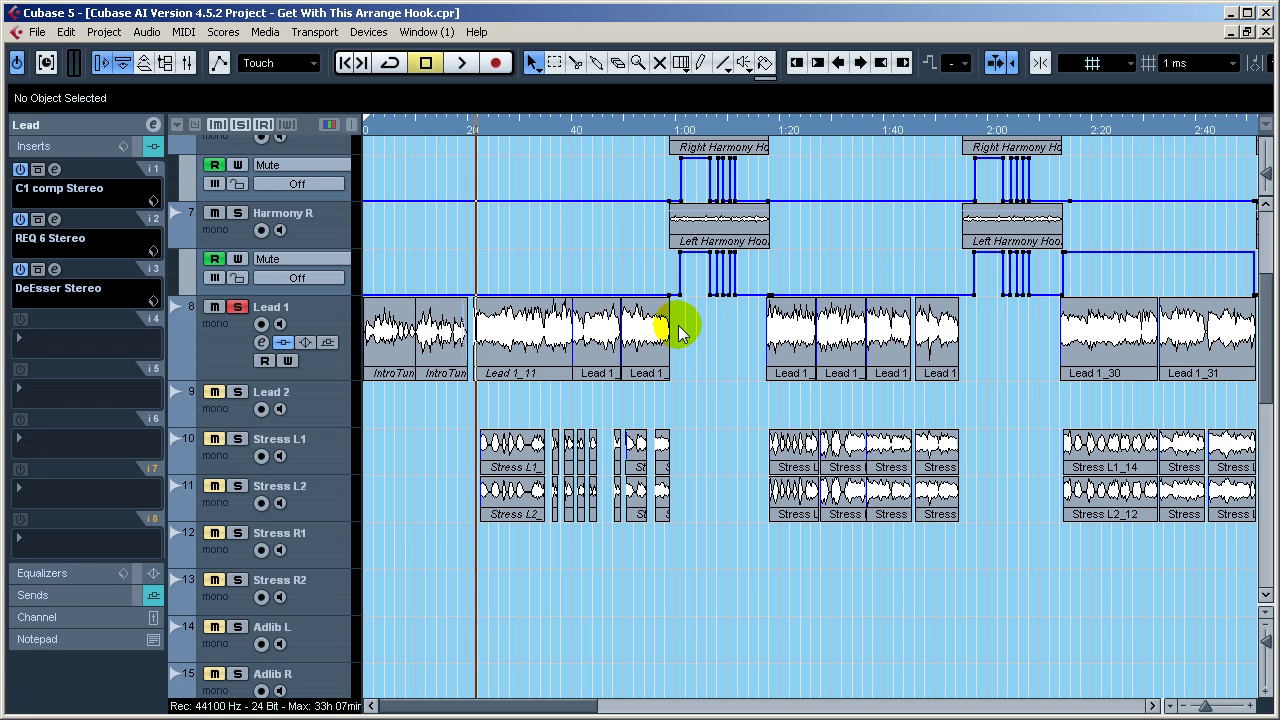
pyautogui.click(329, 368)
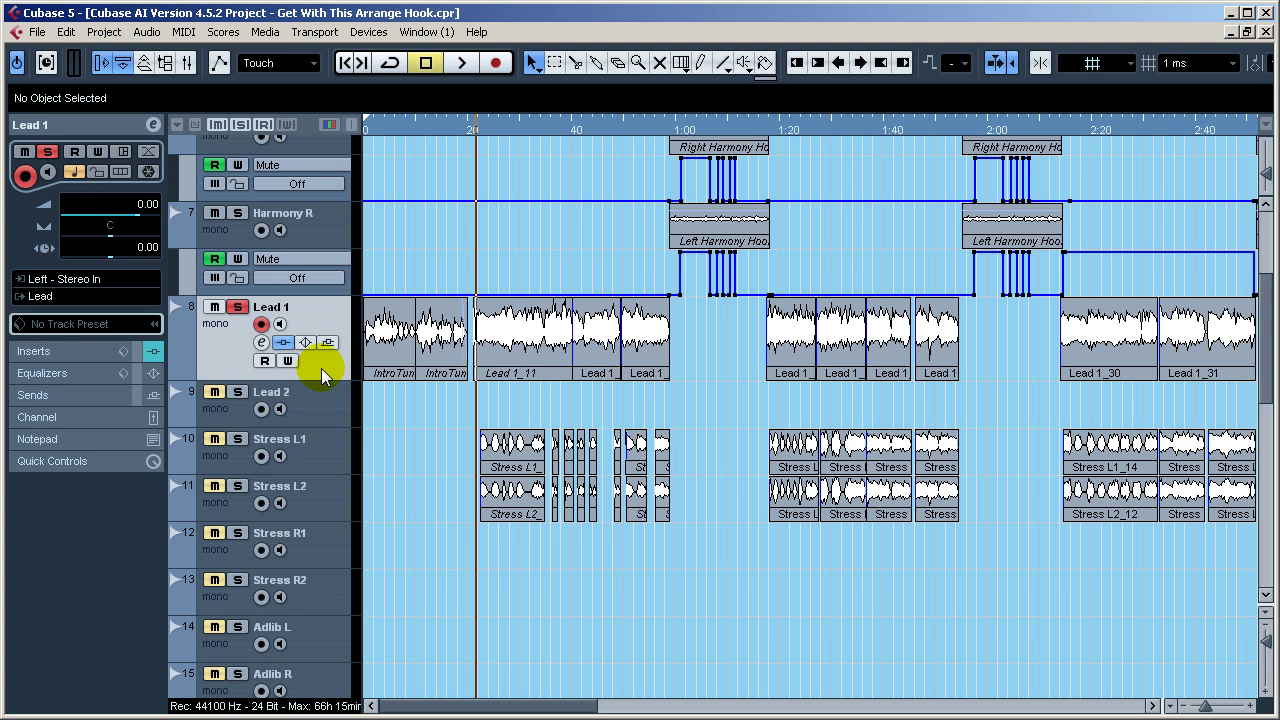
pyautogui.scroll(-8, 321, 368)
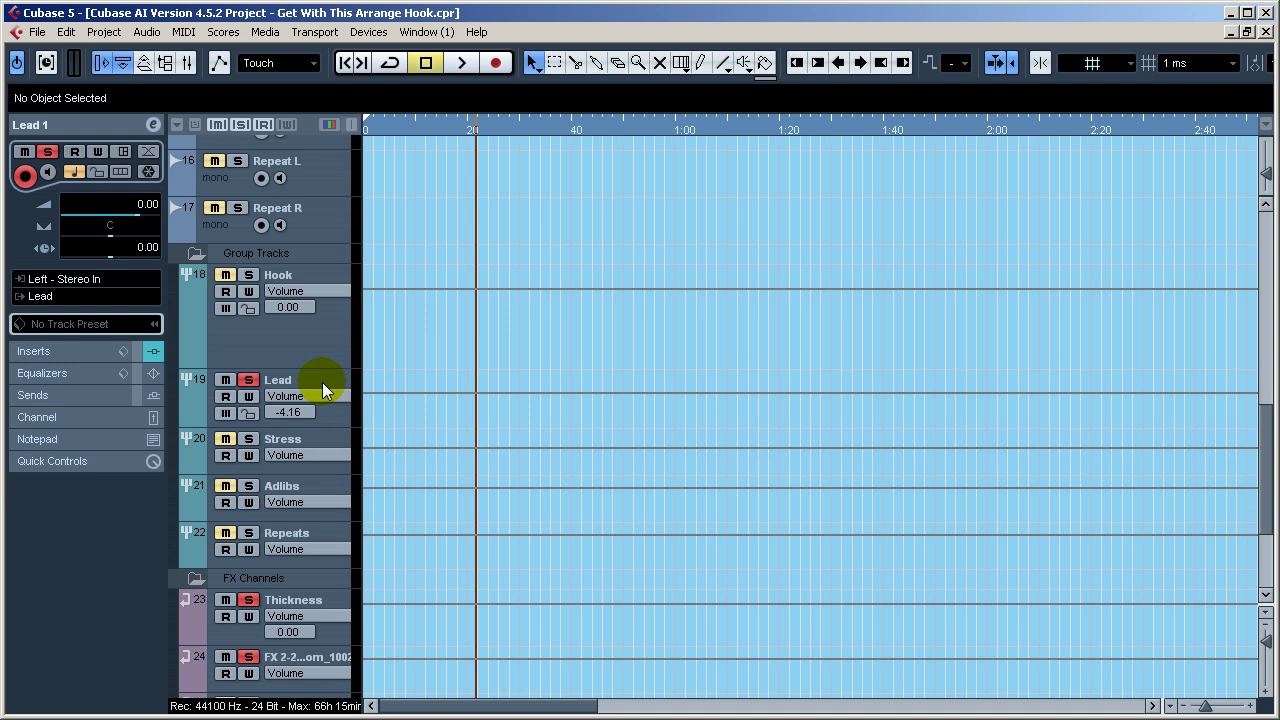
pyautogui.click(322, 382)
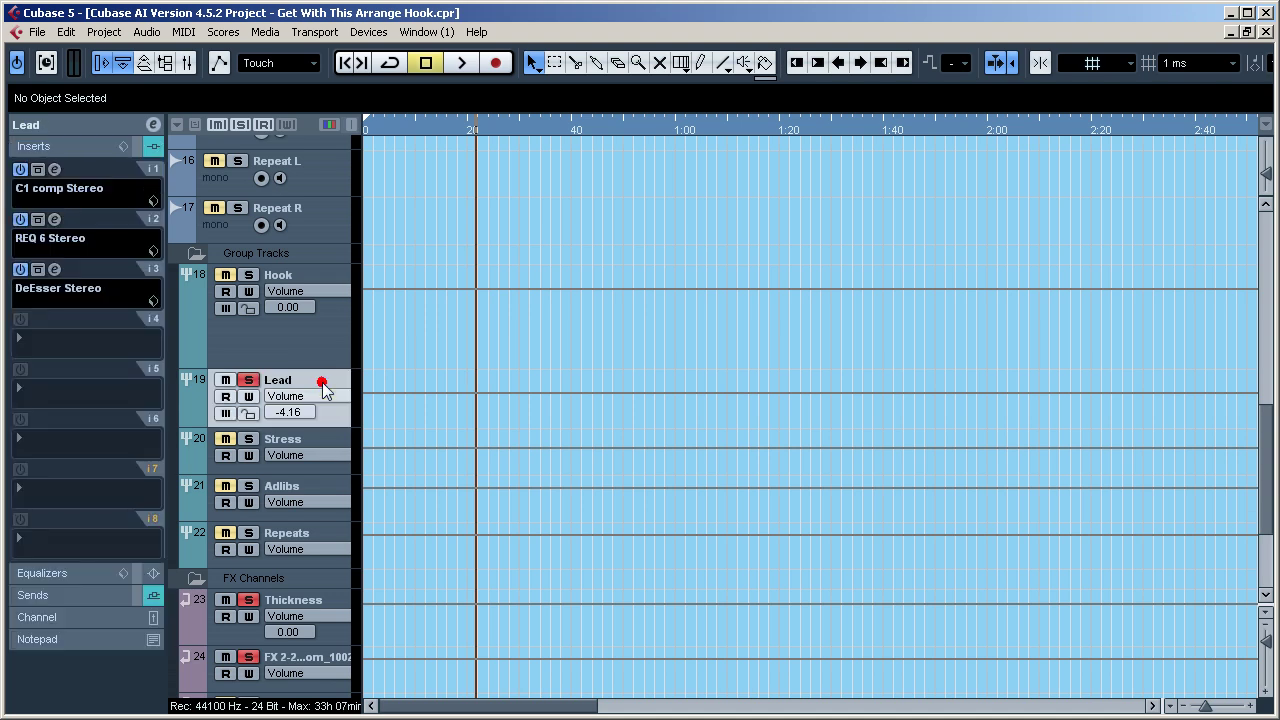
pyautogui.click(79, 594)
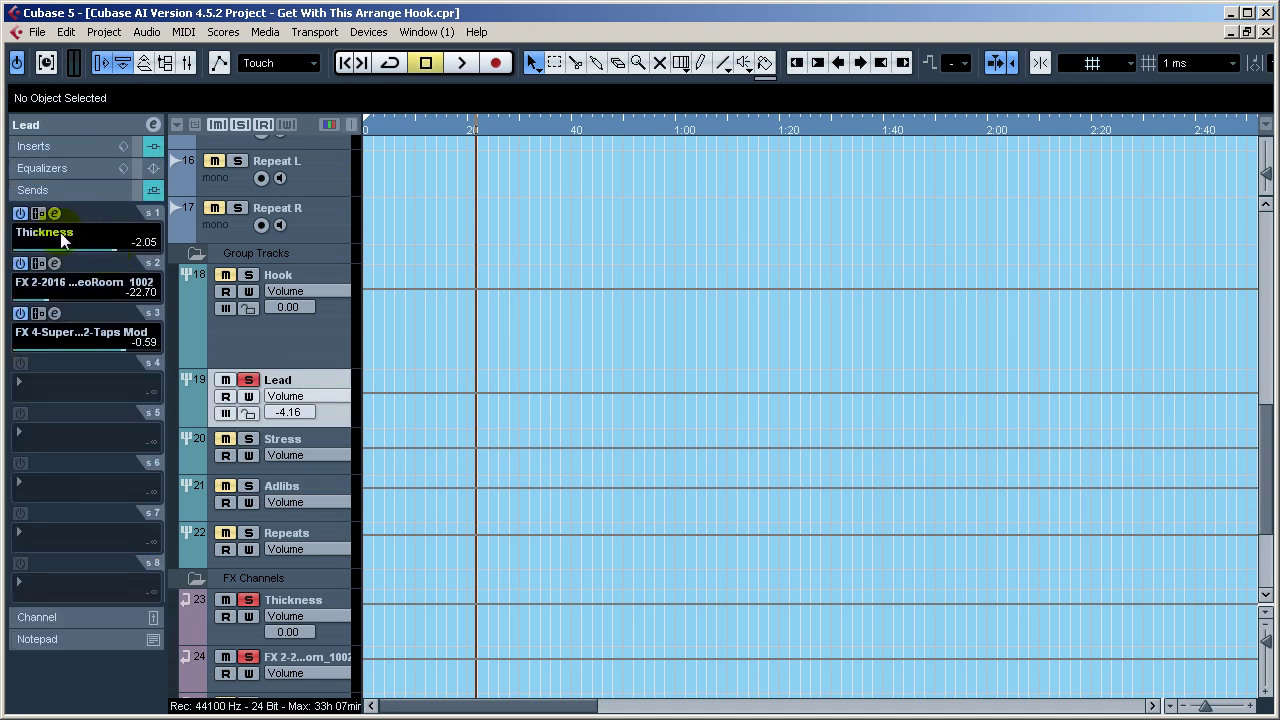
pyautogui.click(64, 150)
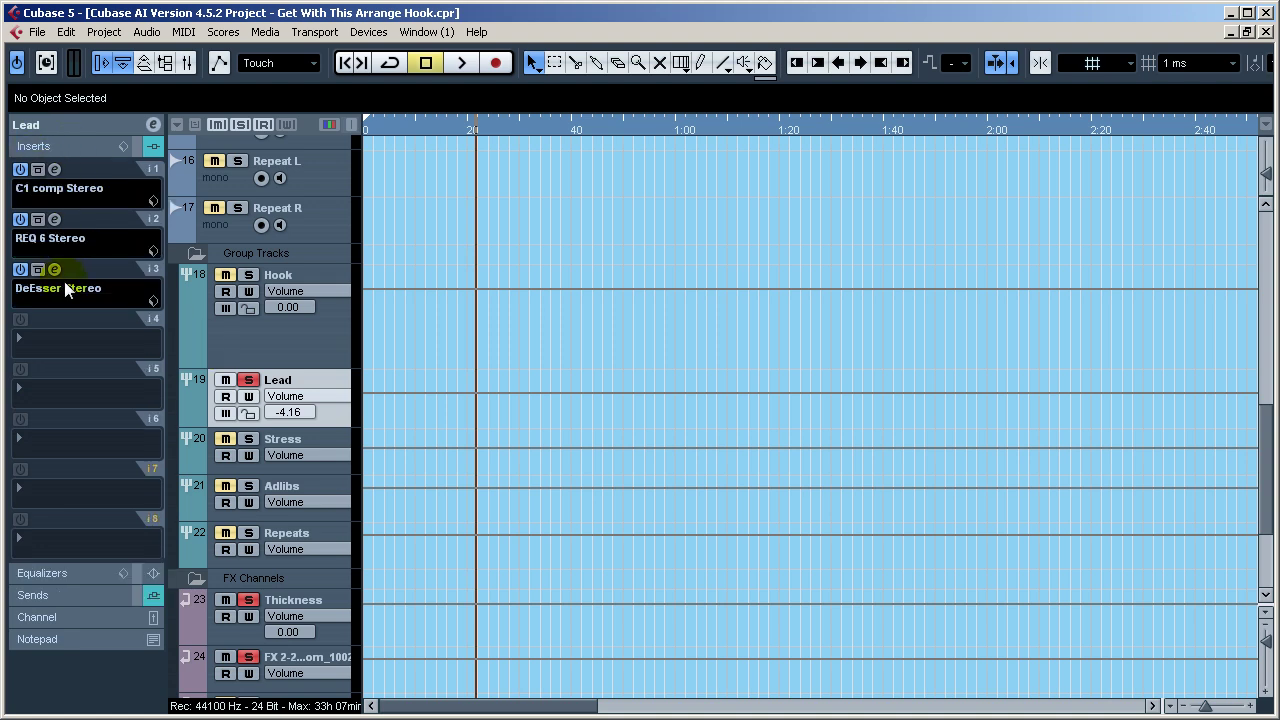
# Open the C1 compressor on the Lead group and play the vocal to examine its gain reduction
pyautogui.click(58, 171)
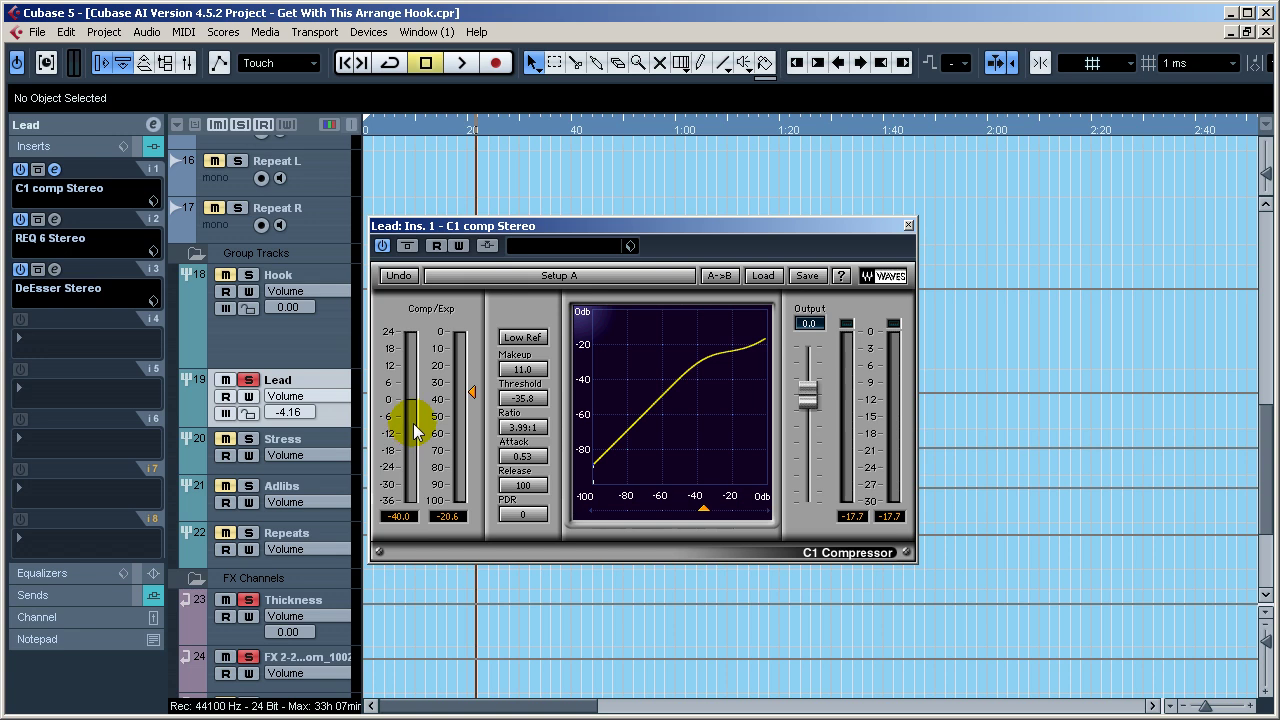
pyautogui.press('space')
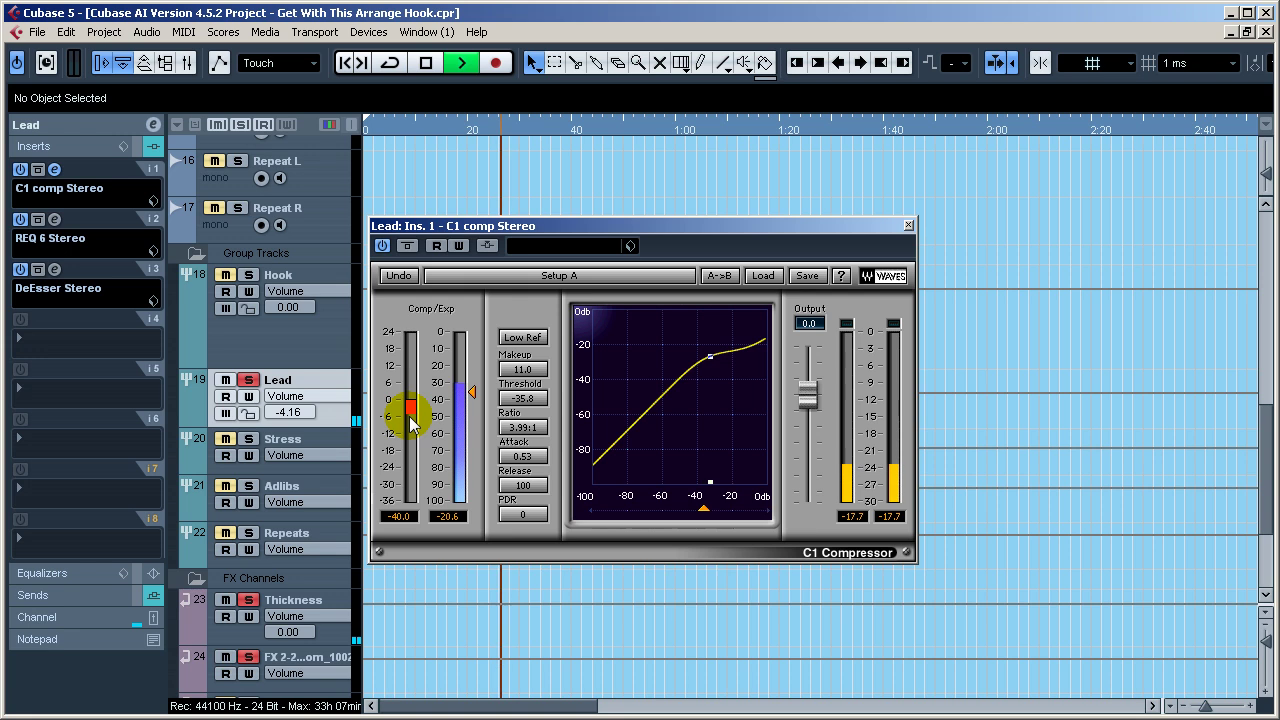
pyautogui.press('space')
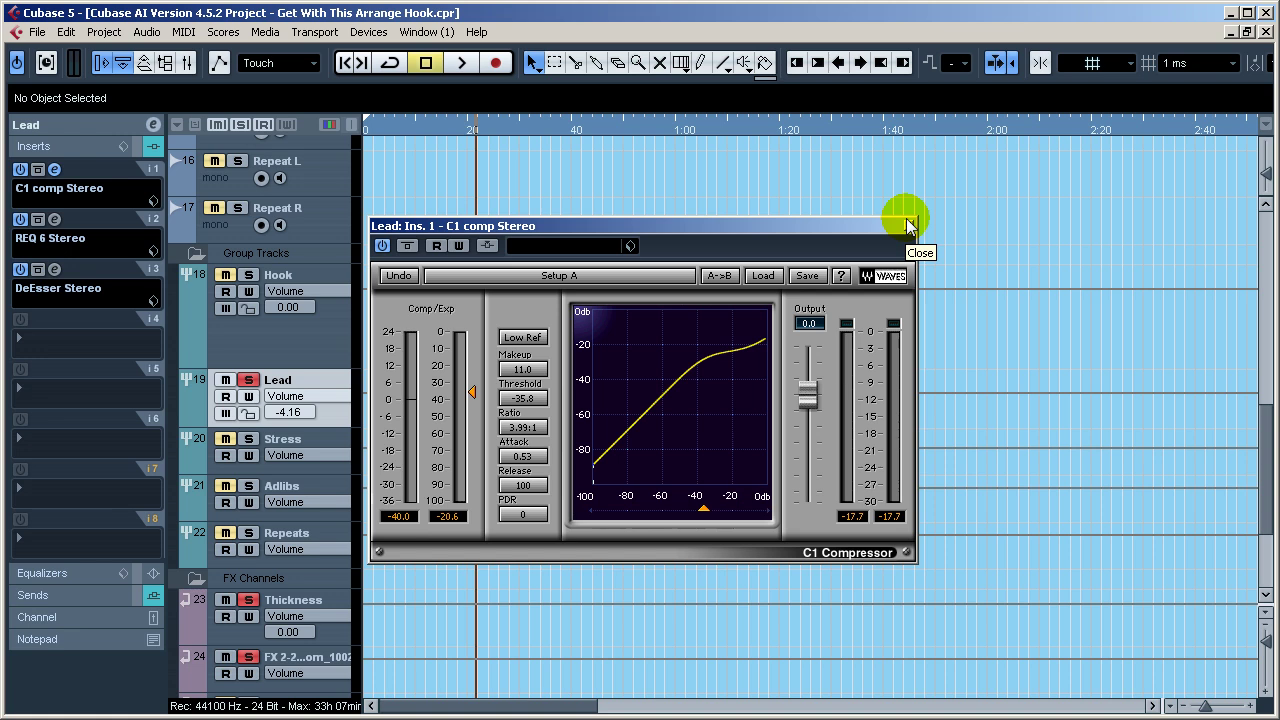
# Switch to the E-MU mixer, reposition its window and show the Core Effects list in the effects palette
pyautogui.click(519, 712)
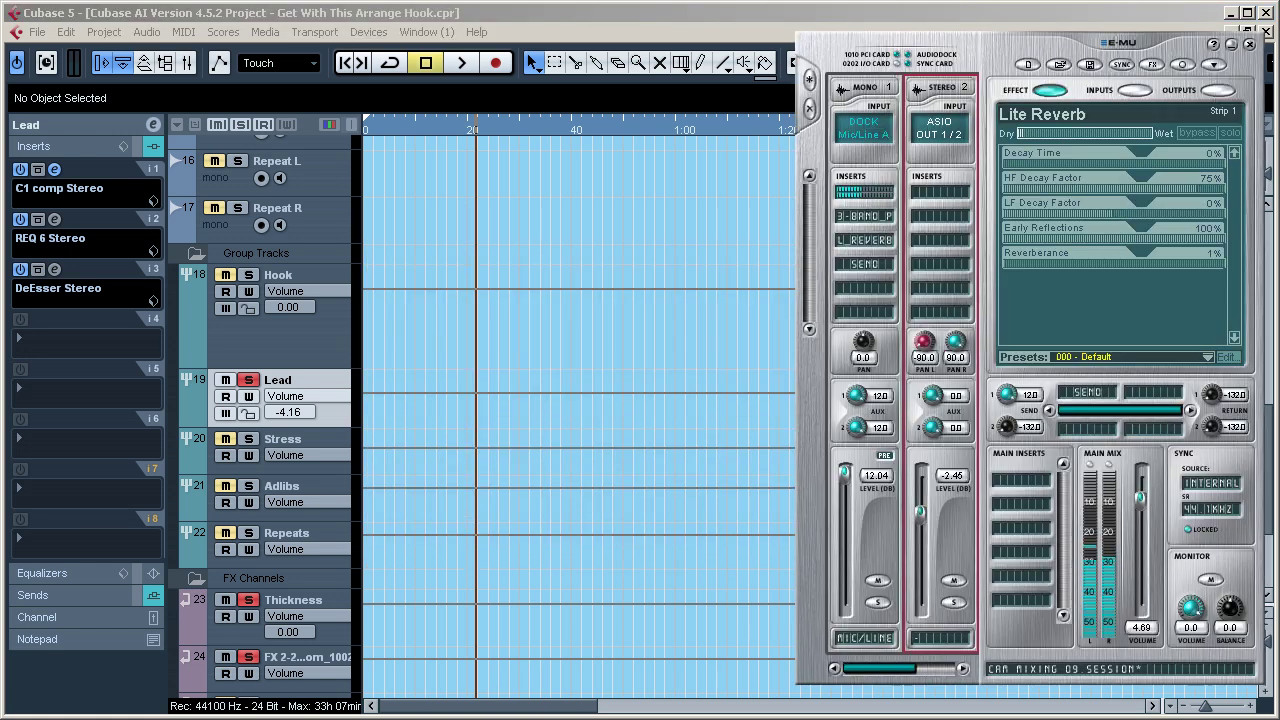
pyautogui.moveTo(1067, 46); pyautogui.dragTo(923, 40)
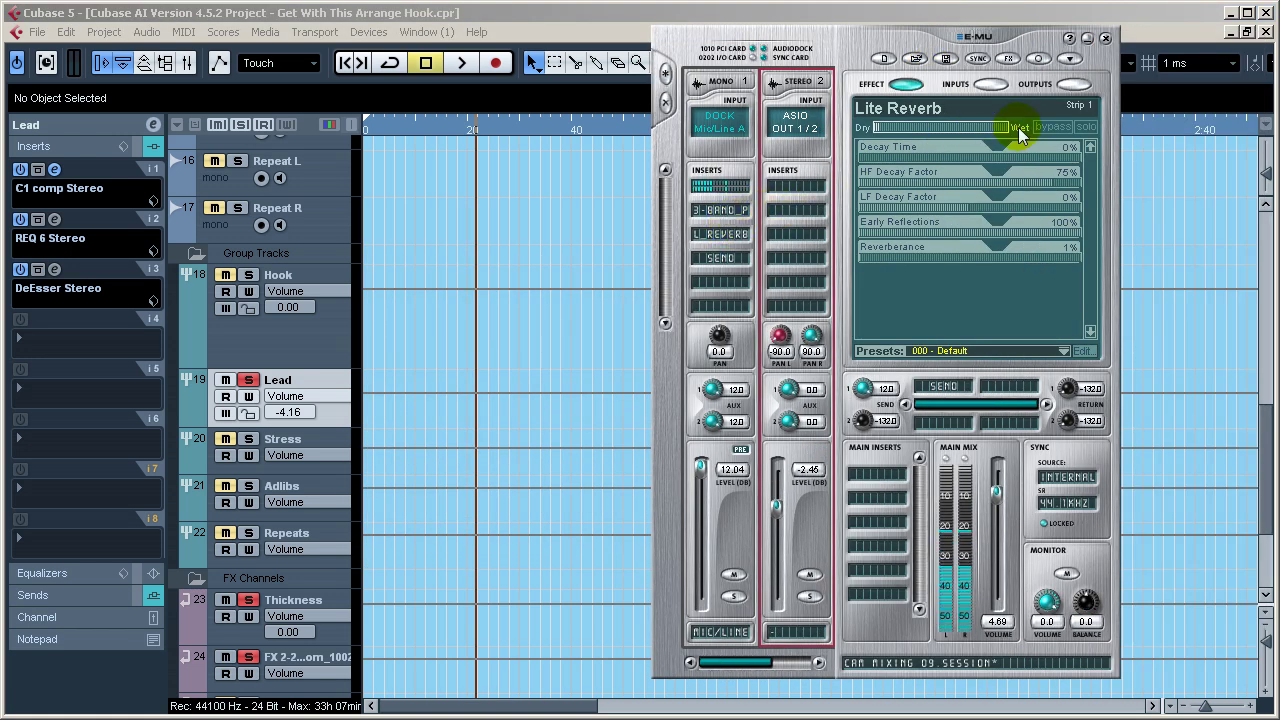
pyautogui.click(1010, 70)
pyautogui.moveTo(300, 131); pyautogui.dragTo(456, 118)
pyautogui.doubleClick(415, 138)
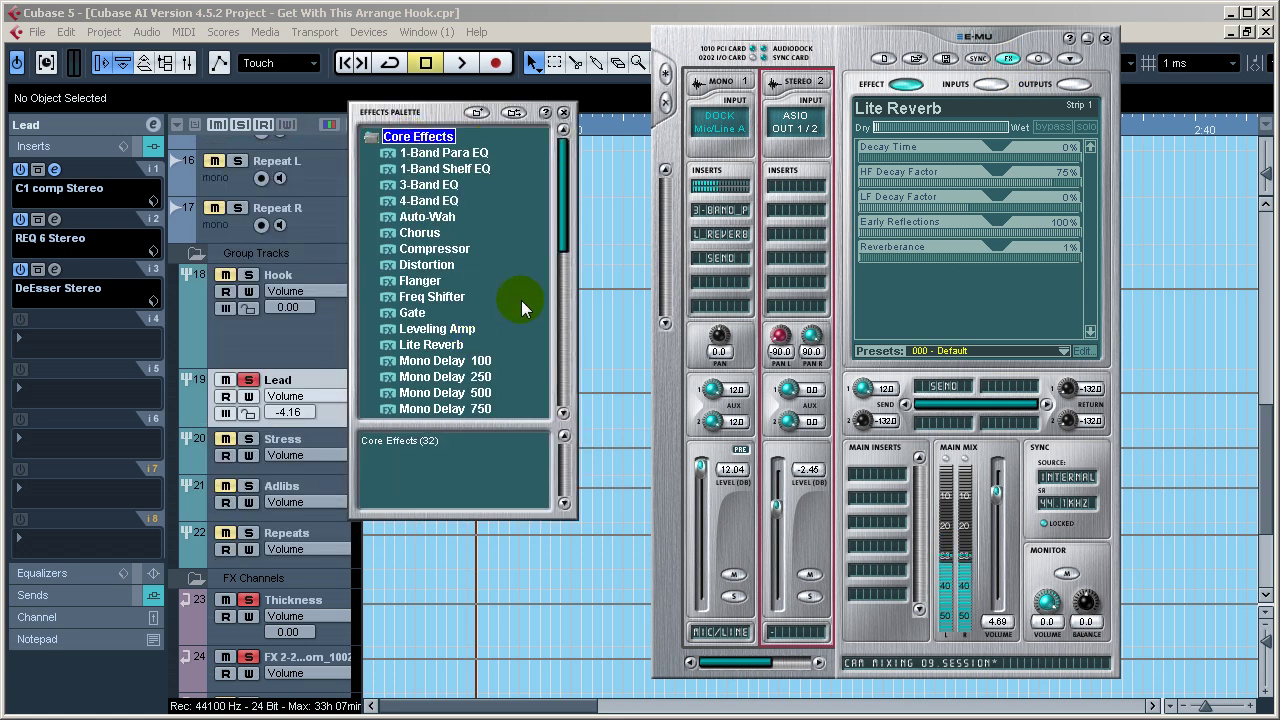
# Add the RFX Compressor to the Mono 1 strip's inserts and set its threshold to -30 dB
pyautogui.moveTo(560, 230); pyautogui.dragTo(555, 315)
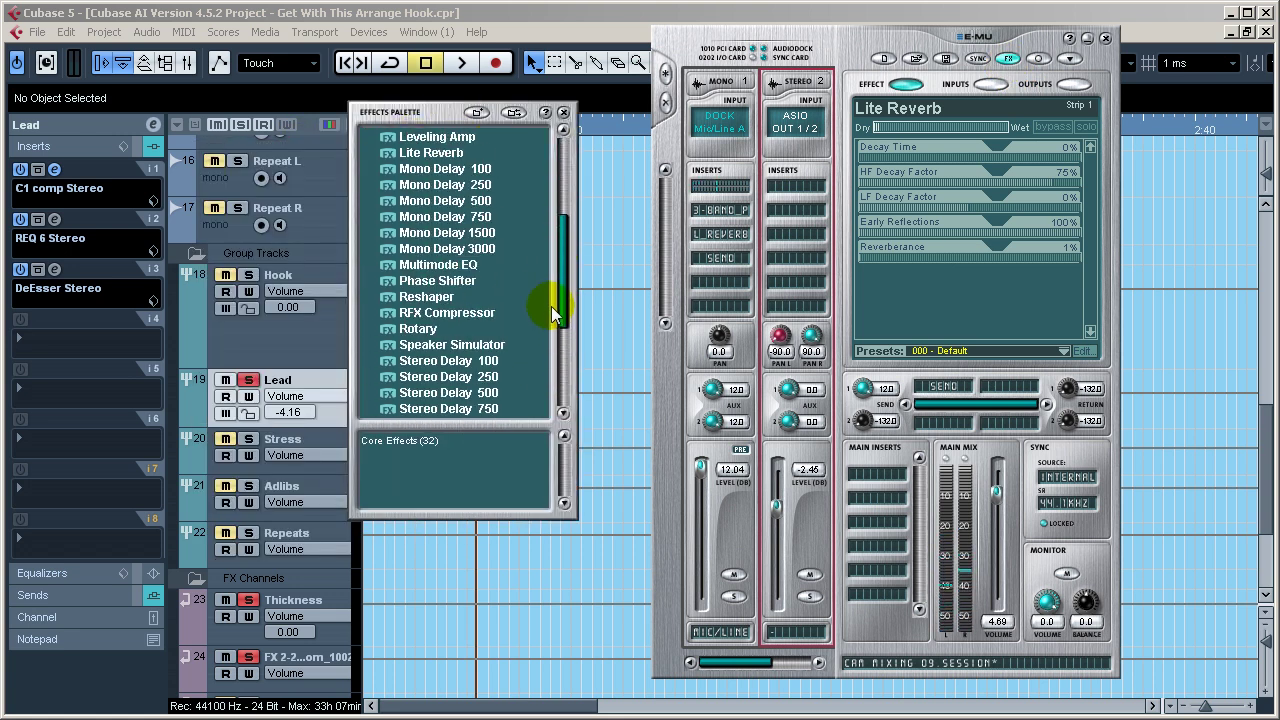
pyautogui.click(432, 318)
pyautogui.moveTo(432, 318); pyautogui.dragTo(725, 217)
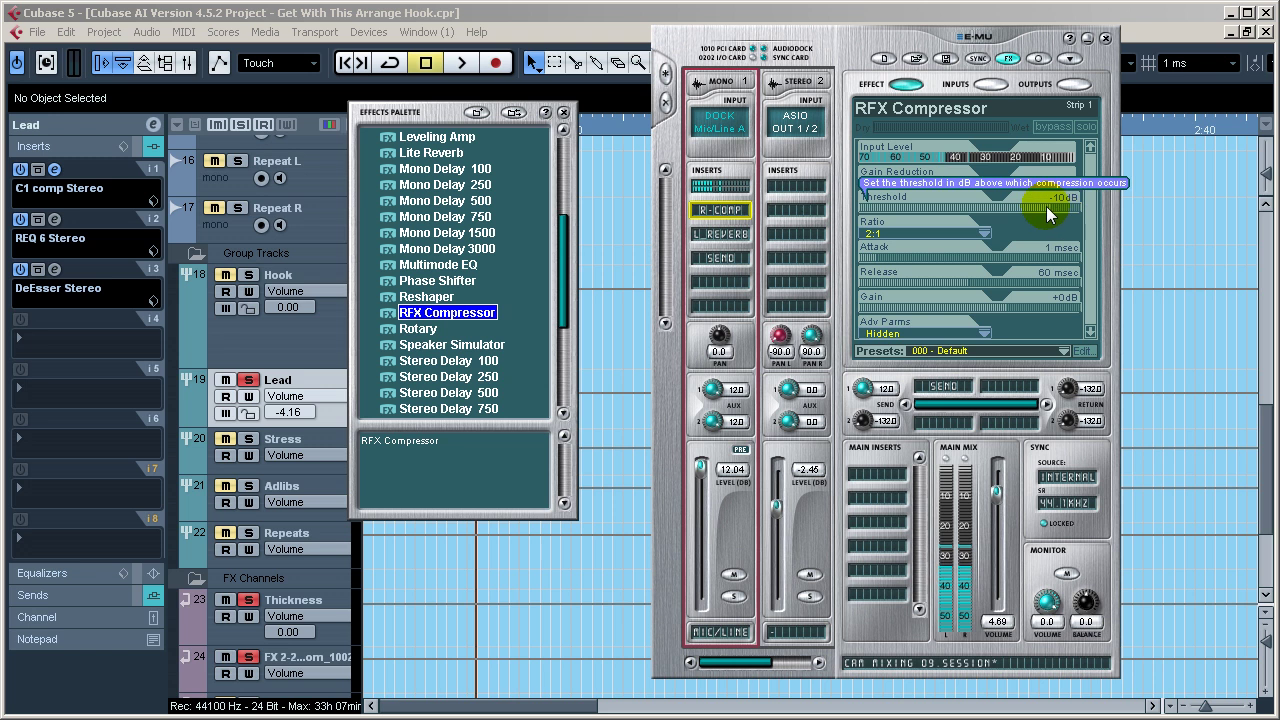
pyautogui.moveTo(1046, 206); pyautogui.dragTo(980, 227)
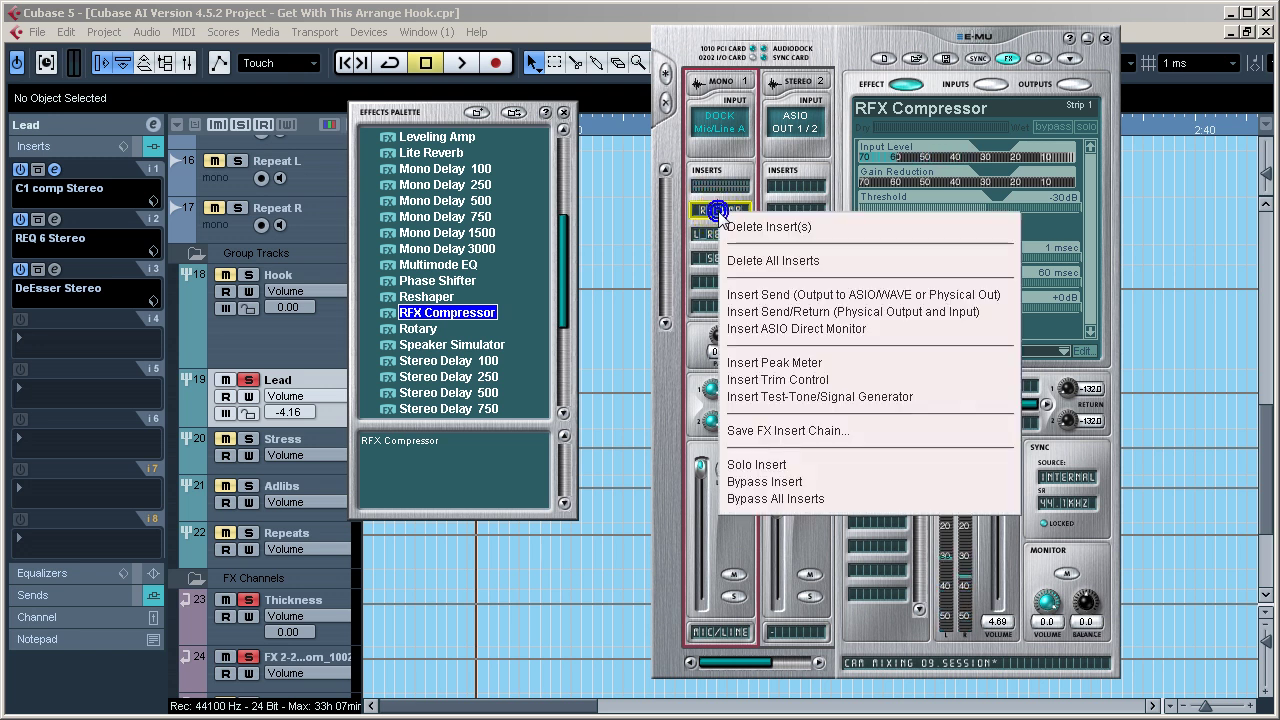
# Delete the RFX Compressor insert from the Mono 1 strip and minimise the mixer to return to the Cubase project
pyautogui.rightClick(718, 211)
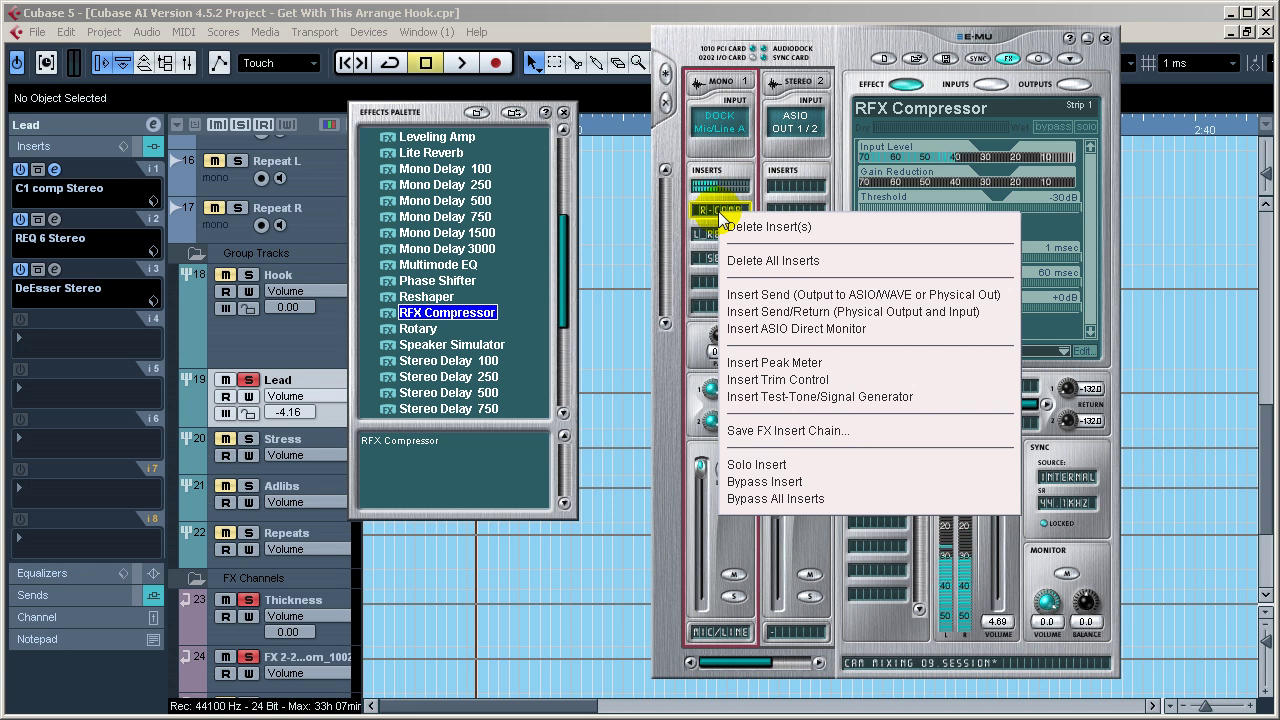
pyautogui.click(747, 228)
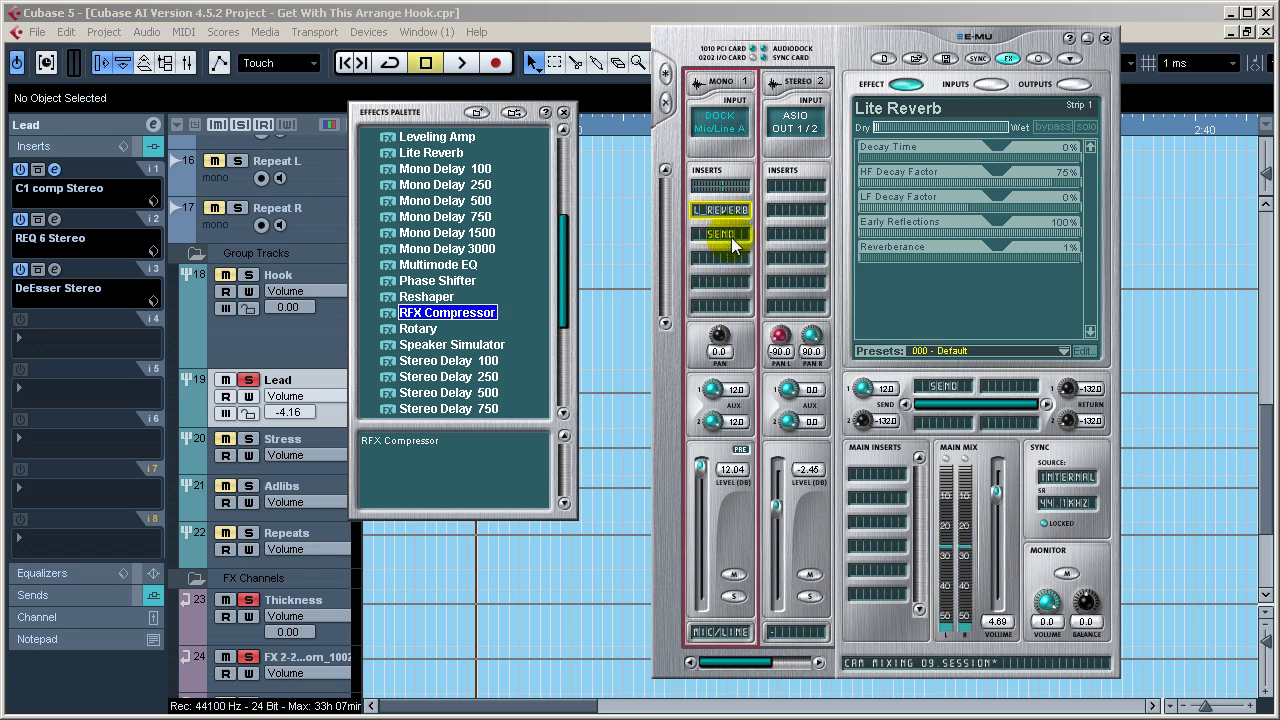
pyautogui.moveTo(886, 133)
pyautogui.mouseDown()
pyautogui.moveTo(943, 129)
pyautogui.moveTo(884, 136)
pyautogui.mouseUp()
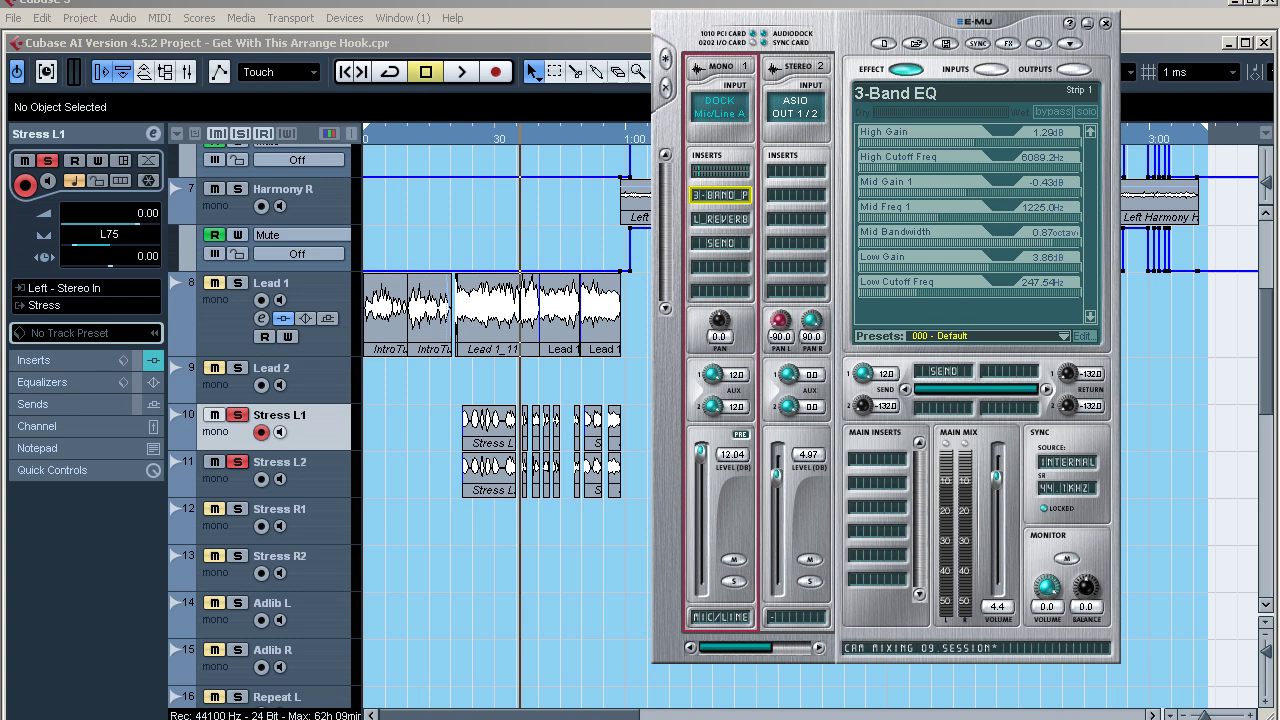
pyautogui.click(1085, 23)
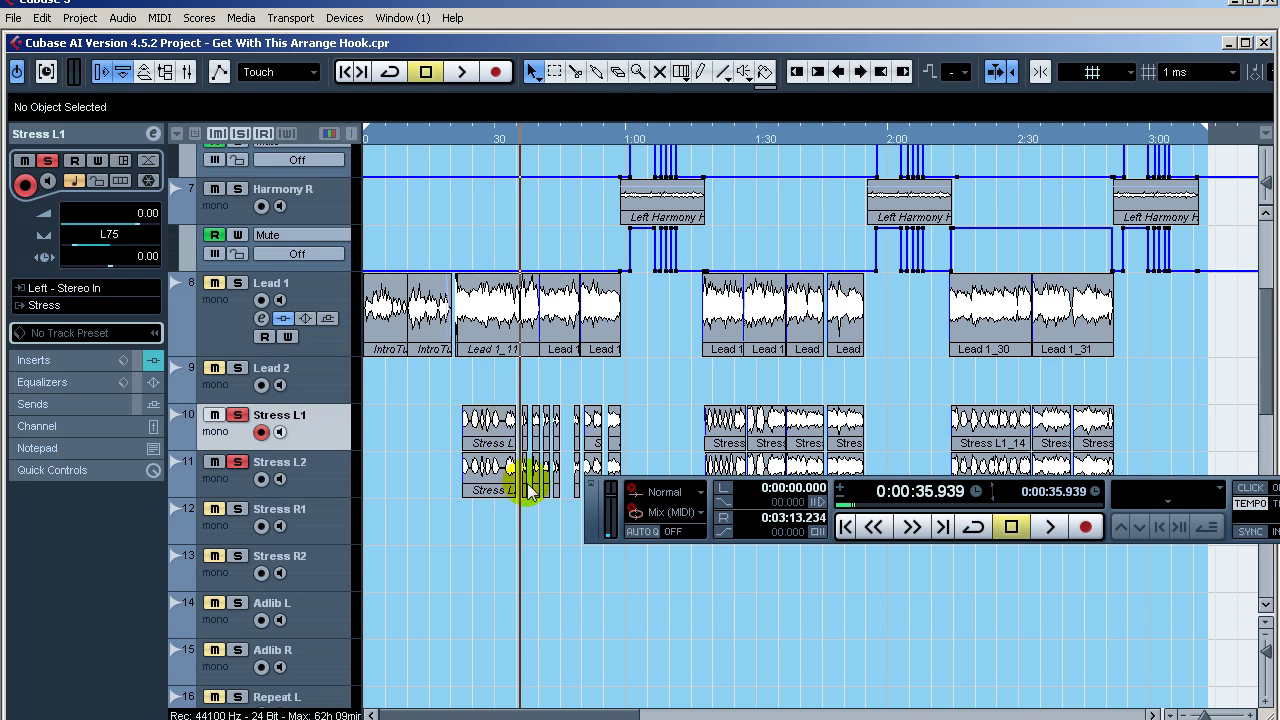
# Listen to the soloed Stress L1 and Stress L2 tracks and compare their pan settings
pyautogui.press('space')
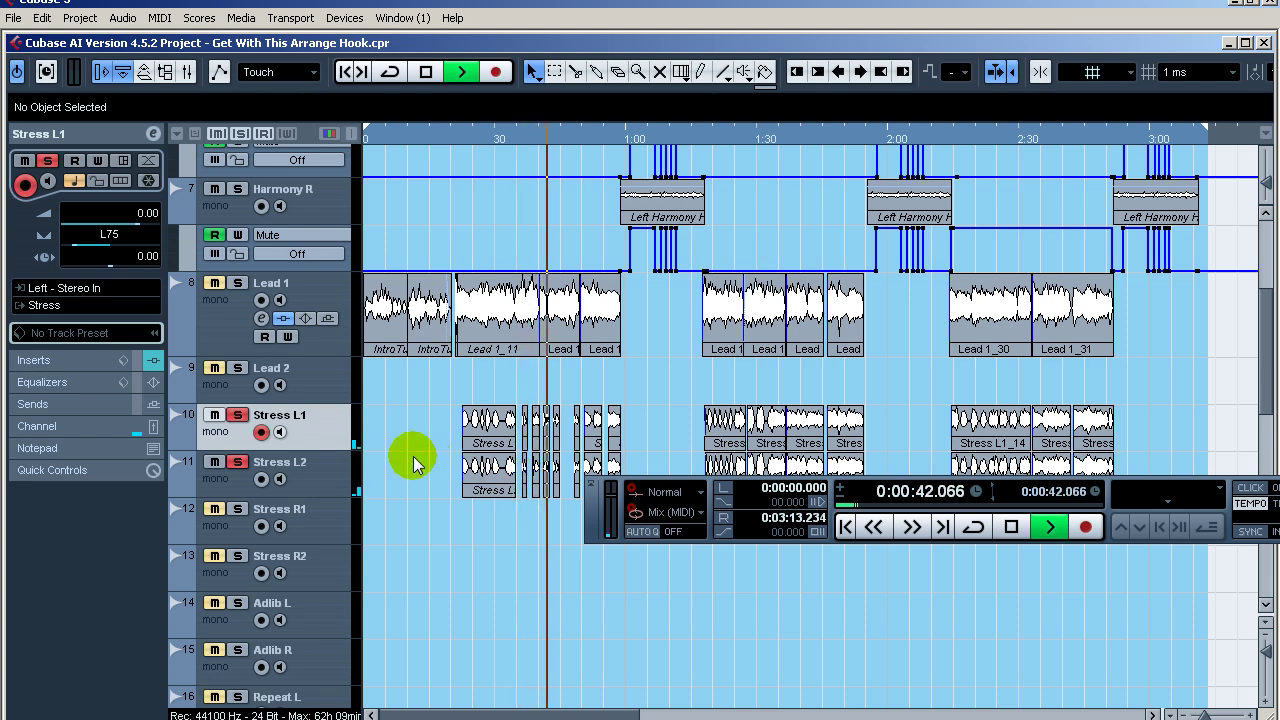
pyautogui.press('space')
pyautogui.click(330, 476)
pyautogui.click(330, 420)
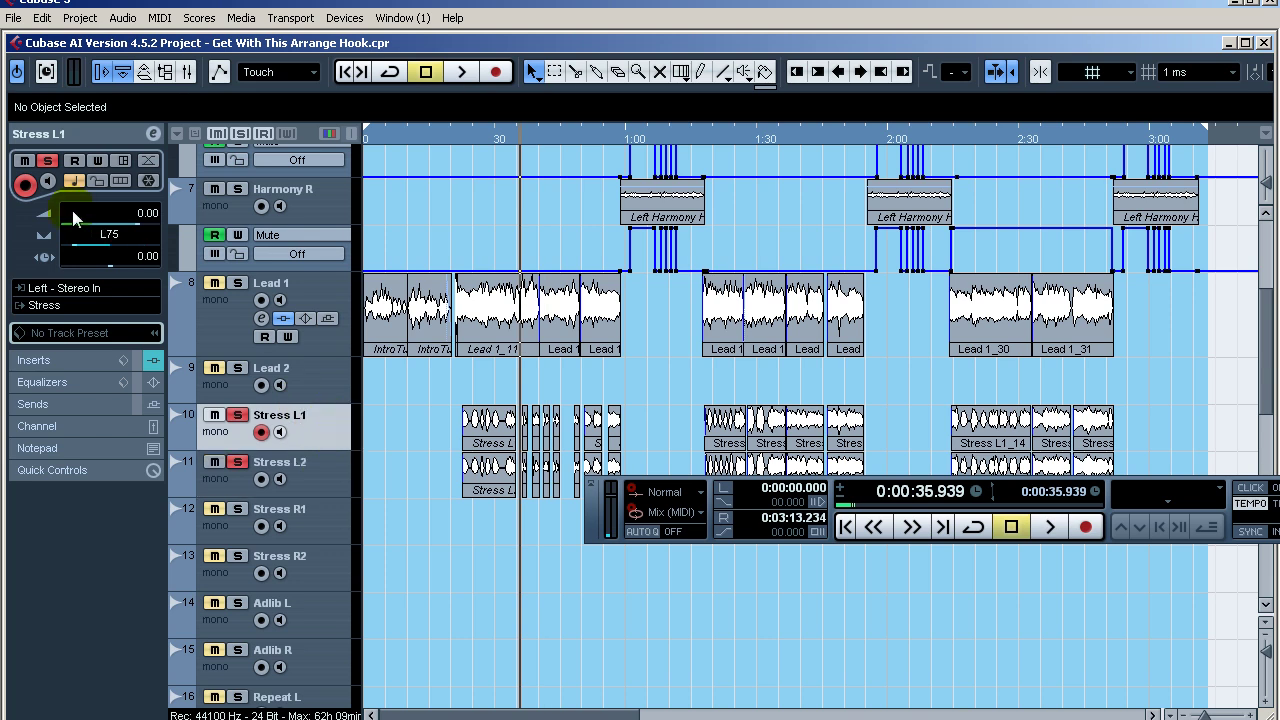
pyautogui.click(322, 480)
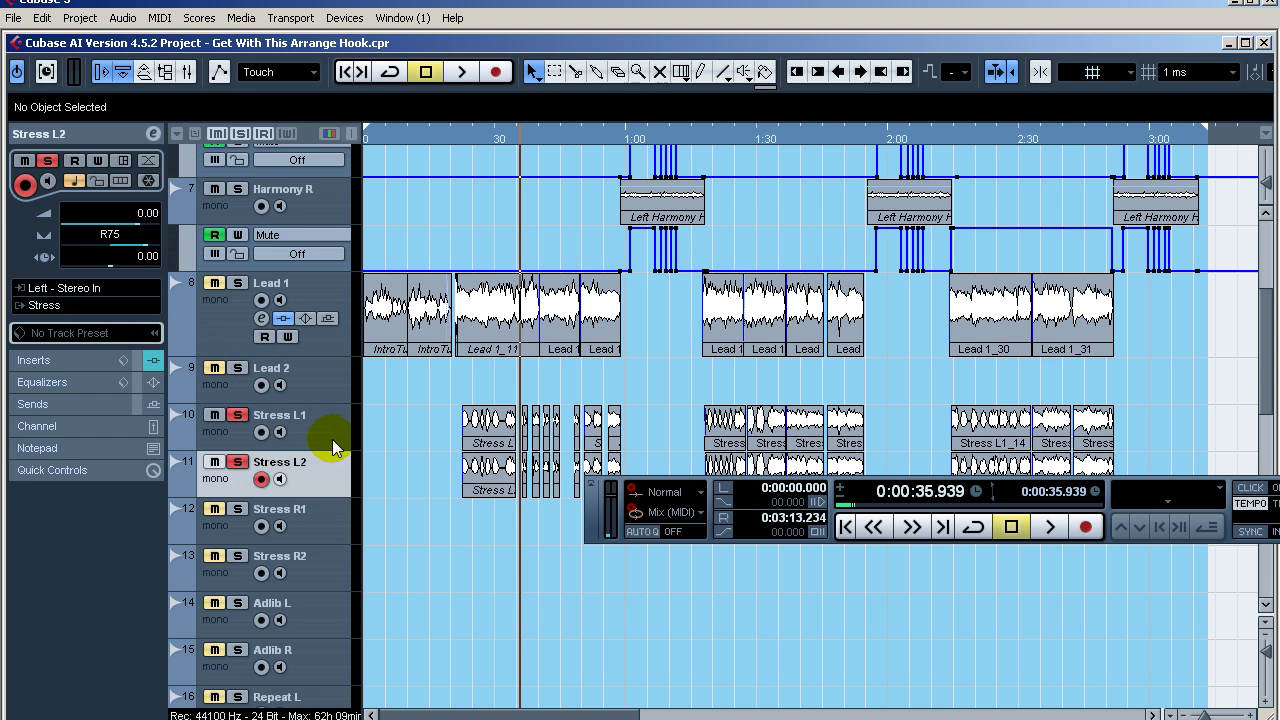
# Select the Stress group track and show its volume, pan and output settings
pyautogui.scroll(-8, 332, 439)
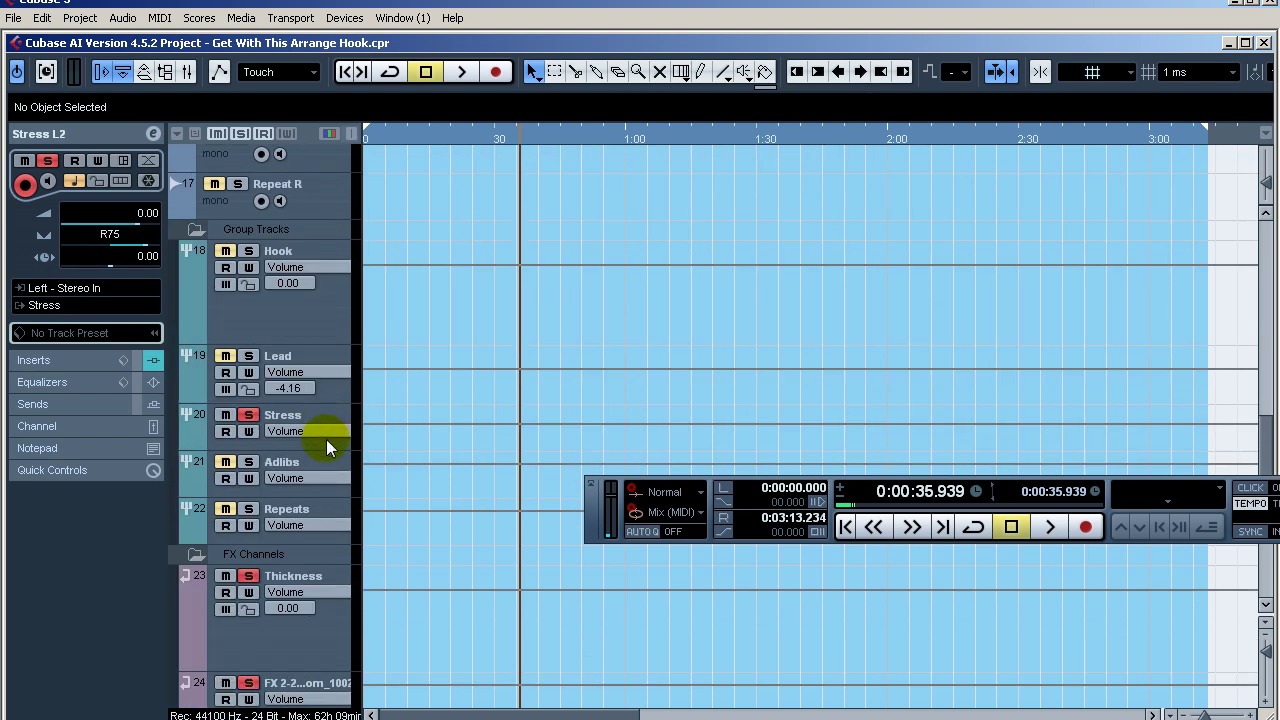
pyautogui.click(326, 431)
pyautogui.click(330, 430)
pyautogui.click(322, 411)
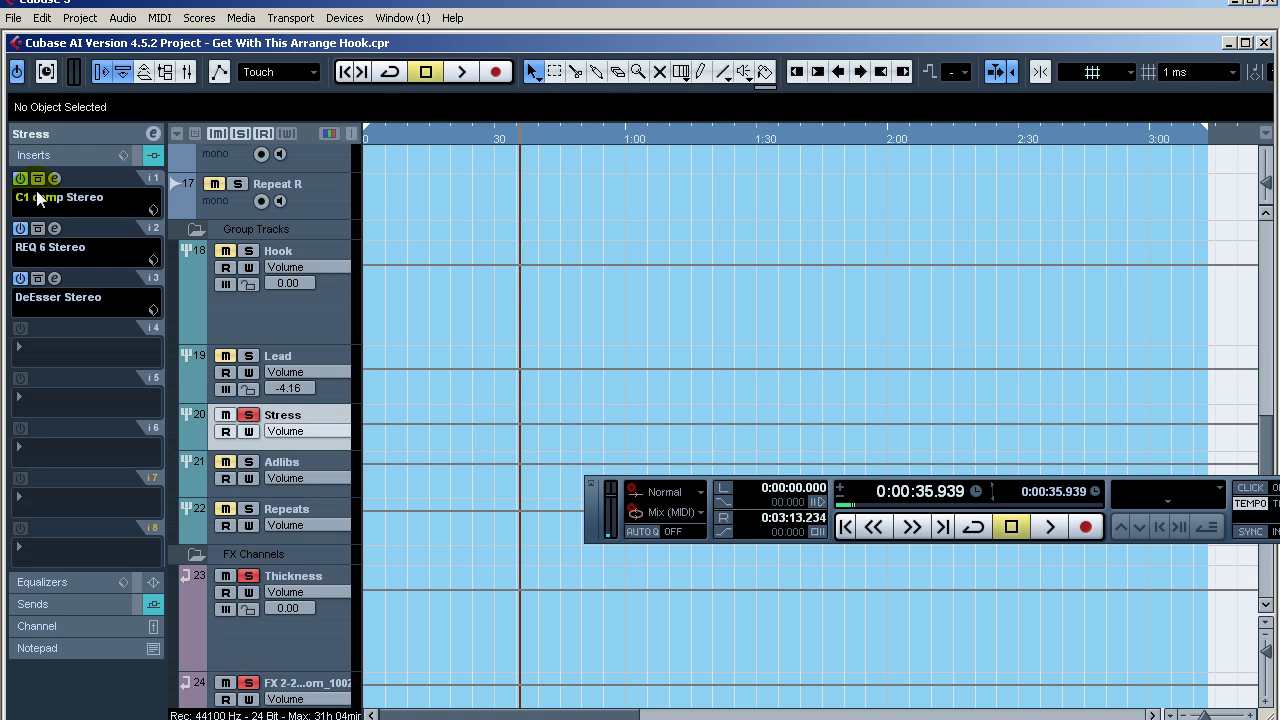
pyautogui.click(60, 135)
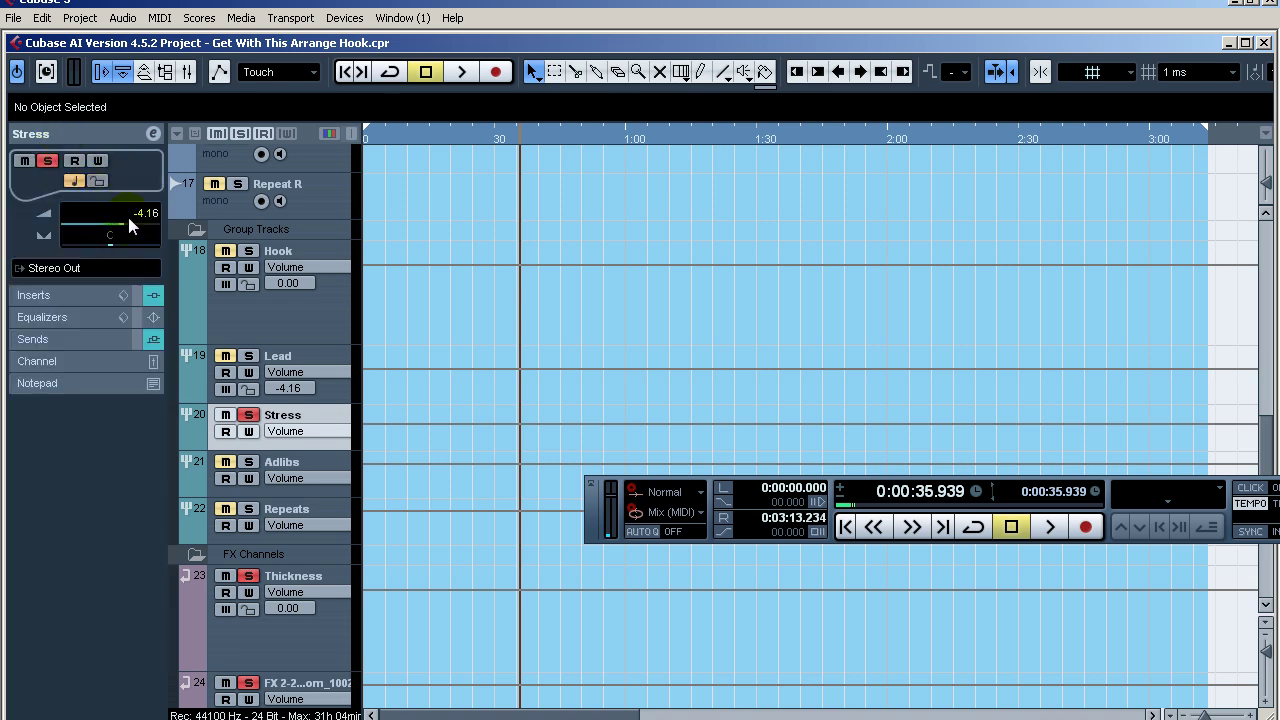
# Show the Stress group's insert effects, examine the C1 compressor settings and close the plug-in window
pyautogui.click(90, 296)
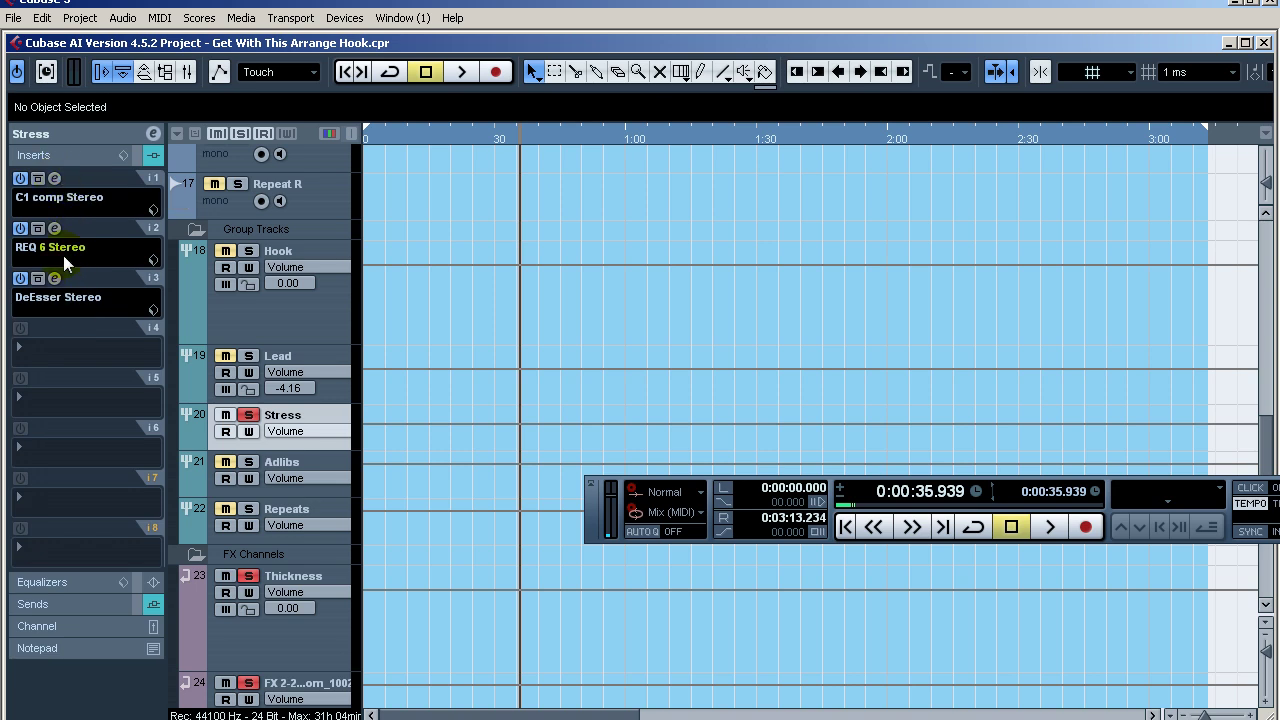
pyautogui.click(54, 178)
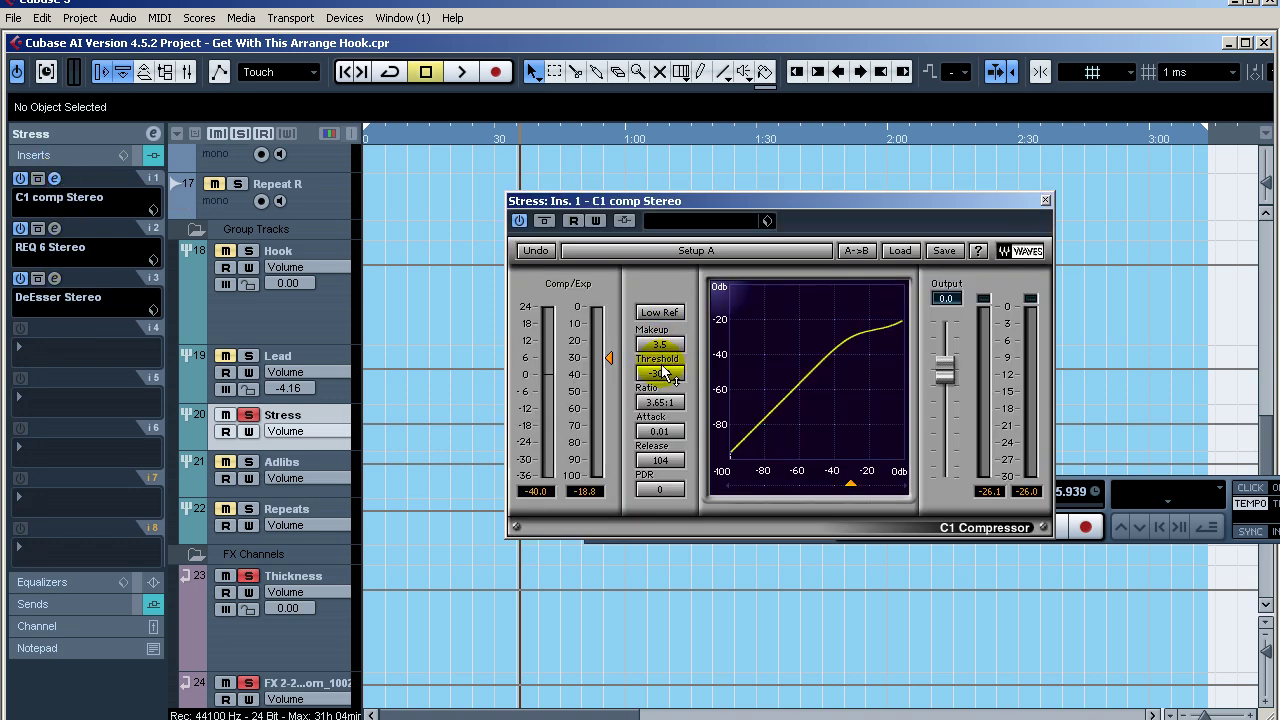
pyautogui.click(1046, 201)
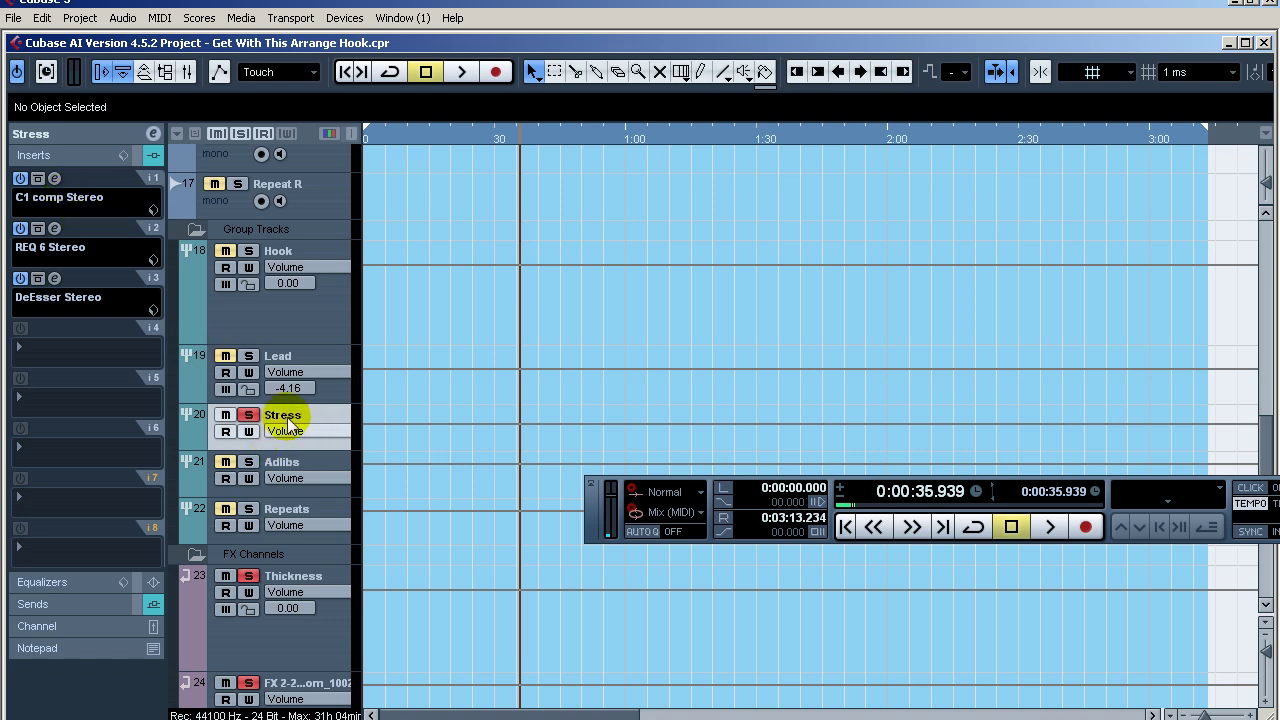
# Examine the C1 compressor on the Stress group again, close it and open the group's REQ 6 equaliser
pyautogui.click(55, 178)
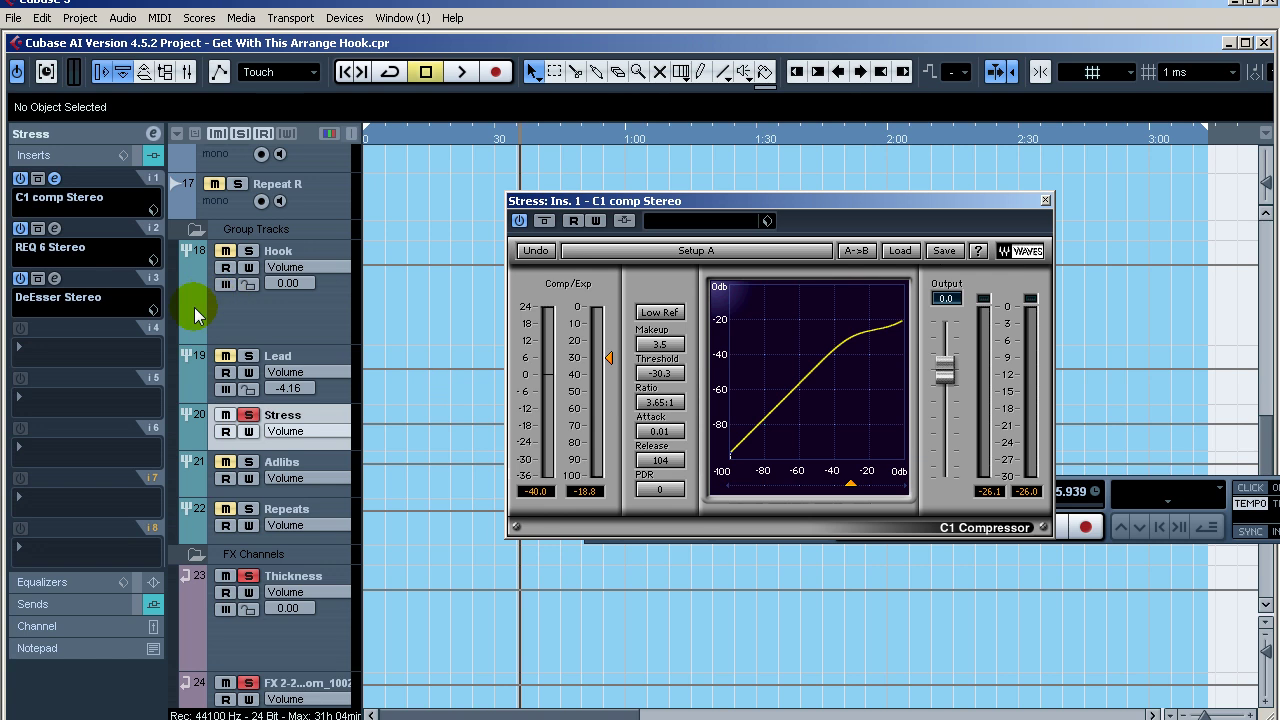
pyautogui.click(1045, 200)
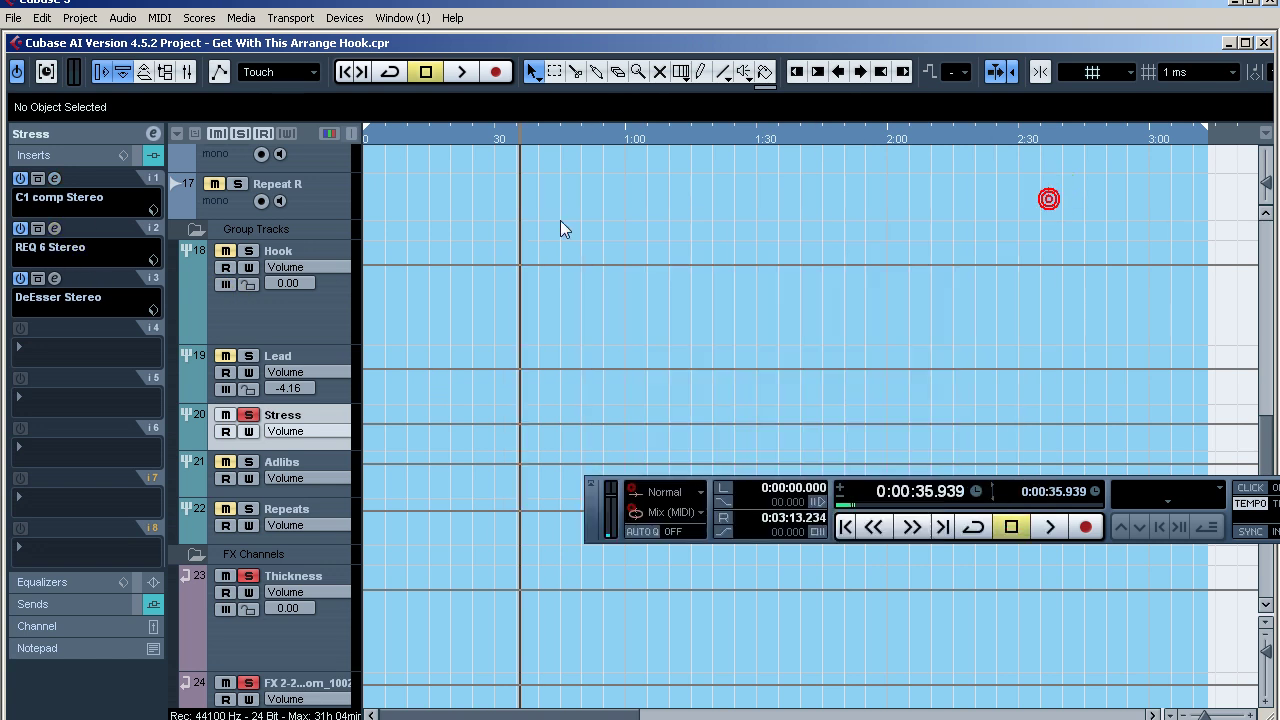
pyautogui.click(57, 226)
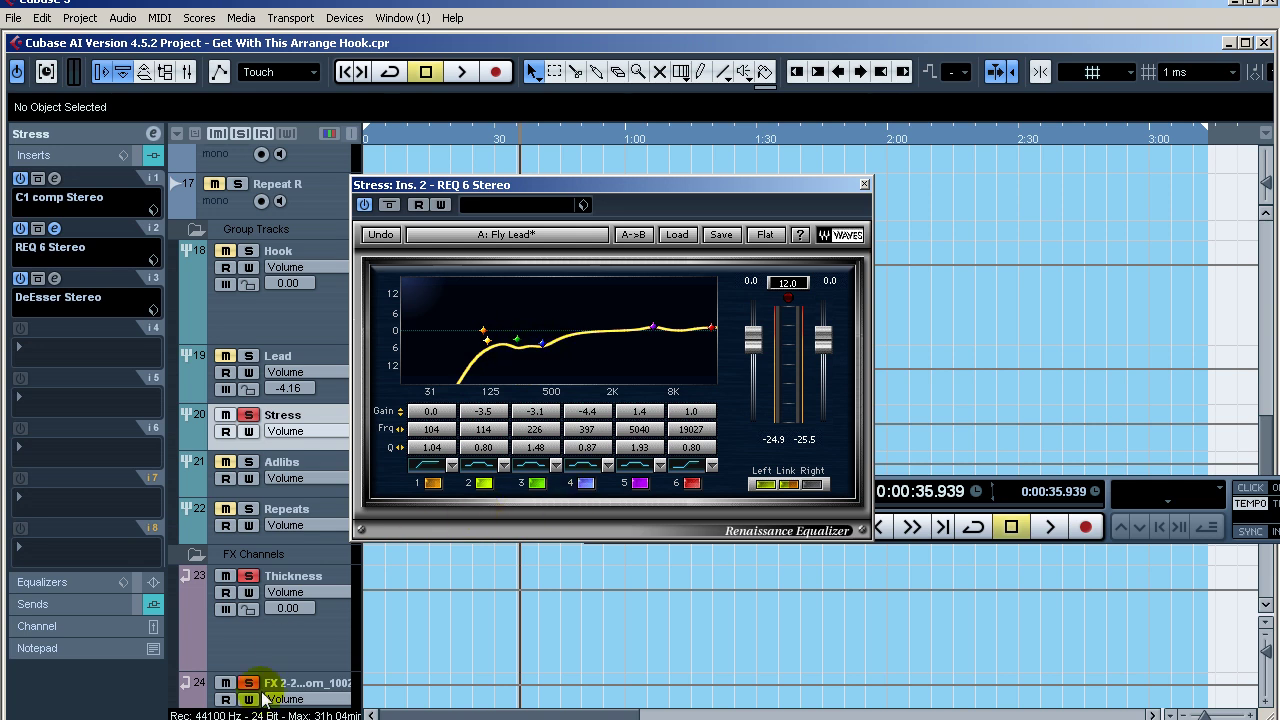
# Switch to the E-MU mixer and examine the Send, Lite Reverb and 3-Band EQ inserts on the Mono 1 strip
pyautogui.hotkey('alt', 'Tab')
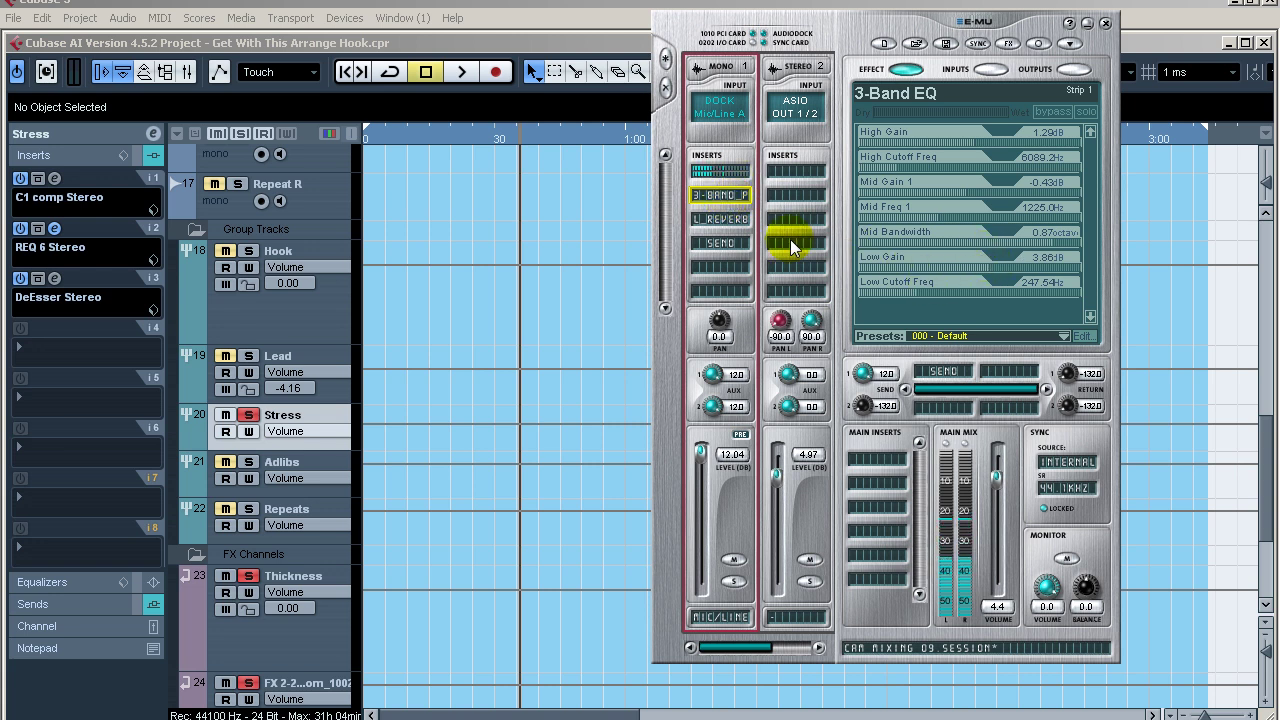
pyautogui.click(722, 244)
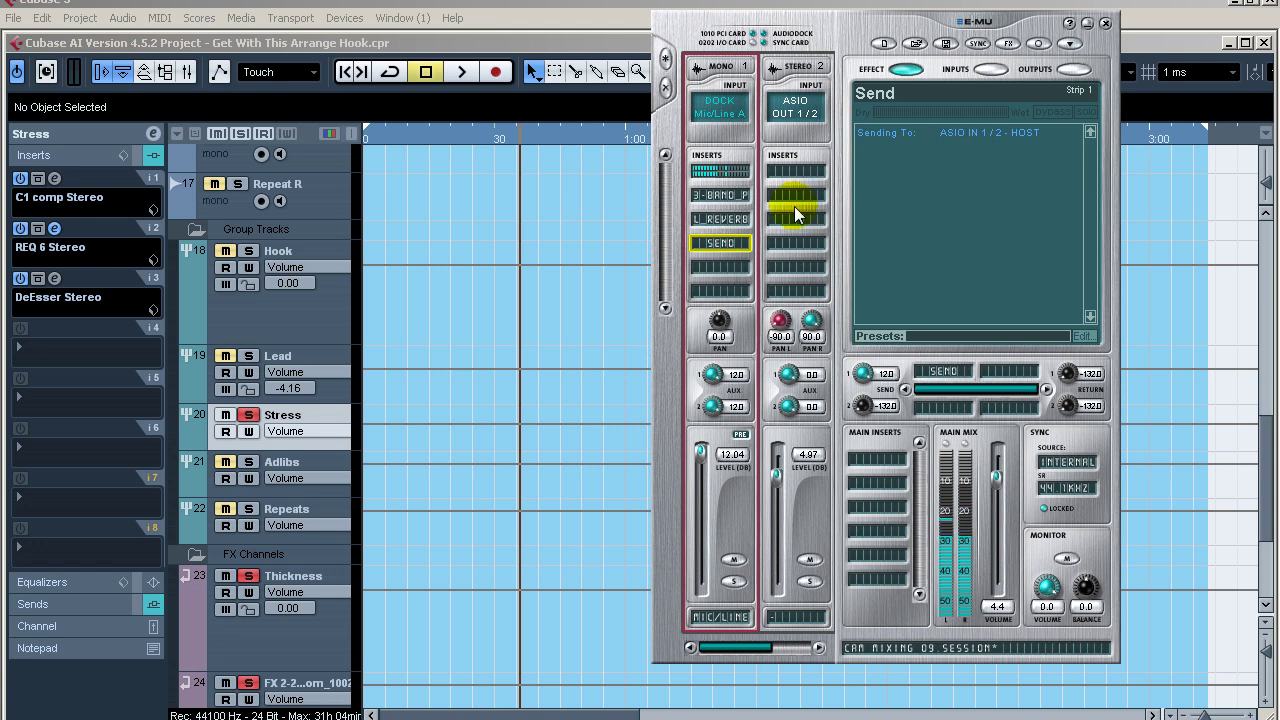
pyautogui.click(722, 219)
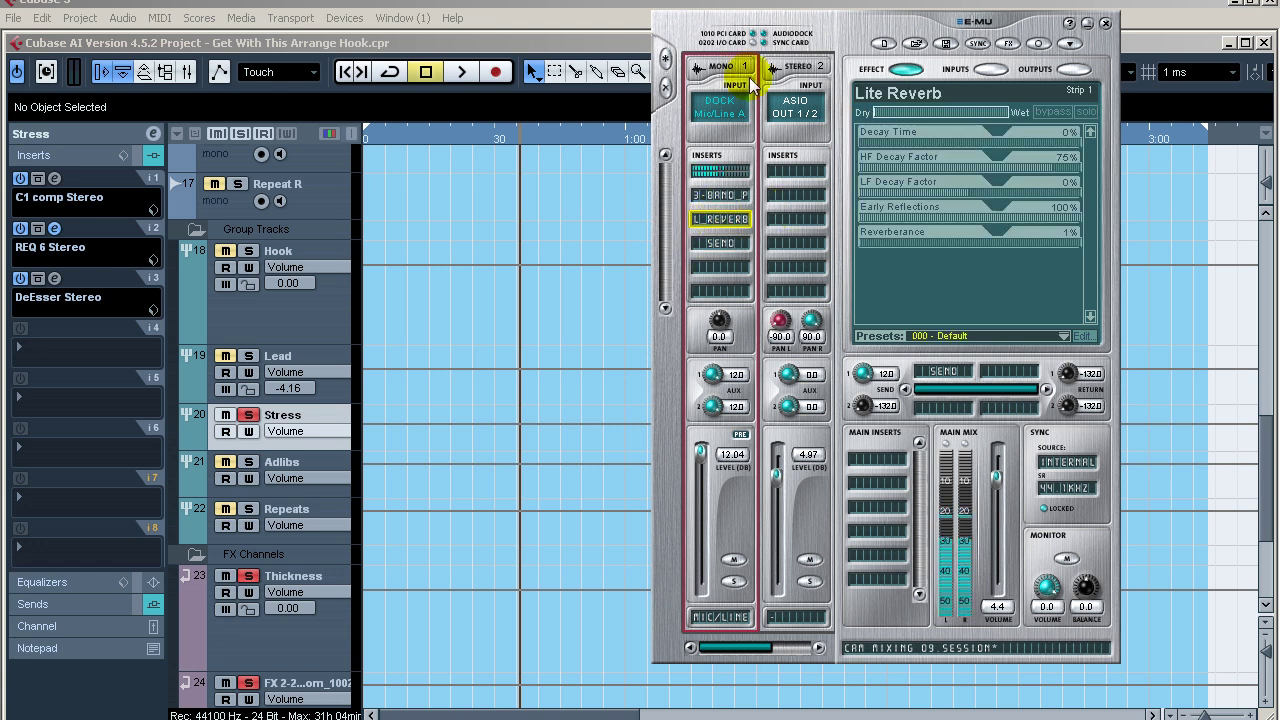
pyautogui.click(725, 197)
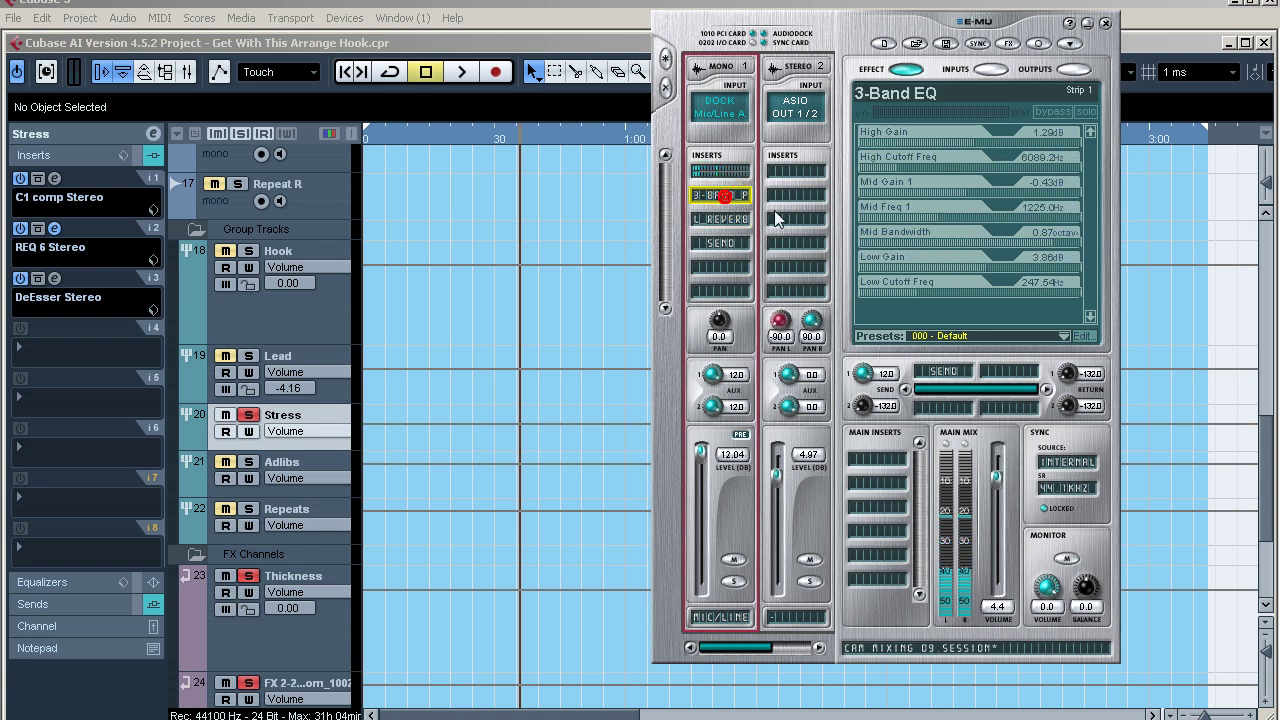
# Set the Low Gain of the Mono 1 strip's 3-Band EQ to about -1.93 dB and minimise the mixer
pyautogui.moveTo(994, 264); pyautogui.dragTo(1016, 266)
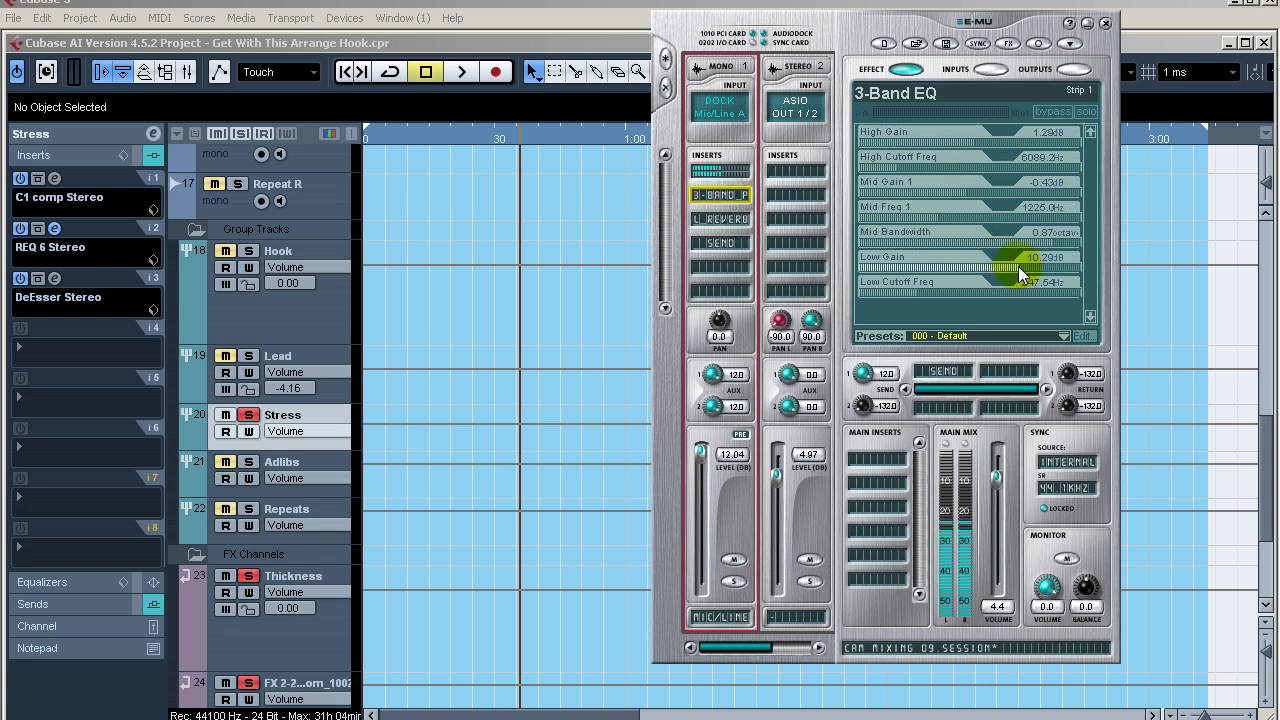
pyautogui.moveTo(1017, 267); pyautogui.dragTo(964, 258)
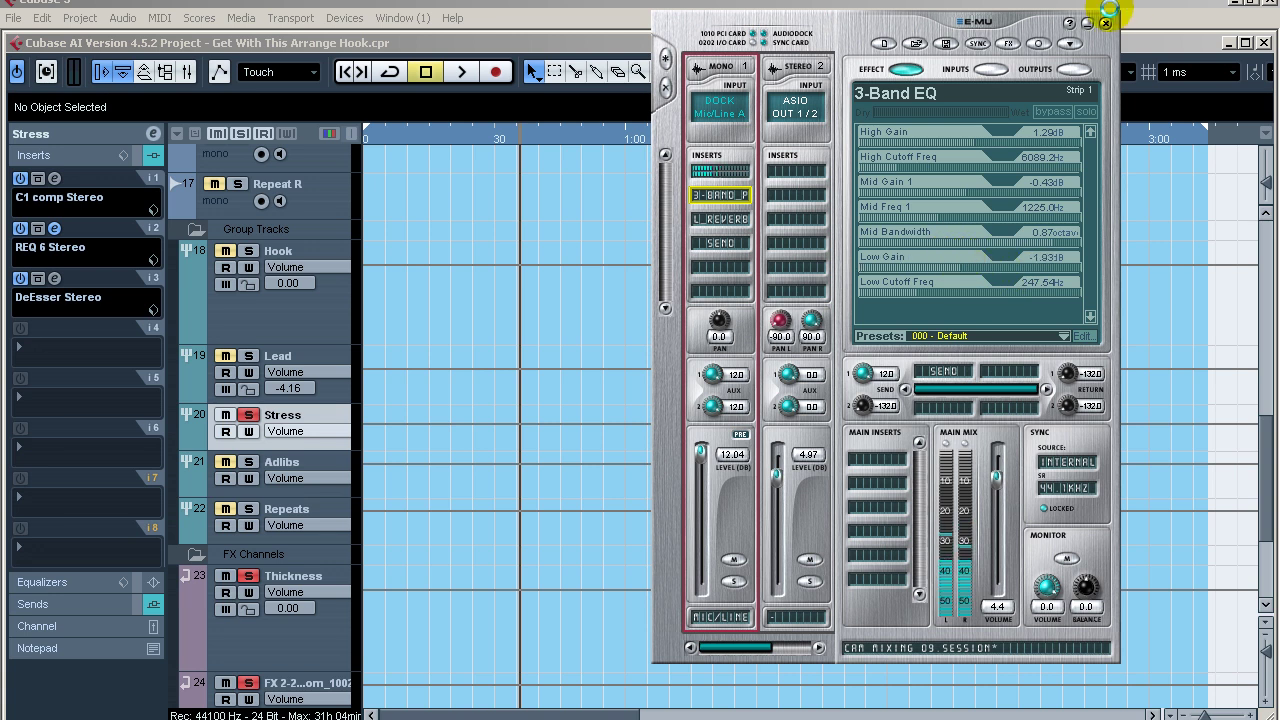
pyautogui.click(1089, 24)
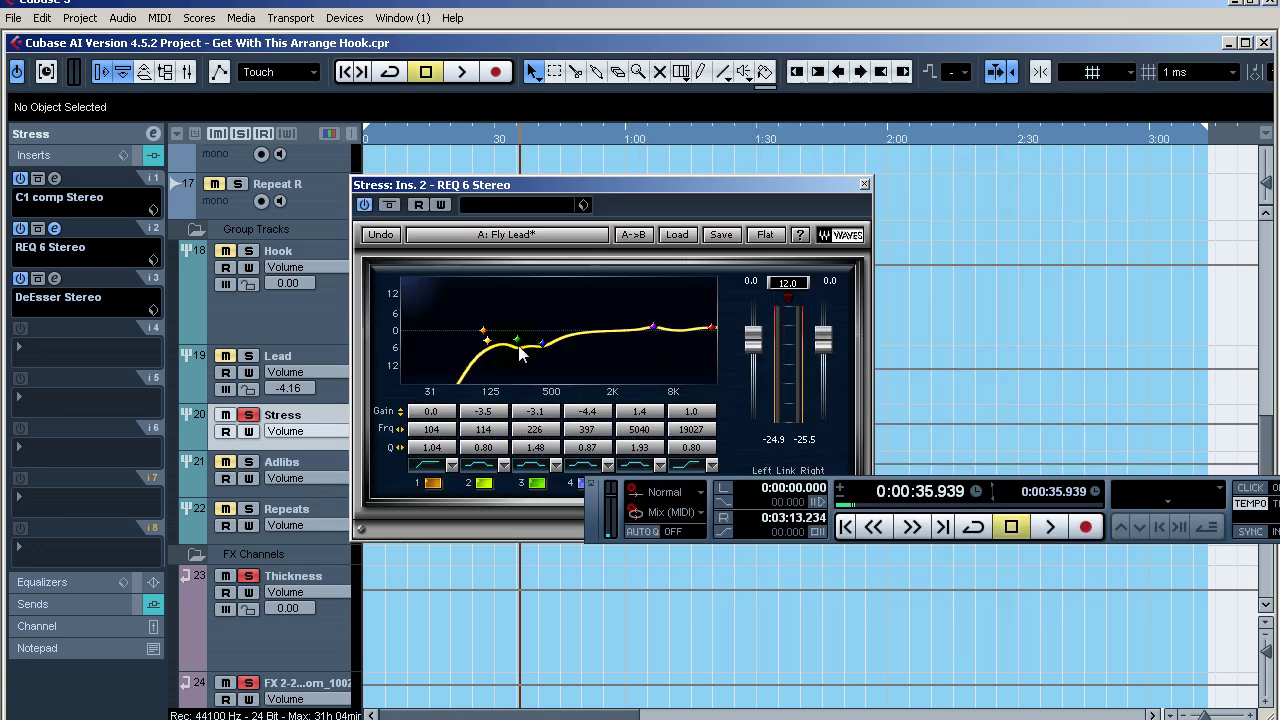
# Open the Stress group's DeEsser, watch its threshold and attenuation during playback, and close the DeEsser and REQ 6 windows
pyautogui.click(56, 278)
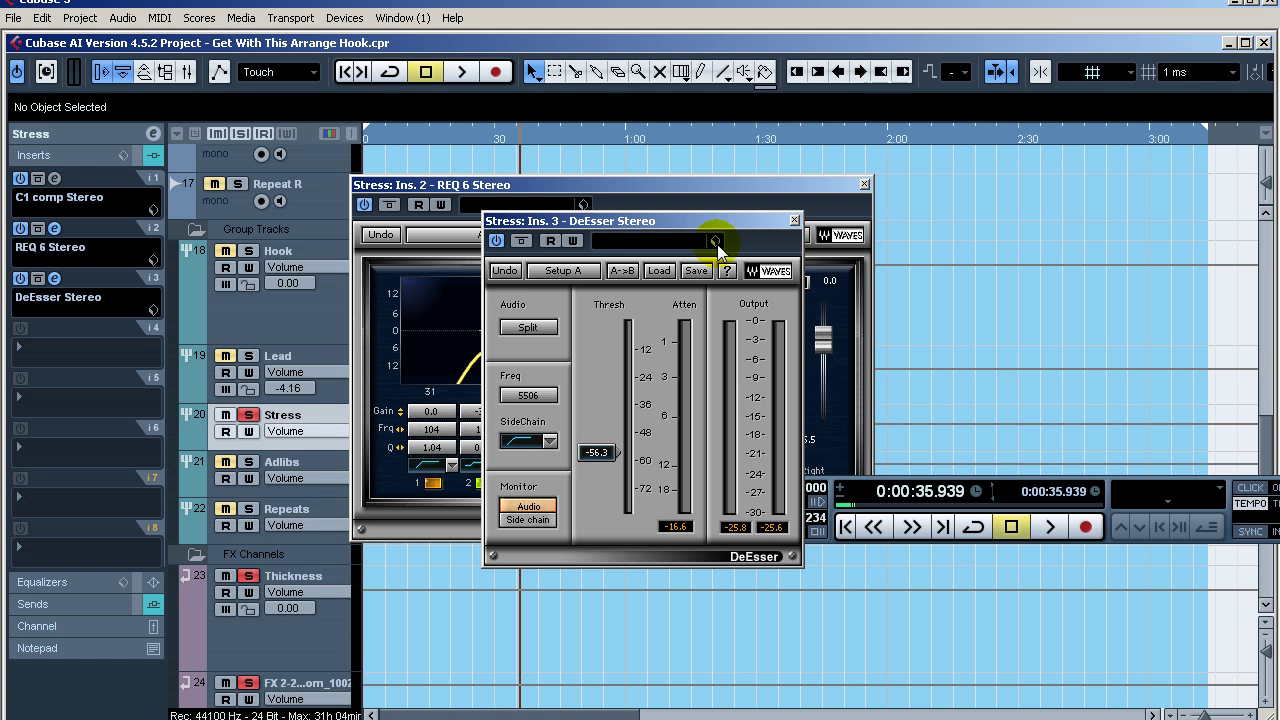
pyautogui.press('space')
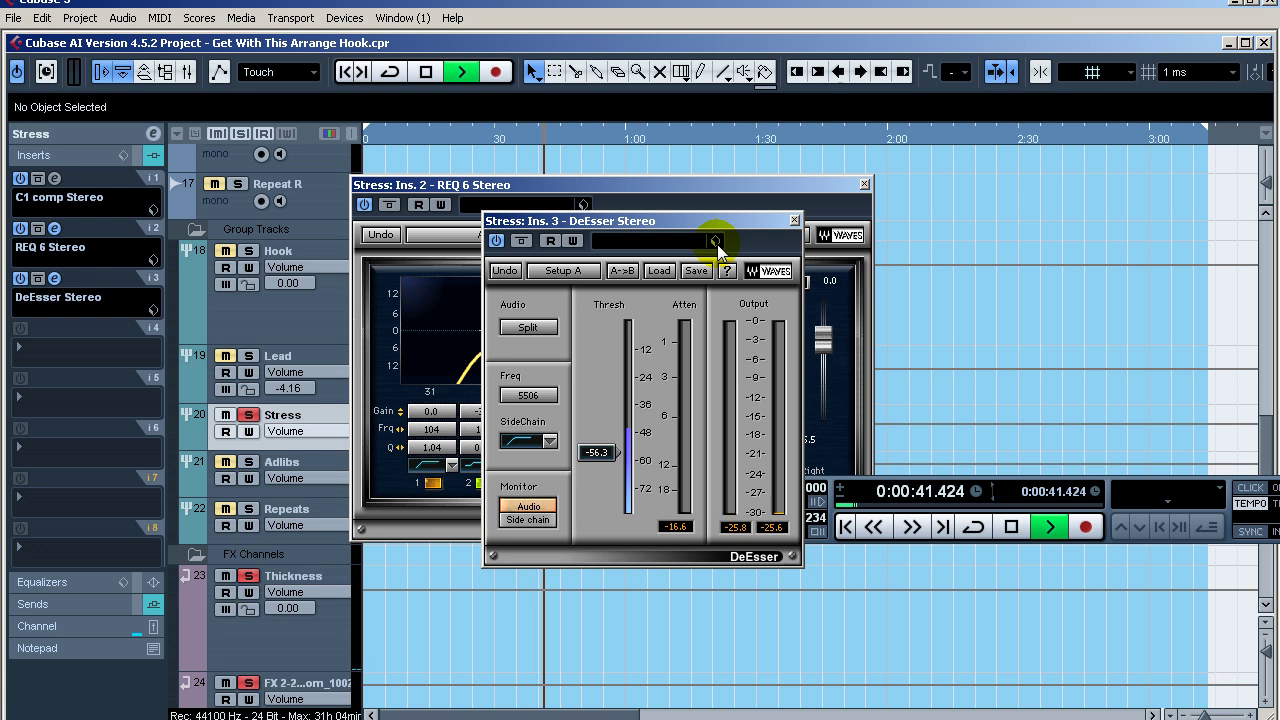
pyautogui.press('space')
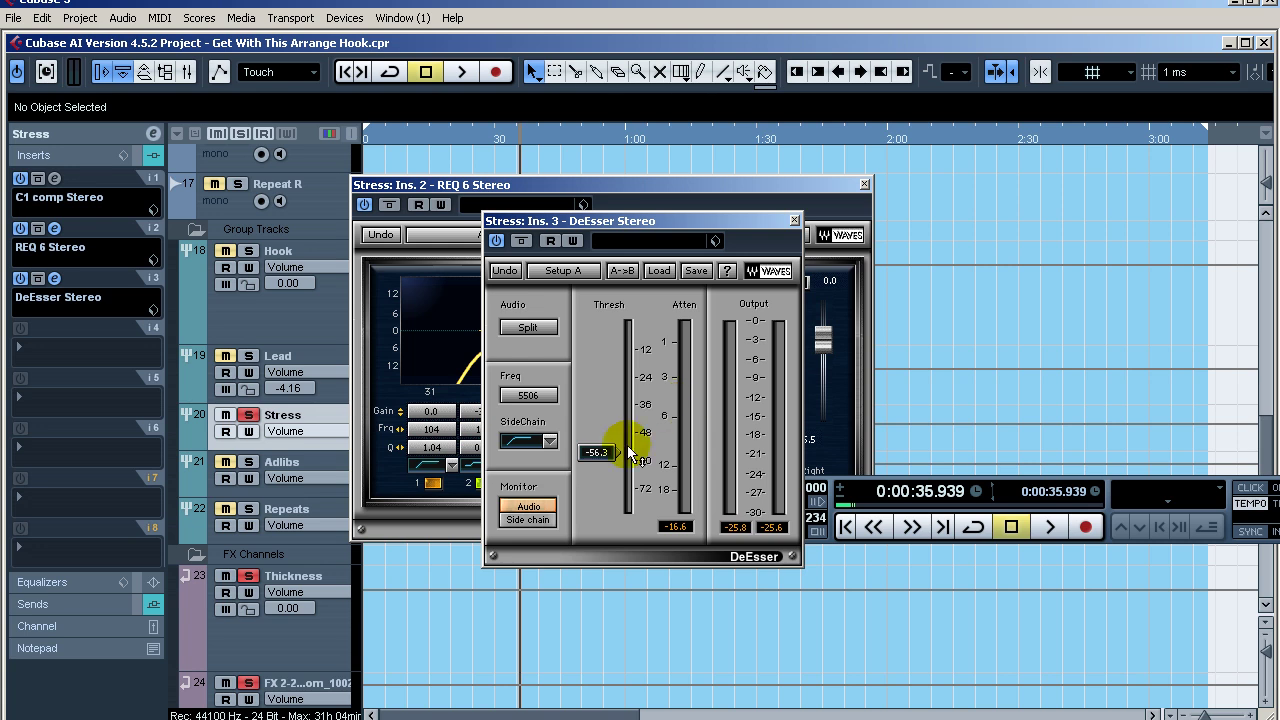
pyautogui.click(795, 221)
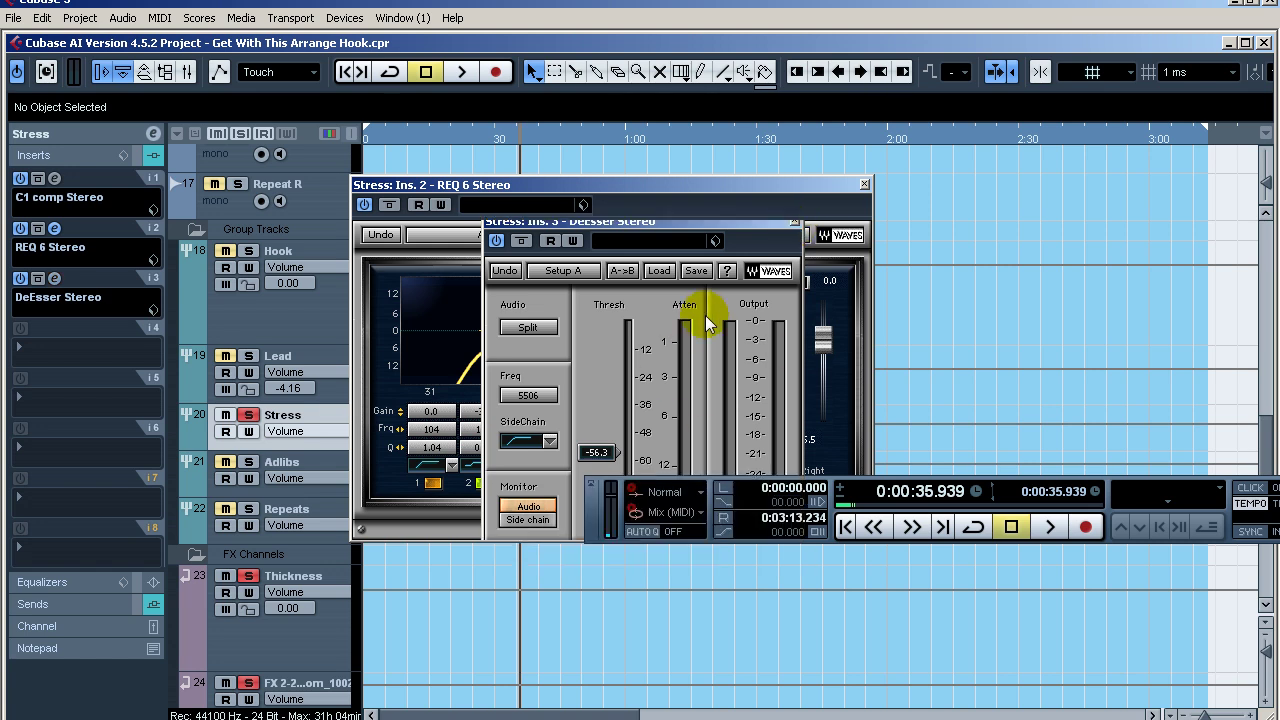
pyautogui.click(802, 193)
pyautogui.click(864, 184)
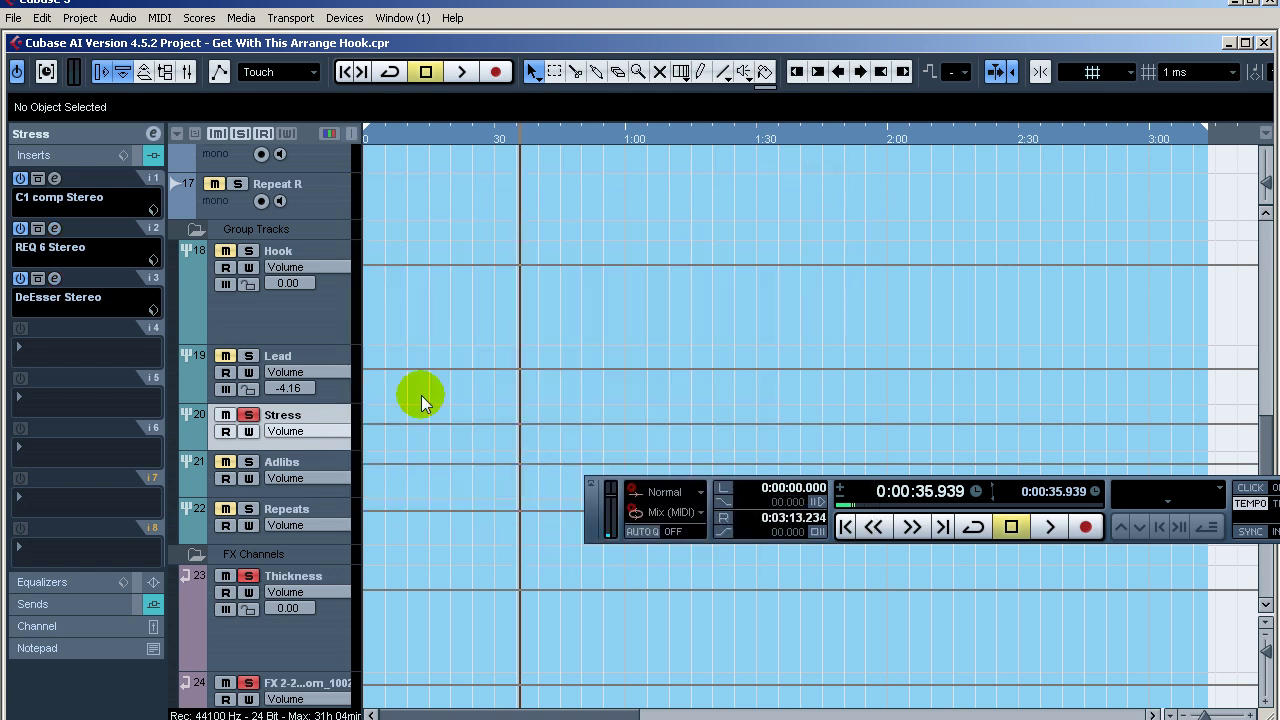
# Show the Stress group's sends, open the StereoRoom reverb used by the second send and select the Thickness FX channel
pyautogui.click(80, 604)
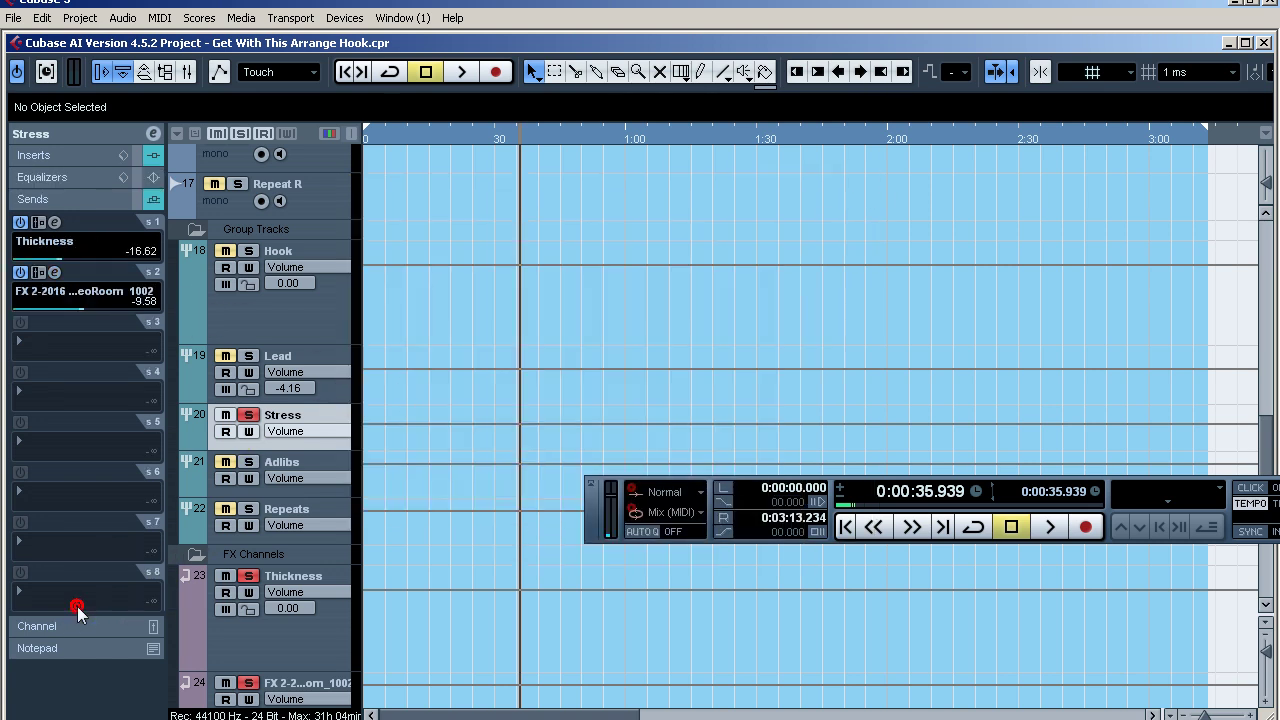
pyautogui.click(54, 272)
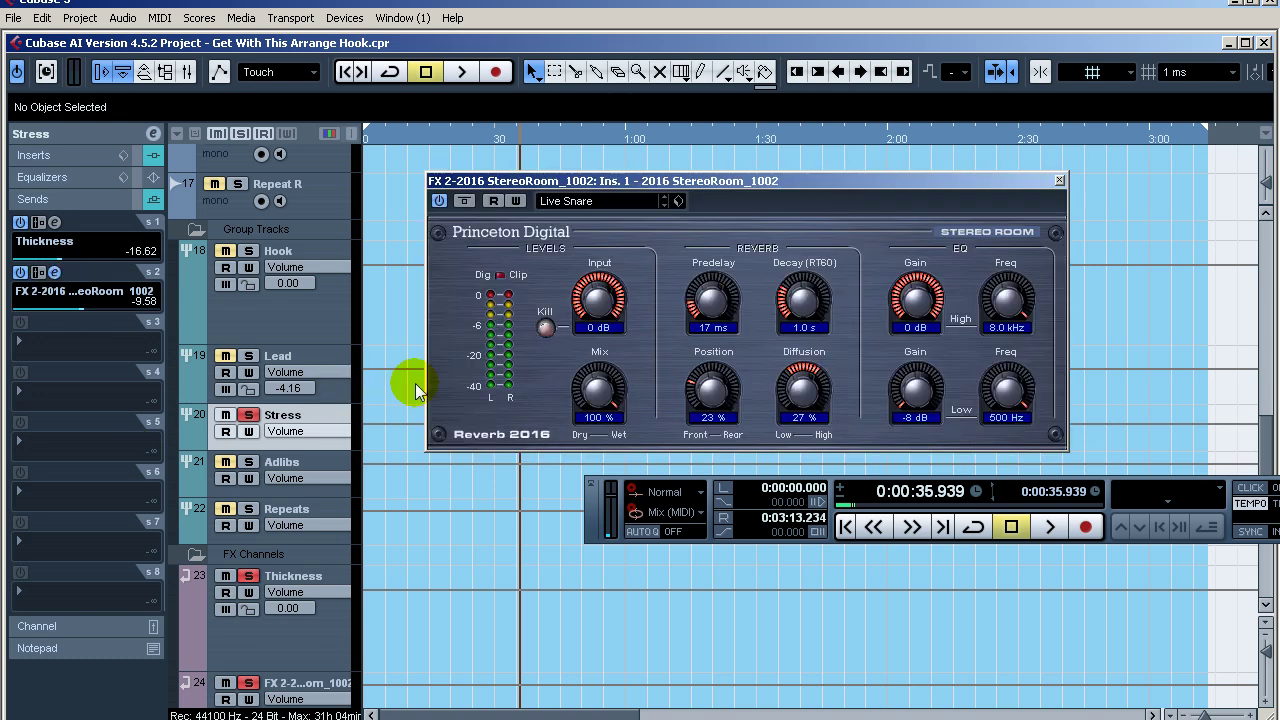
pyautogui.click(333, 620)
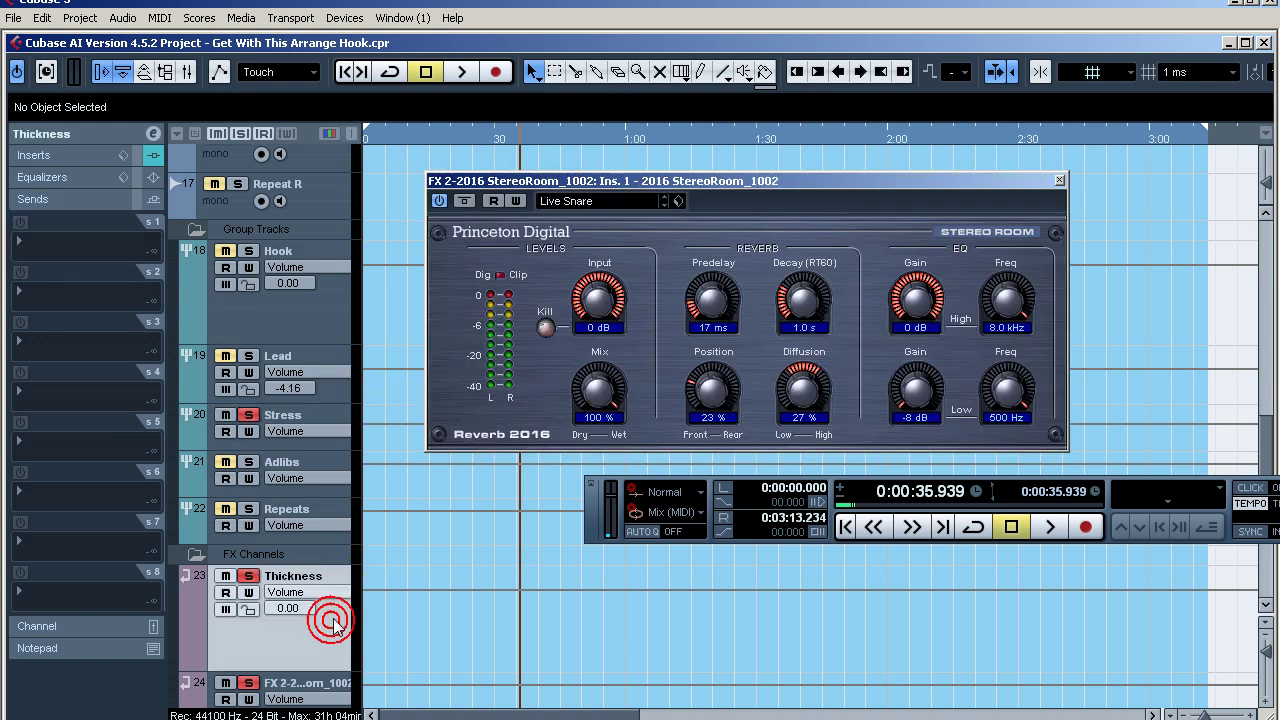
# Compare the sends of the Adlibs and Repeats group tracks and close the StereoRoom reverb window
pyautogui.scroll(-4, 333, 618)
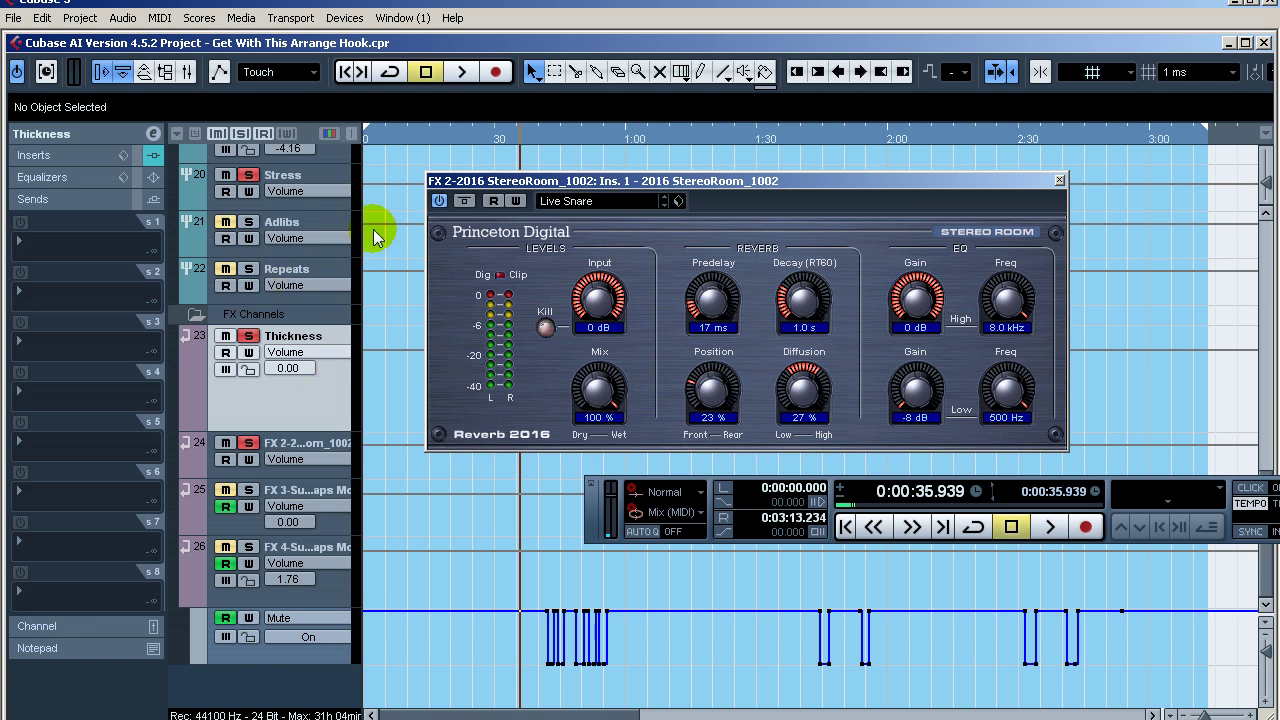
pyautogui.rightClick(320, 250)
pyautogui.press('Escape')
pyautogui.click(328, 224)
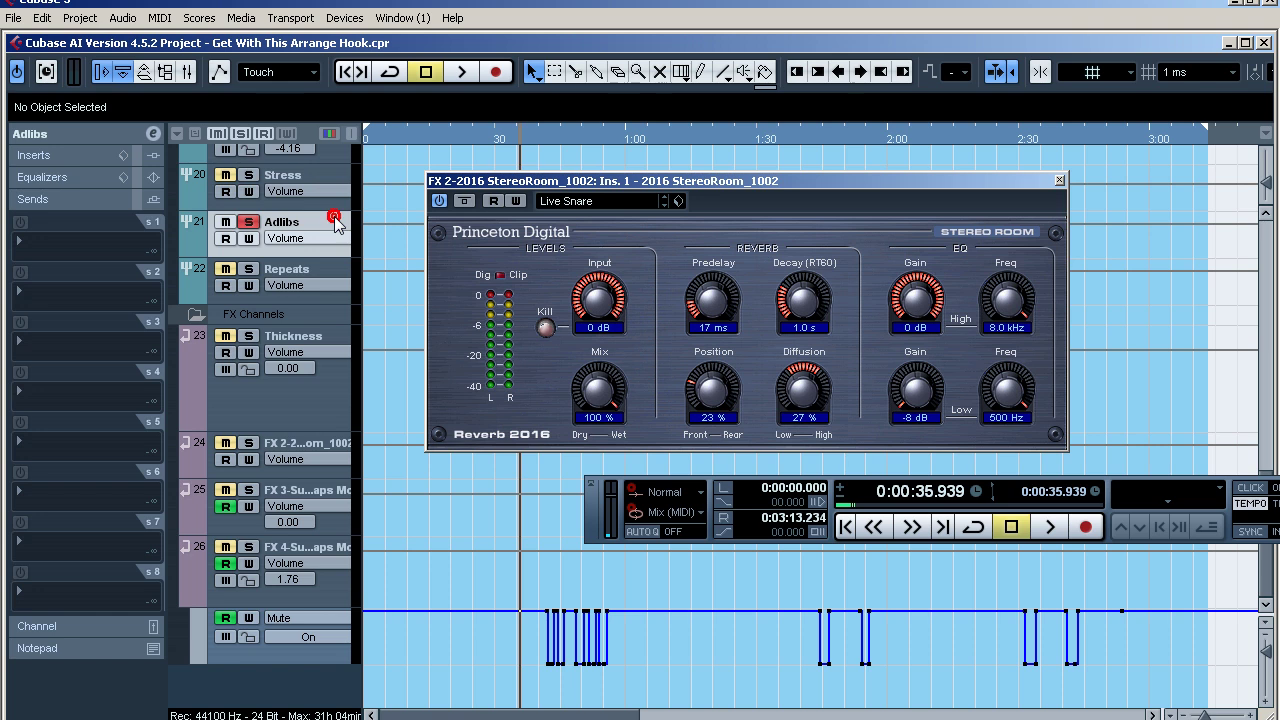
pyautogui.click(334, 270)
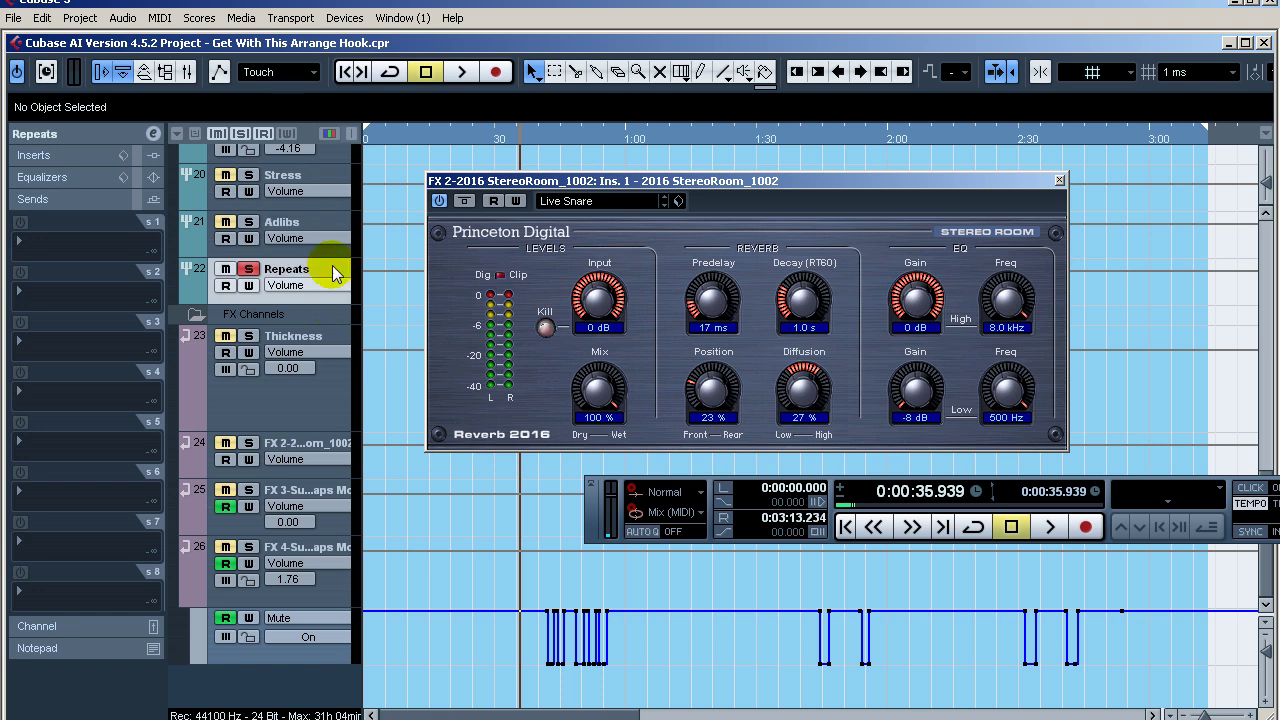
pyautogui.click(330, 222)
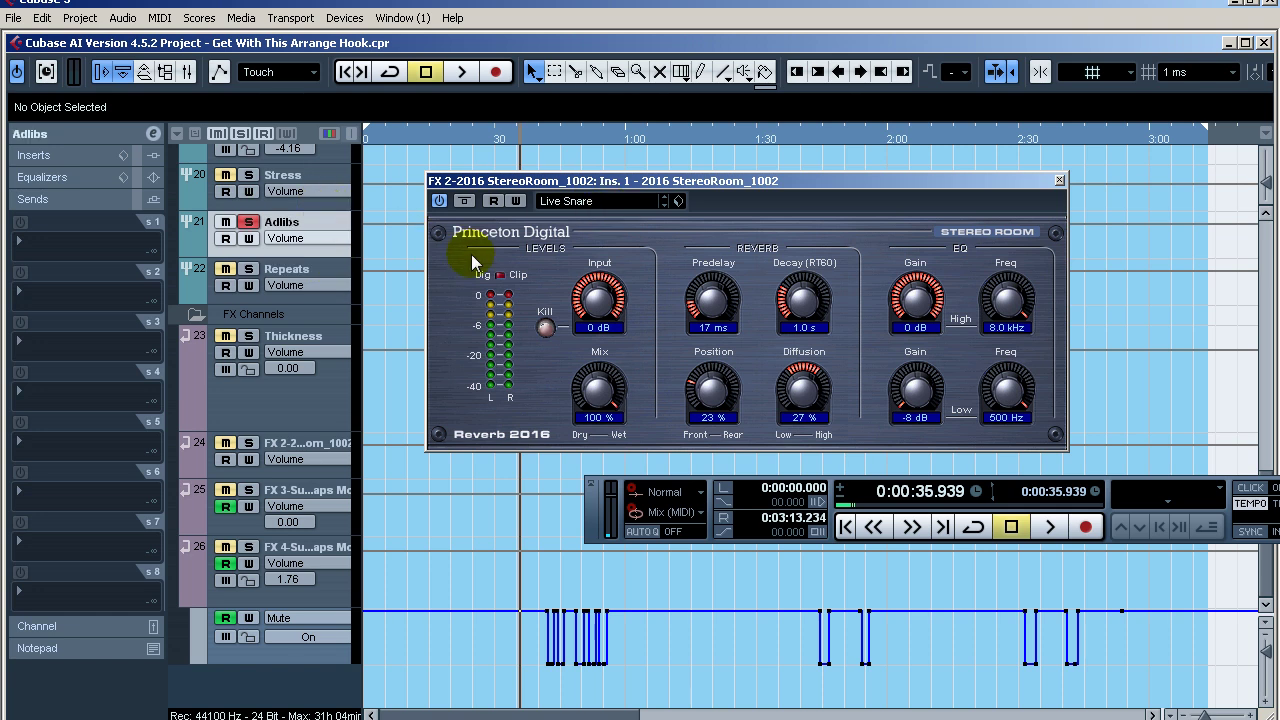
pyautogui.click(710, 392)
# Return to the Stress group's inserts, open the C1 compressor and watch its gain reduction during playback
pyautogui.scroll(2, 347, 198)
pyautogui.click(339, 310)
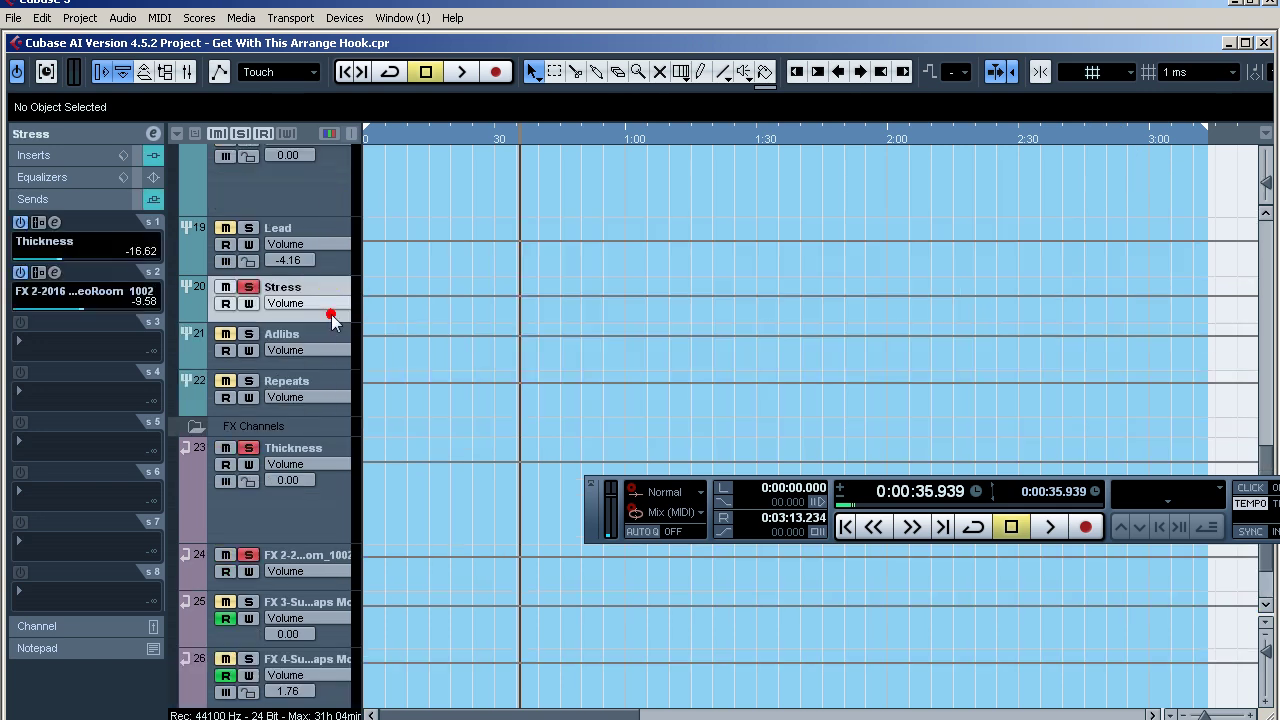
pyautogui.click(82, 156)
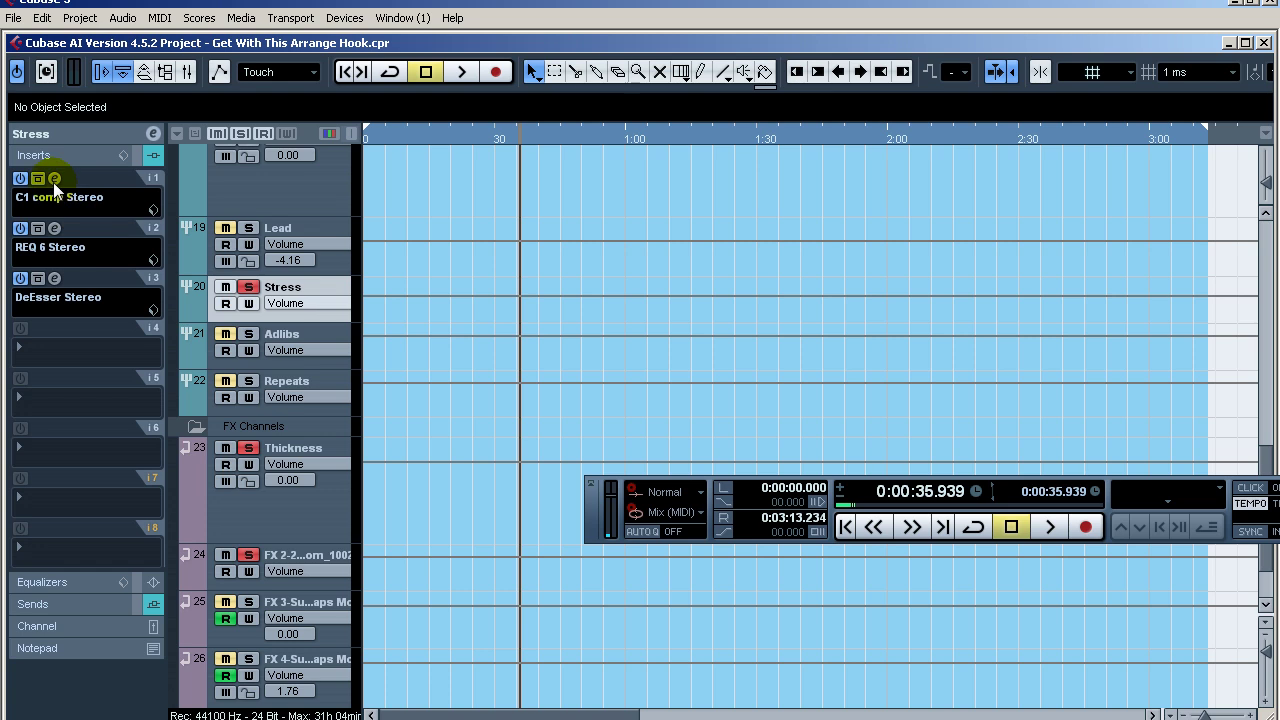
pyautogui.click(54, 178)
pyautogui.press('space')
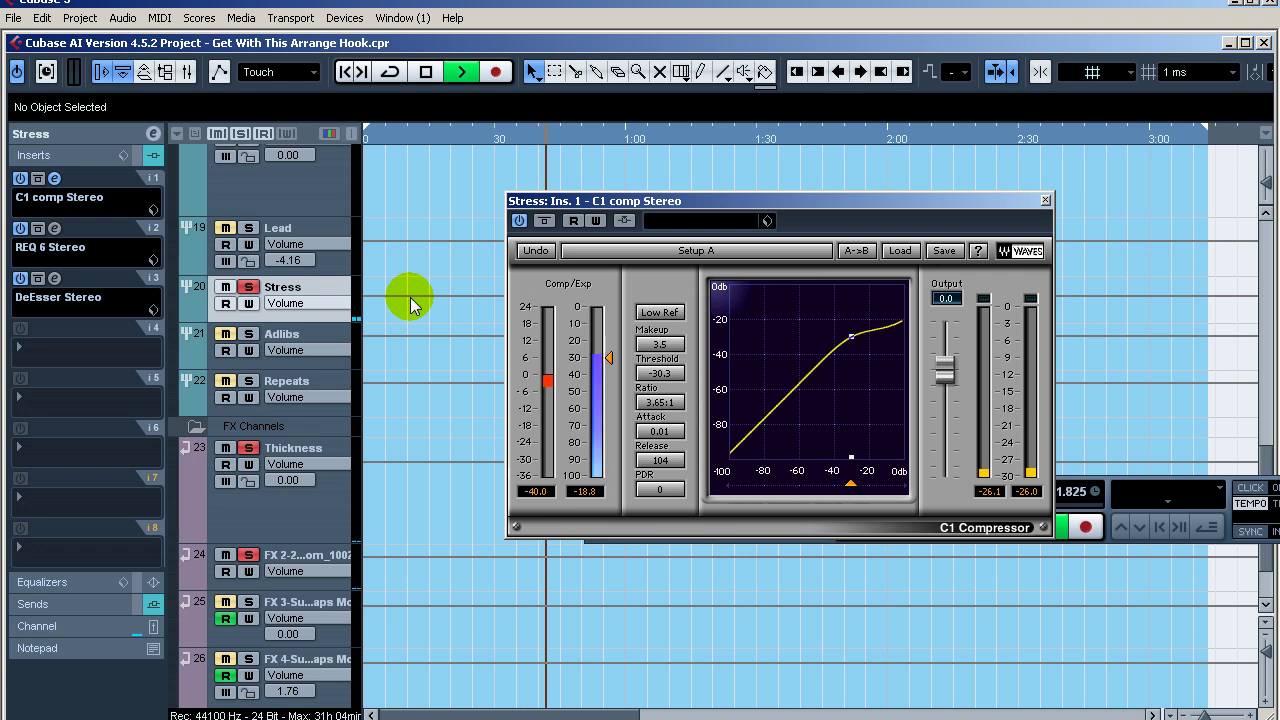
pyautogui.press('space')
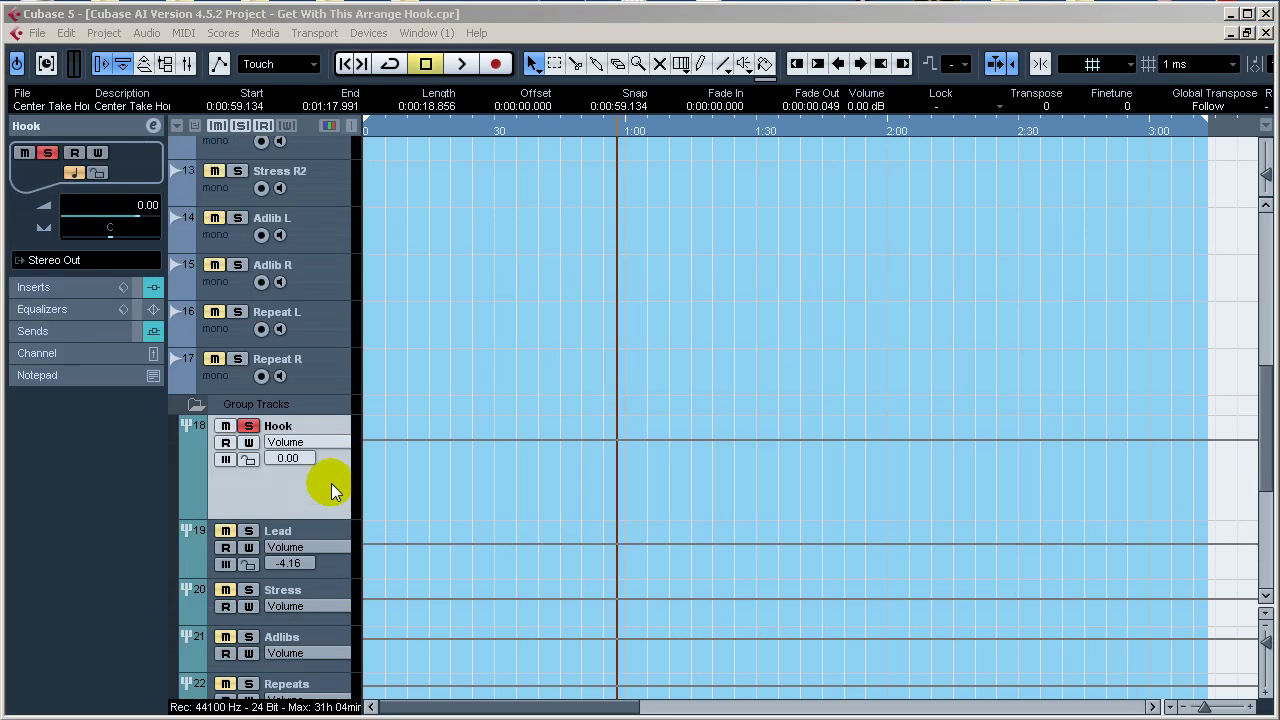
# Show the transport panel and compare the pan and output settings of the Hook Center, Hook Left and Hook Right tracks
pyautogui.press('F2')
pyautogui.scroll(10, 328, 428)
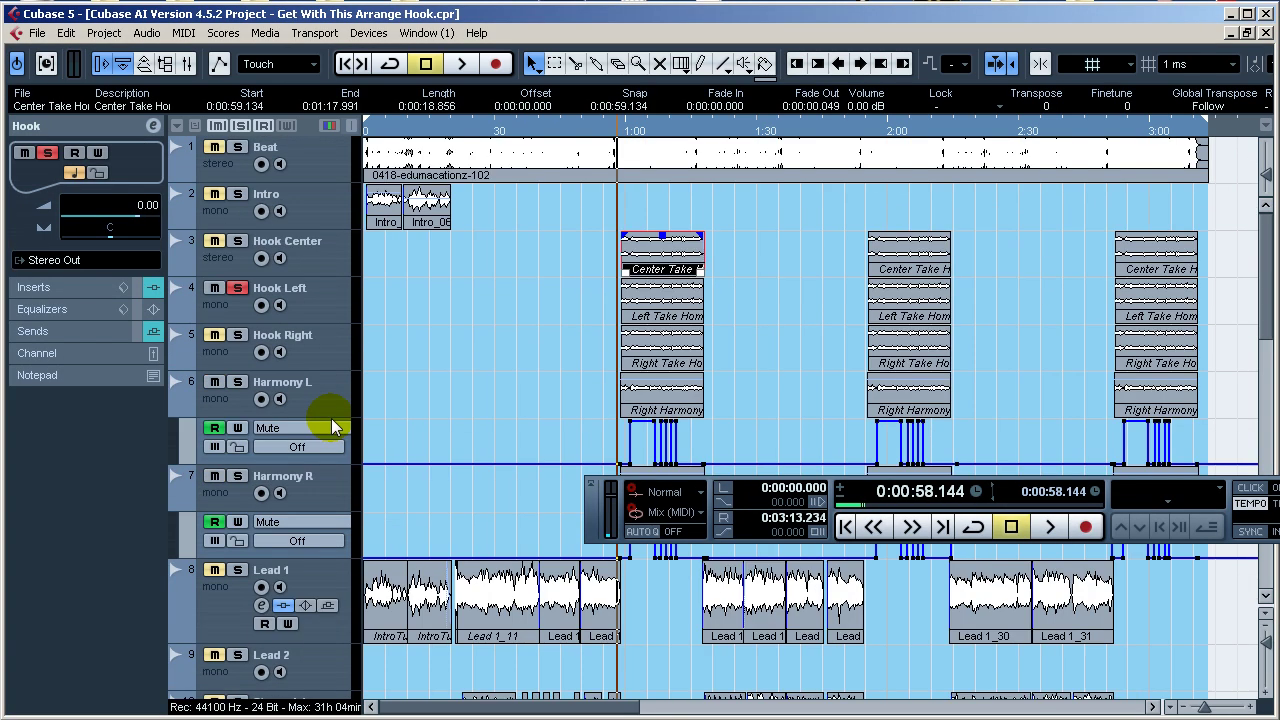
pyautogui.click(325, 255)
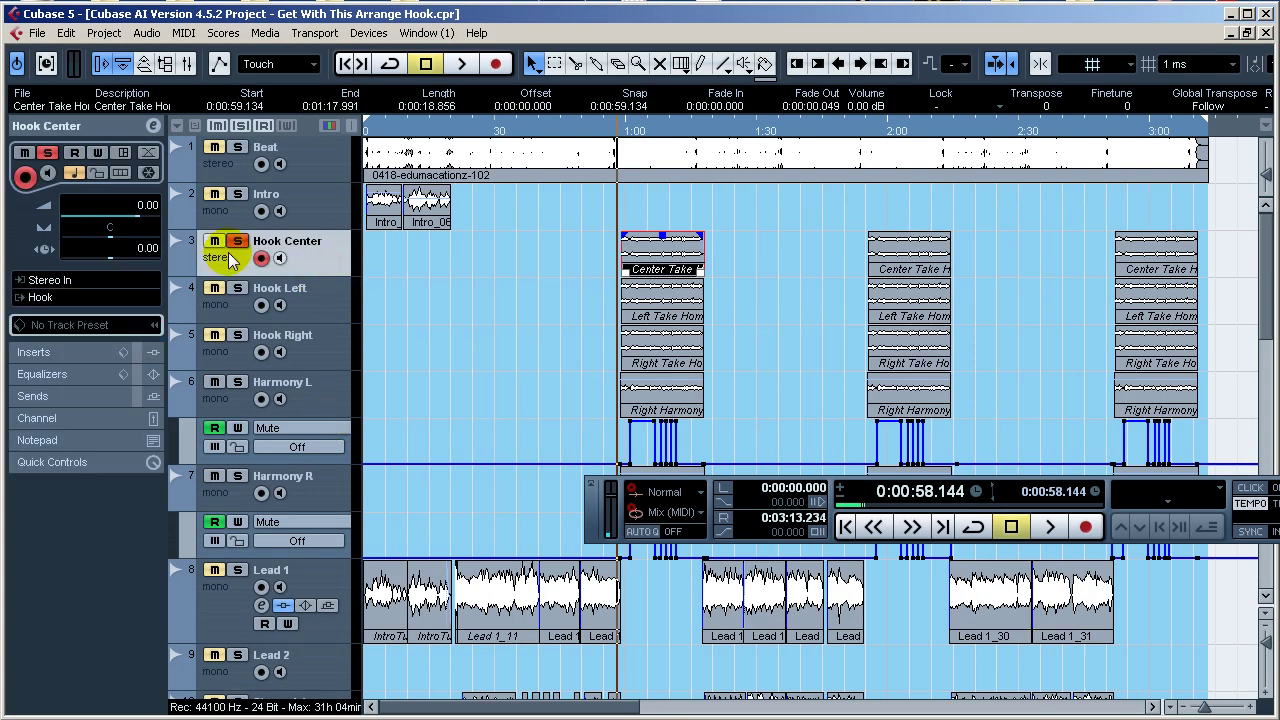
pyautogui.click(220, 306)
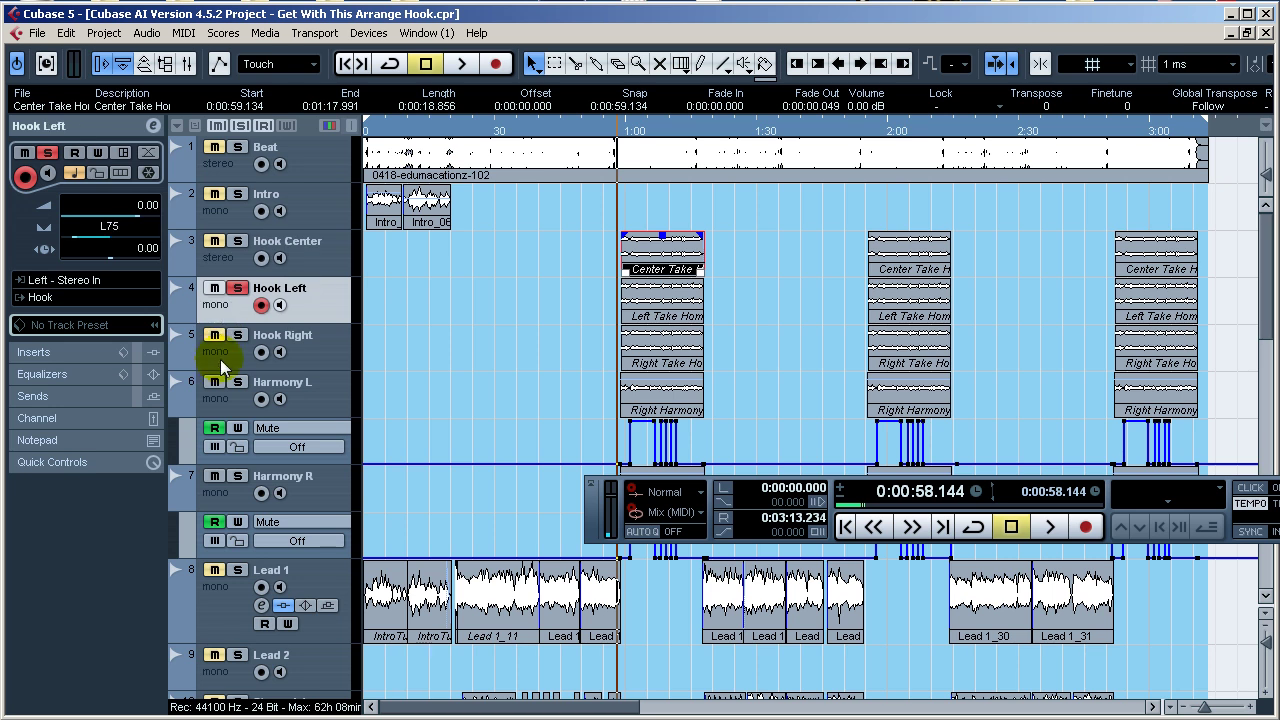
pyautogui.click(220, 357)
pyautogui.click(306, 250)
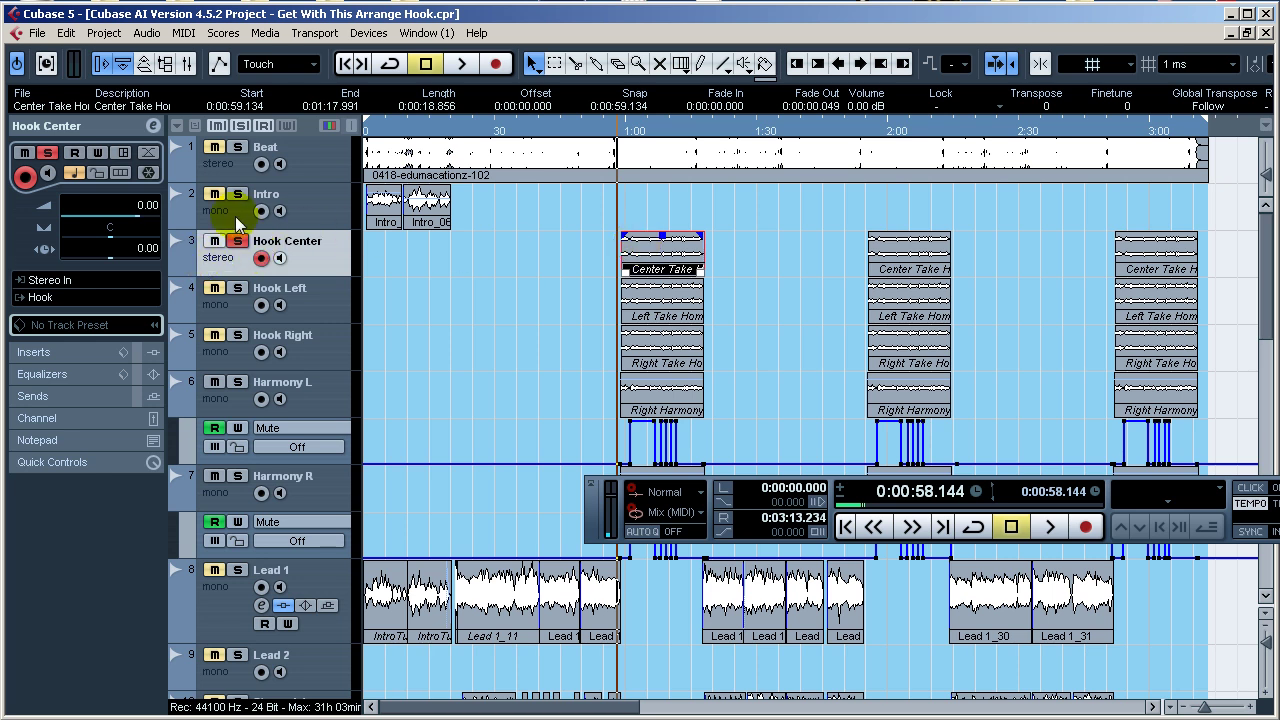
pyautogui.click(216, 308)
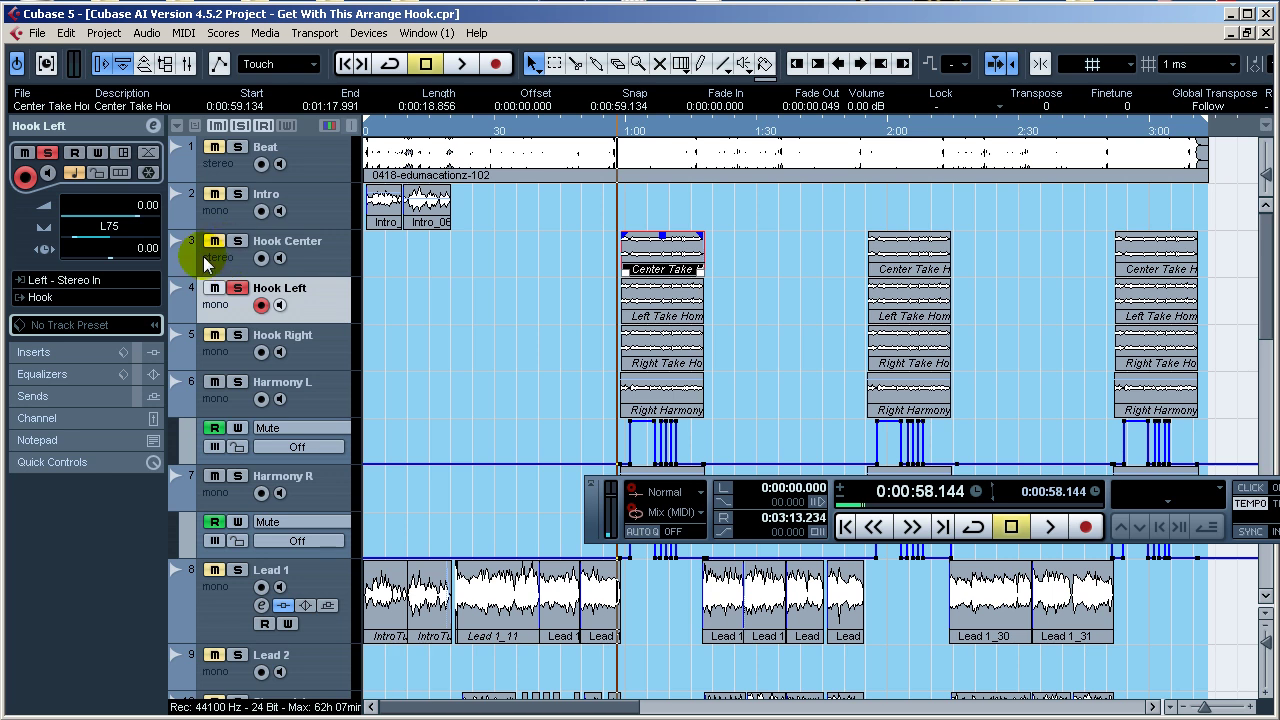
pyautogui.click(320, 255)
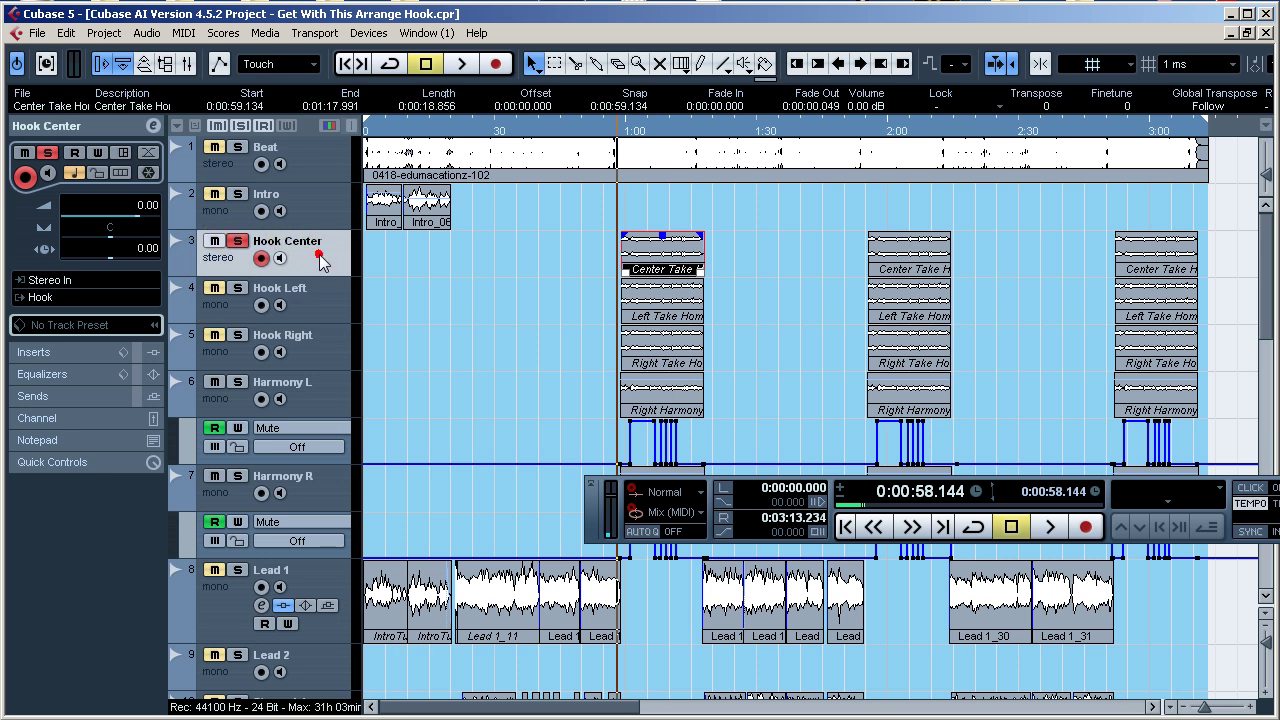
# Solo the Hook Center, Hook Left and Hook Right tracks together, clear Hook Right's solo and locate the Hook group track
pyautogui.click(240, 302)
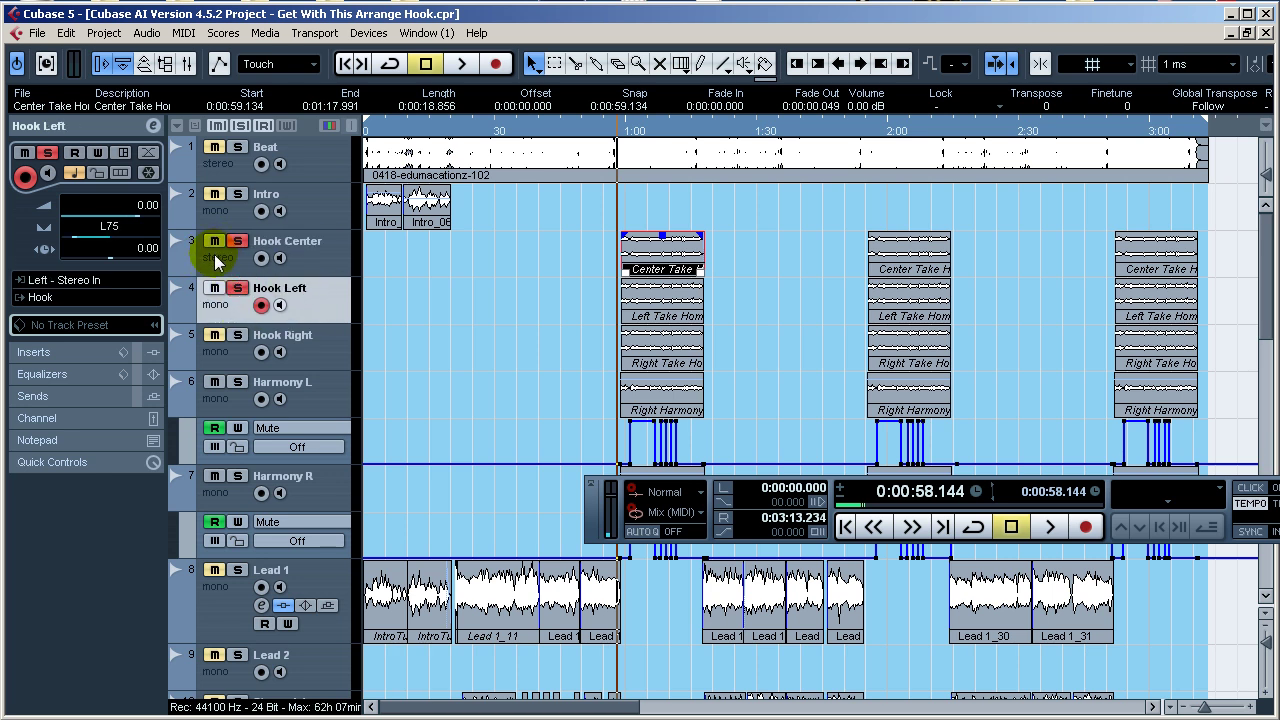
pyautogui.click(257, 345)
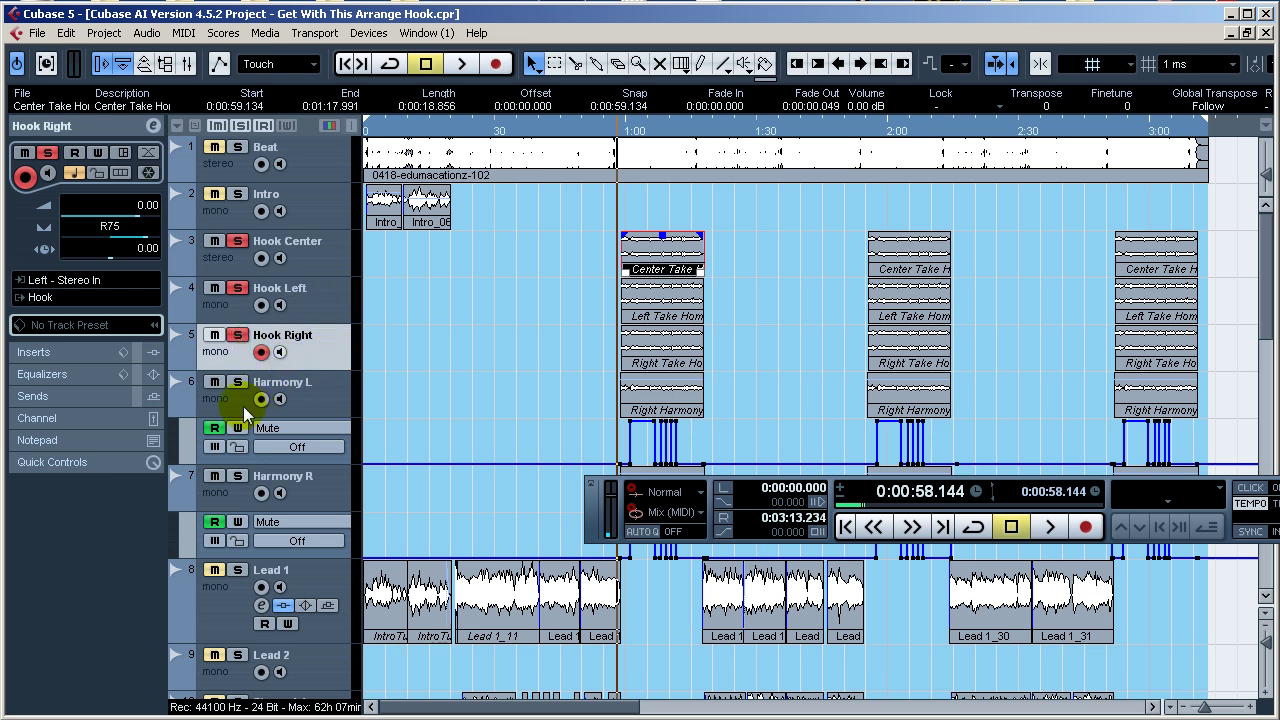
pyautogui.click(237, 335)
pyautogui.scroll(-5, 345, 374)
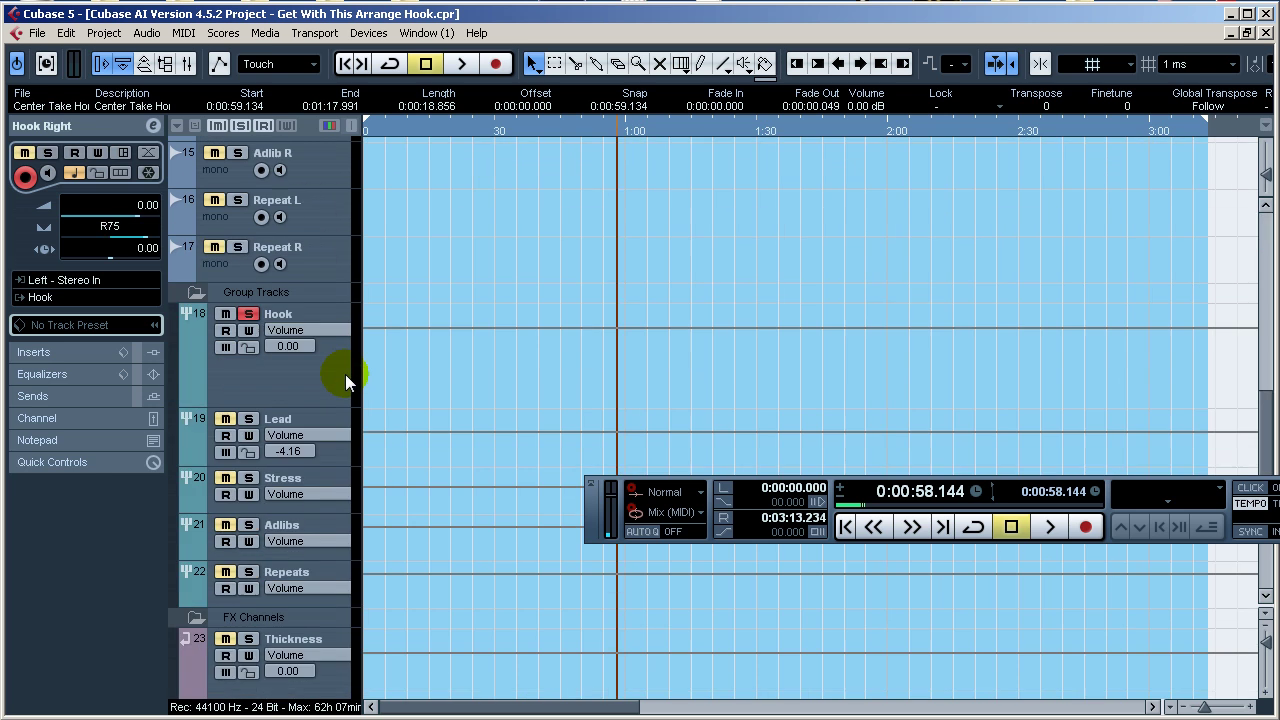
# Select the Hook group track to show its channel settings, and return to the hook and harmony tracks
pyautogui.click(243, 316)
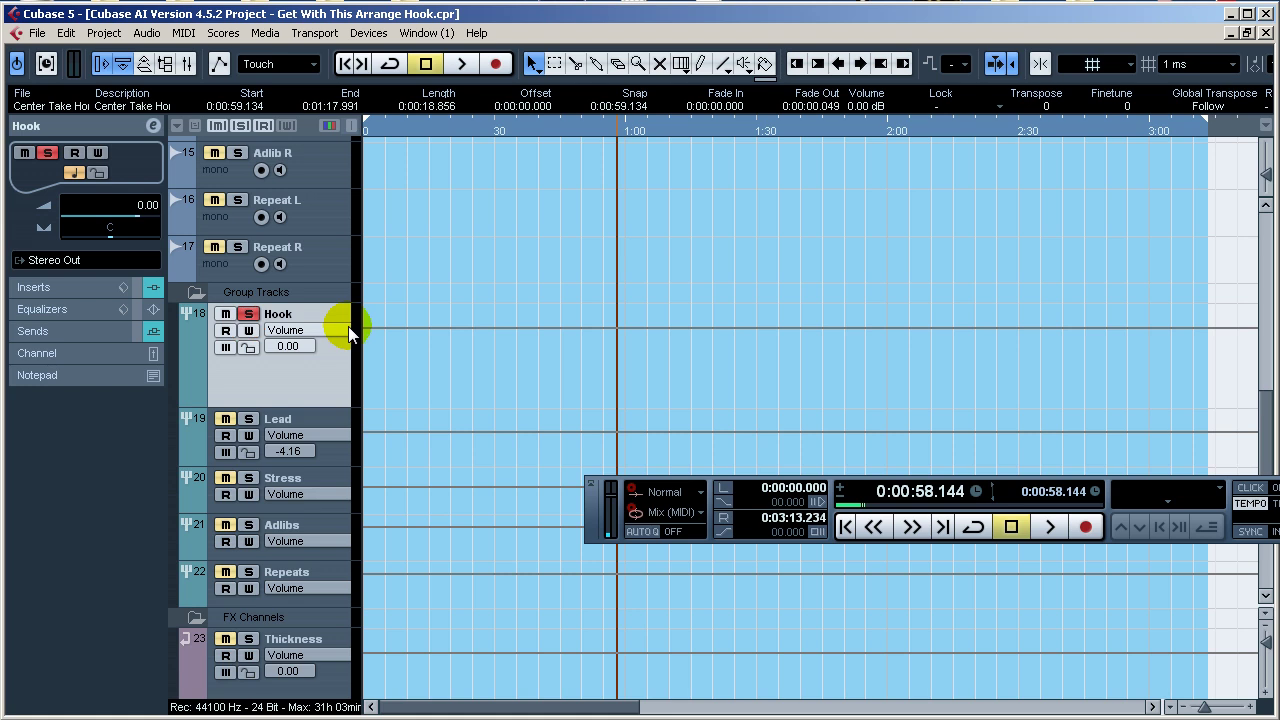
pyautogui.scroll(3, 337, 323)
pyautogui.scroll(3, 338, 300)
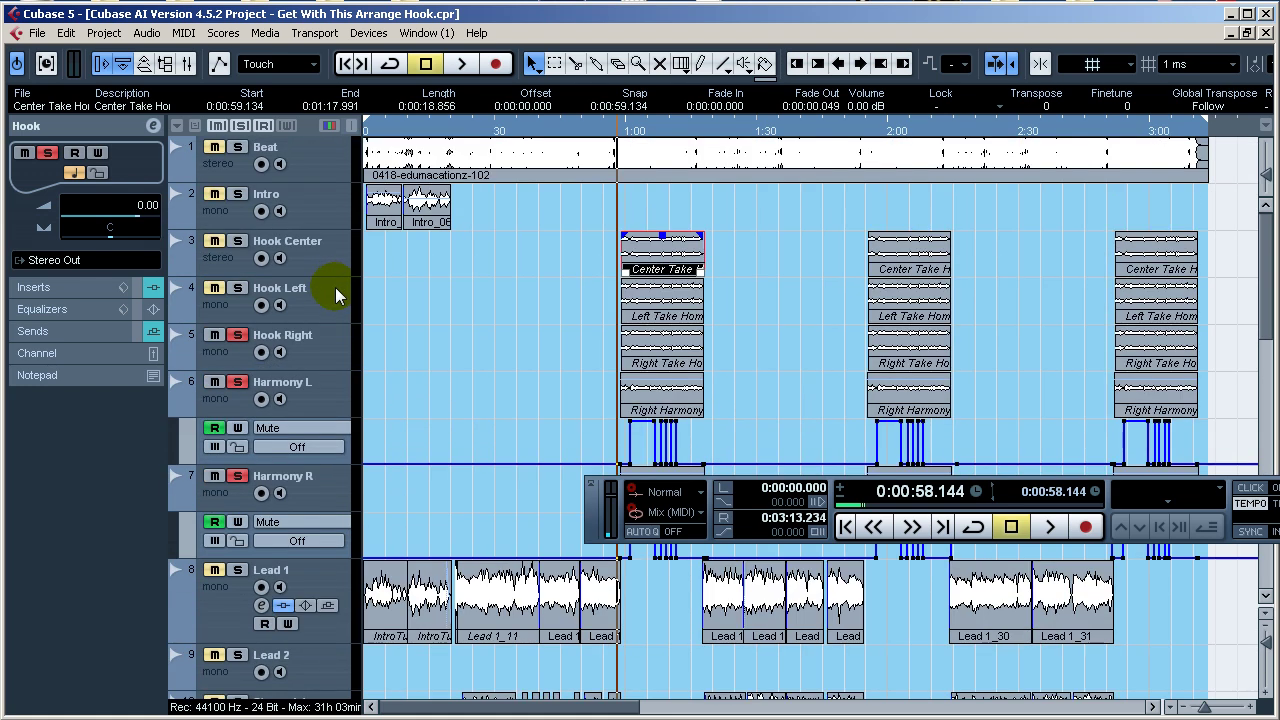
pyautogui.scroll(-2, 340, 400)
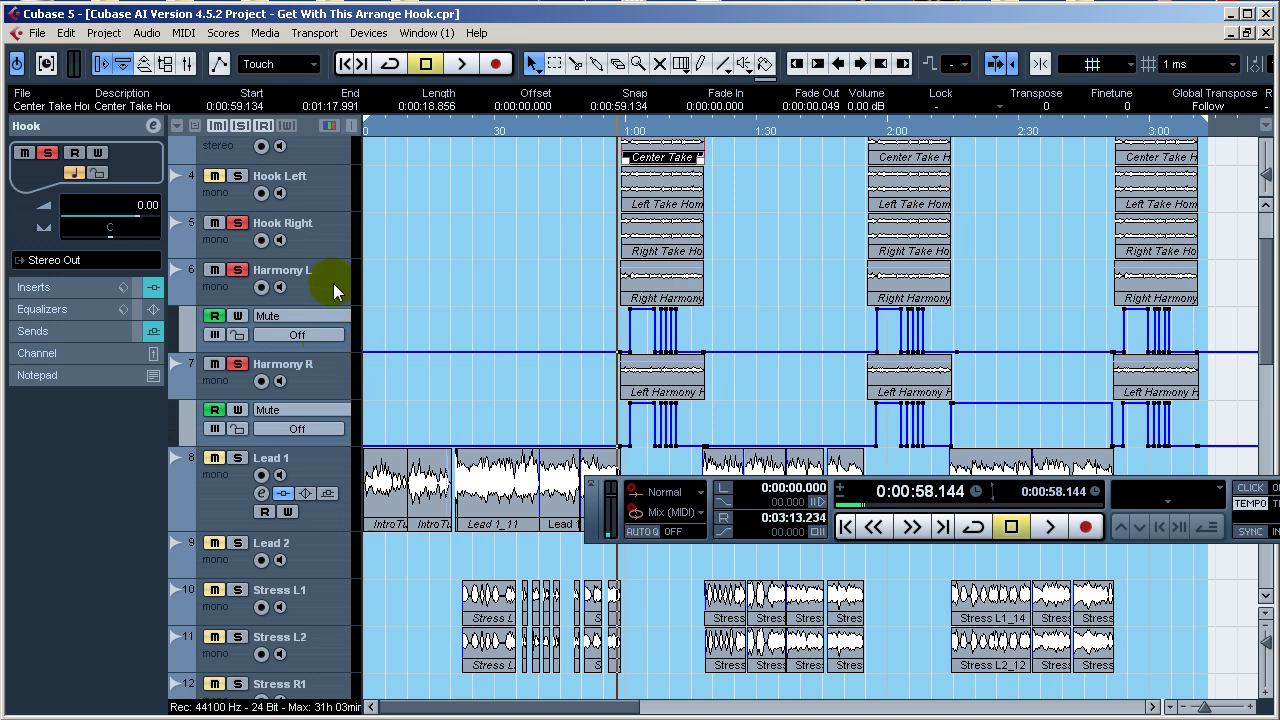
pyautogui.scroll(2, 335, 290)
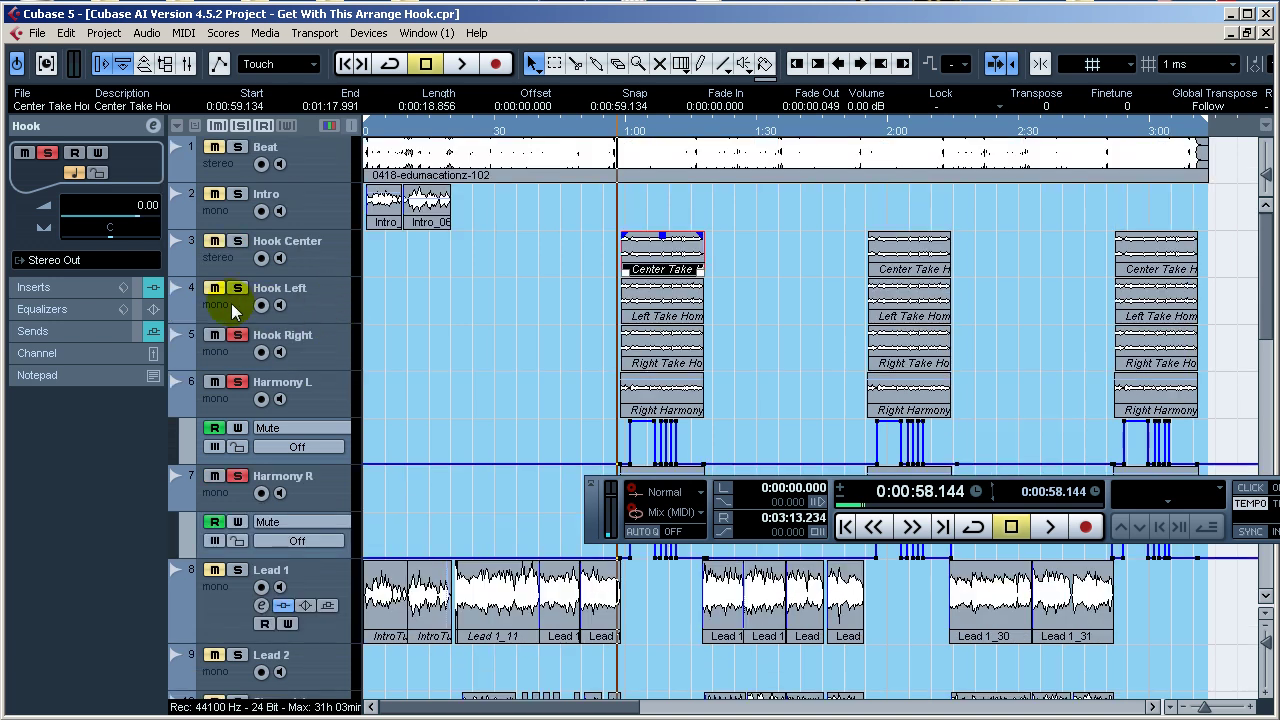
# Solo Hook Left, Hook Center and Hook Right together and play them briefly without the harmonies
pyautogui.click(300, 298)
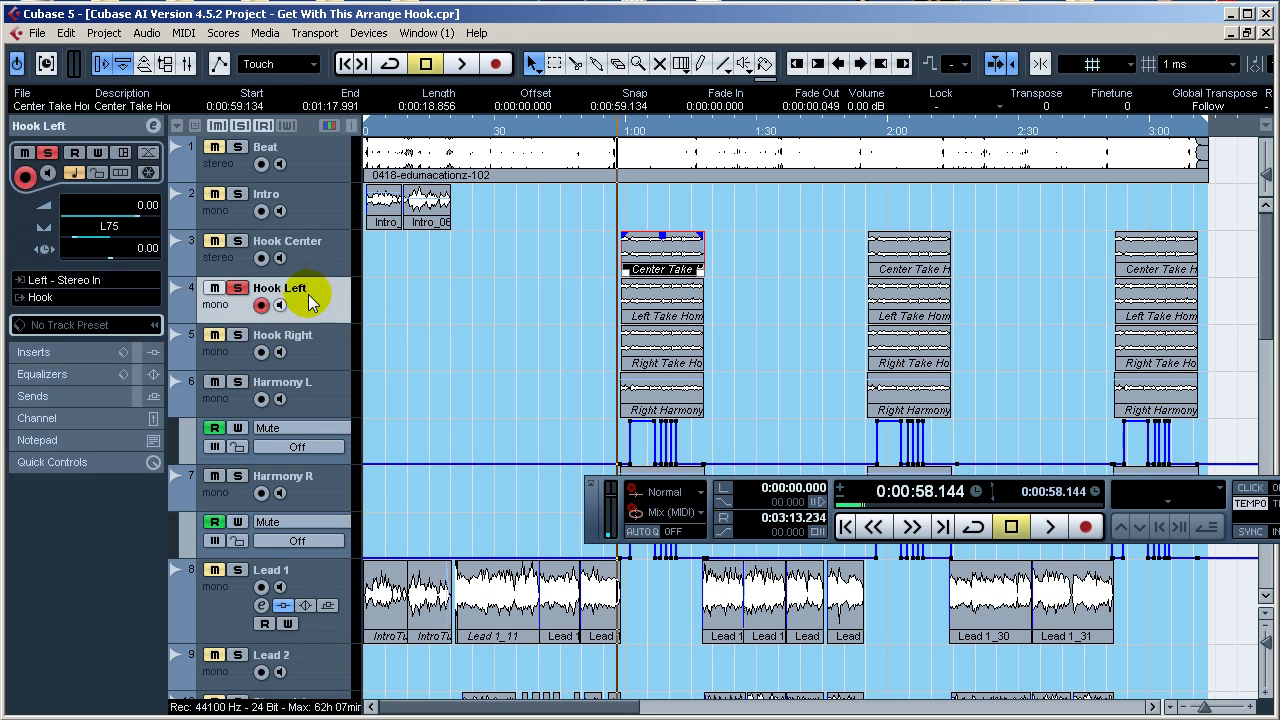
pyautogui.click(250, 251)
pyautogui.click(238, 241)
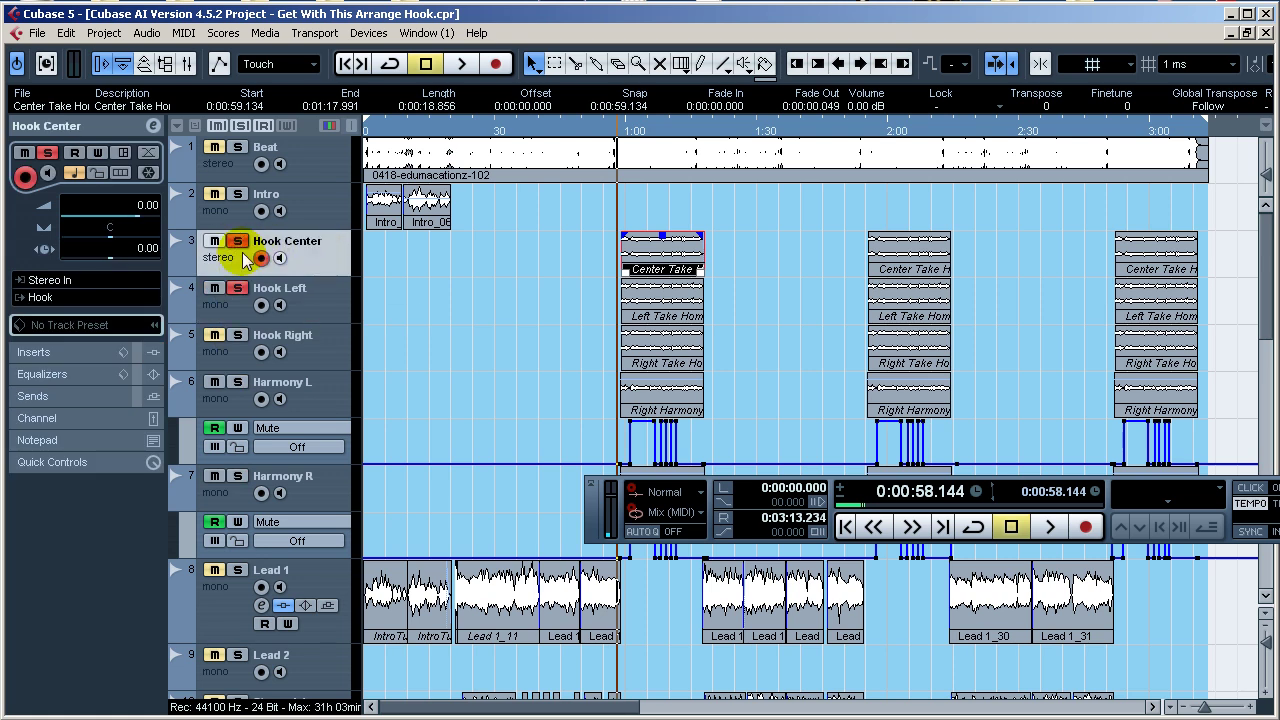
pyautogui.click(240, 335)
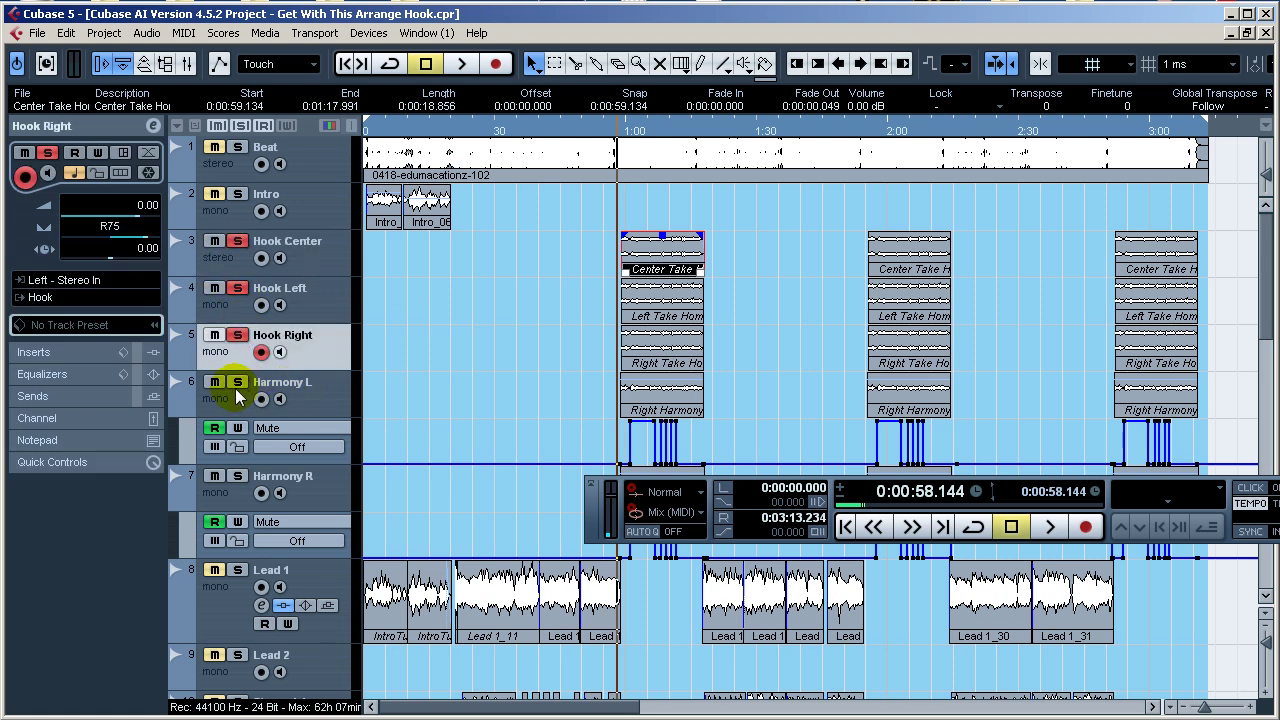
pyautogui.click(240, 397)
pyautogui.click(236, 384)
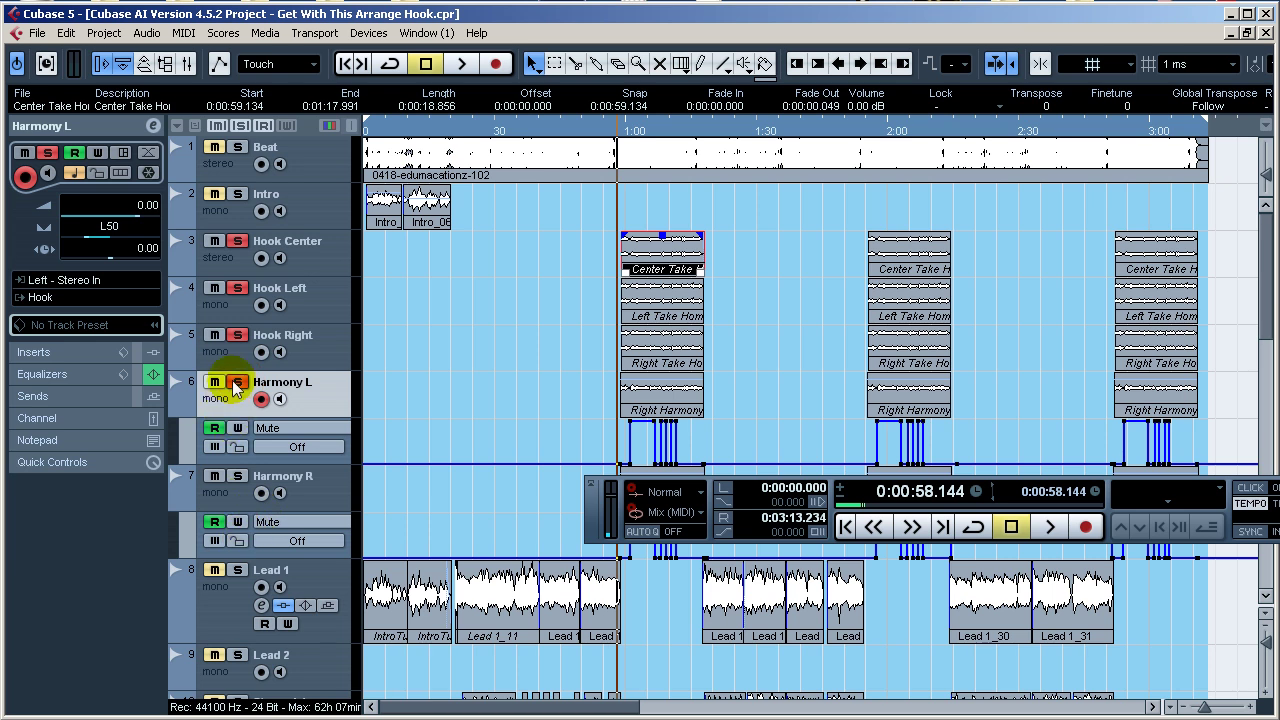
pyautogui.click(238, 384)
pyautogui.press('space')
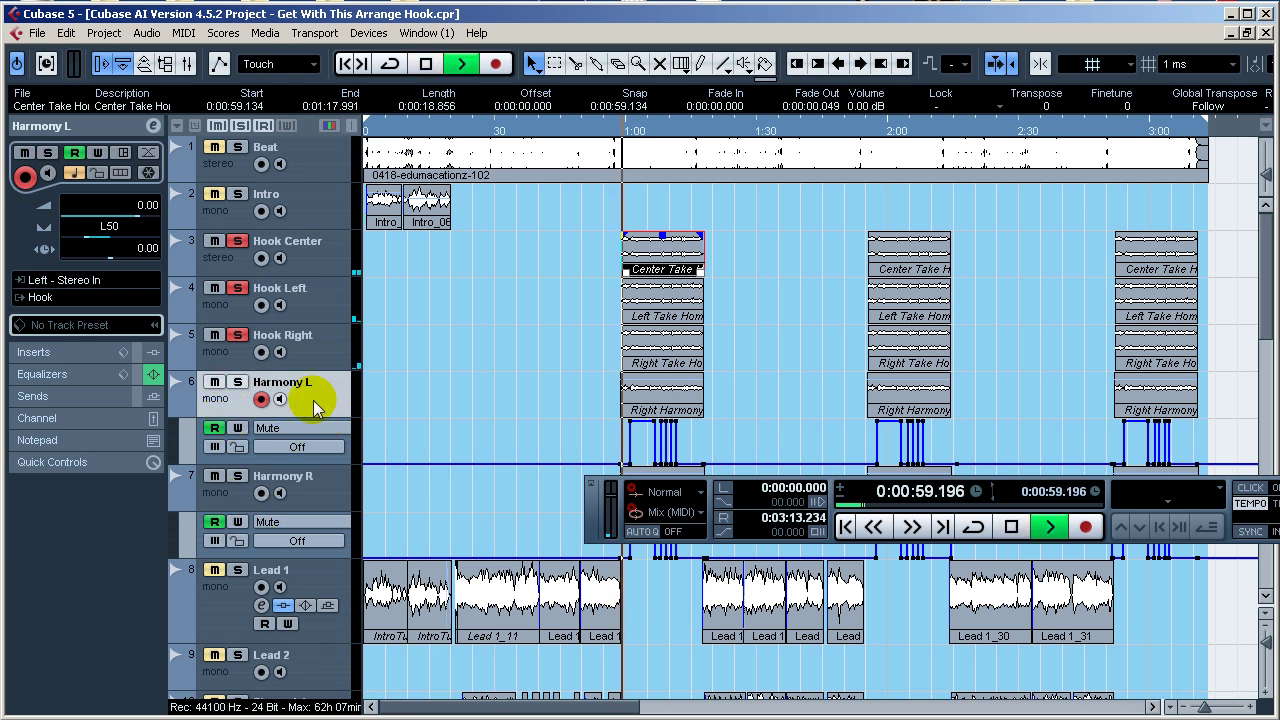
pyautogui.press('space')
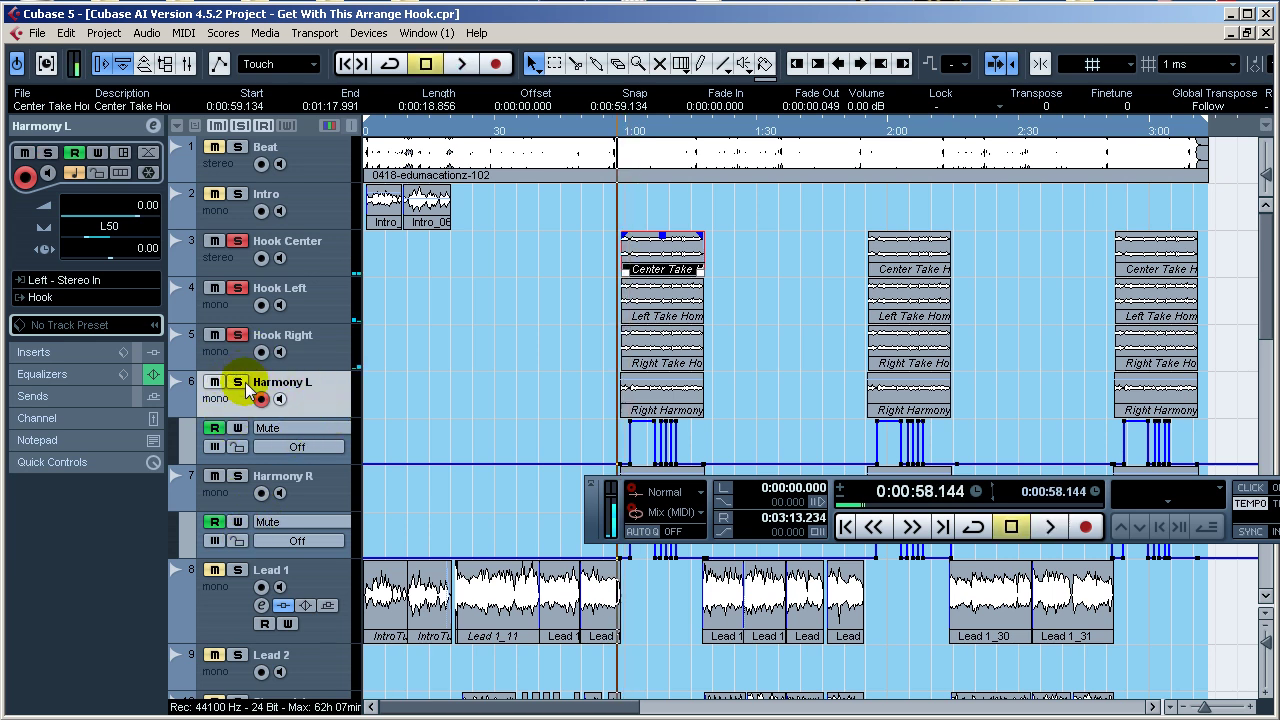
# Add Harmony L and Harmony R to the soloed hook tracks and play through the first hook
pyautogui.click(239, 384)
pyautogui.click(237, 478)
pyautogui.press('space')
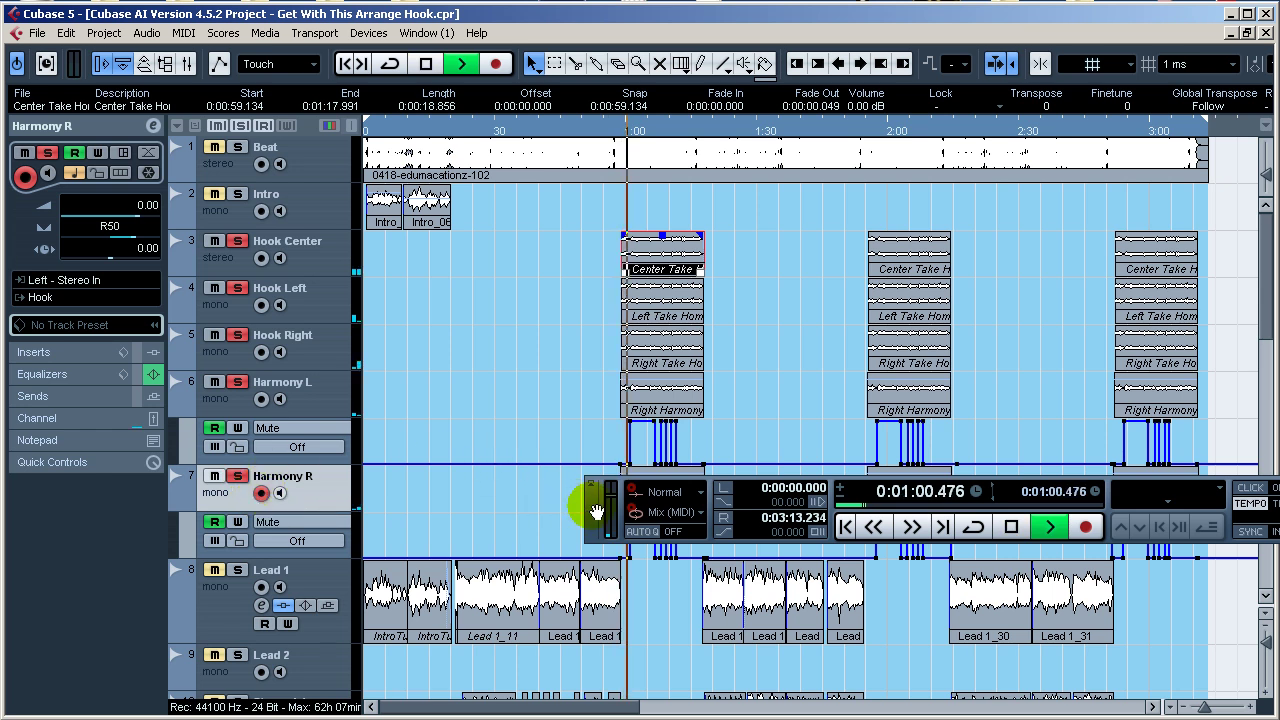
pyautogui.moveTo(595, 511); pyautogui.dragTo(750, 388)
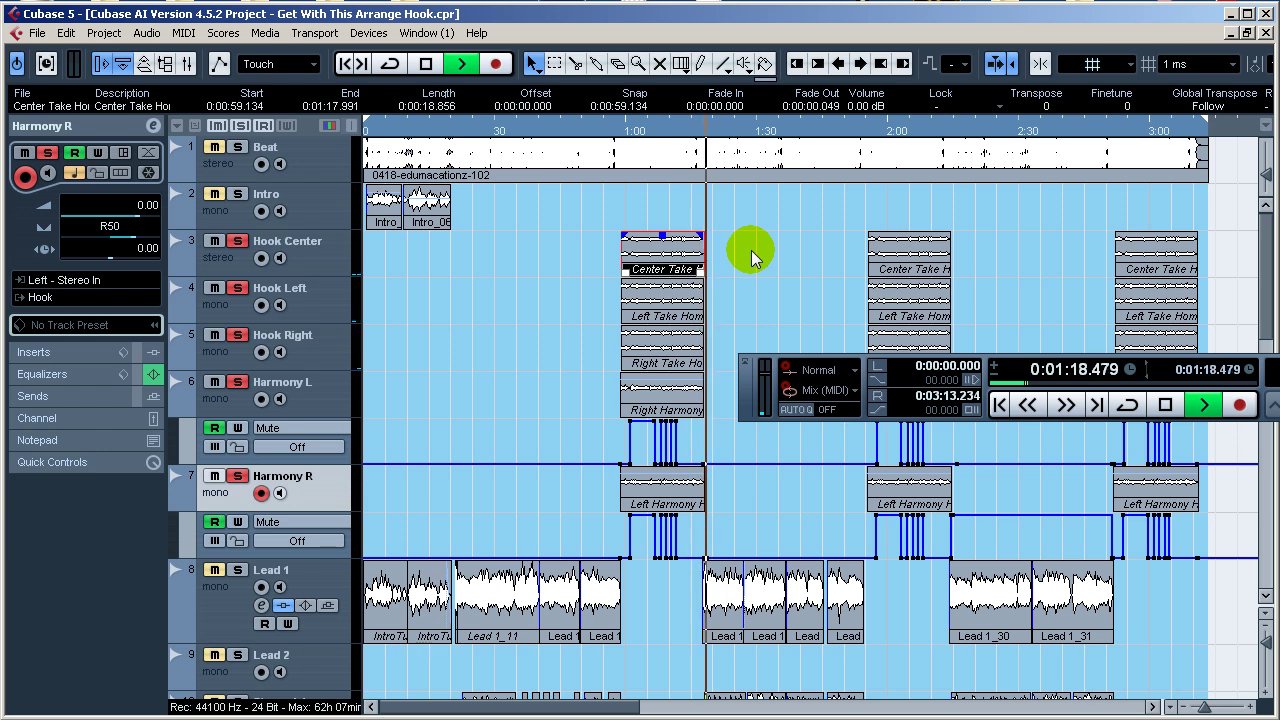
pyautogui.press('space')
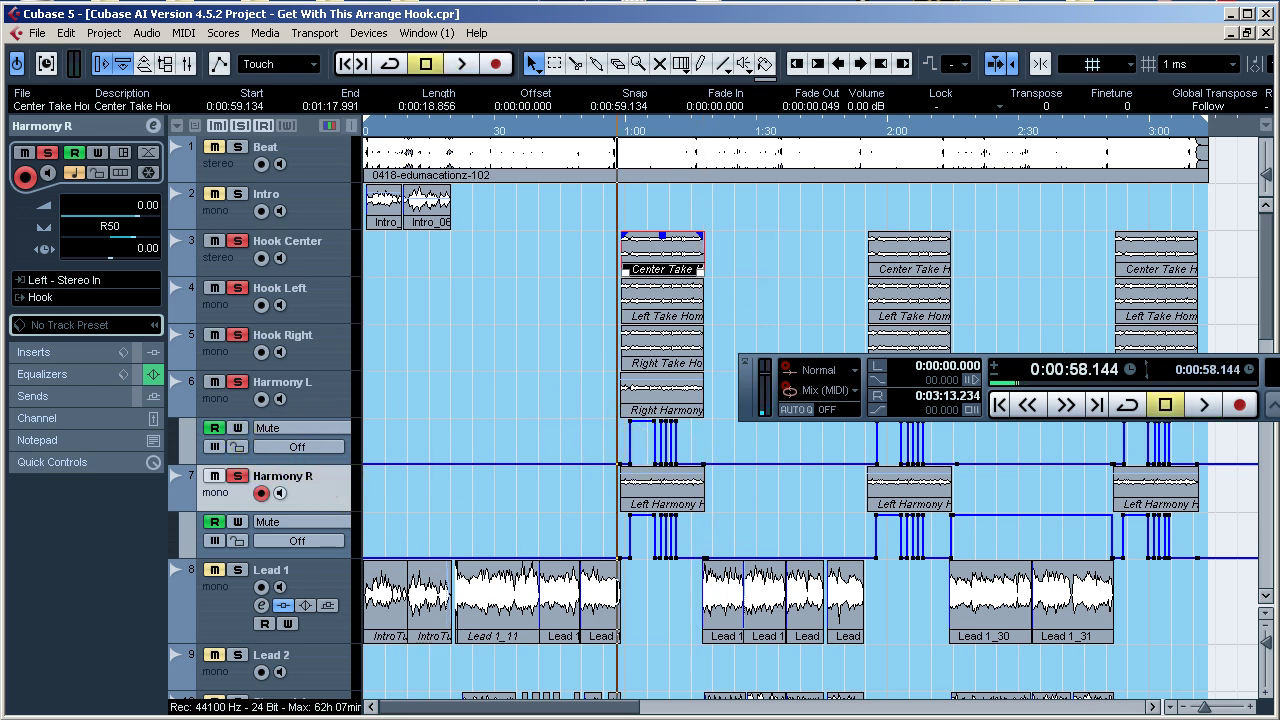
# Hide the transport panel and clear the solos of Hook Right, Hook Left and Hook Center
pyautogui.moveTo(1204, 706); pyautogui.dragTo(1211, 706)
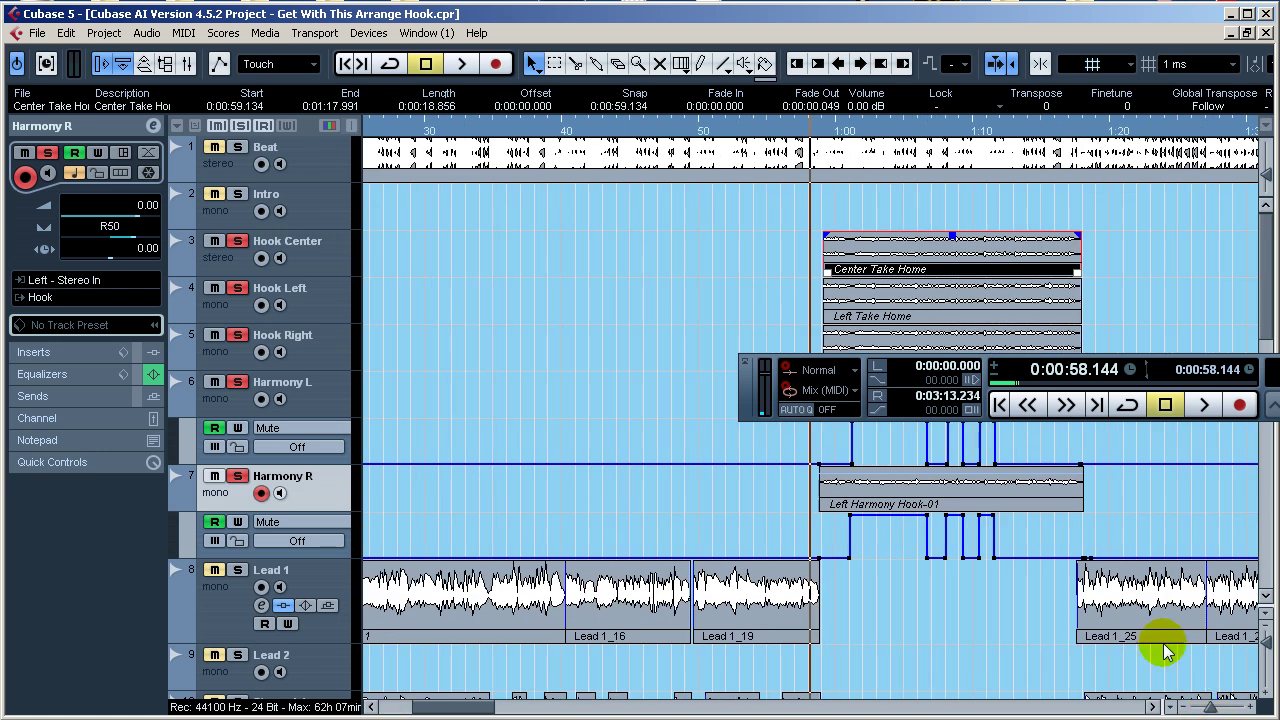
pyautogui.press('F2')
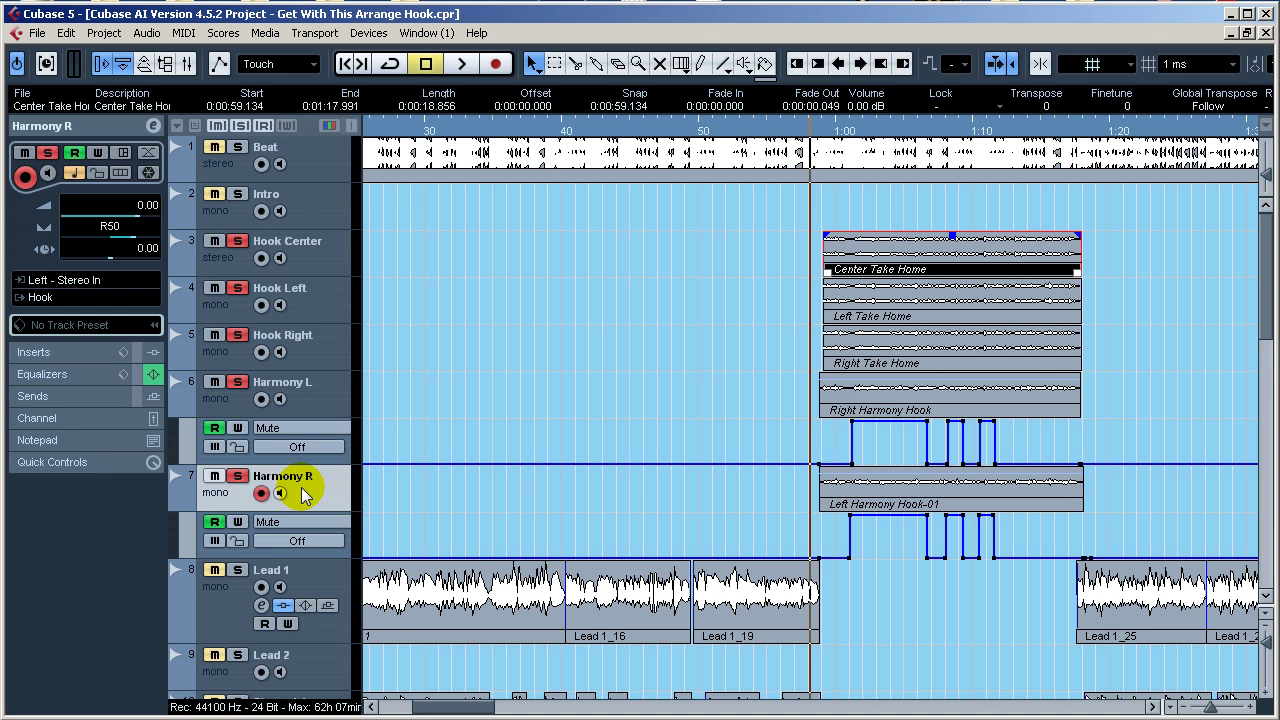
pyautogui.click(237, 335)
pyautogui.click(237, 288)
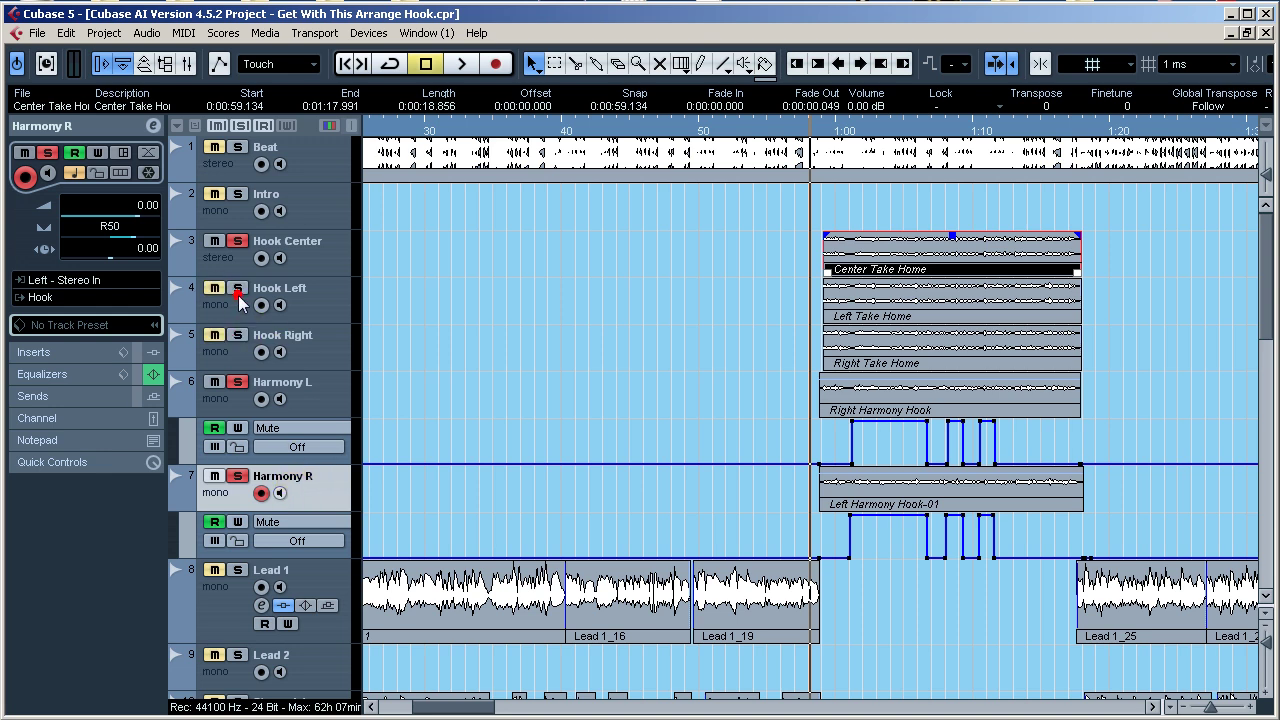
pyautogui.click(237, 241)
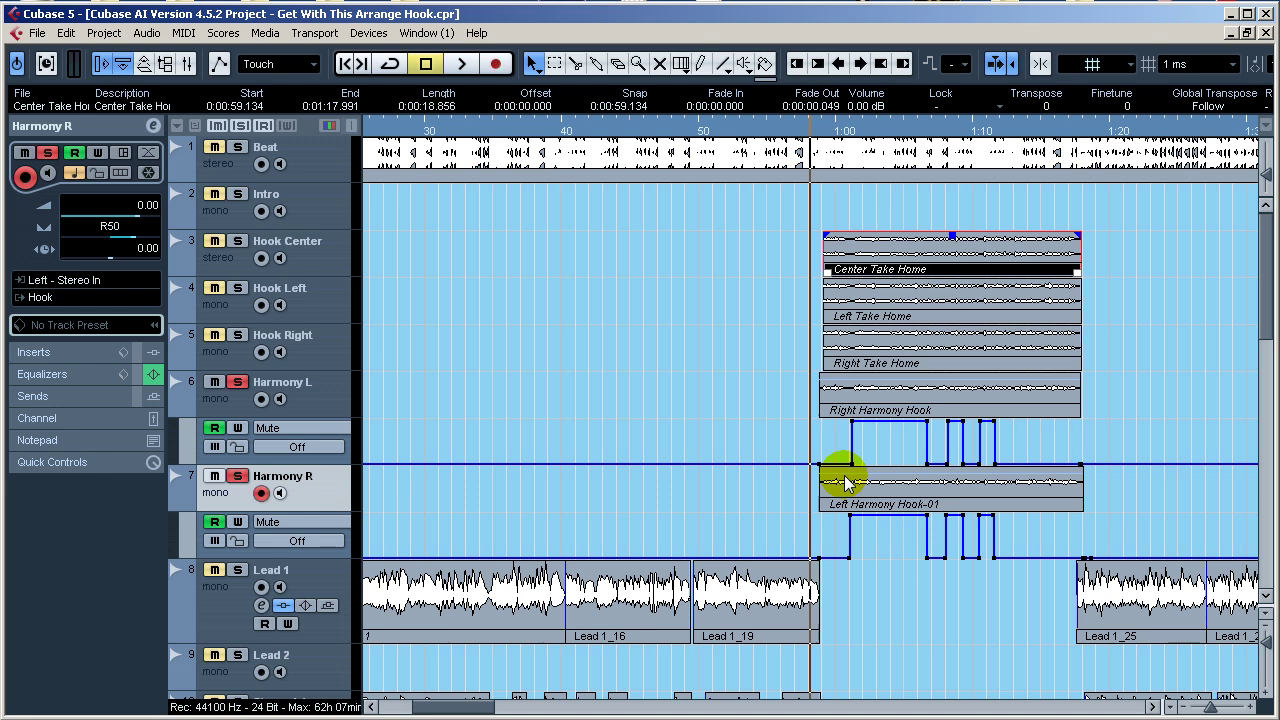
# Compare the pan settings of Harmony L, Hook Left and Harmony R, and play the two harmony tracks soloed
pyautogui.click(320, 392)
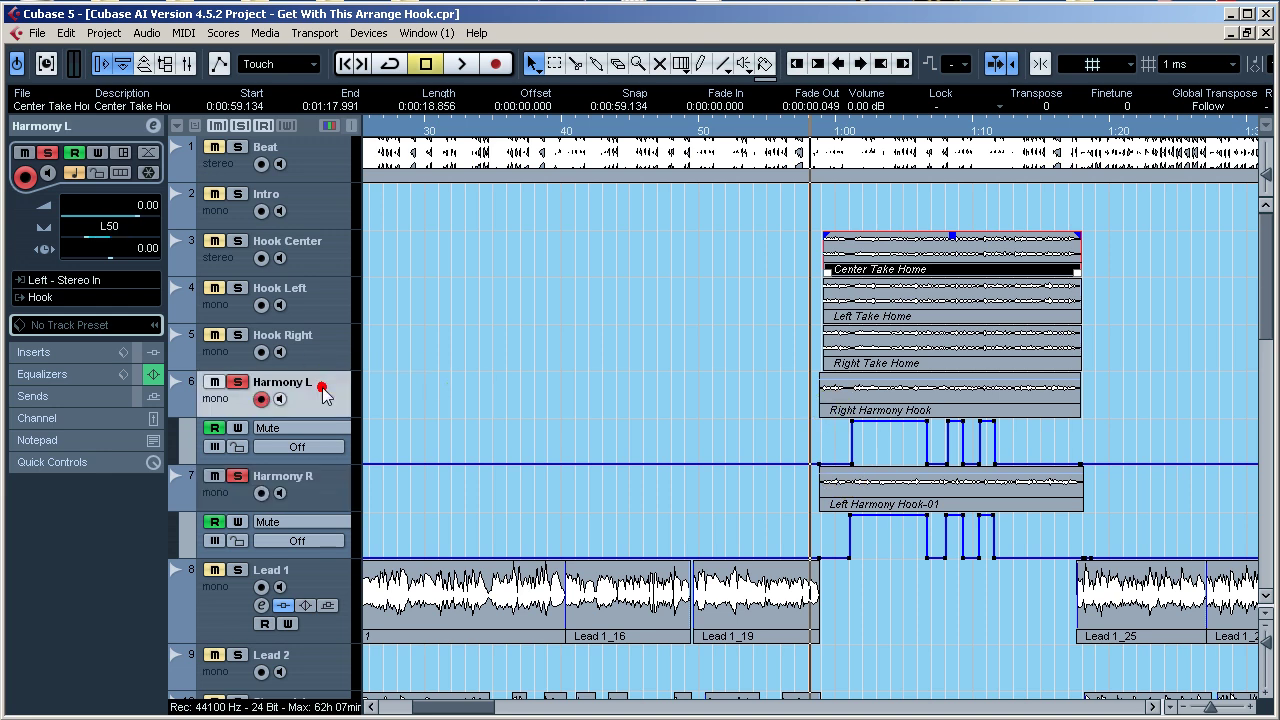
pyautogui.click(322, 298)
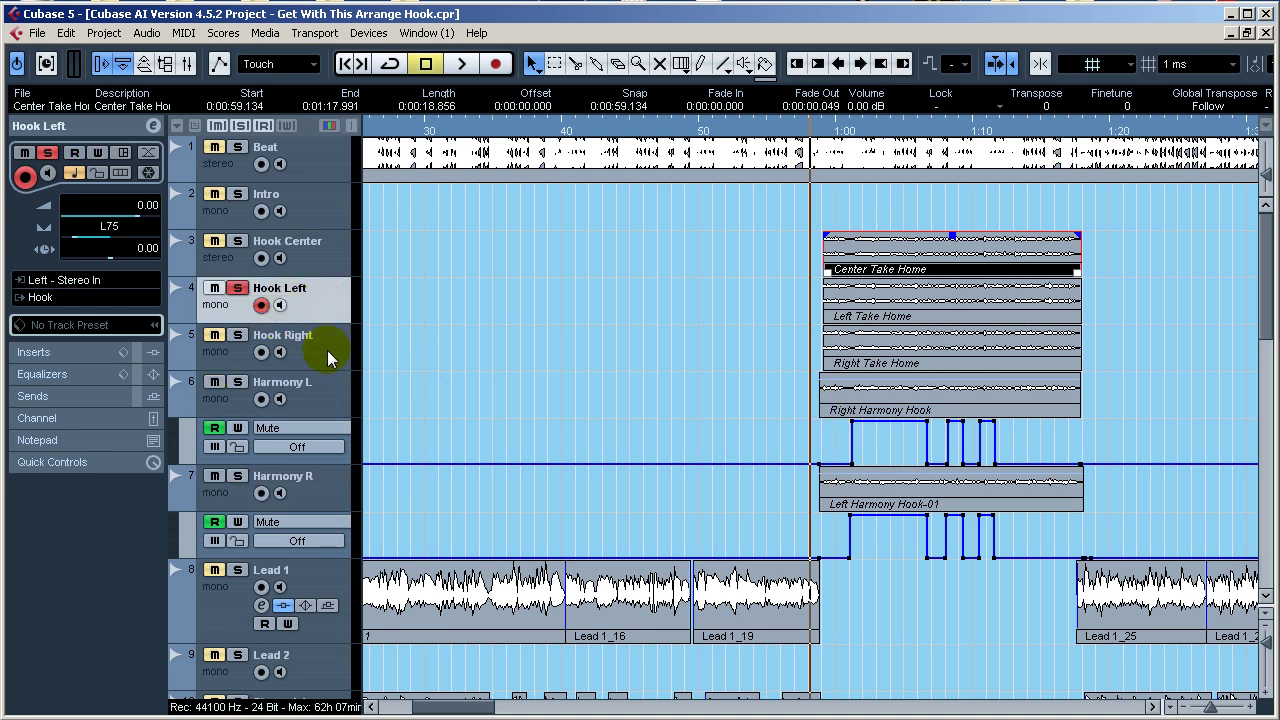
pyautogui.click(237, 382)
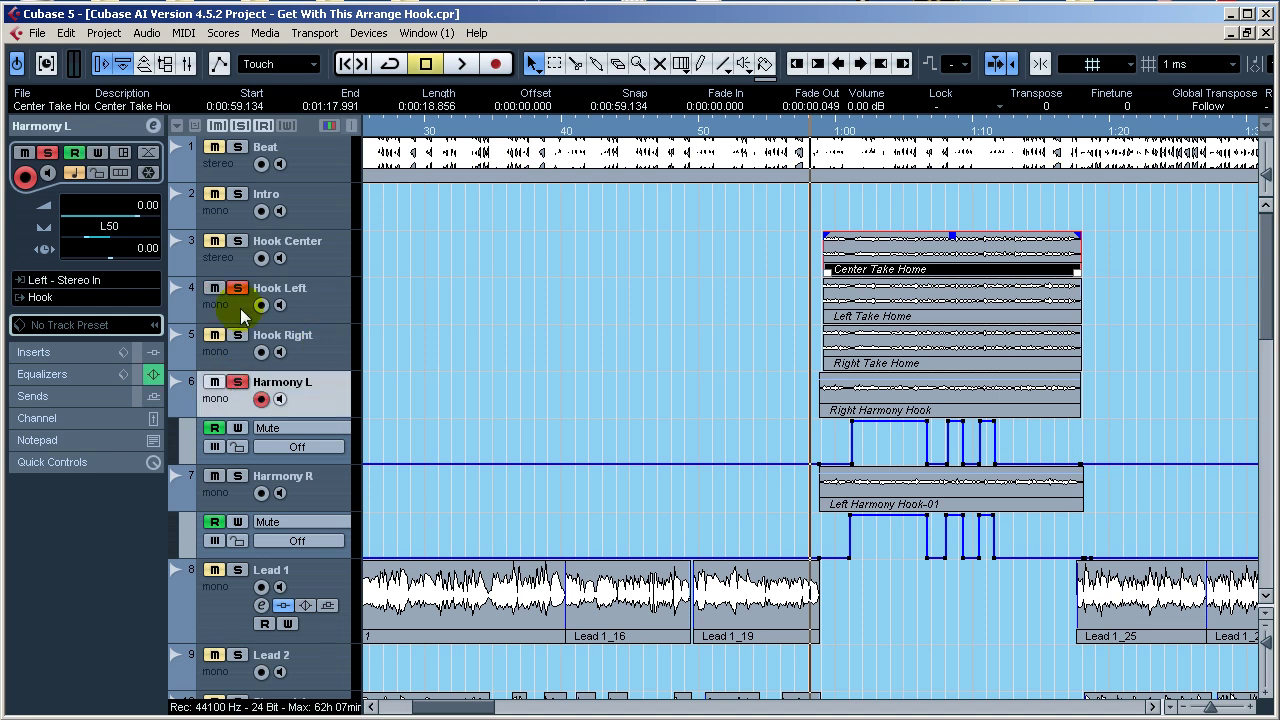
pyautogui.click(235, 475)
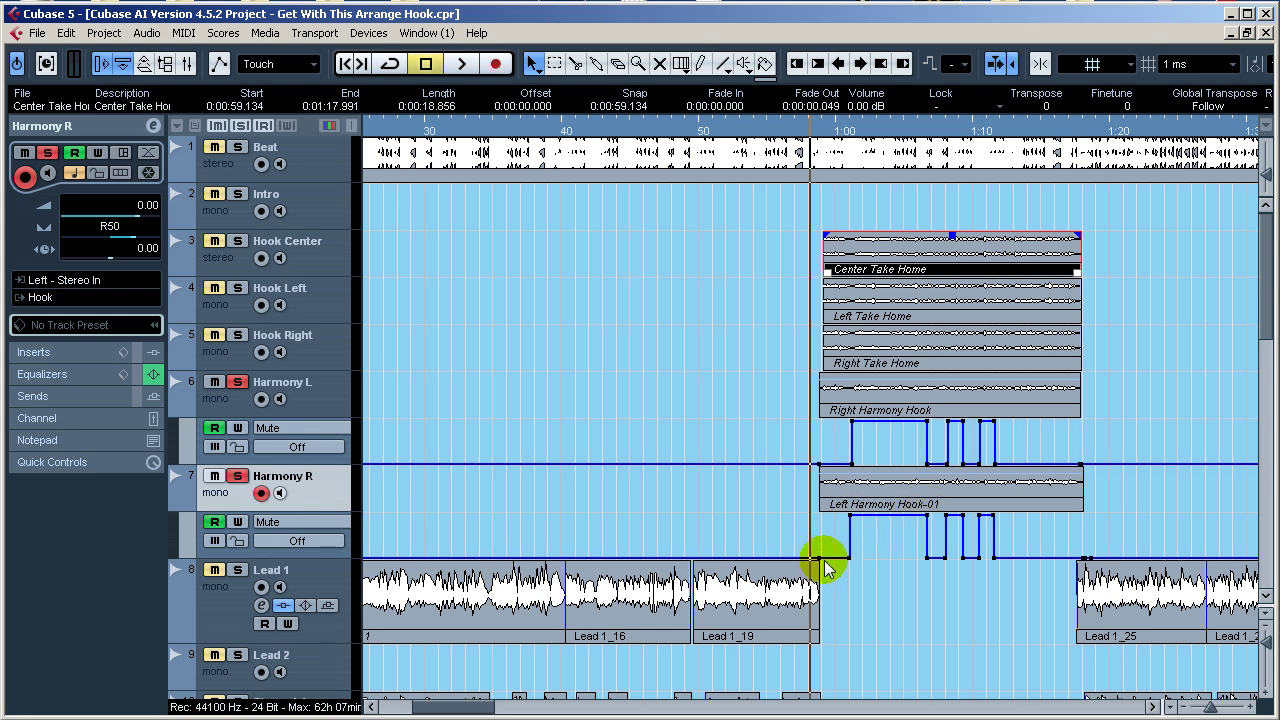
pyautogui.press('space')
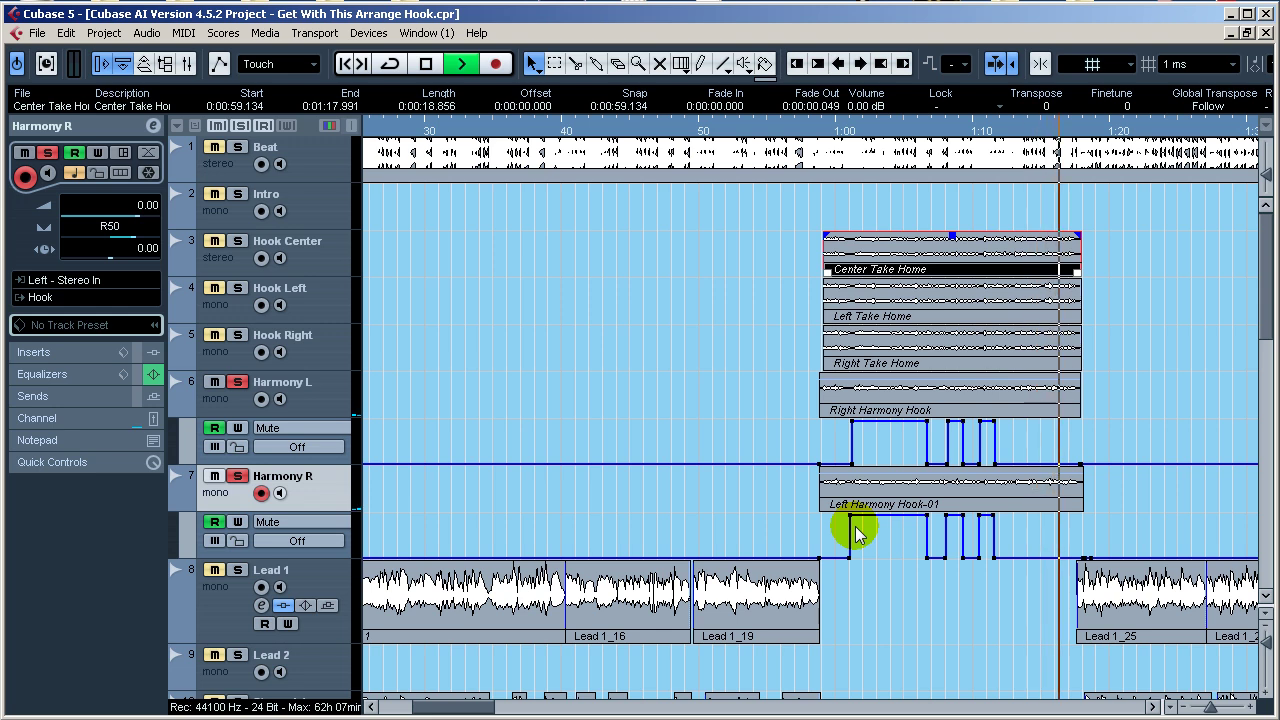
pyautogui.press('space')
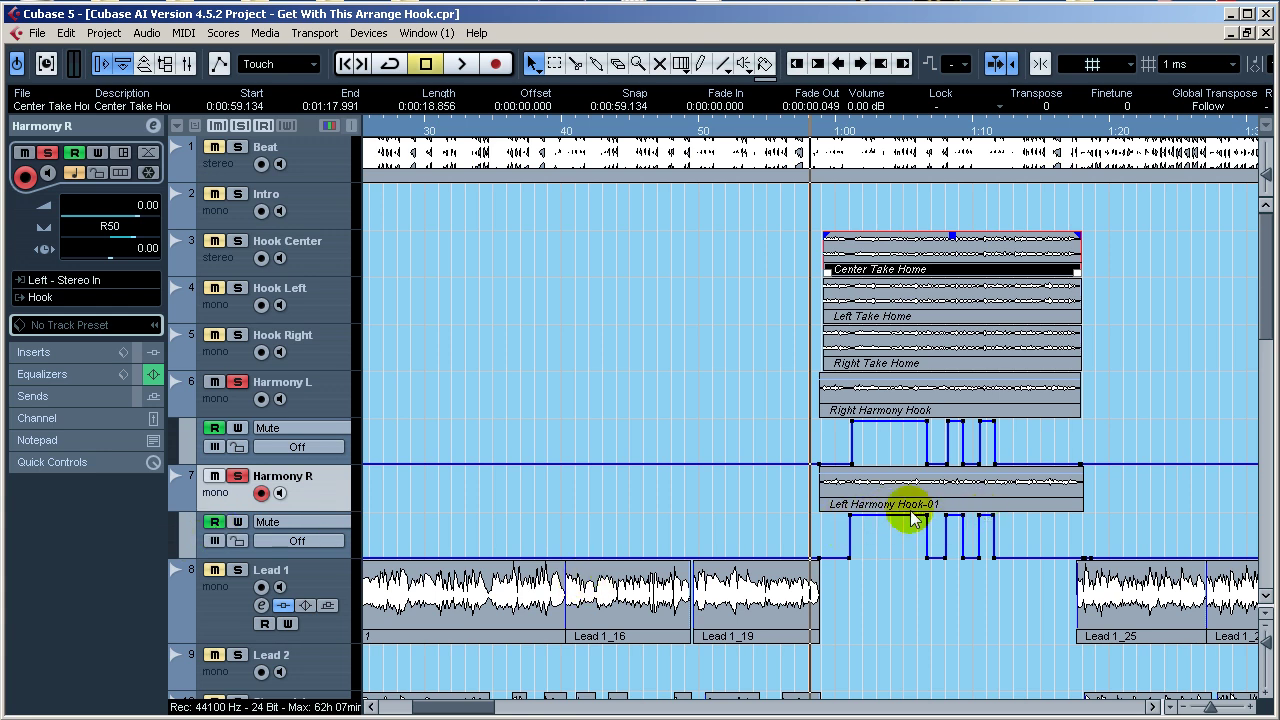
# Select the mute automation point where Harmony R's first mute begins in the first hook
pyautogui.click(838, 517)
pyautogui.moveTo(846, 519)
pyautogui.mouseDown()
pyautogui.moveTo(935, 522)
pyautogui.moveTo(829, 515)
pyautogui.moveTo(853, 535)
pyautogui.moveTo(846, 523)
pyautogui.mouseUp()
pyautogui.click(849, 514)
# Enable both read and write on the Mute automation of Harmony L and Harmony R
pyautogui.click(234, 524)
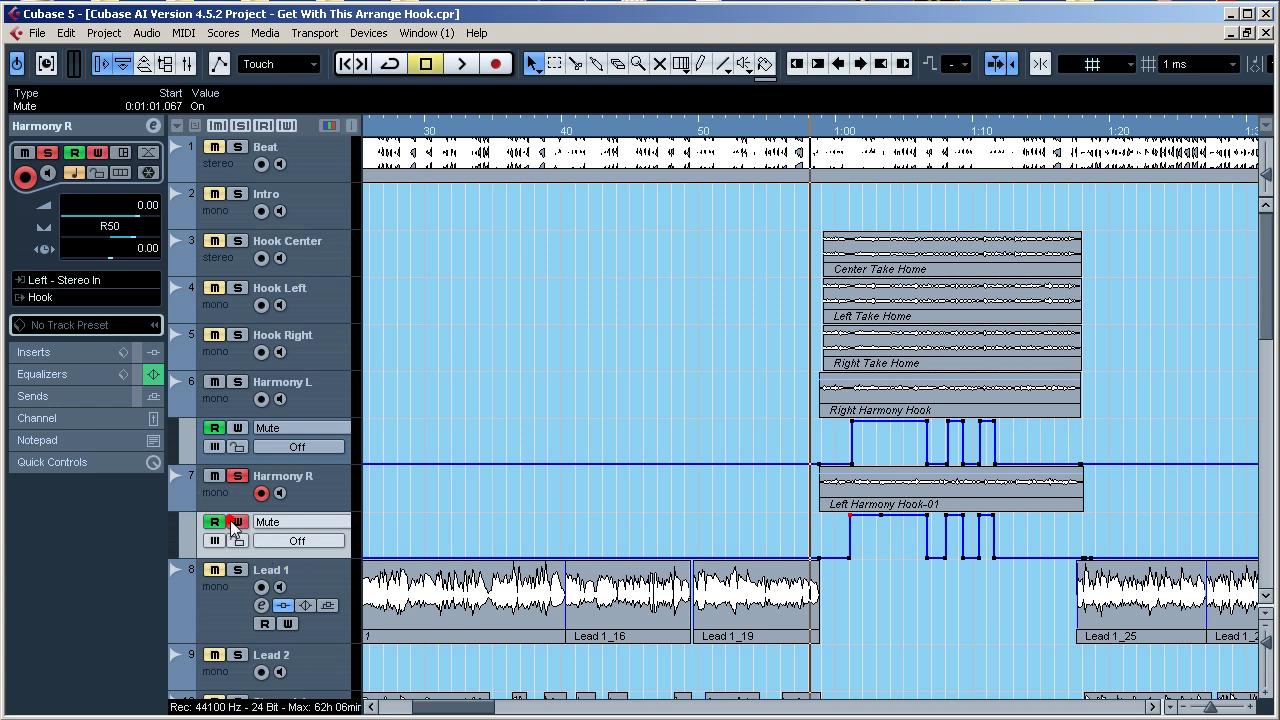
pyautogui.click(217, 429)
pyautogui.click(215, 428)
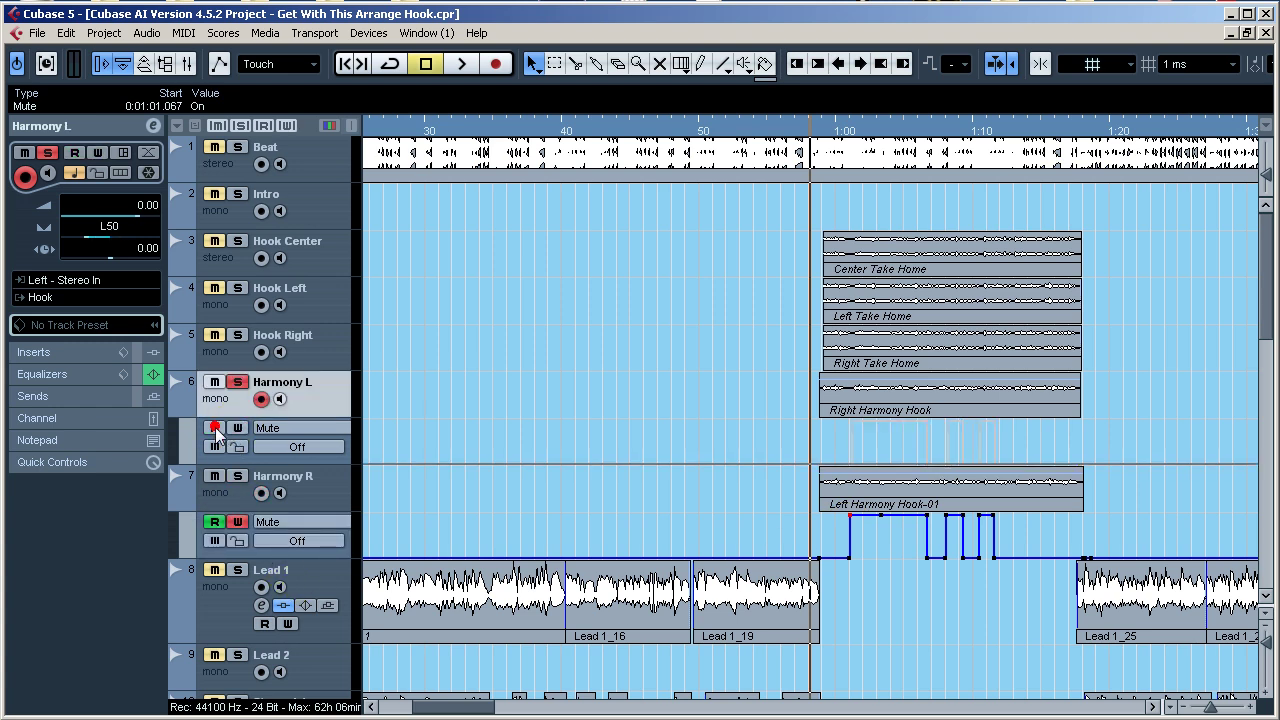
pyautogui.click(213, 522)
pyautogui.click(237, 521)
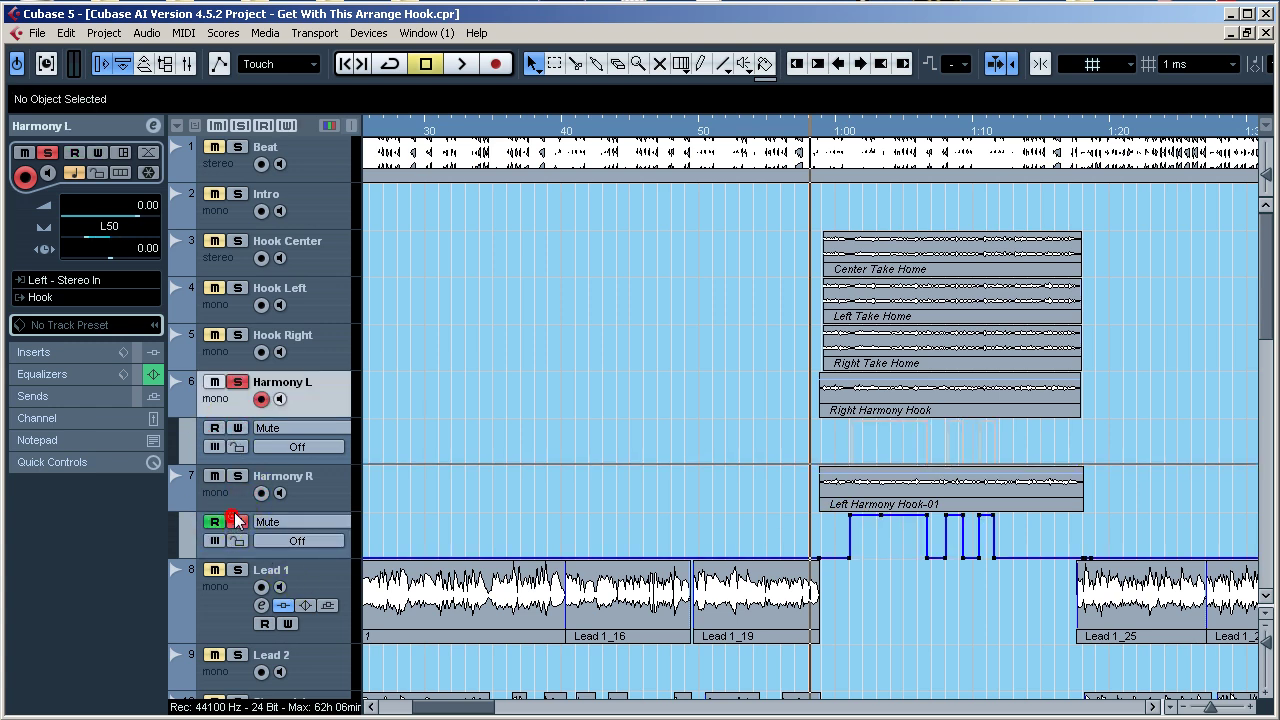
pyautogui.click(237, 428)
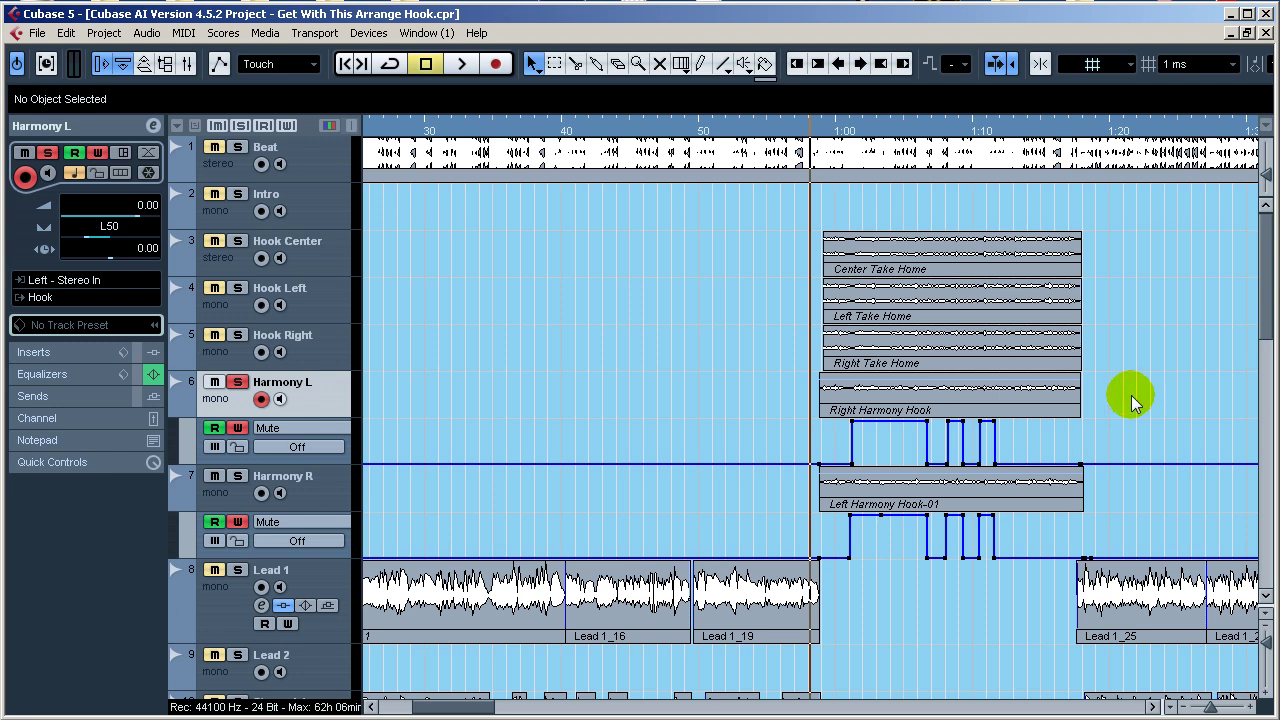
# Move the start of the first mute to 0:01:03.358 on Harmony L, and match it on Harmony R
pyautogui.click(851, 421)
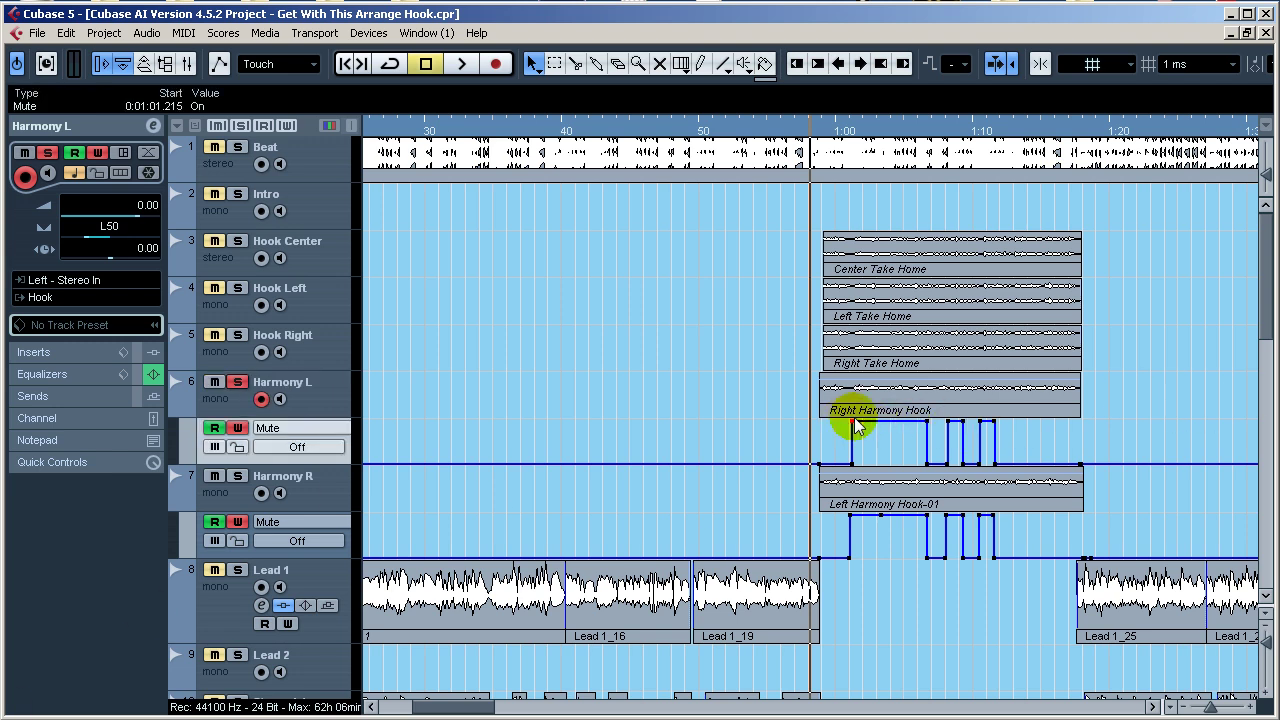
pyautogui.rightClick(852, 418)
pyautogui.click(831, 418)
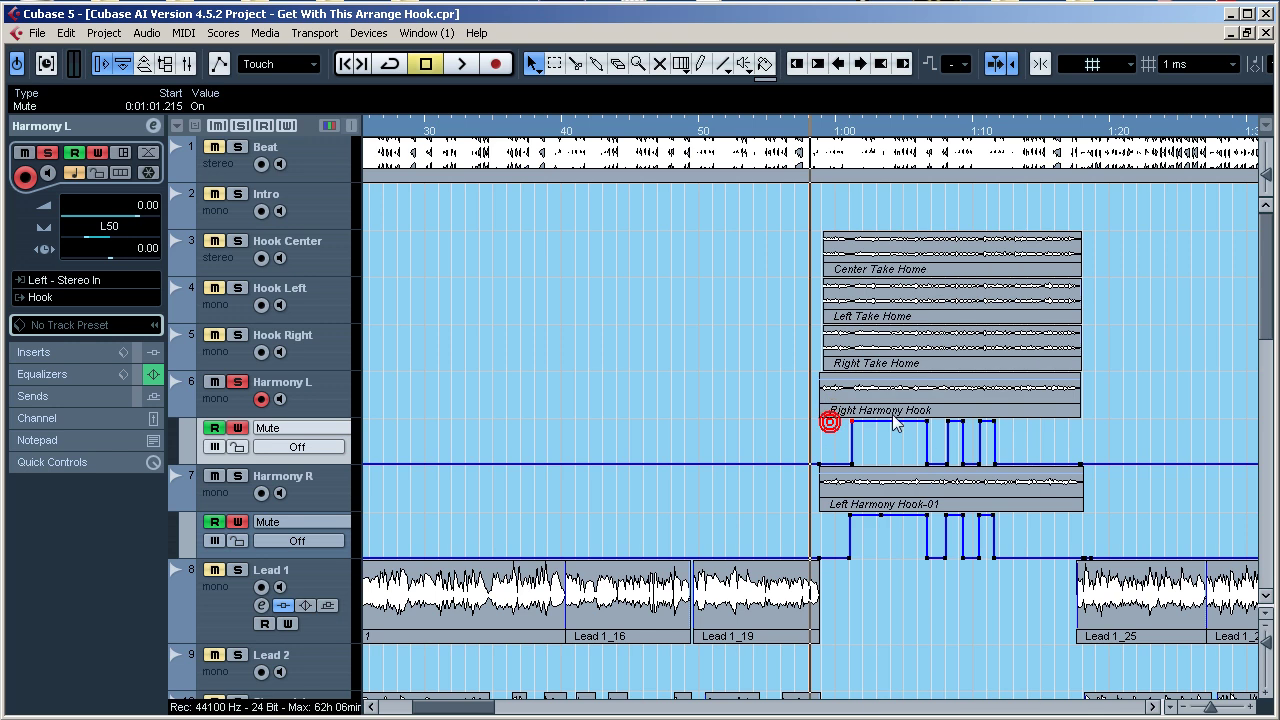
pyautogui.click(865, 475)
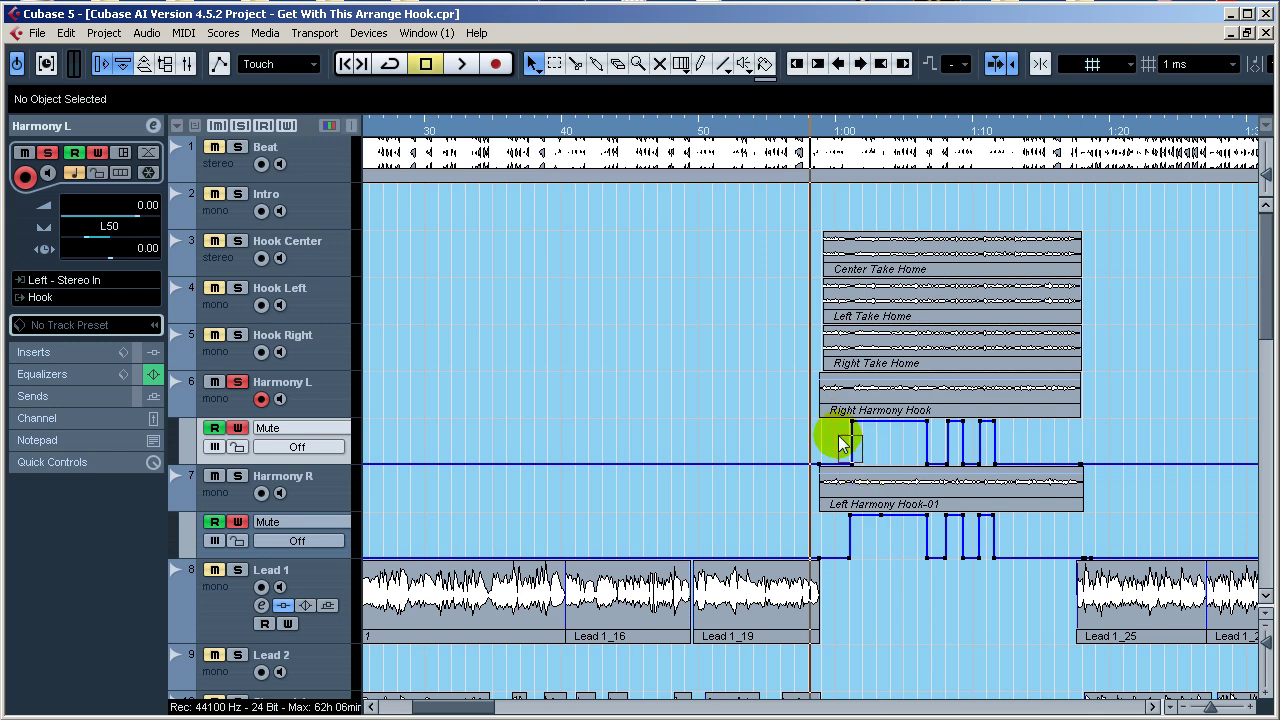
pyautogui.click(853, 422)
pyautogui.moveTo(855, 425); pyautogui.dragTo(882, 428)
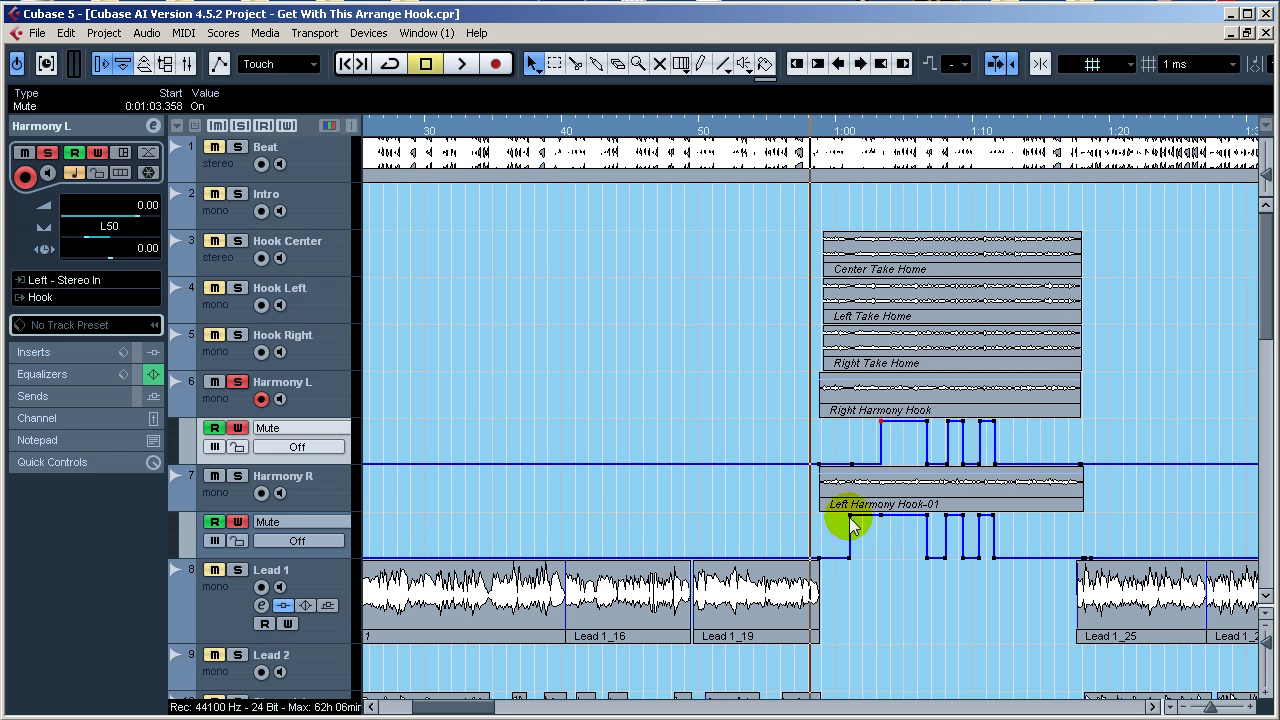
pyautogui.moveTo(851, 522); pyautogui.dragTo(871, 514)
pyautogui.press('space')
pyautogui.press('space')
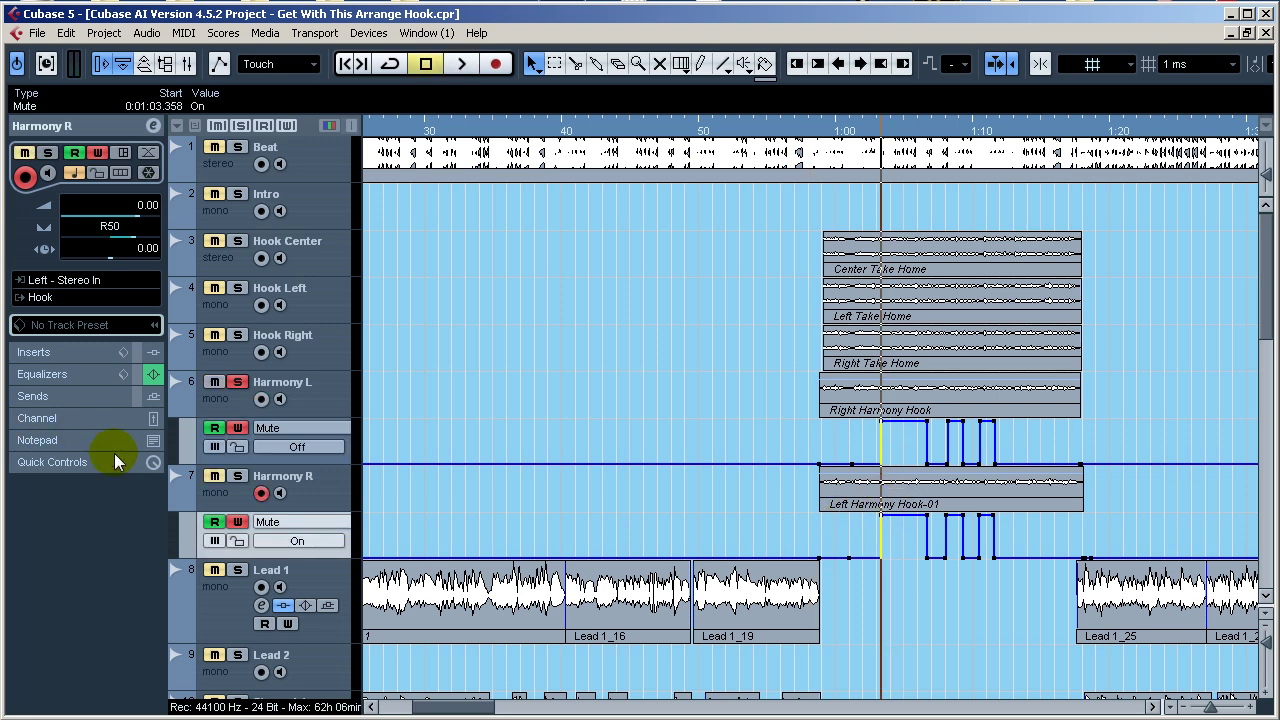
# Turn off write on the Mute automation of Harmony L and Harmony R, and solo the harmony tracks again
pyautogui.click(237, 382)
pyautogui.click(232, 426)
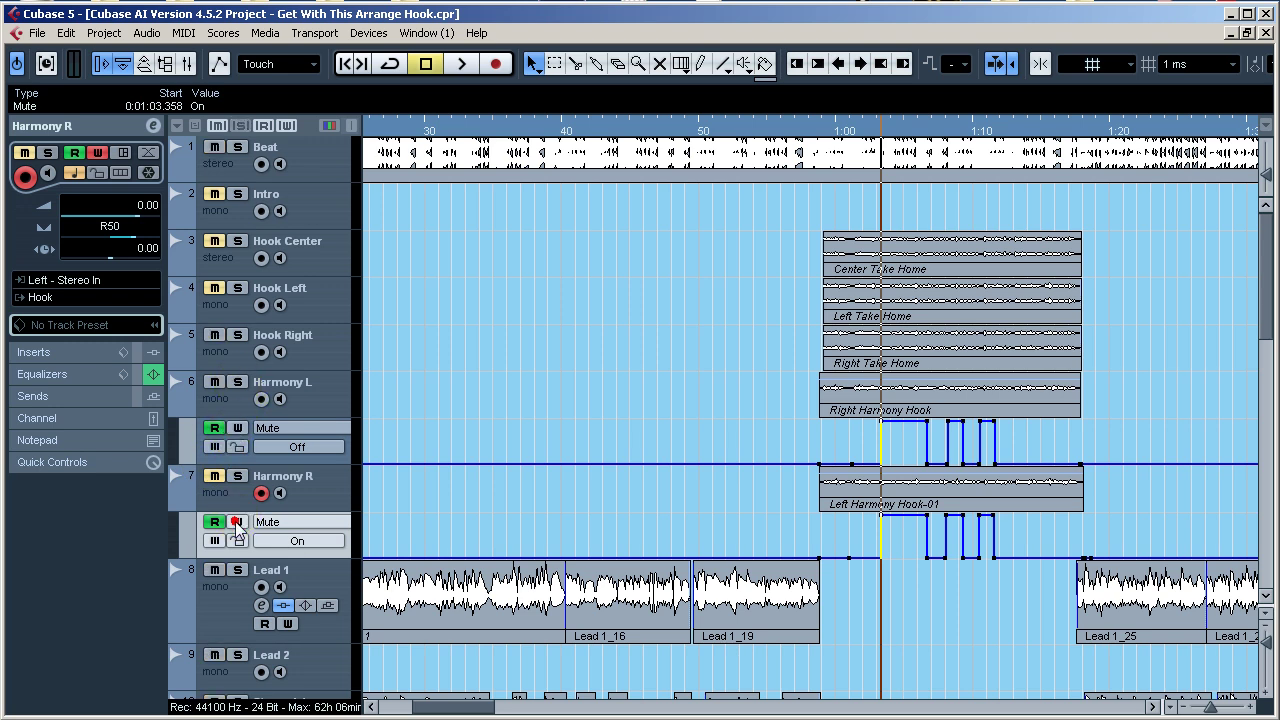
pyautogui.click(240, 500)
pyautogui.click(237, 476)
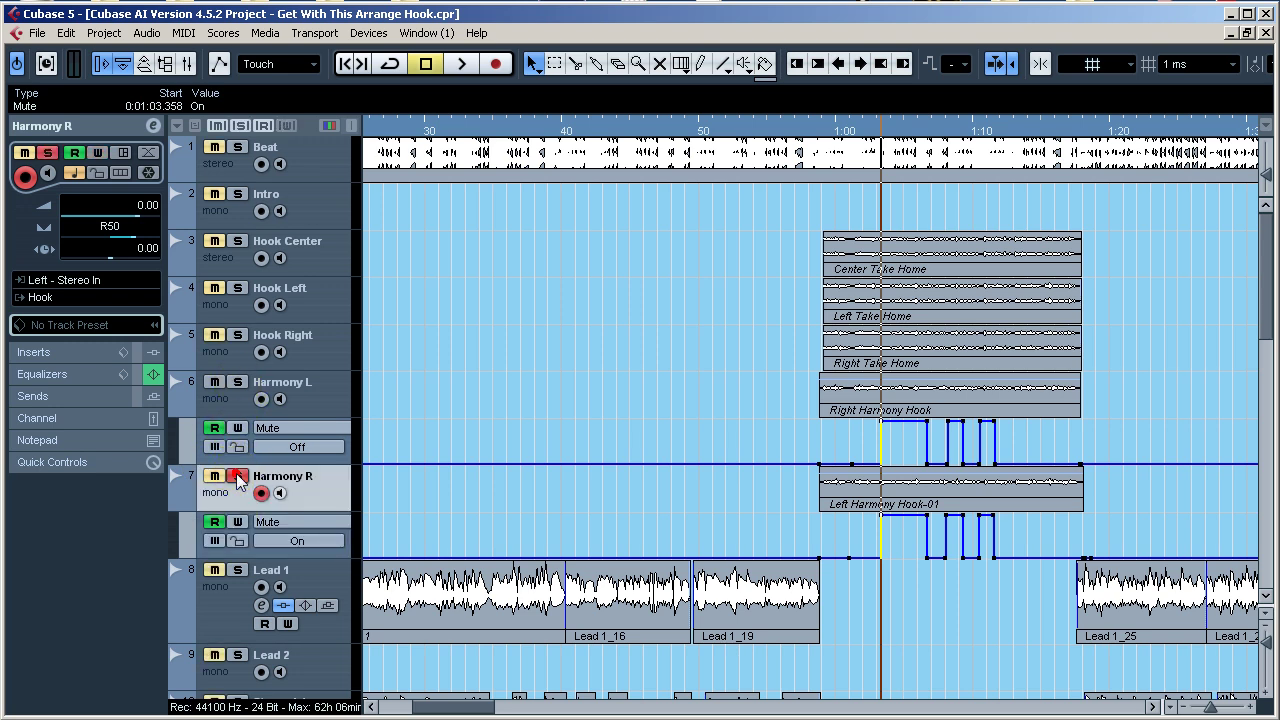
pyautogui.click(237, 382)
pyautogui.click(216, 477)
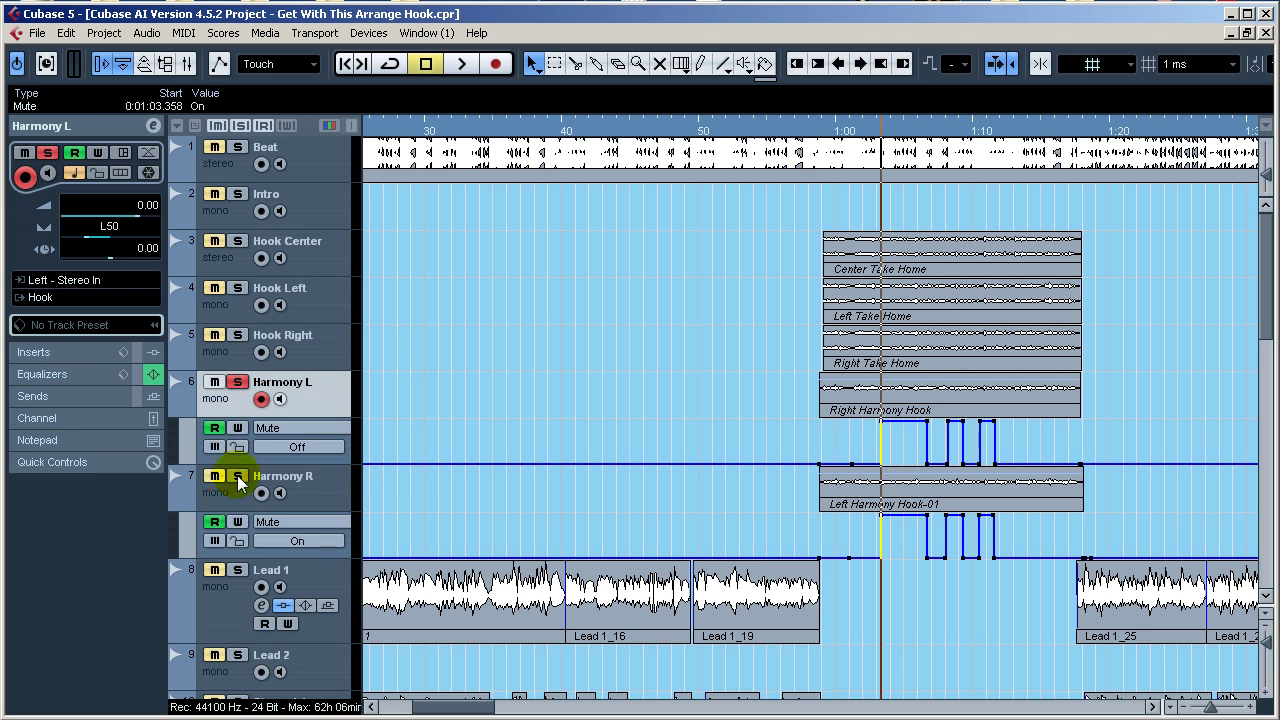
# Solo Harmony R alongside Harmony L and play both harmonies from about 1:00 towards the first mute
pyautogui.click(216, 482)
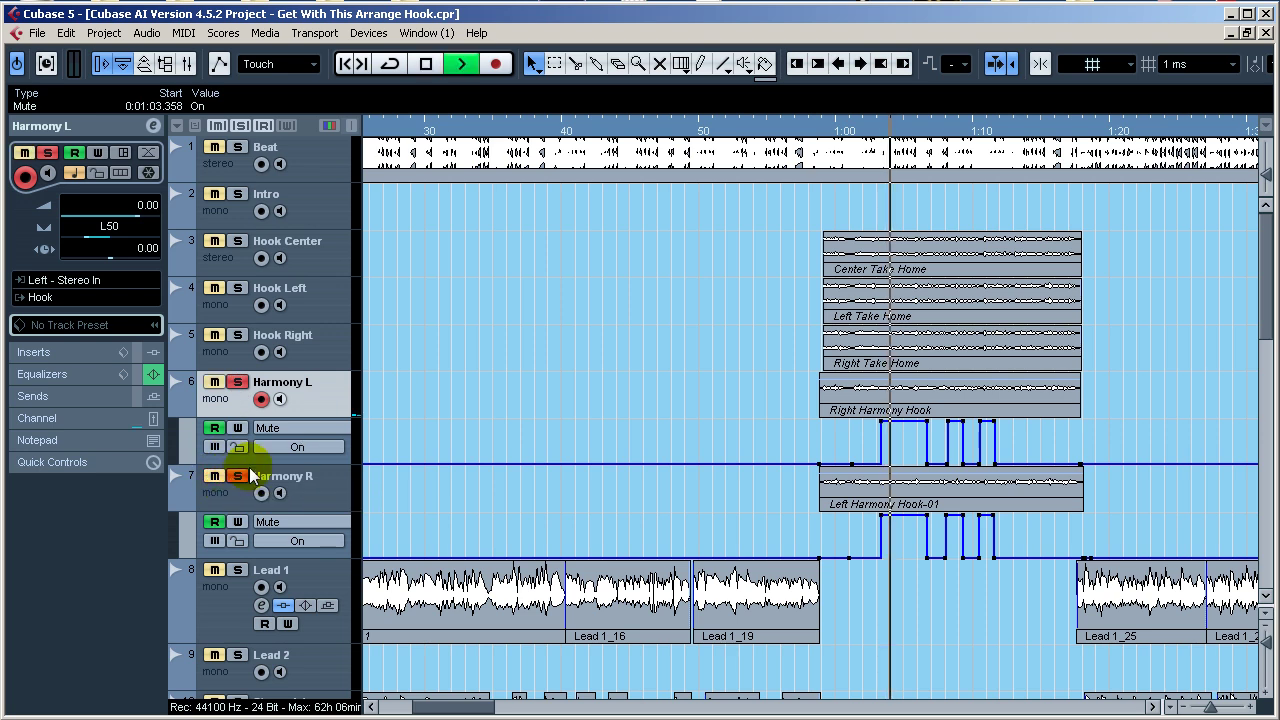
pyautogui.click(846, 126)
pyautogui.press('space')
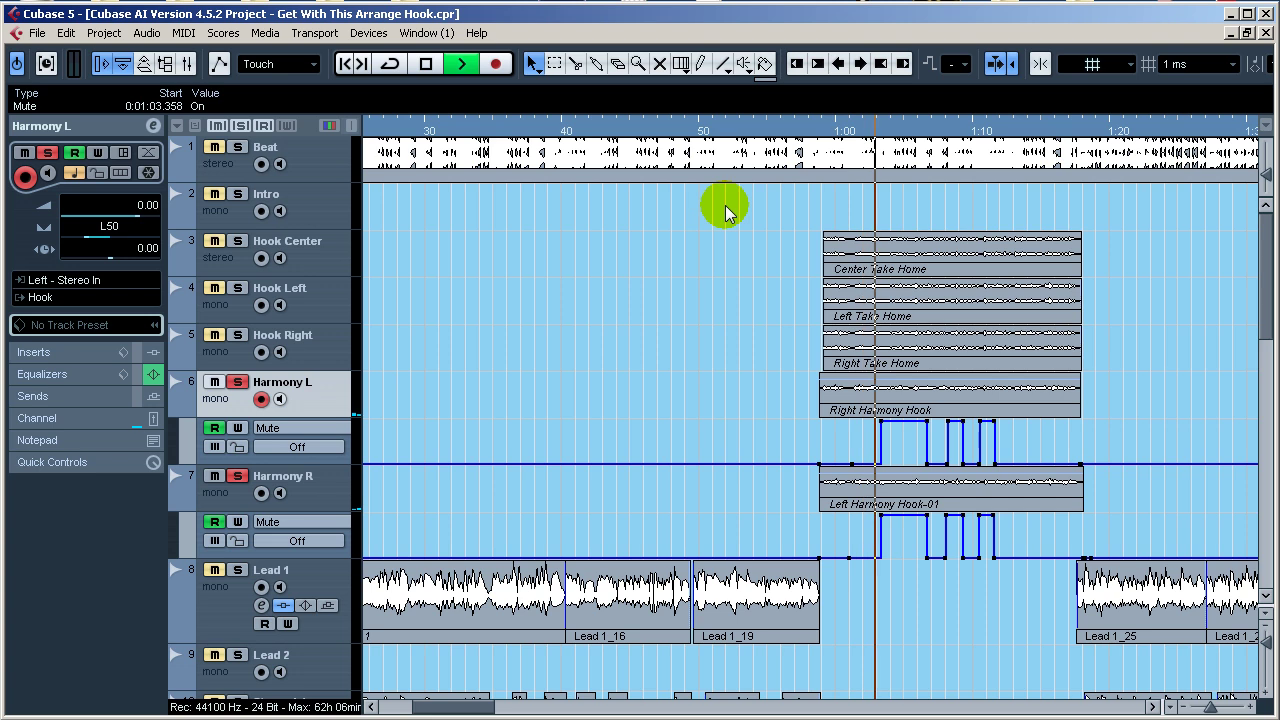
pyautogui.press('space')
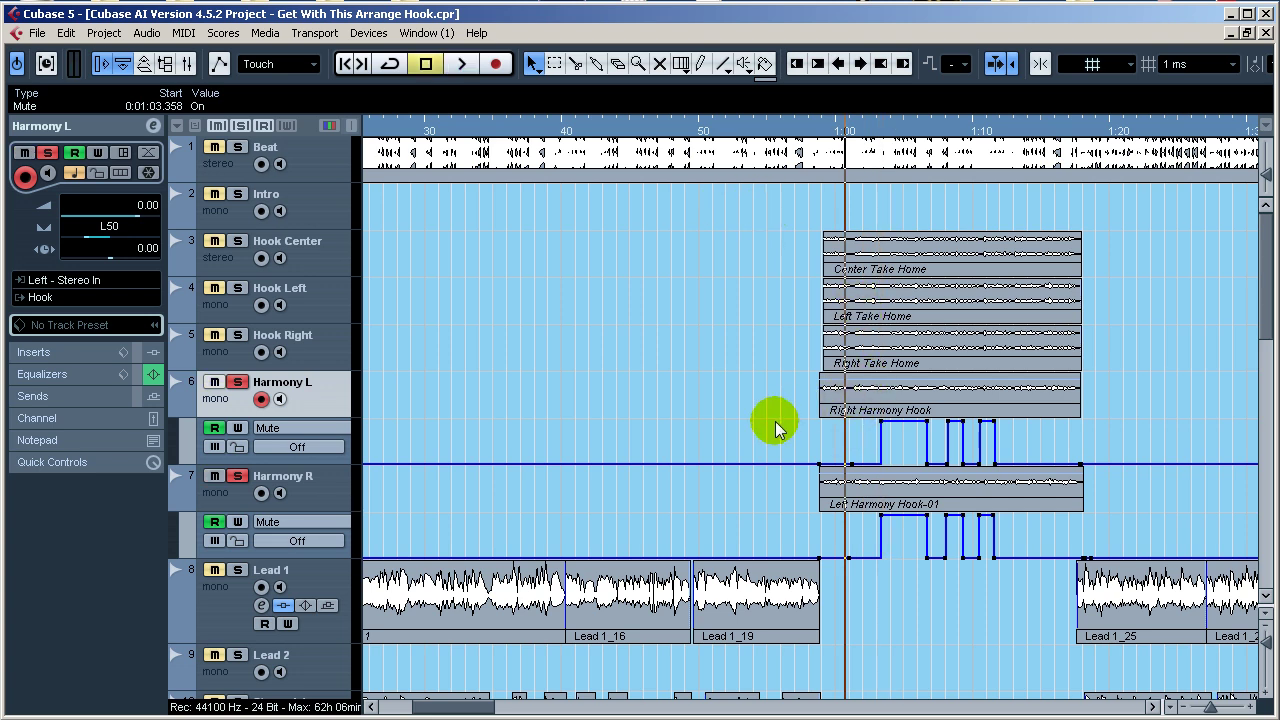
# Add Hook Right, Hook Left and Hook Center to the solo, and play them with the harmonies into the first mute
pyautogui.press('Up')
pyautogui.click(237, 335)
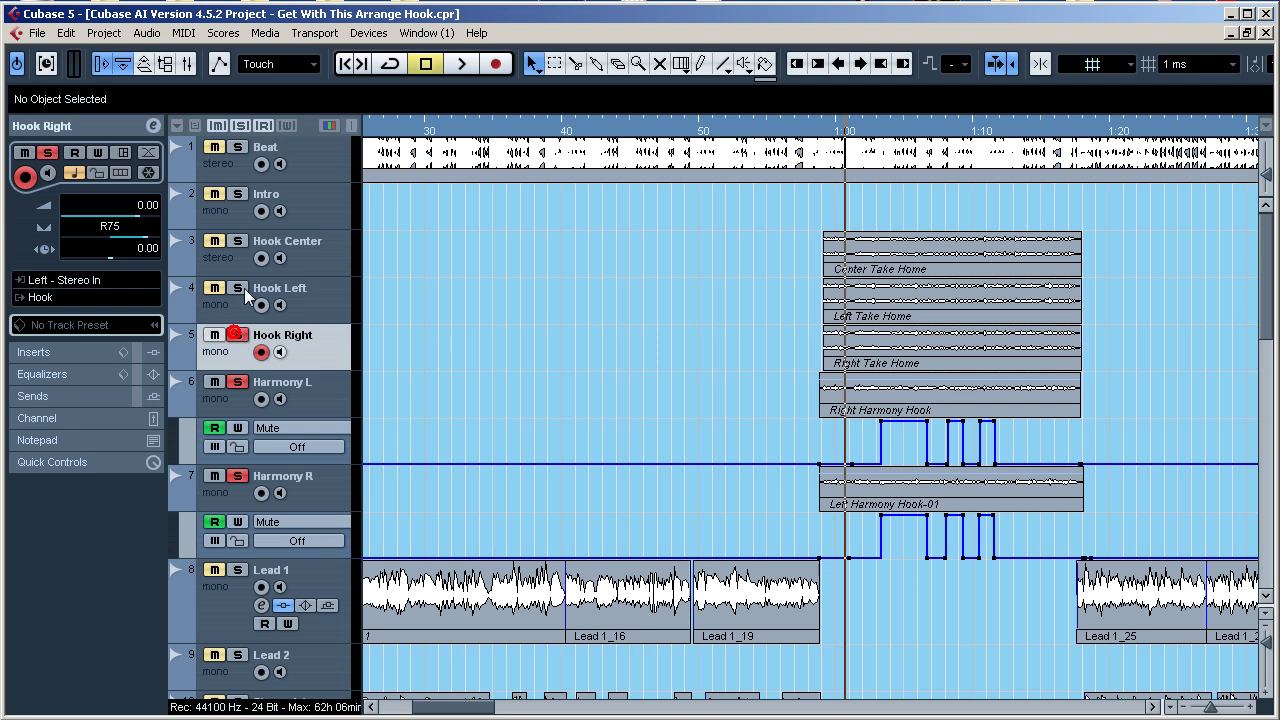
pyautogui.click(238, 288)
pyautogui.click(237, 241)
pyautogui.press('space')
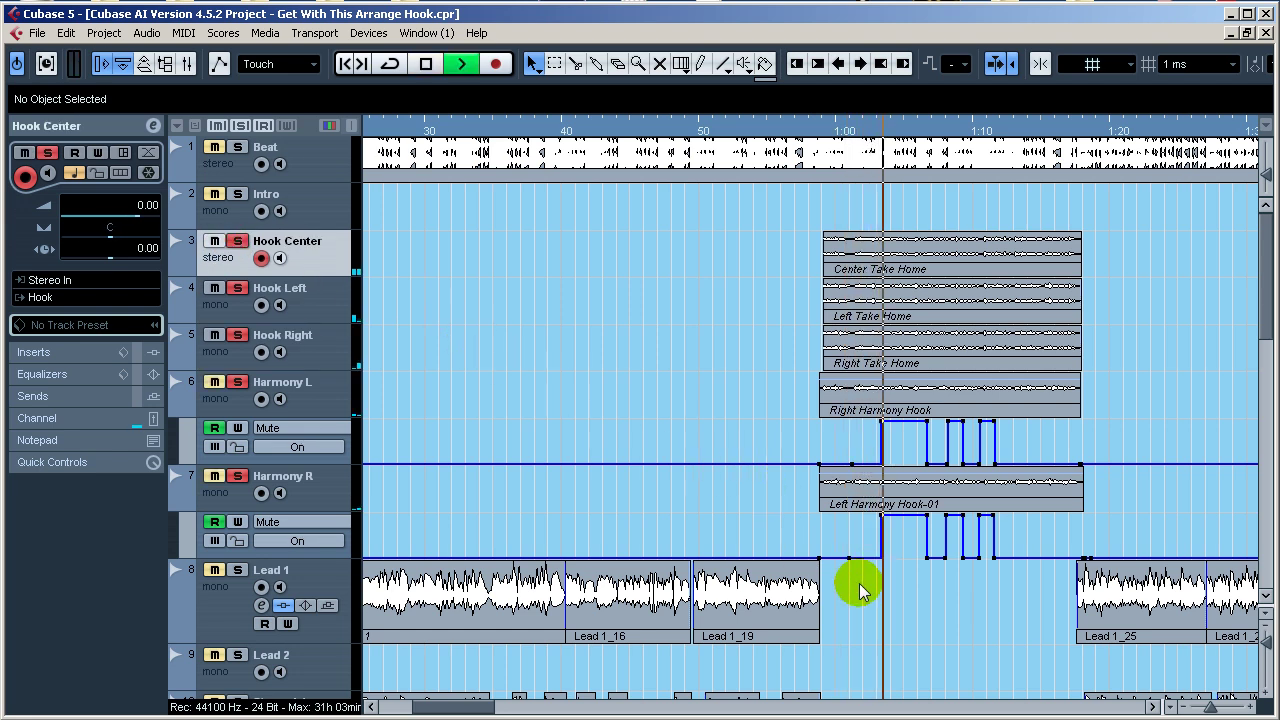
pyautogui.press('space')
# Move the start of the first mute earlier, to 0:01:01.314 on Harmony R and to 0:01:01.205 on Harmony L
pyautogui.click(879, 518)
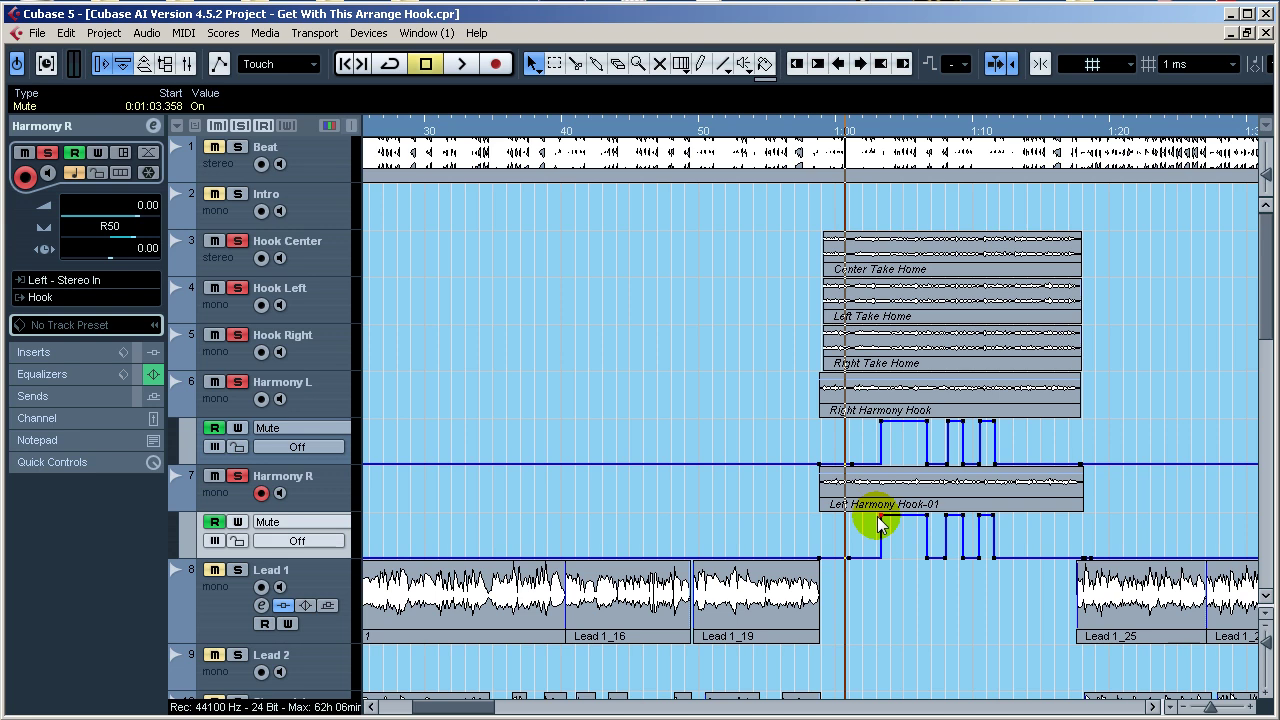
pyautogui.moveTo(879, 518); pyautogui.dragTo(851, 516)
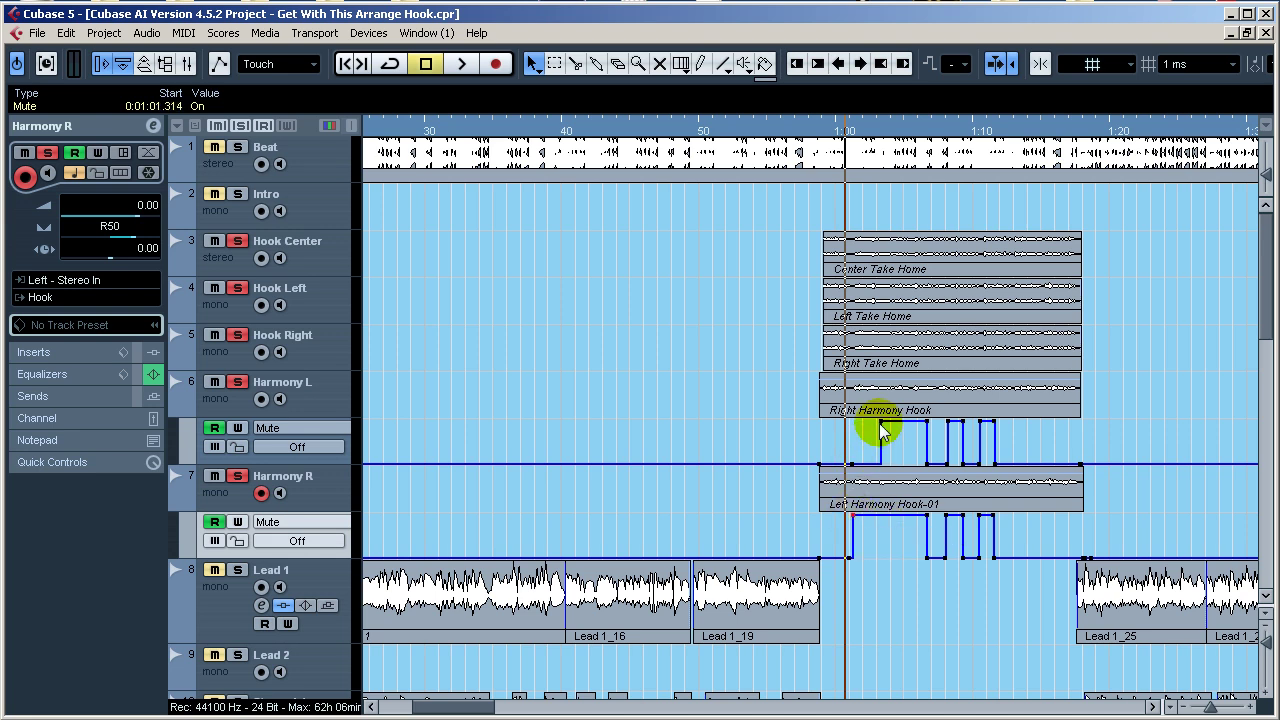
pyautogui.moveTo(883, 432); pyautogui.dragTo(852, 430)
# Play the hook across the first harmony mute, and replay the end of that mute from about 1:05
pyautogui.press('space')
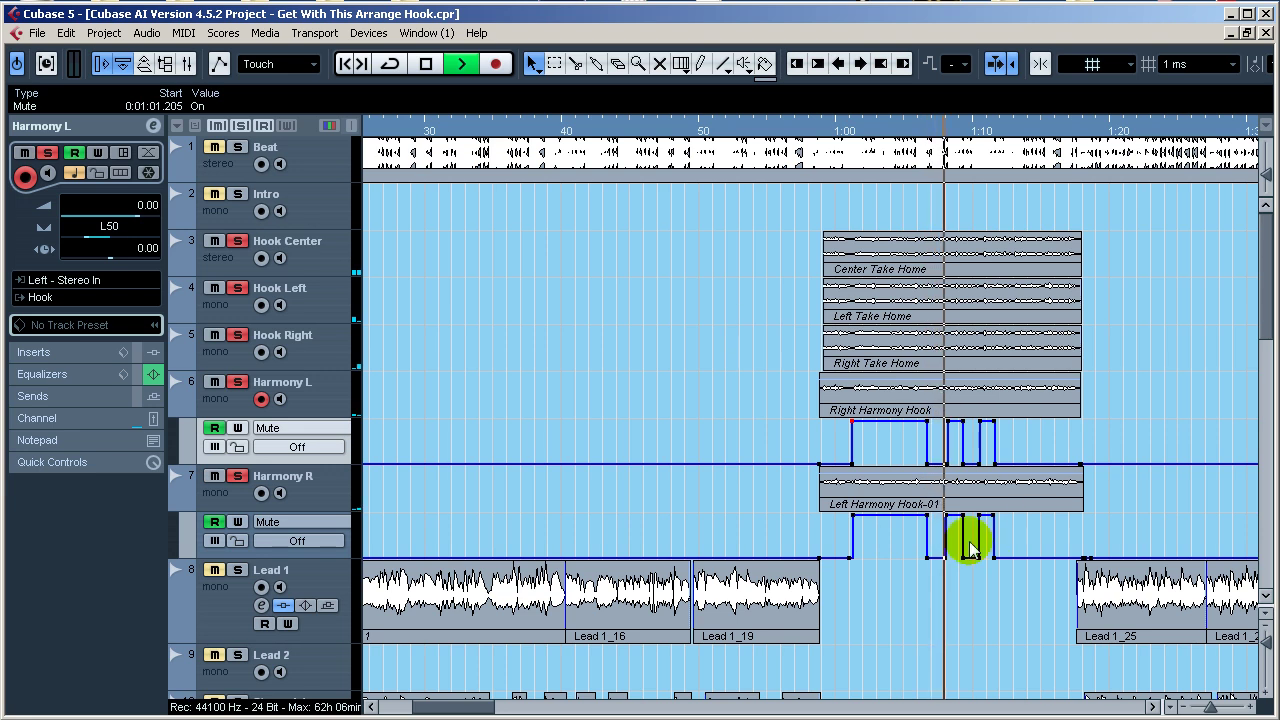
pyautogui.press('space')
pyautogui.click(910, 127)
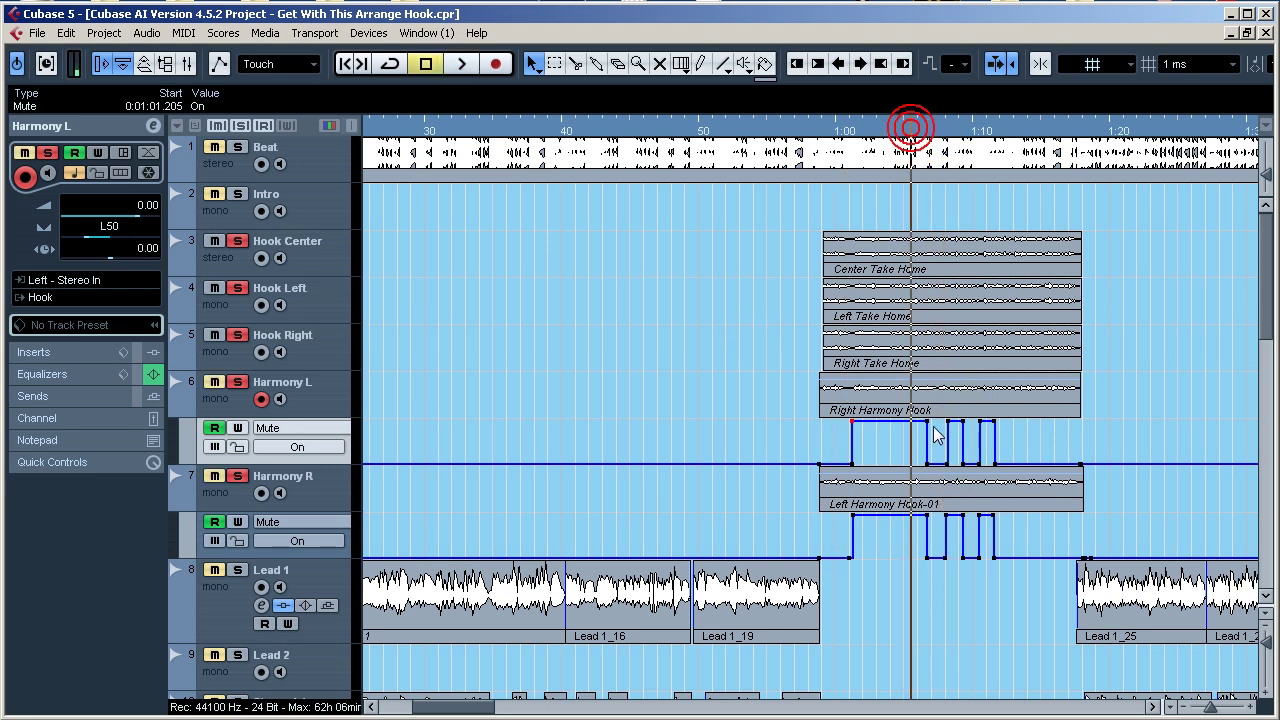
pyautogui.click(935, 463)
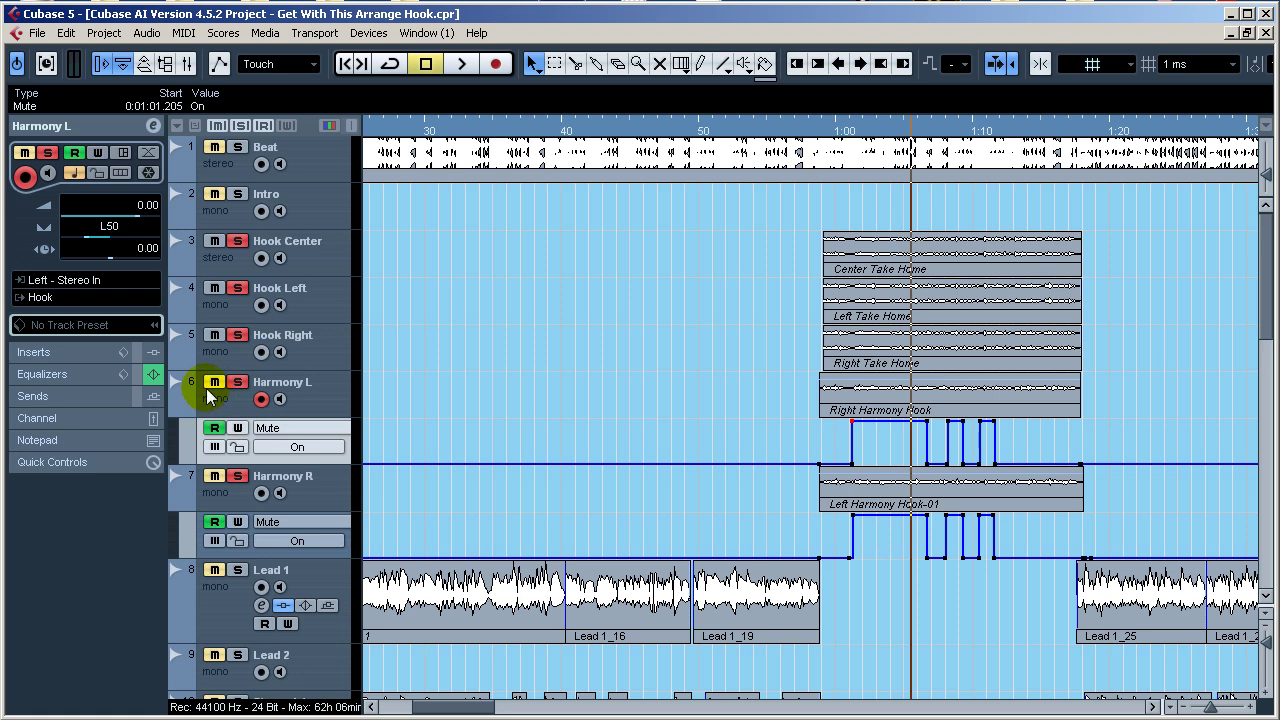
pyautogui.press('space')
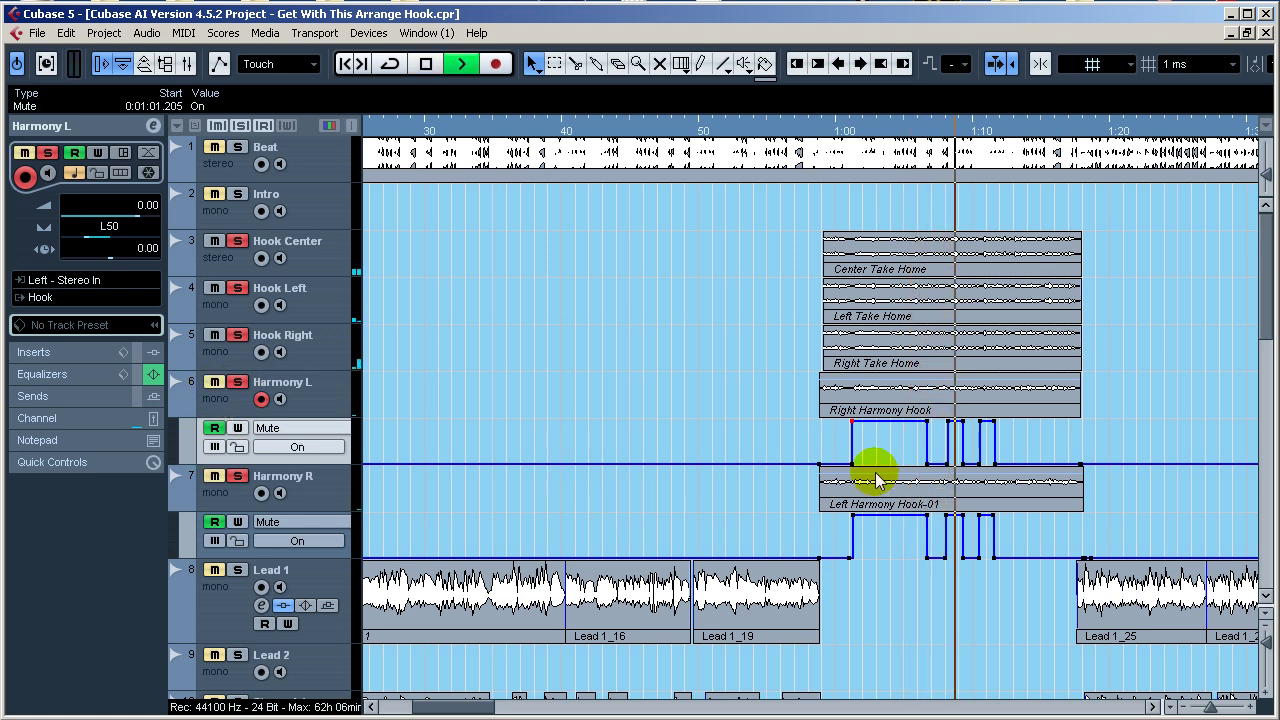
pyautogui.press('space')
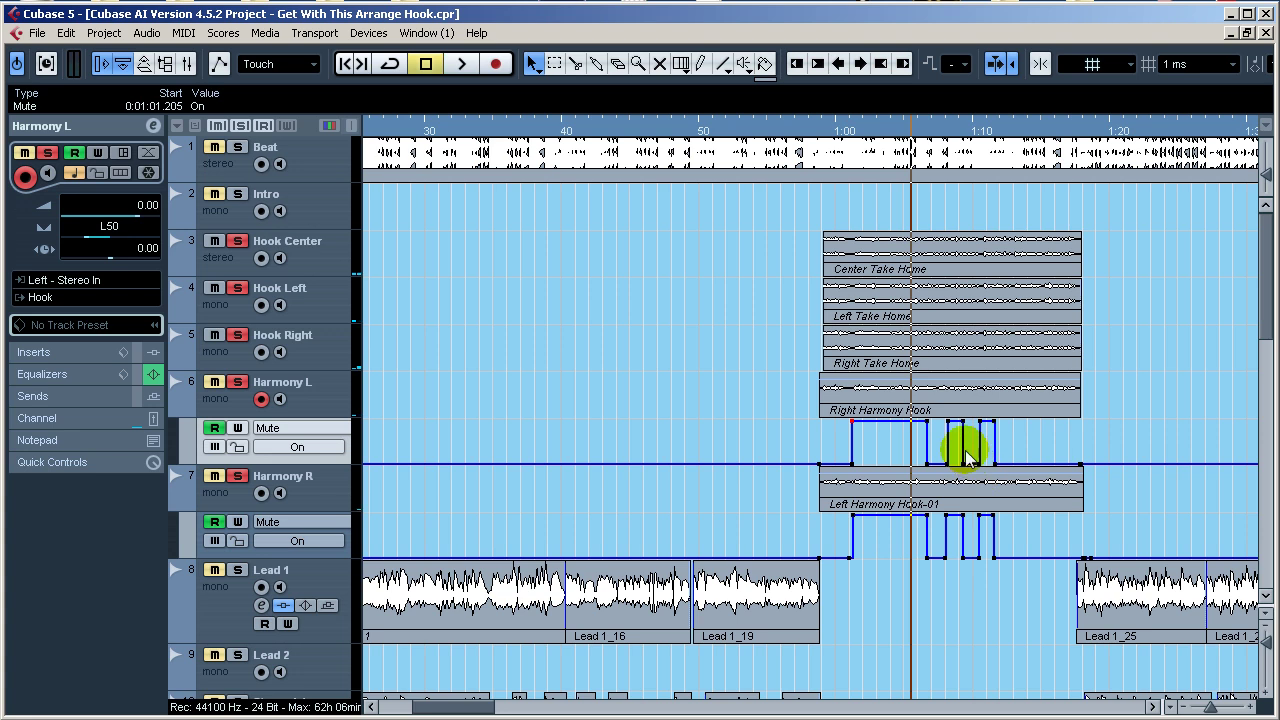
# Listen to the remaining harmony mutes, playing from about 1:08 and again from the end of the last mute at about 1:11
pyautogui.click(952, 130)
pyautogui.press('space')
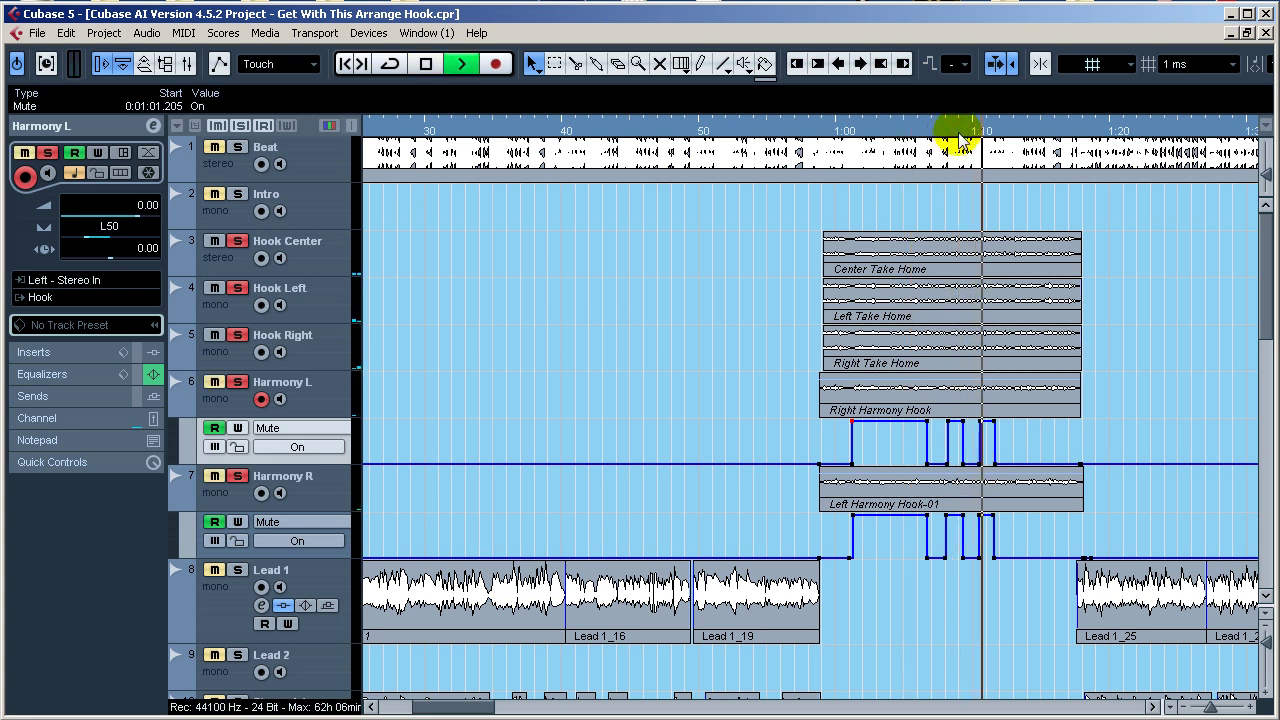
pyautogui.press('space')
pyautogui.press('space')
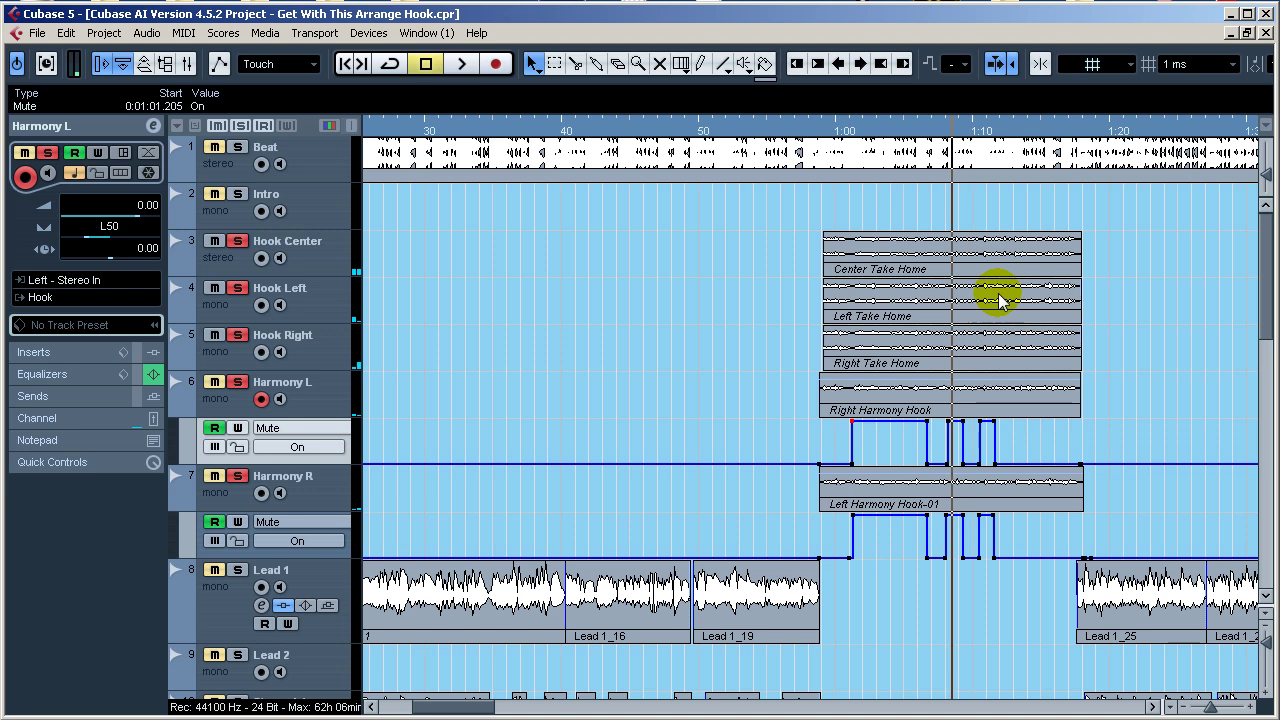
pyautogui.click(993, 122)
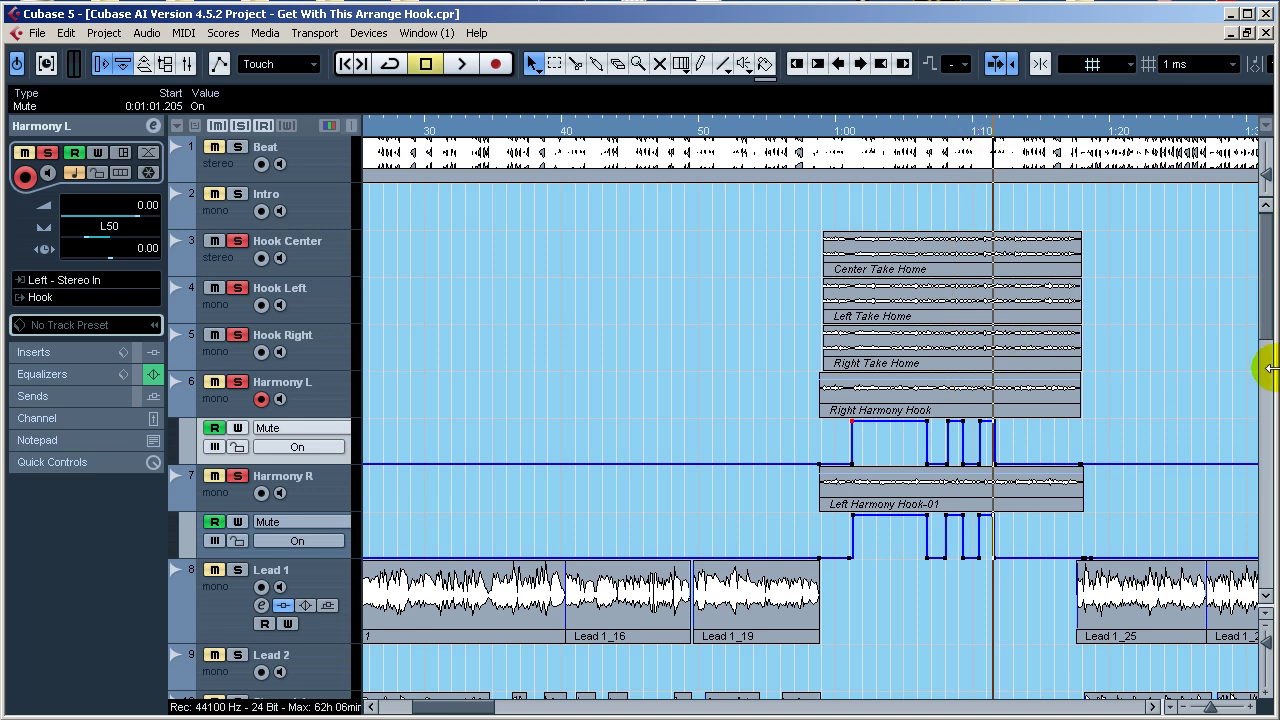
pyautogui.press('space')
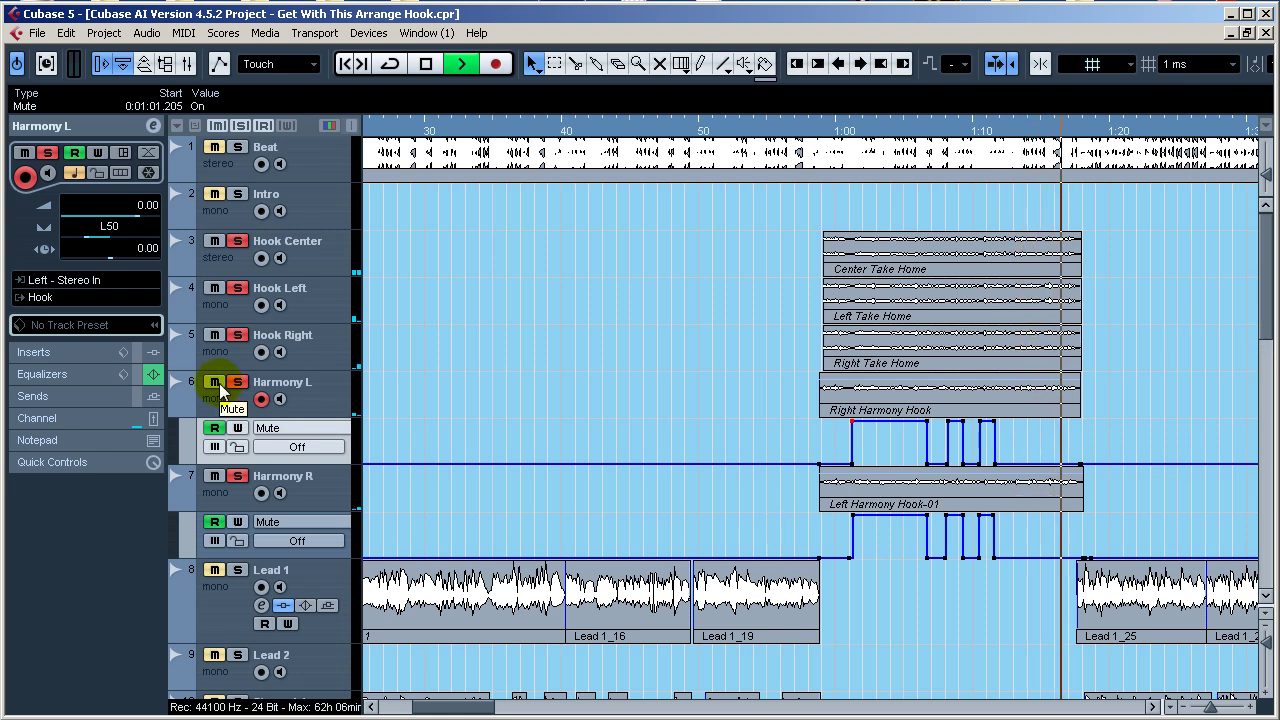
pyautogui.press('space')
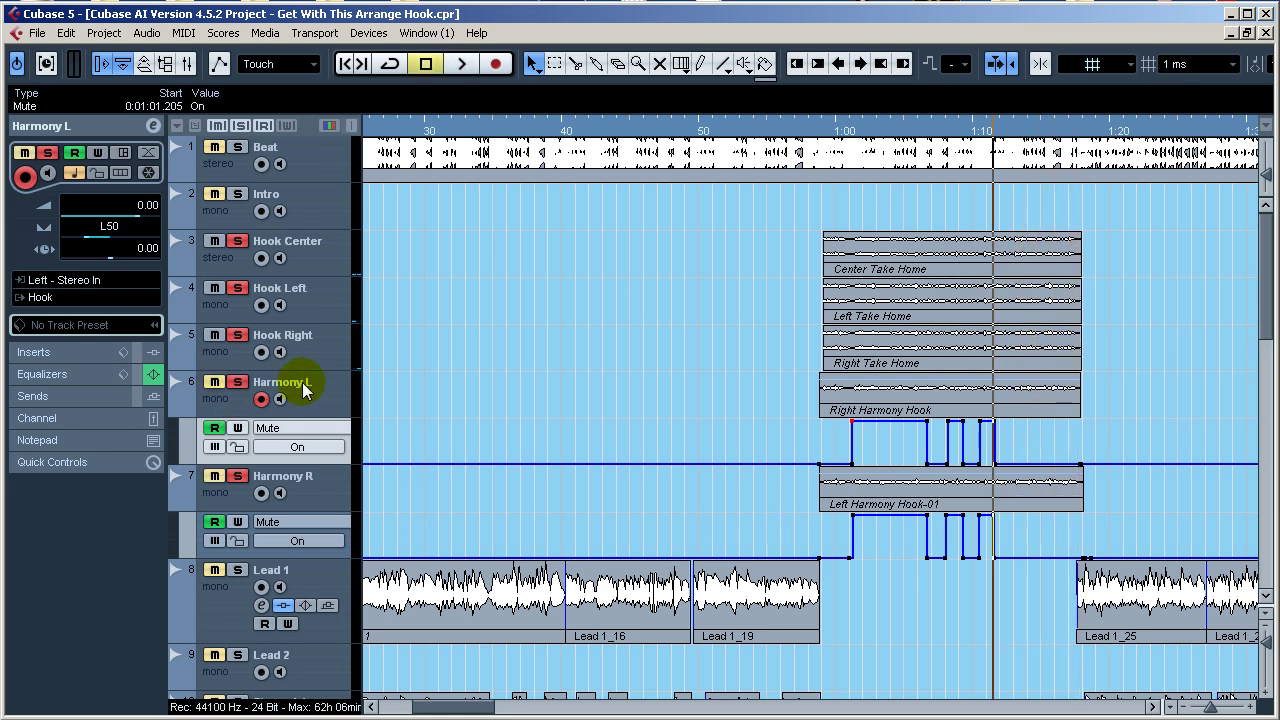
# Select Hook Center, Hook Left, Hook Right, Harmony L and Harmony R together, and check which group their output is routed to
pyautogui.press('Down')
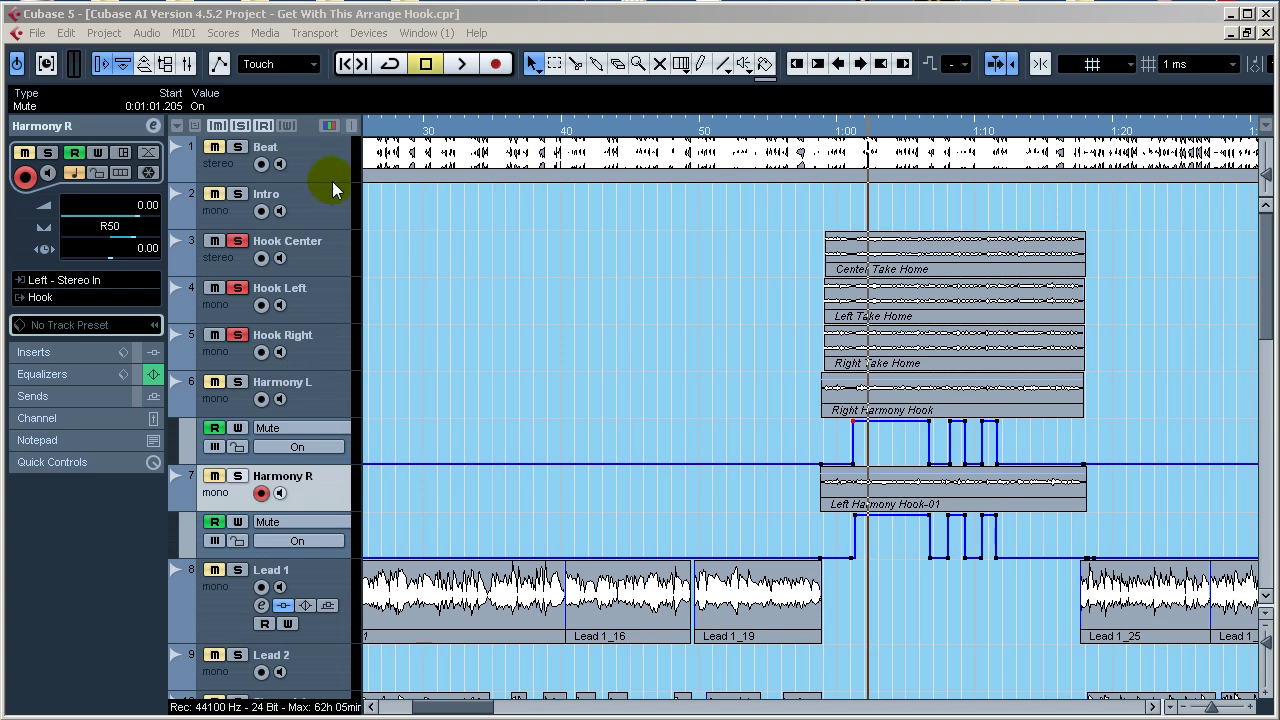
pyautogui.click(328, 252)
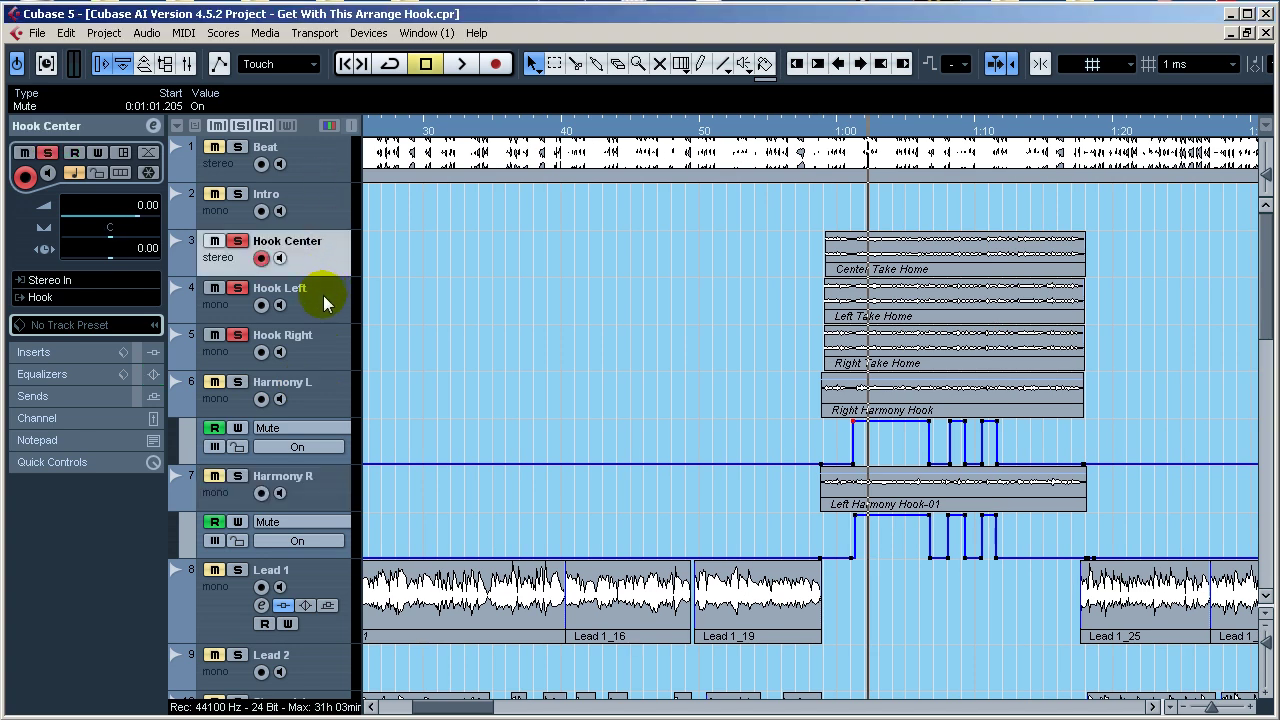
pyautogui.keyDown('ctrl'); pyautogui.click(323, 295); pyautogui.keyUp('ctrl')
pyautogui.keyDown('ctrl'); pyautogui.click(320, 344); pyautogui.keyUp('ctrl')
pyautogui.keyDown('ctrl'); pyautogui.click(318, 393); pyautogui.keyUp('ctrl')
pyautogui.keyDown('ctrl'); pyautogui.click(313, 485); pyautogui.keyUp('ctrl')
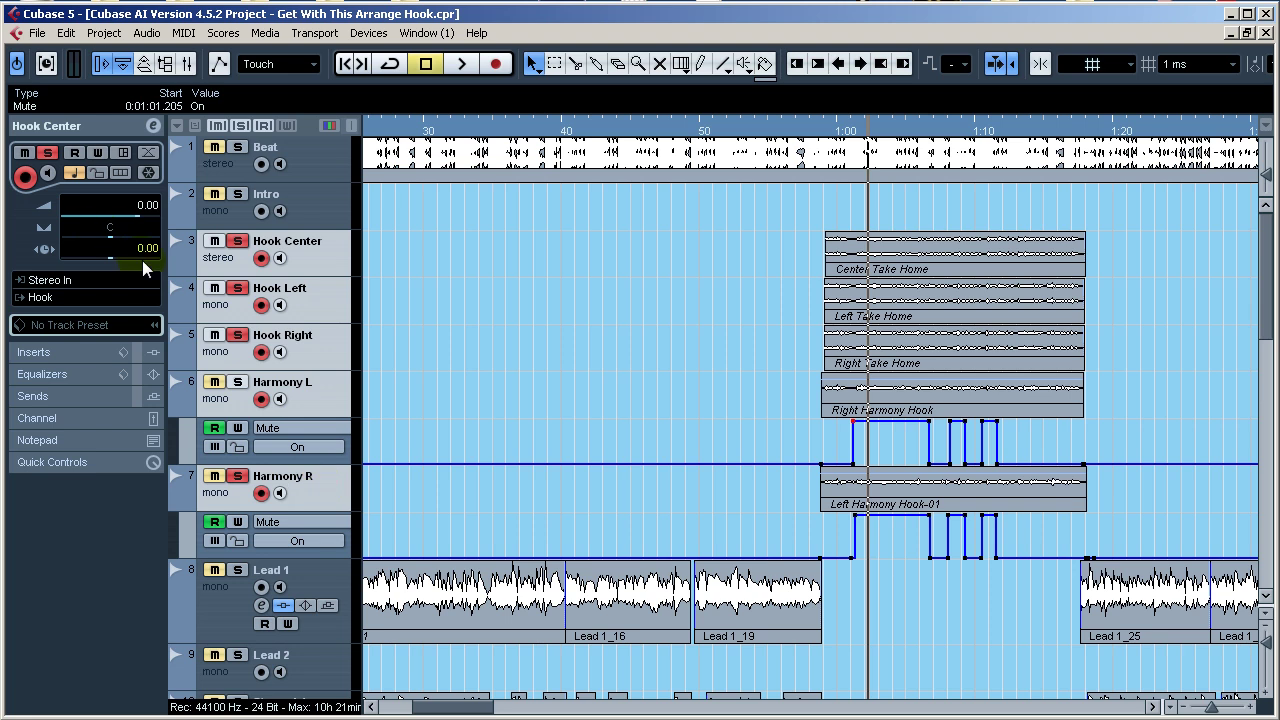
pyautogui.click(40, 297)
pyautogui.moveTo(68, 401)
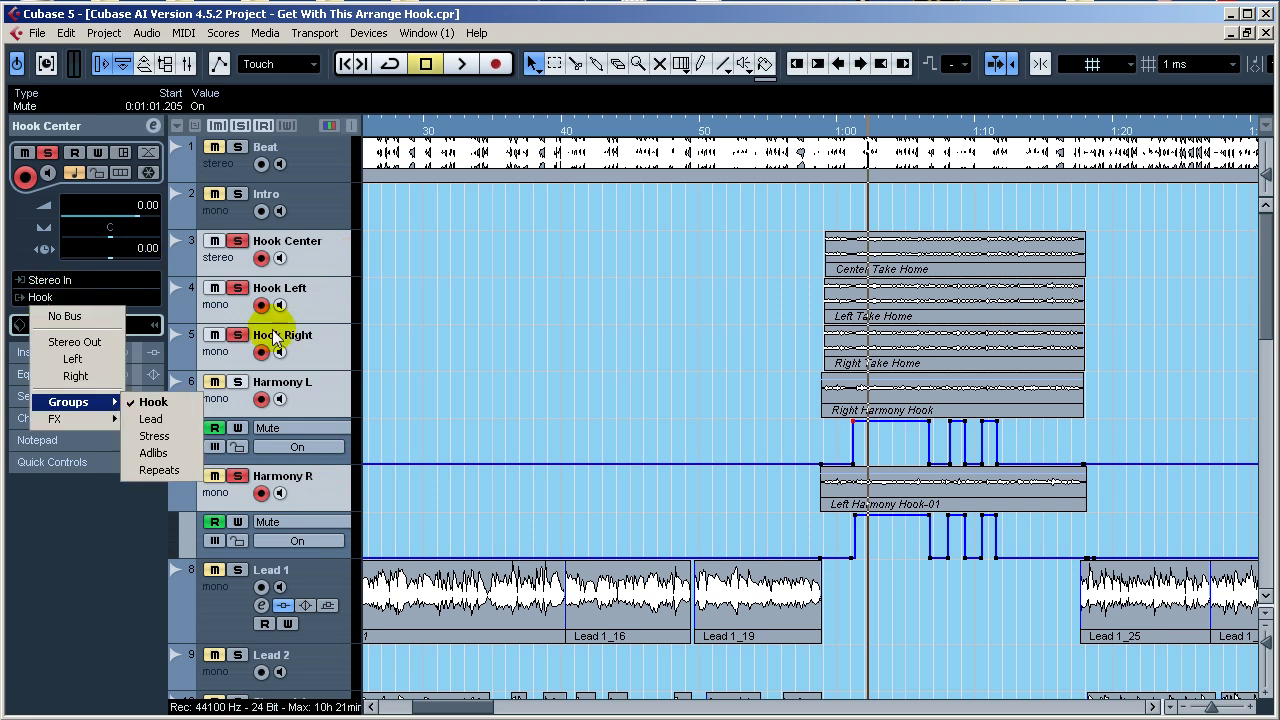
pyautogui.click(405, 270)
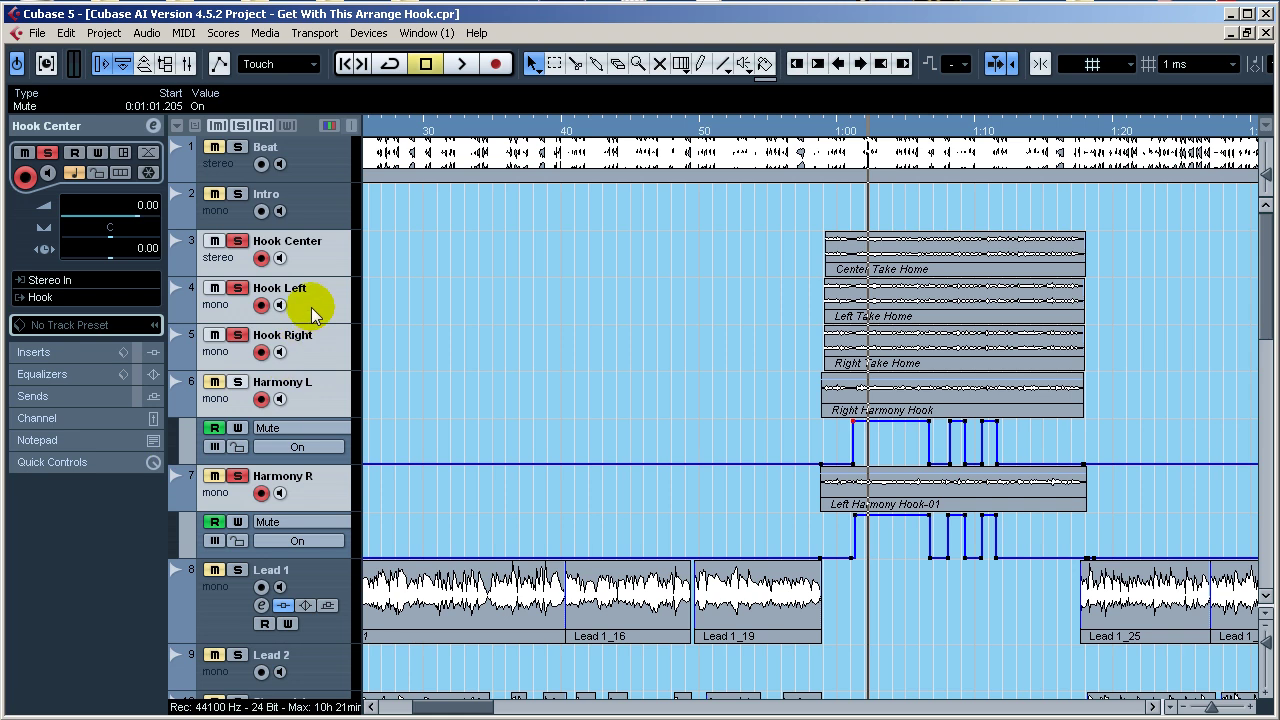
# Review the pan setting of each hook and harmony track in turn, from Hook Center down to Harmony R
pyautogui.click(308, 259)
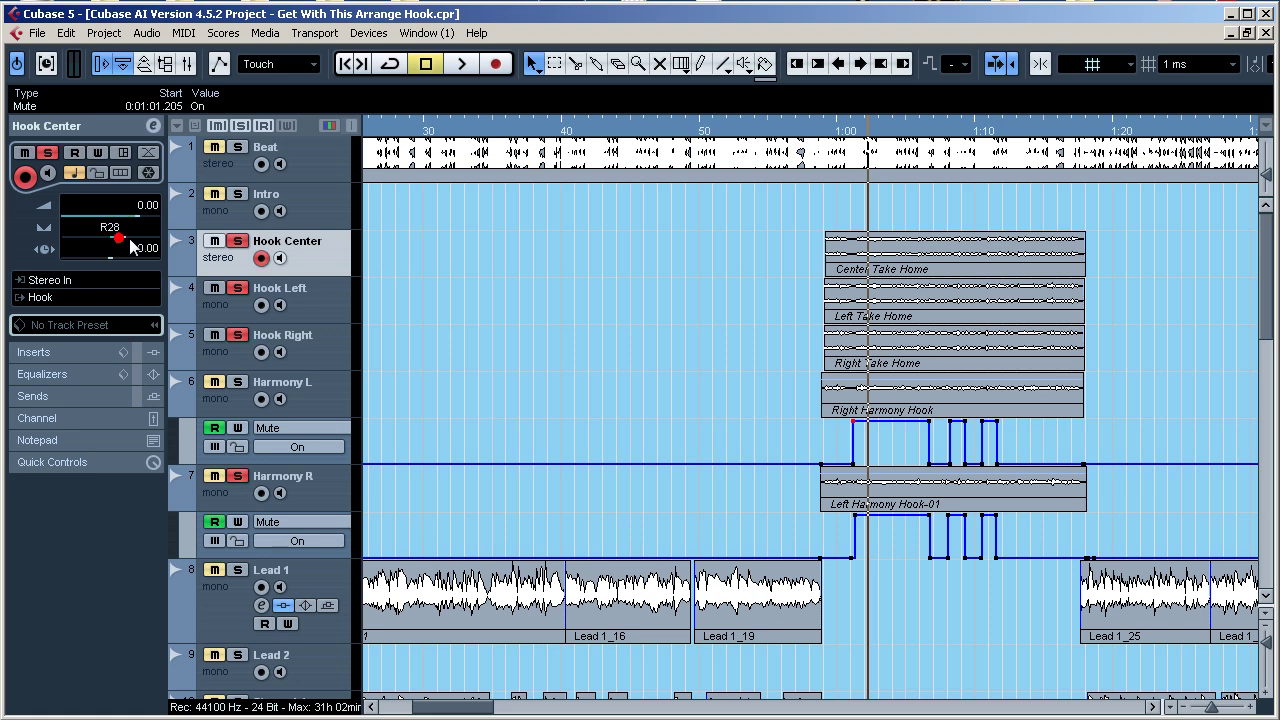
pyautogui.click(318, 305)
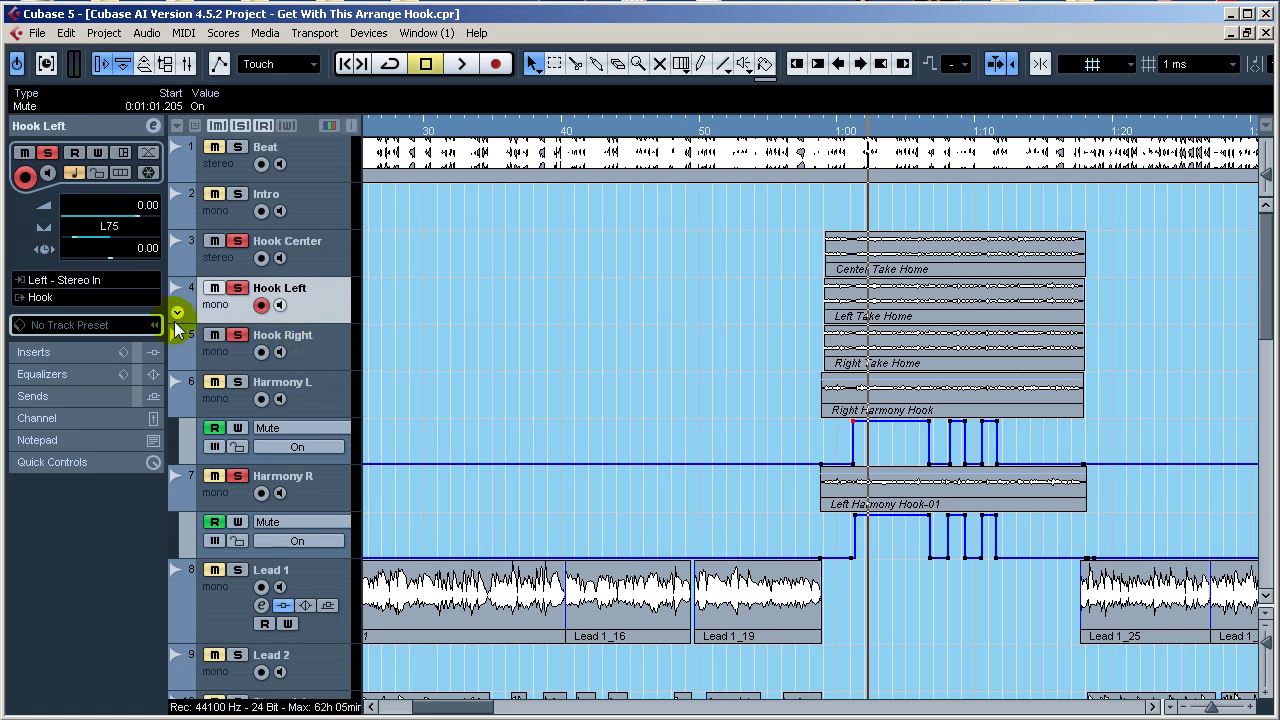
pyautogui.click(324, 348)
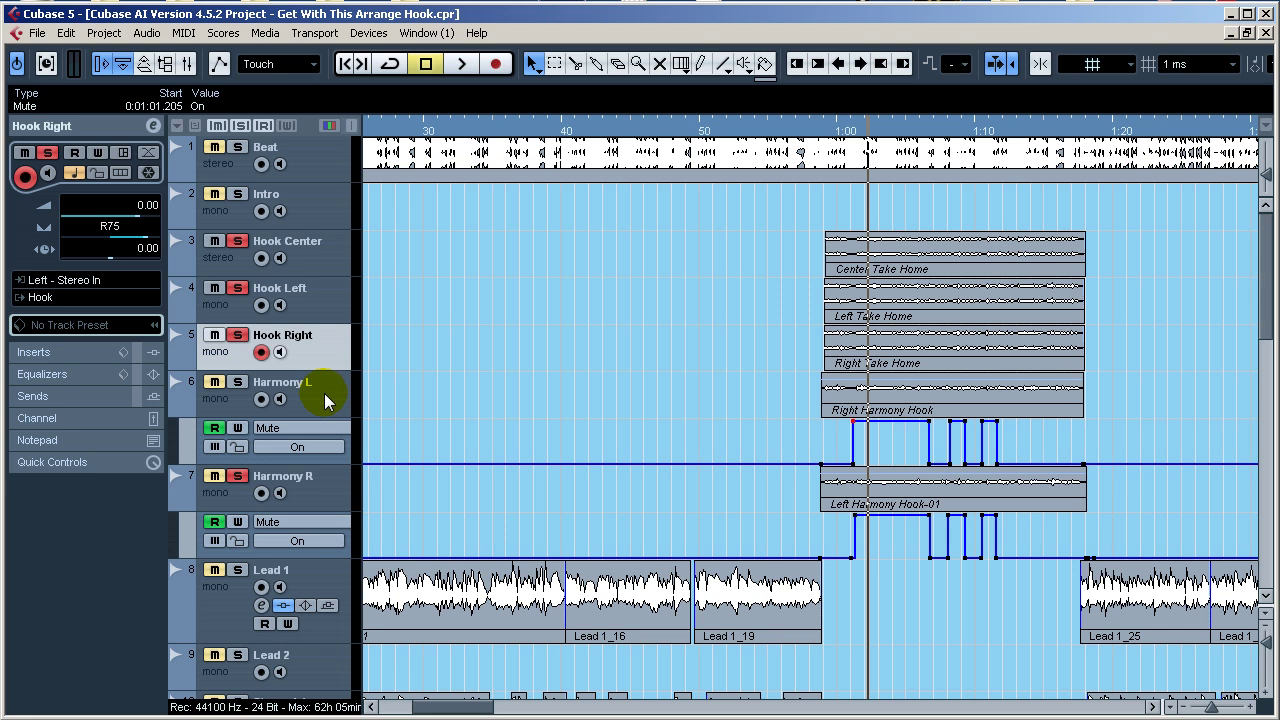
pyautogui.click(324, 395)
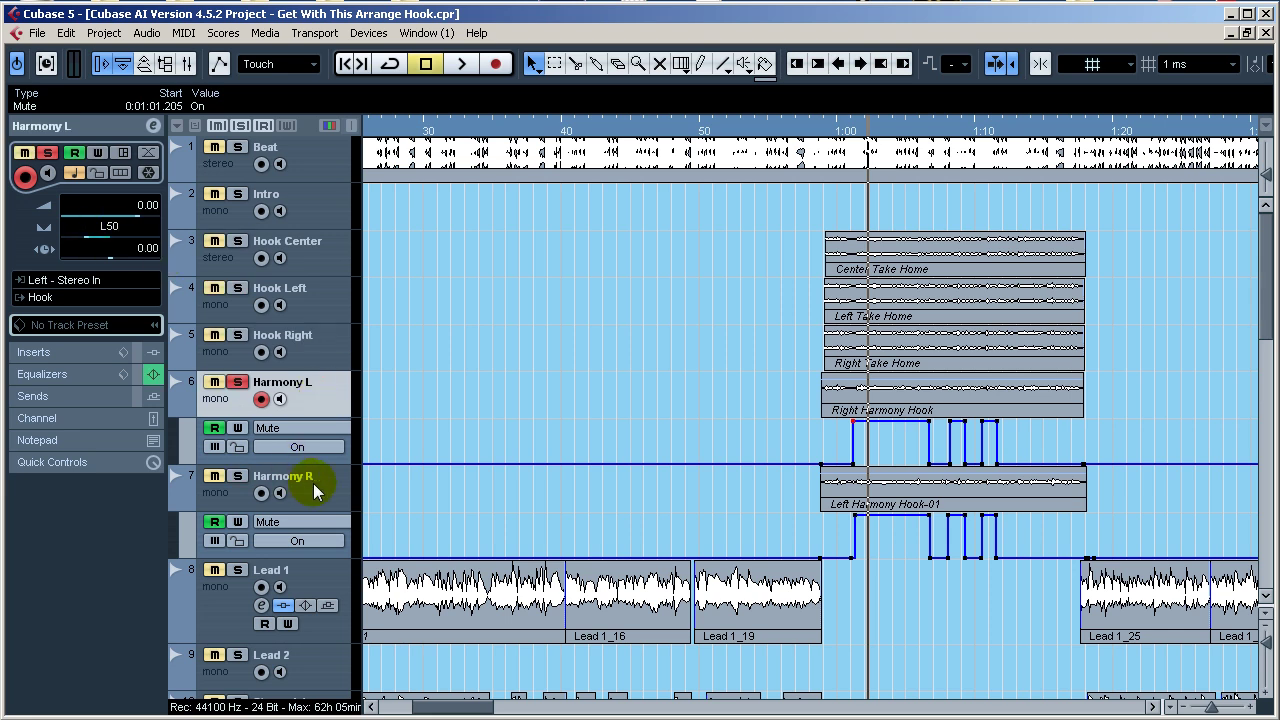
pyautogui.click(313, 483)
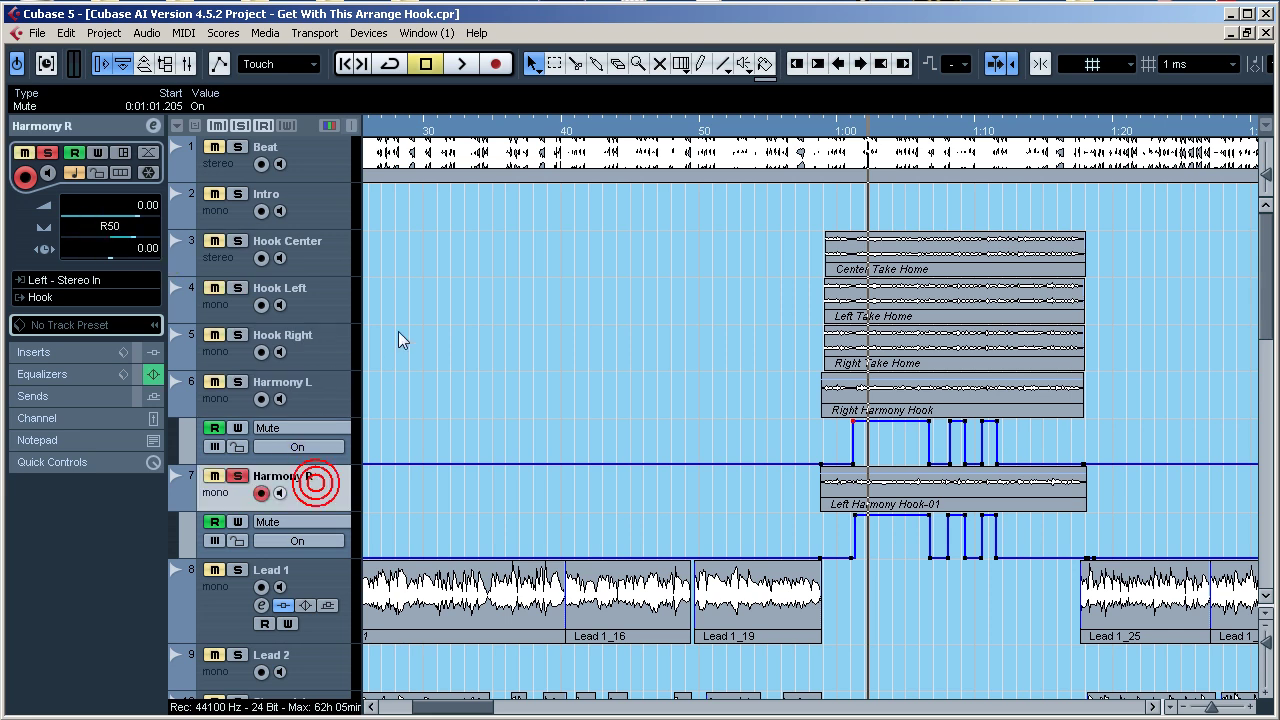
# Solo Hook Center, Hook Left and Hook Right, and take Harmony L and Harmony R out of solo
pyautogui.click(237, 241)
pyautogui.click(237, 288)
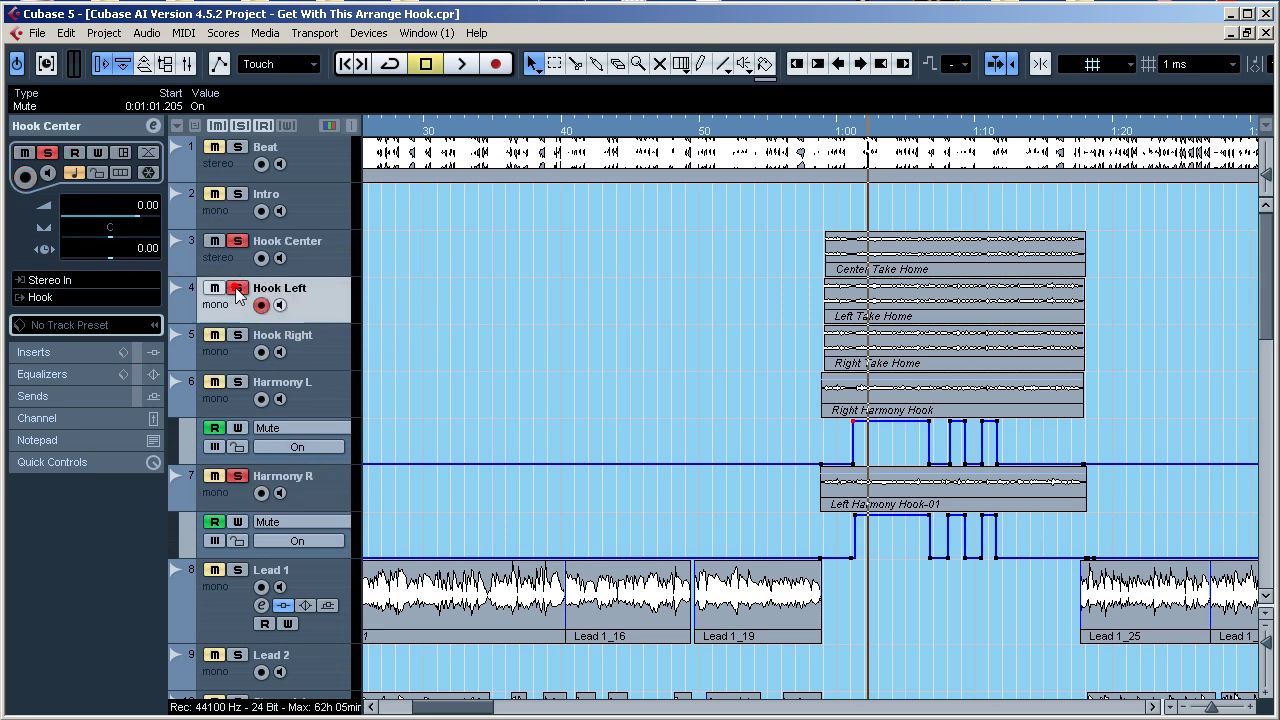
pyautogui.click(237, 335)
pyautogui.click(238, 385)
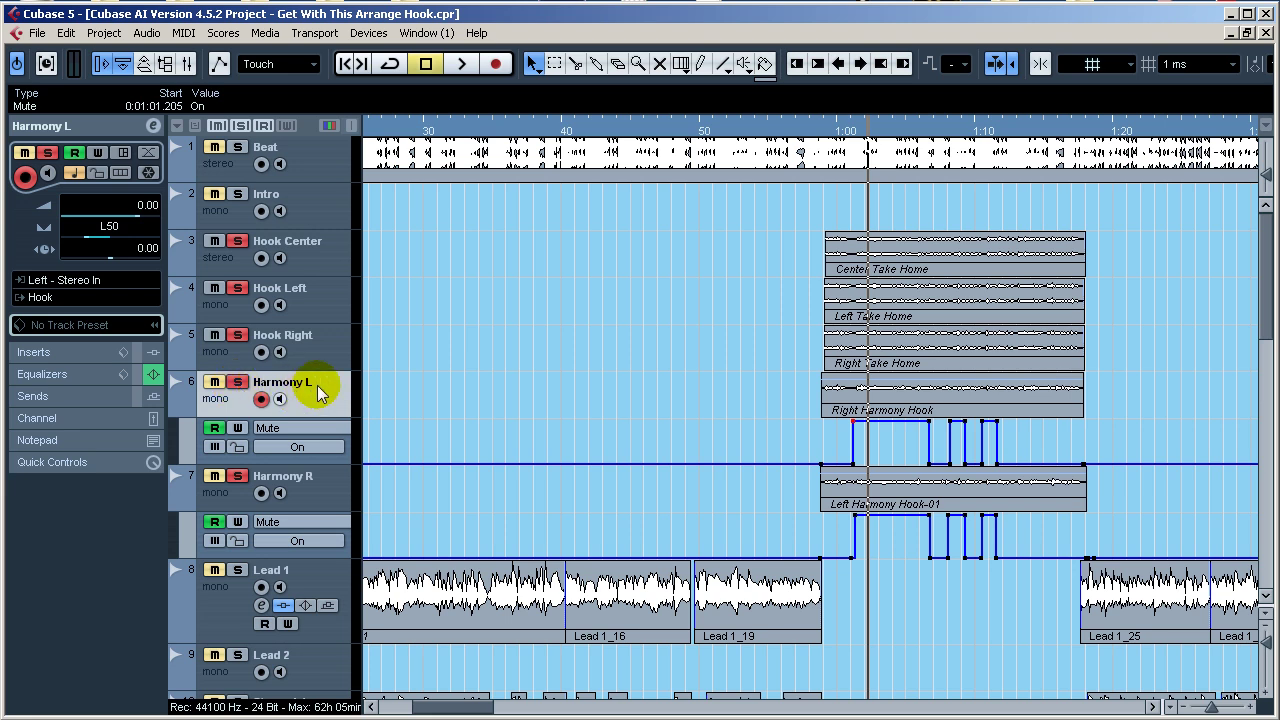
pyautogui.click(238, 382)
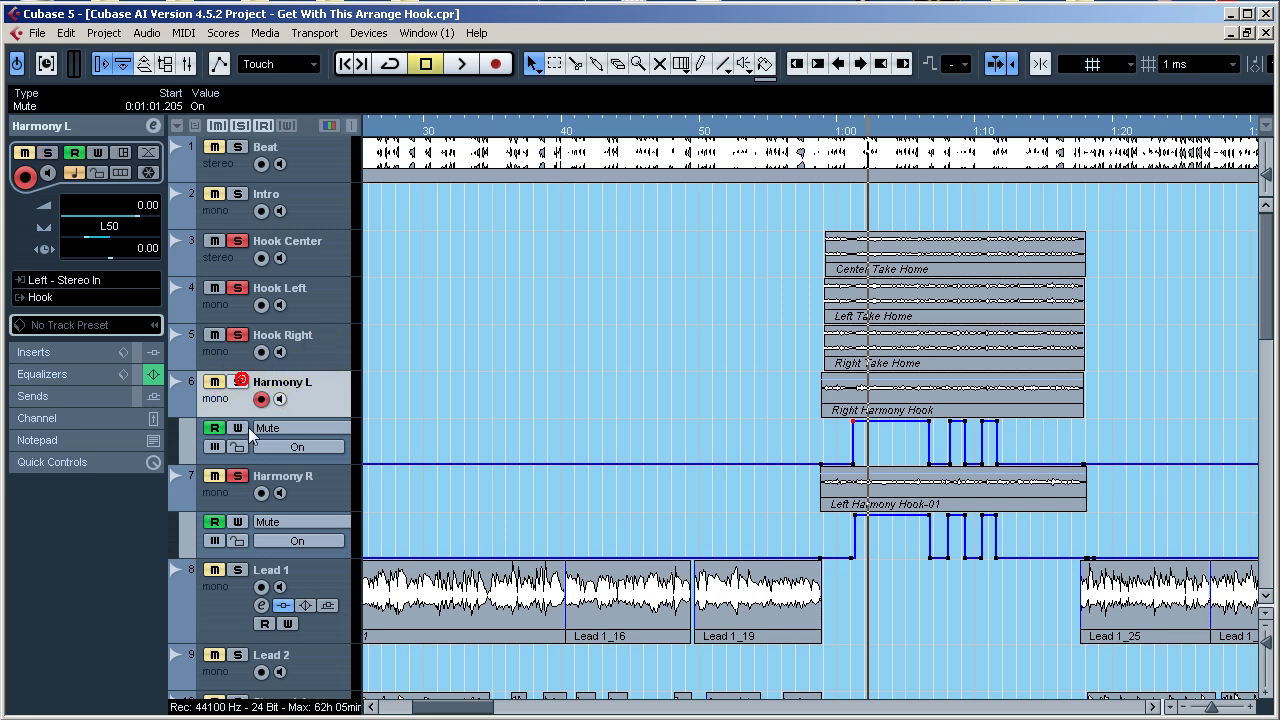
pyautogui.click(237, 476)
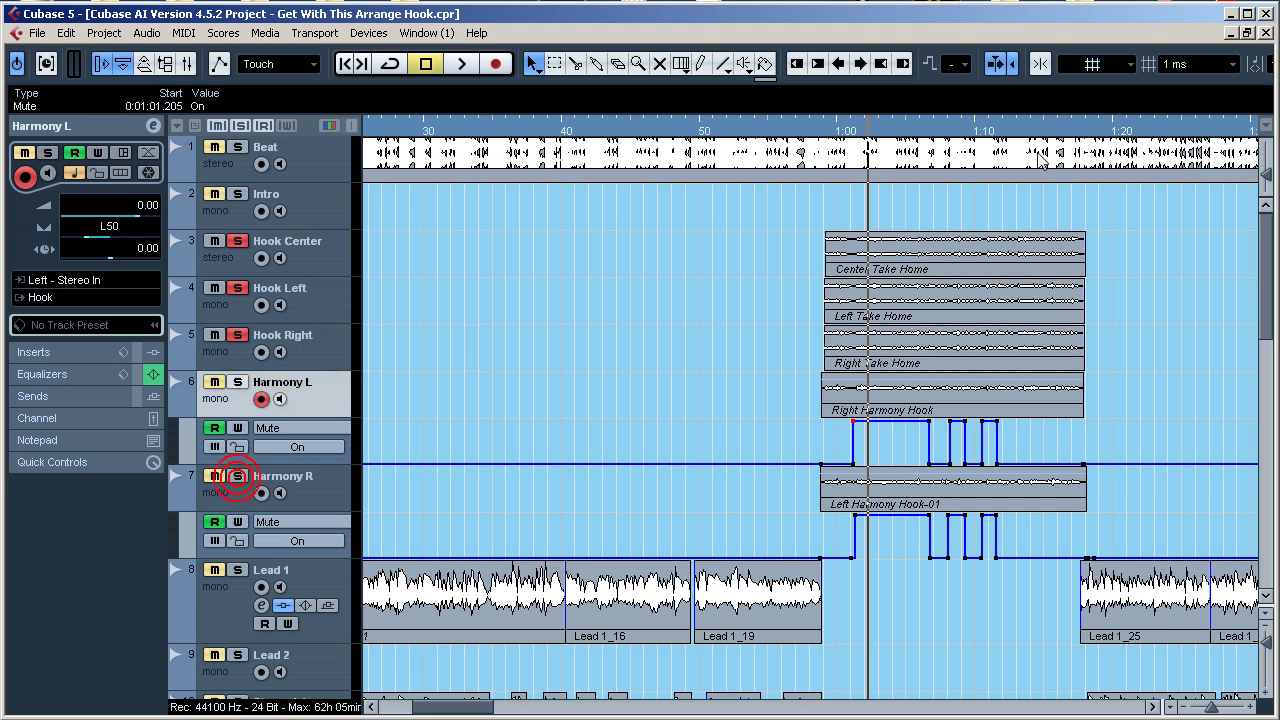
# Place the playhead at the start of the first hook, and open the Hook group's C1 comp Stereo insert clear of the track list
pyautogui.click(823, 128)
pyautogui.scroll(-10, 330, 395)
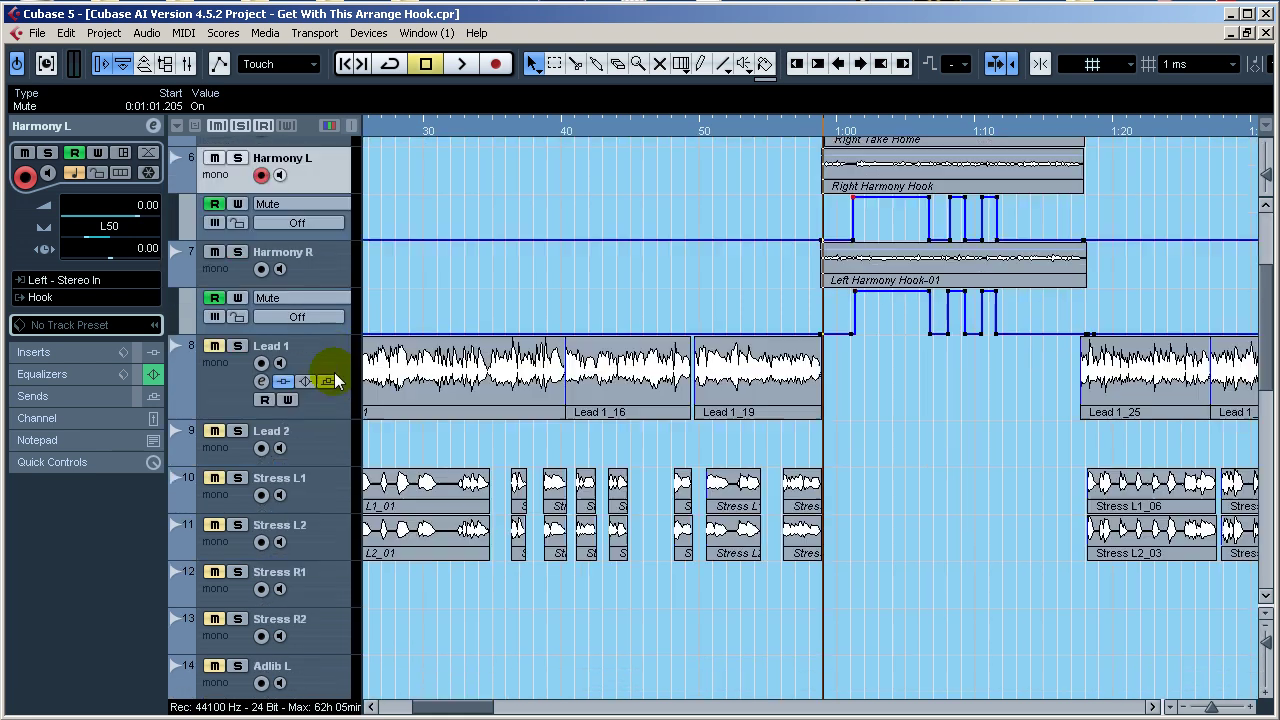
pyautogui.click(331, 370)
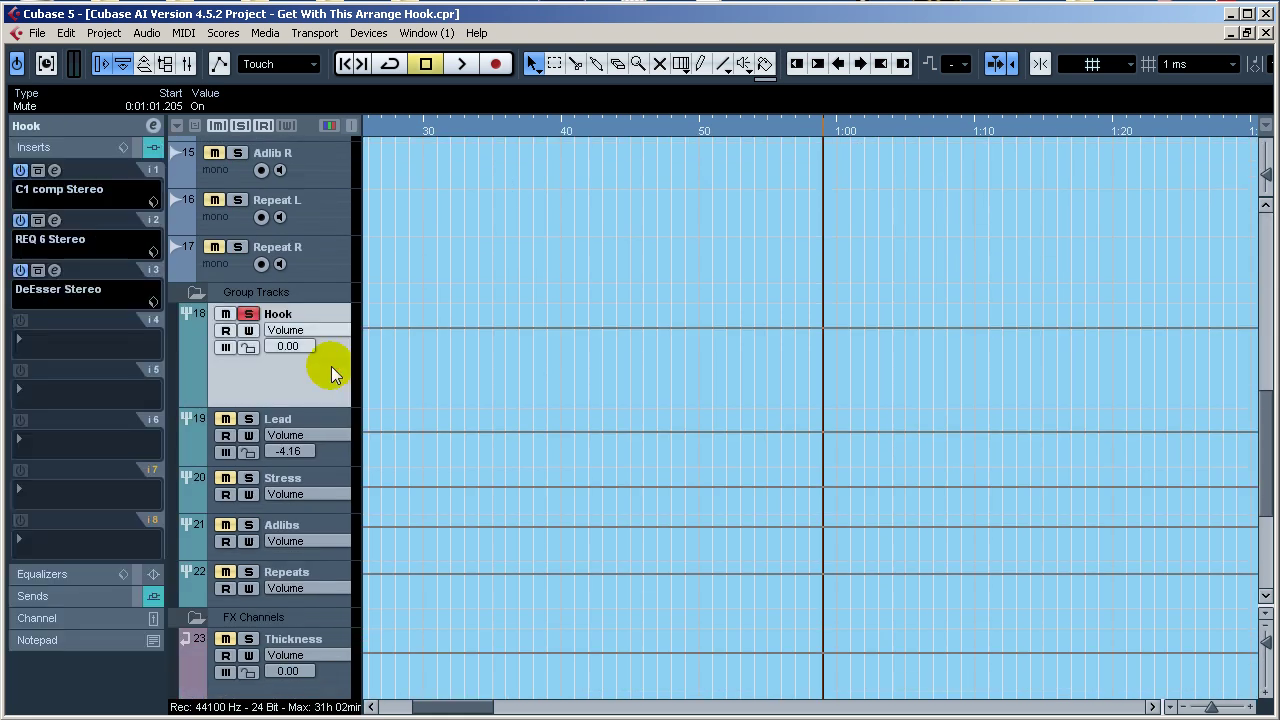
pyautogui.click(55, 169)
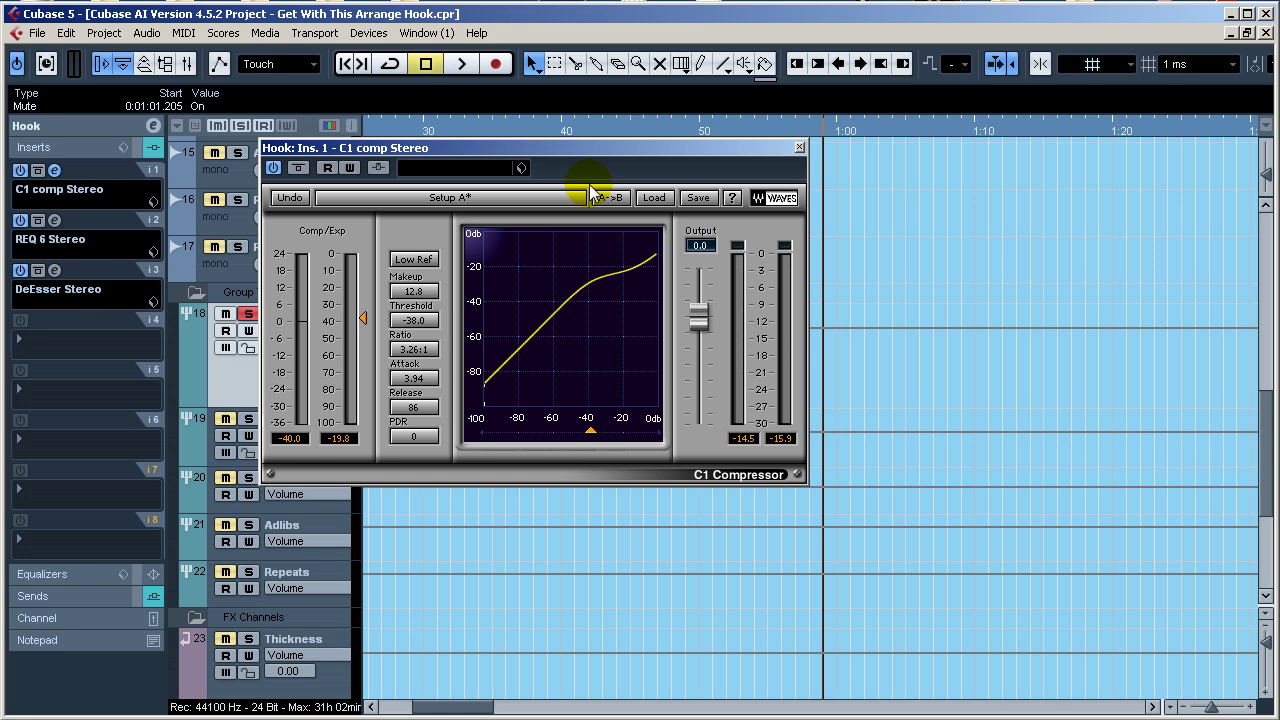
pyautogui.moveTo(580, 151); pyautogui.dragTo(675, 153)
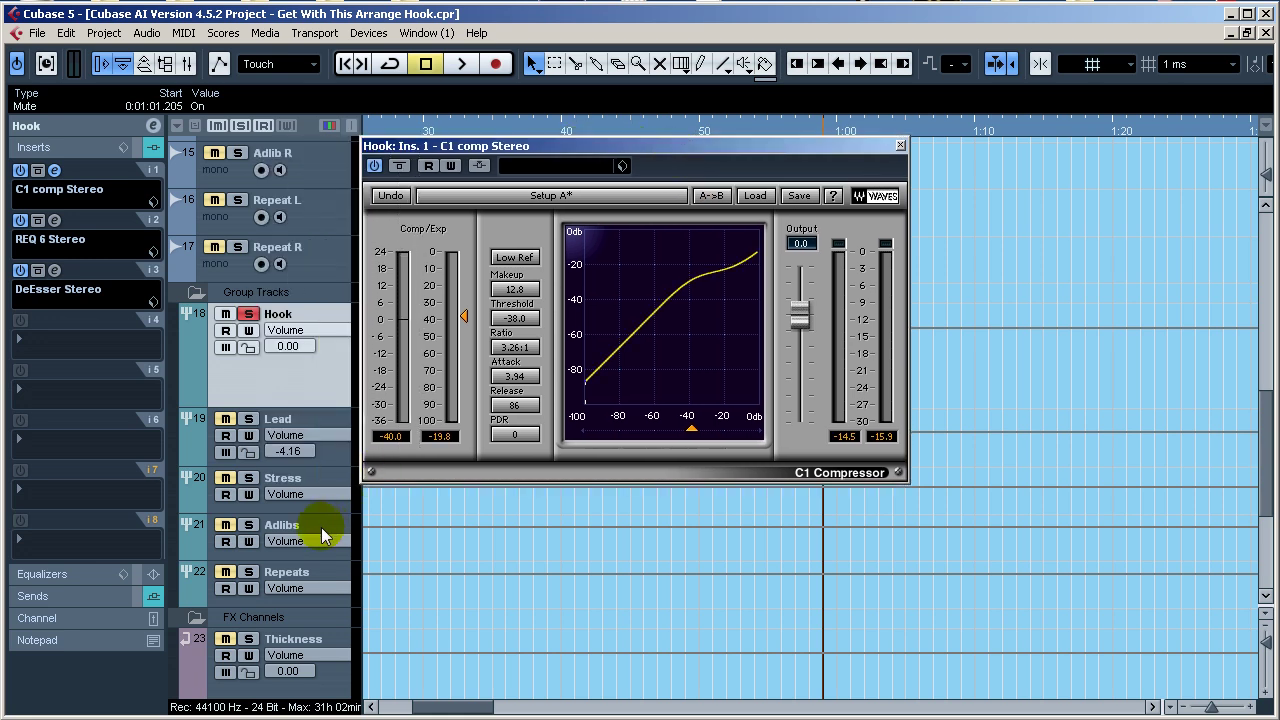
# Check the Adlibs and Repeats groups for insert effects, and return to the Hook group
pyautogui.click(322, 526)
pyautogui.click(328, 572)
pyautogui.click(322, 523)
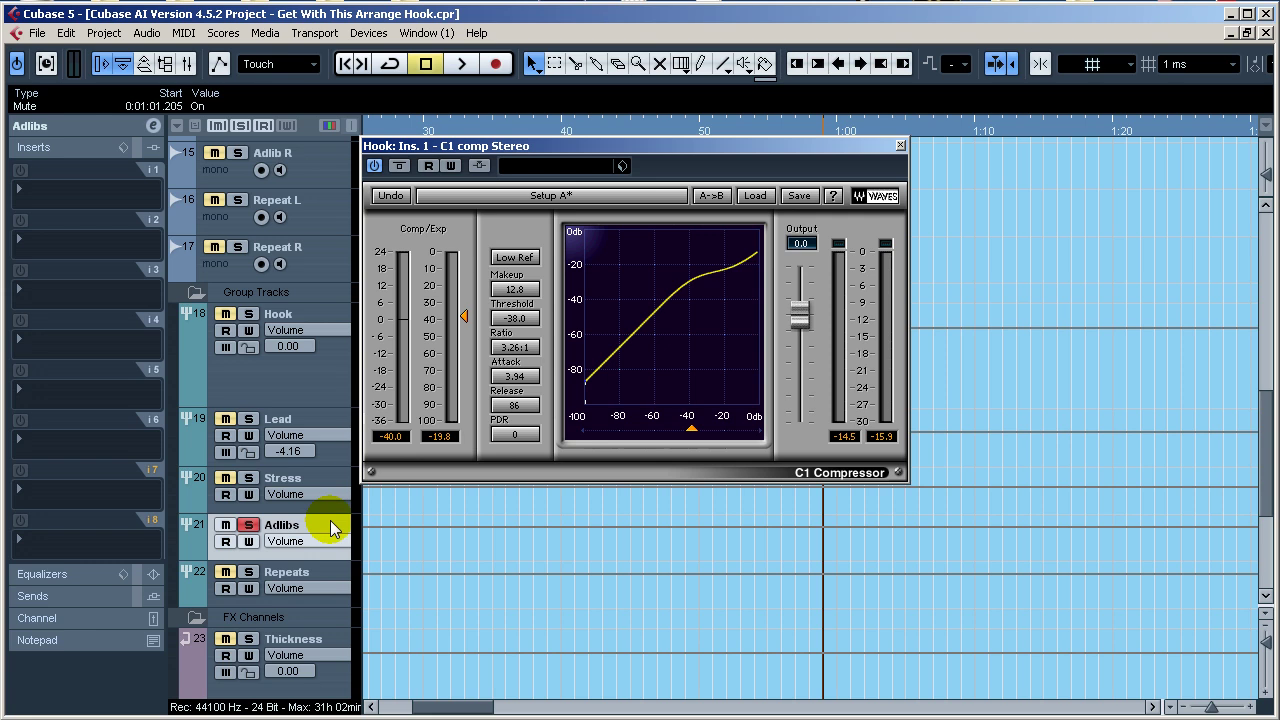
pyautogui.click(324, 572)
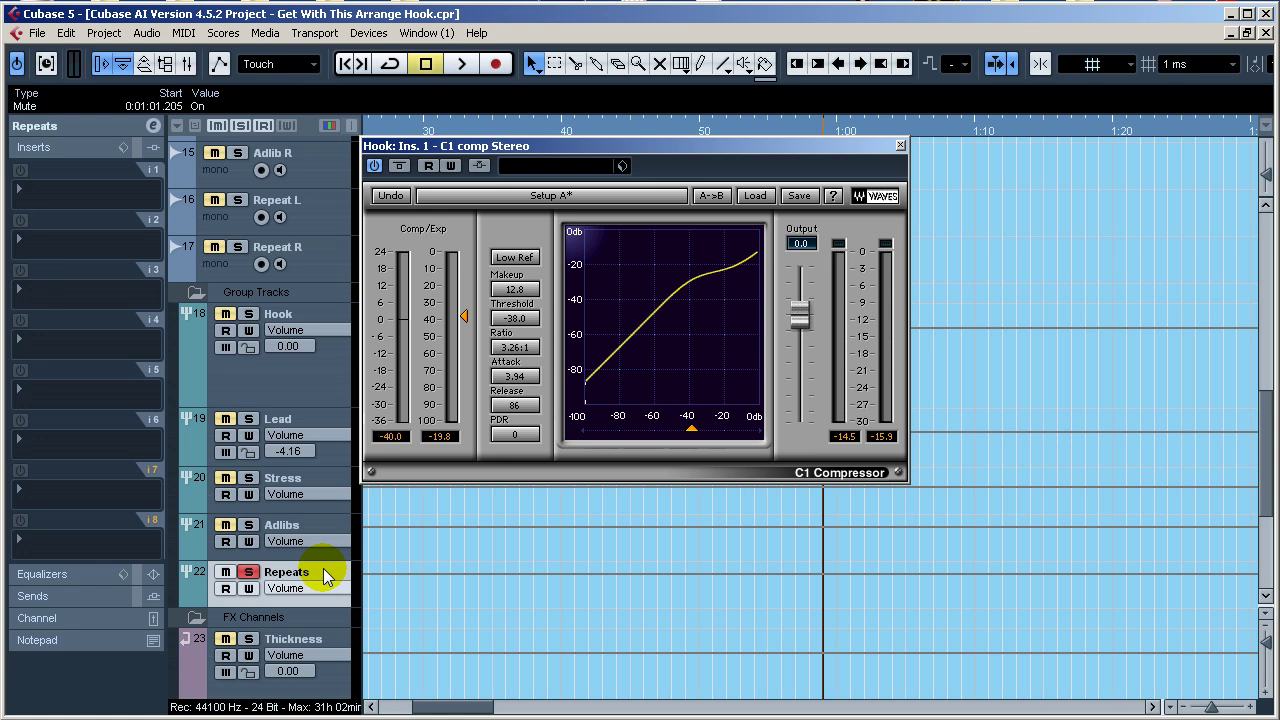
pyautogui.click(325, 523)
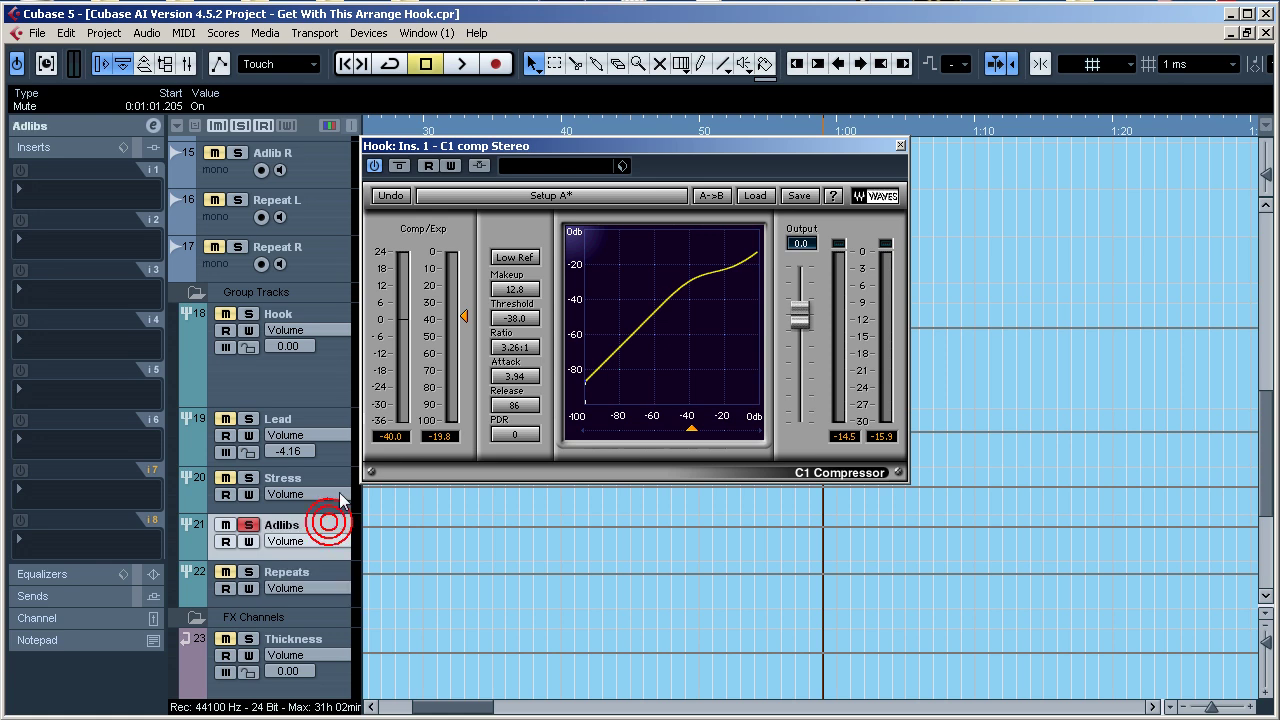
pyautogui.click(322, 371)
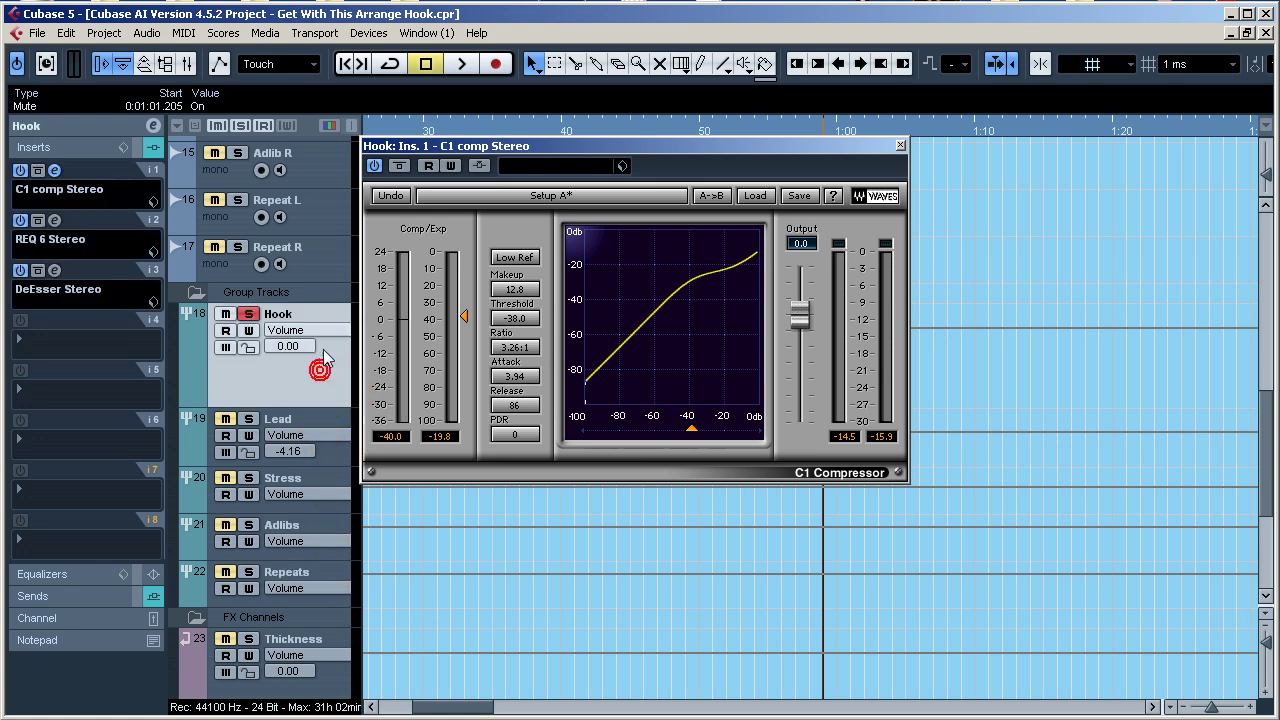
# Take Harmony L and Harmony R out of solo, leaving Hook Center, Hook Left and Hook Right soloed
pyautogui.scroll(2, 333, 266)
pyautogui.scroll(10, 333, 266)
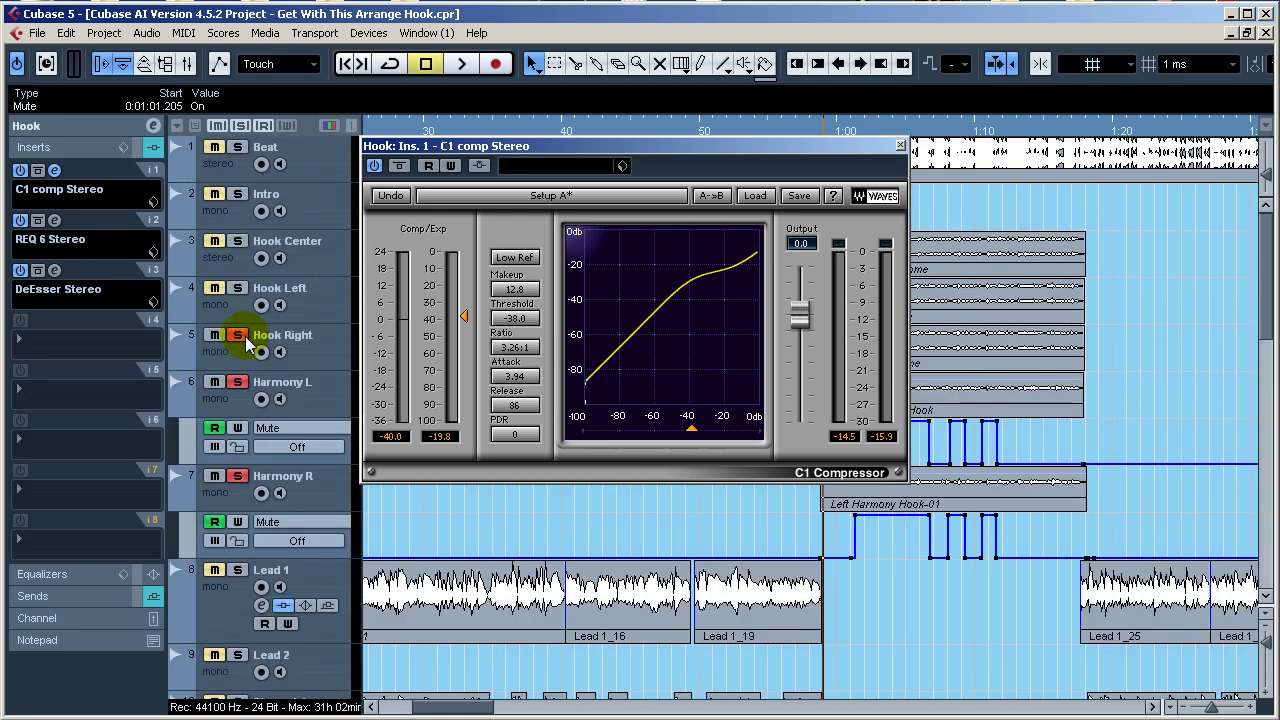
pyautogui.click(240, 476)
pyautogui.click(238, 382)
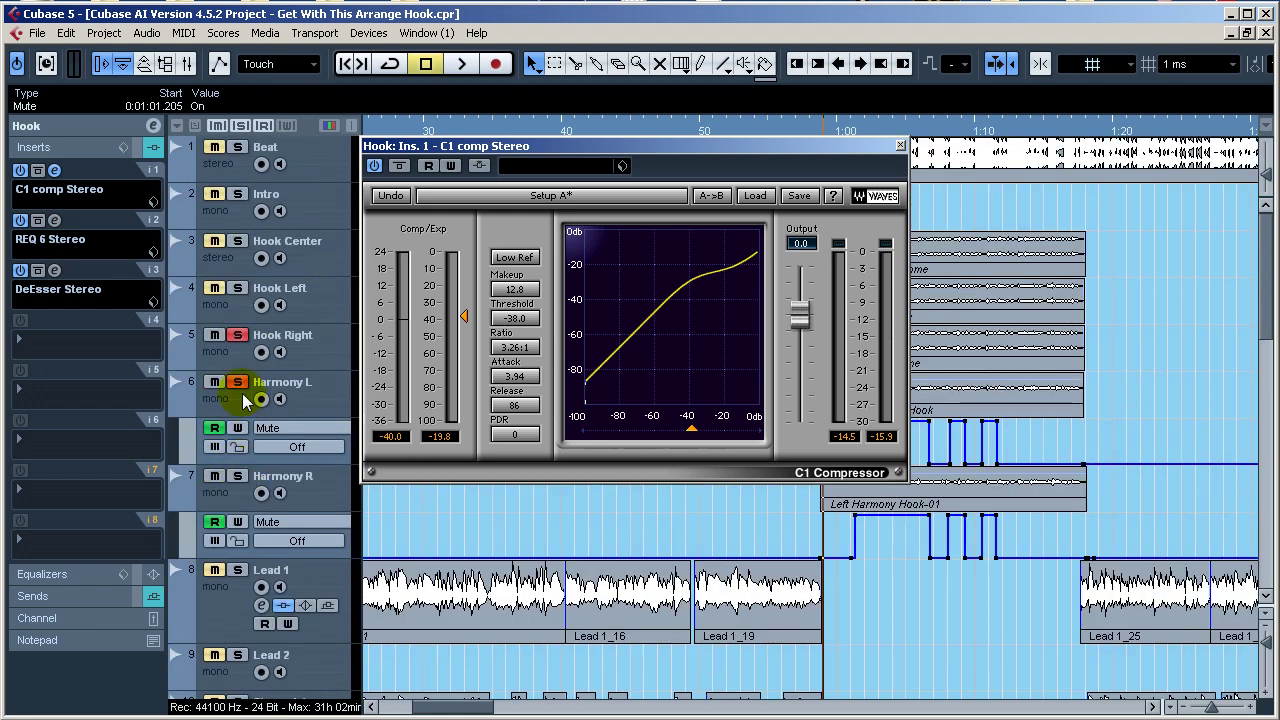
pyautogui.click(238, 288)
pyautogui.click(238, 241)
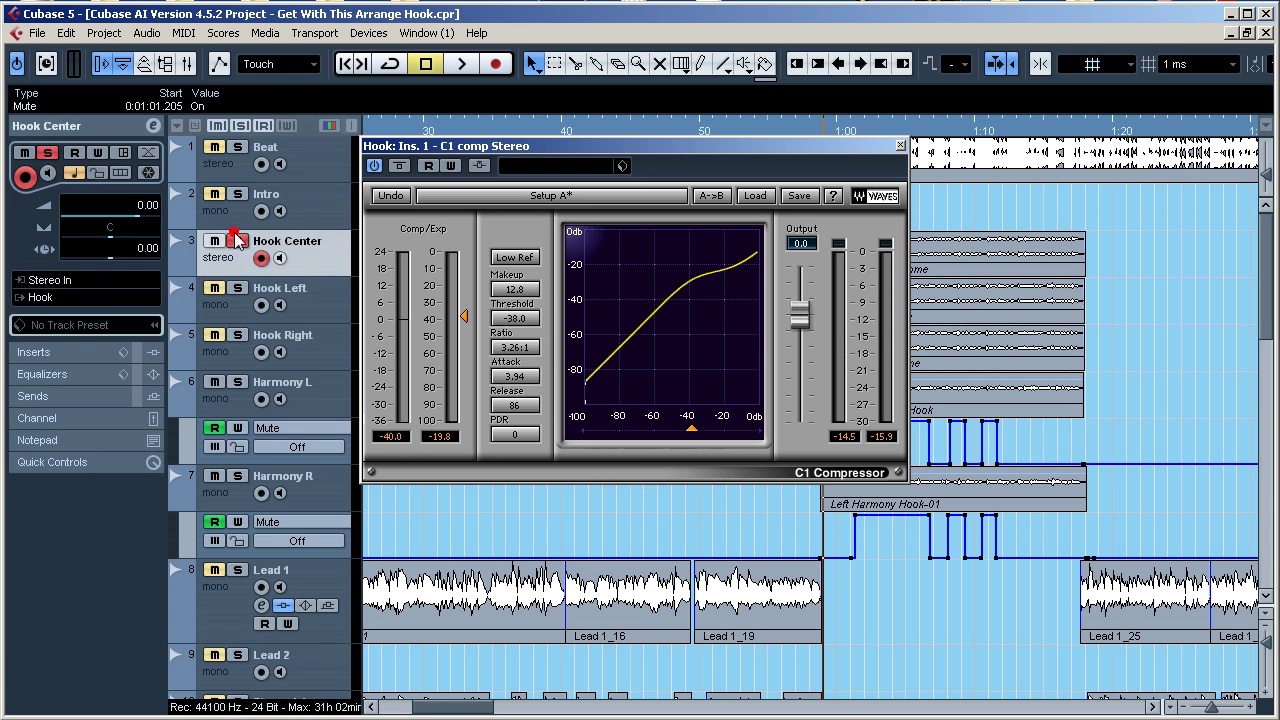
pyautogui.click(247, 292)
pyautogui.click(238, 336)
pyautogui.click(238, 338)
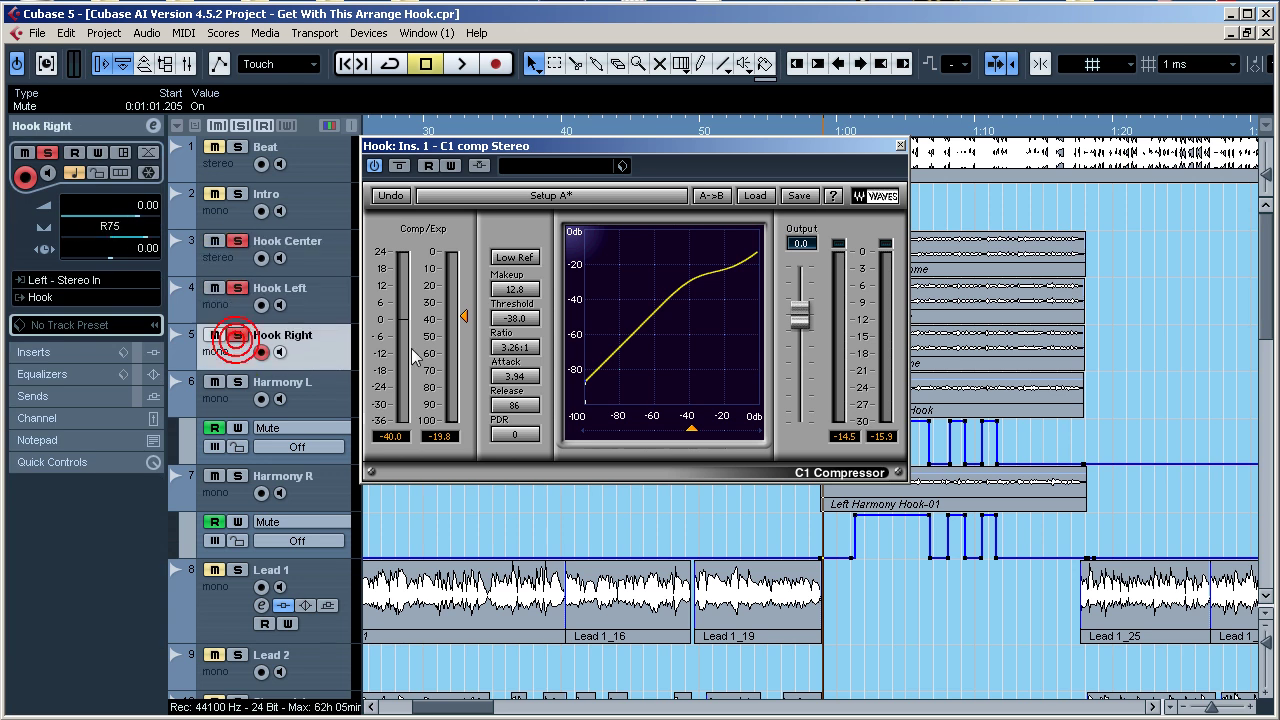
# Select the Hook group and play the hook to watch the C1 compressor's gain reduction without the harmonies
pyautogui.scroll(-4, 320, 386)
pyautogui.scroll(-5, 335, 398)
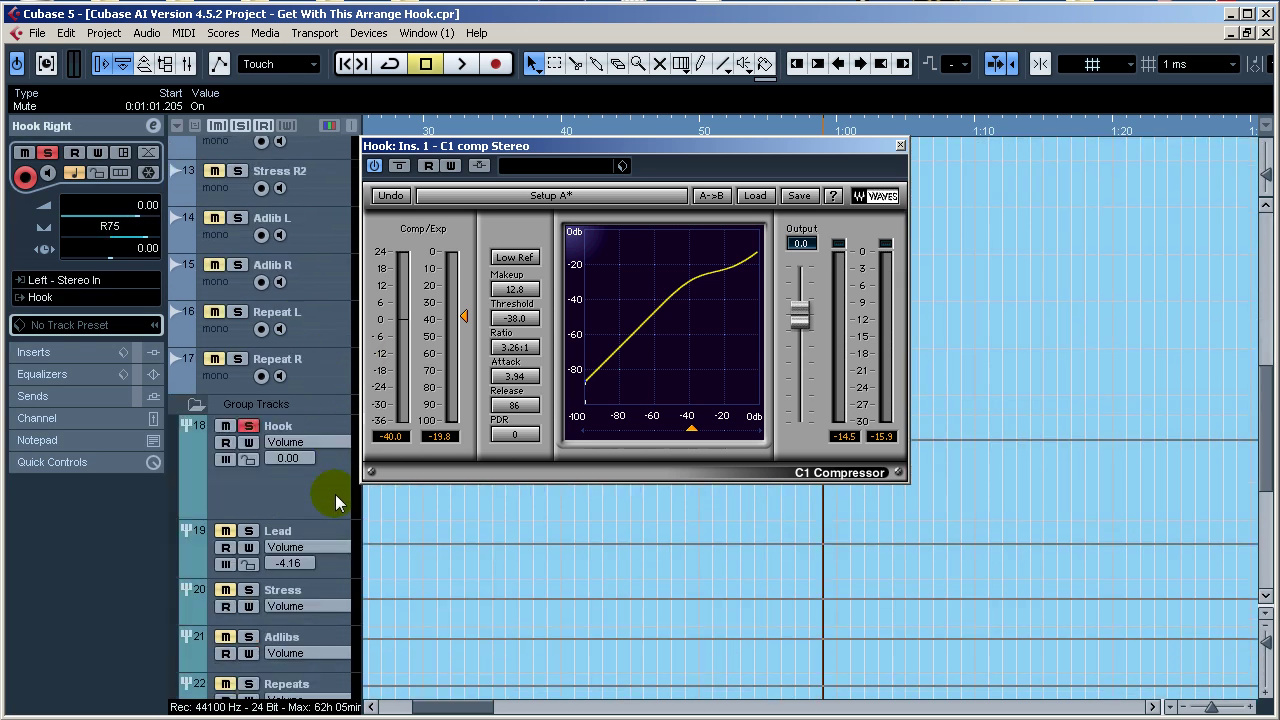
pyautogui.click(335, 494)
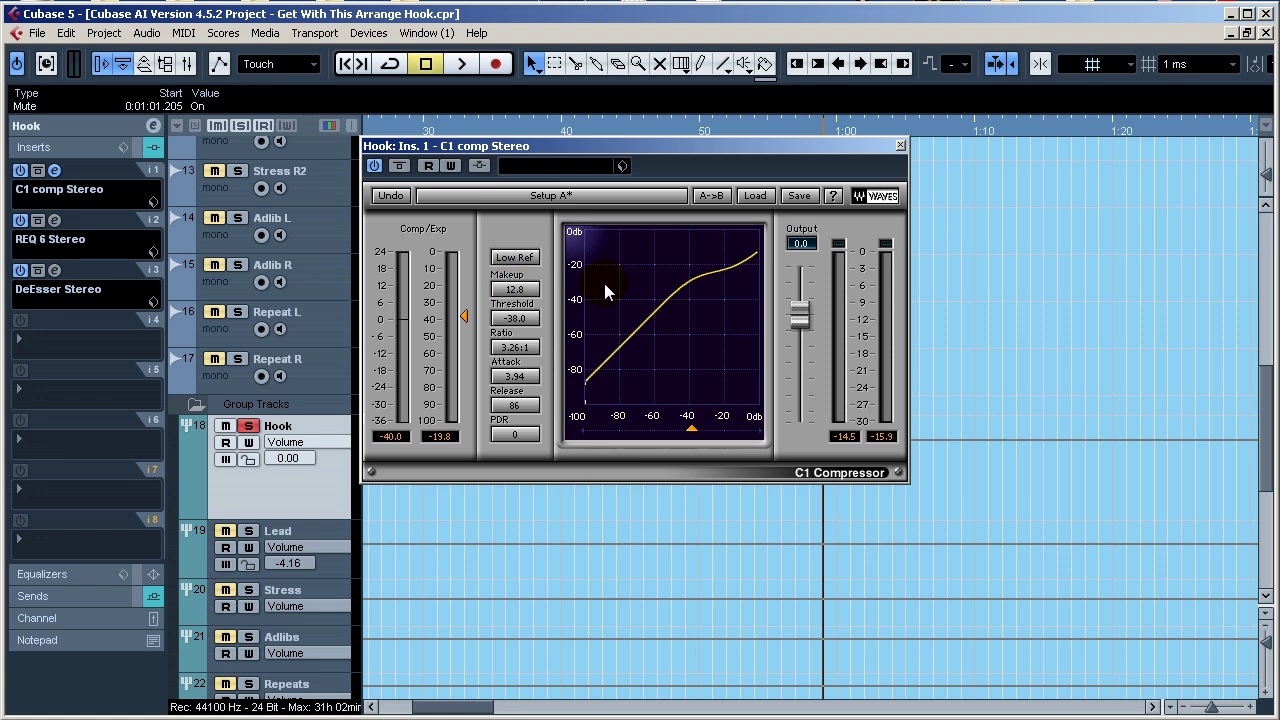
pyautogui.press('space')
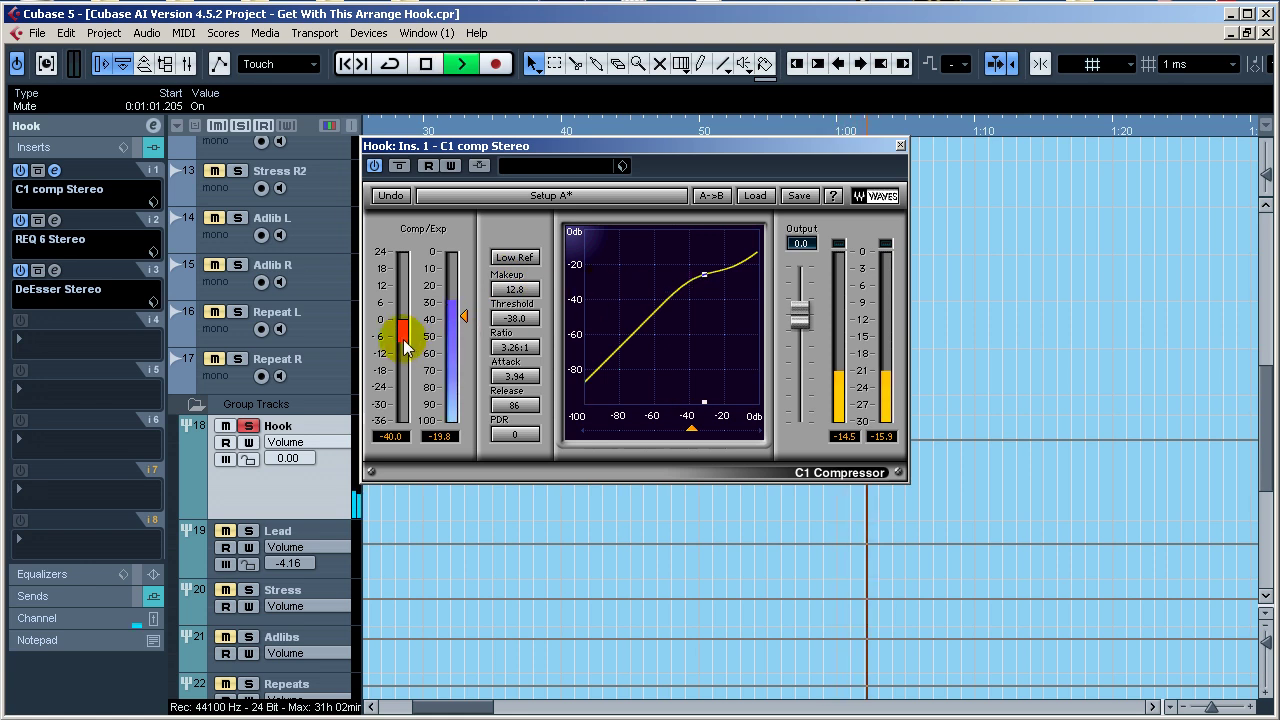
pyautogui.press('space')
# Add Harmony L and Harmony R to the solo and play the hook through the Hook group's C1 compressor
pyautogui.scroll(10, 350, 360)
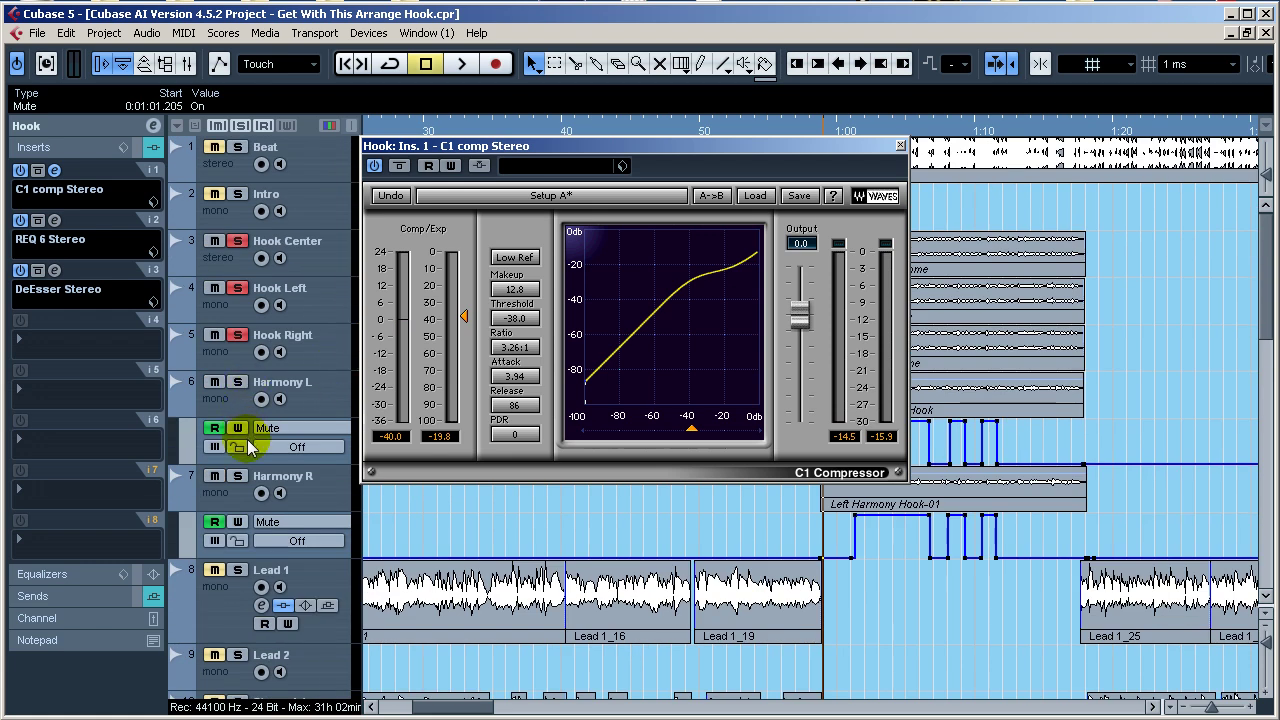
pyautogui.click(243, 404)
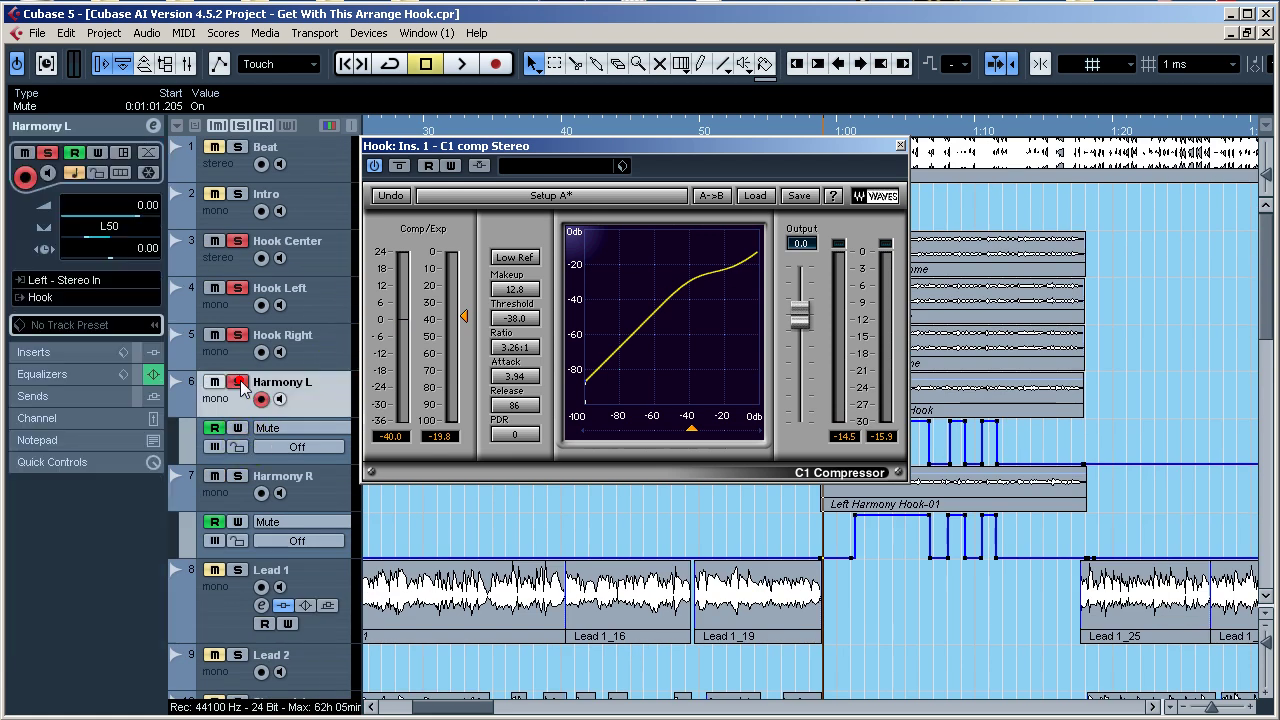
pyautogui.click(241, 478)
pyautogui.press('space')
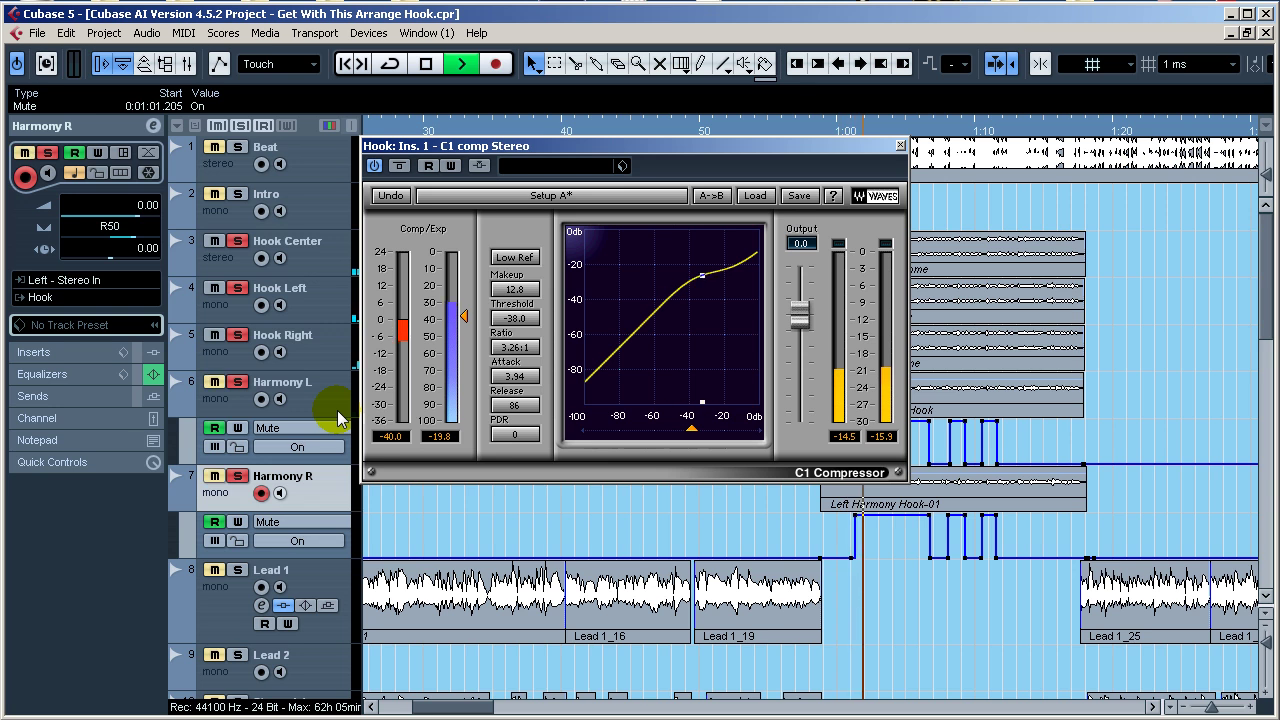
pyautogui.scroll(-10, 338, 418)
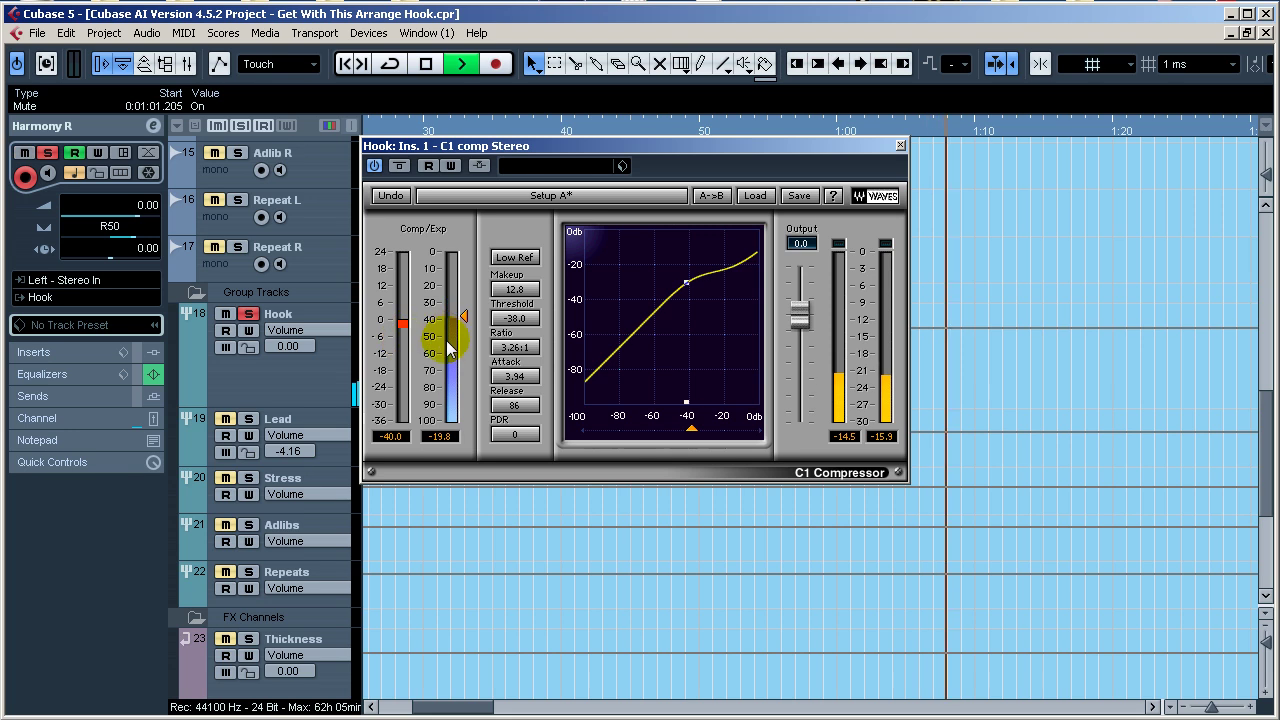
pyautogui.press('space')
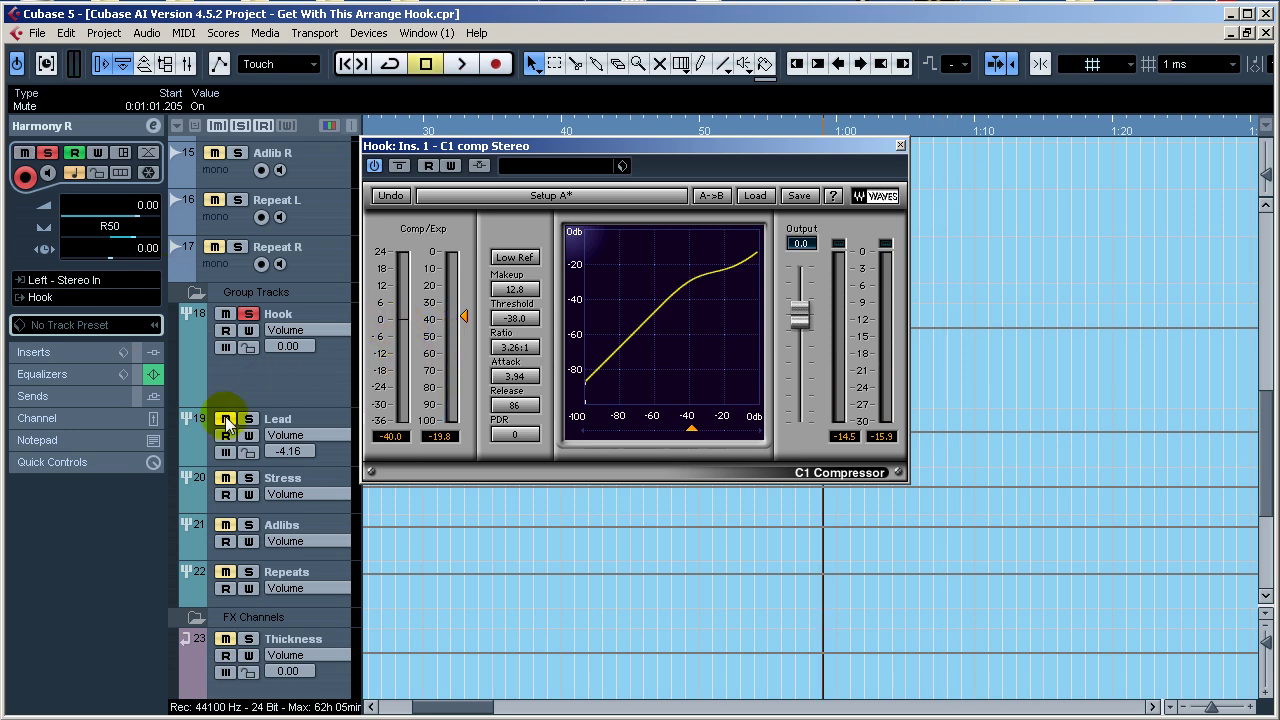
# Close the Hook group's C1 comp Stereo insert and open its REQ 6 Stereo insert
pyautogui.click(308, 383)
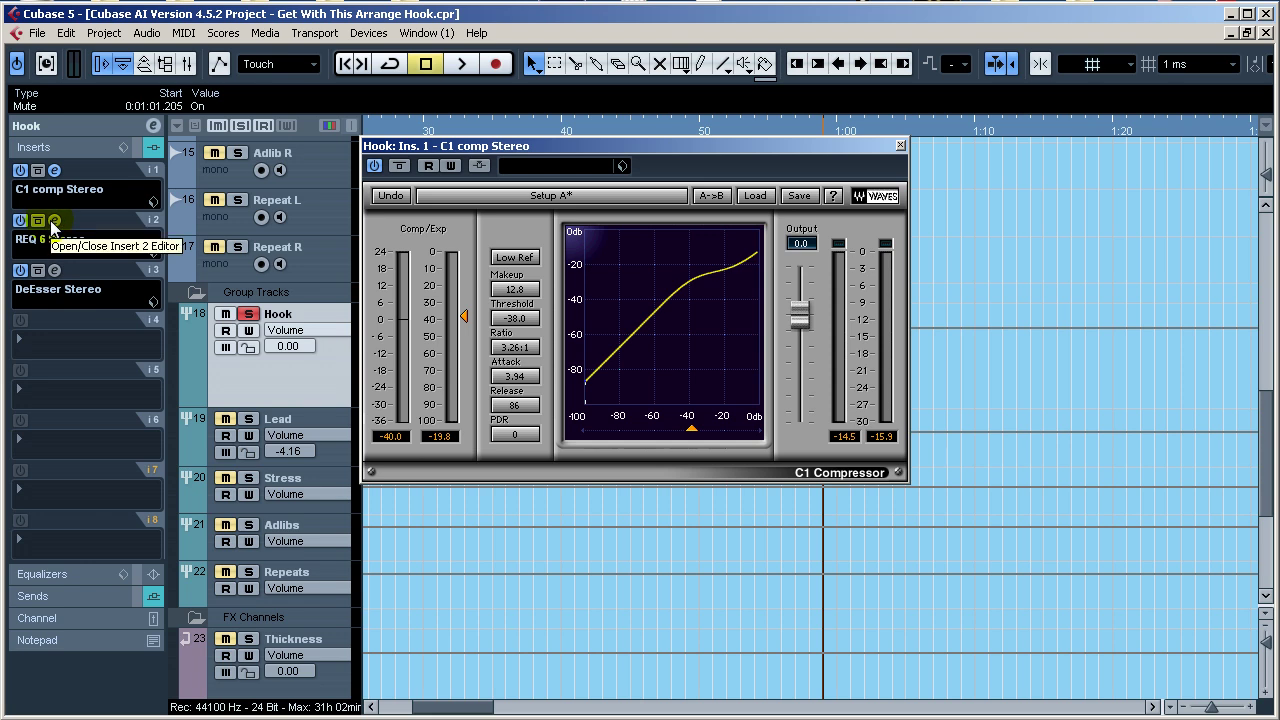
pyautogui.click(900, 147)
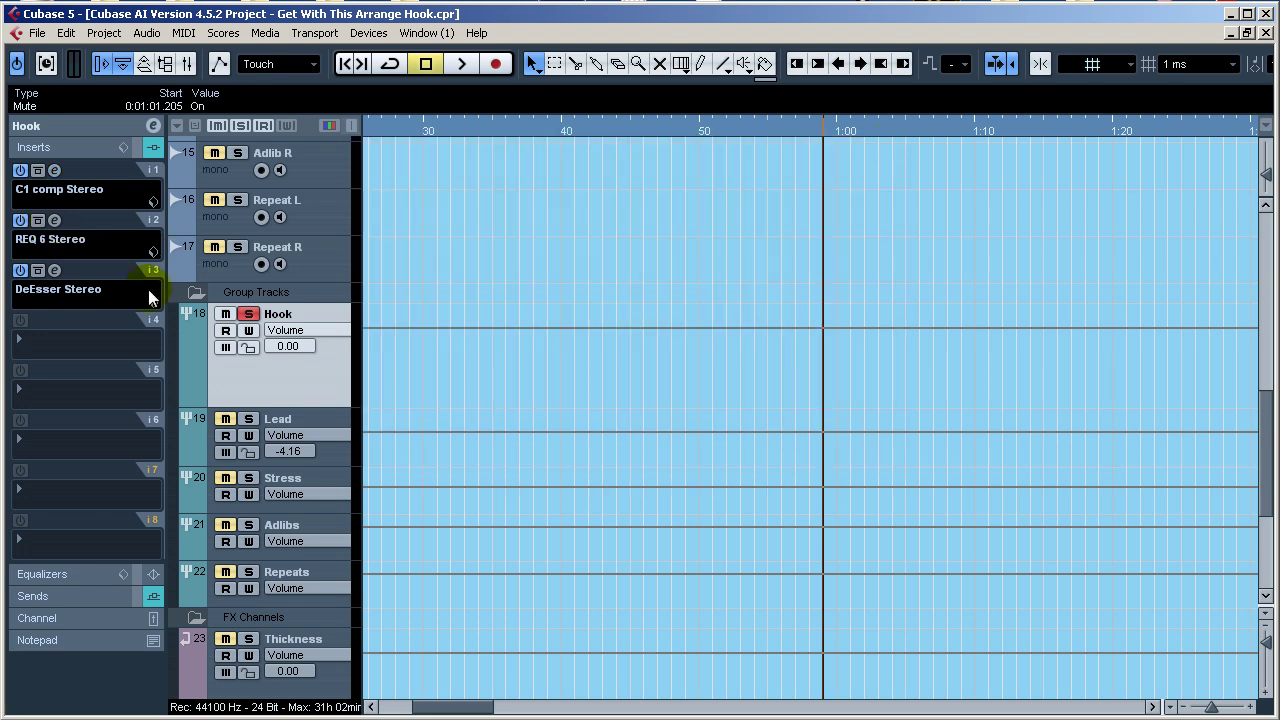
pyautogui.click(54, 221)
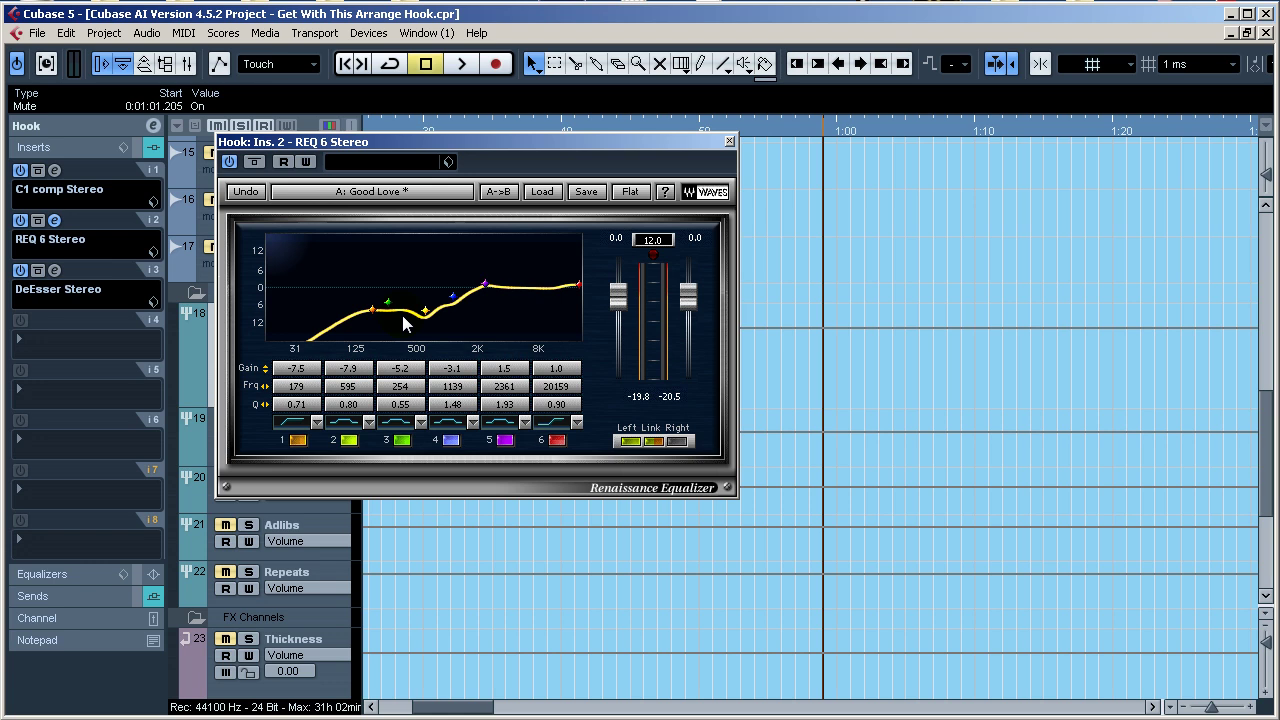
pyautogui.click(329, 590)
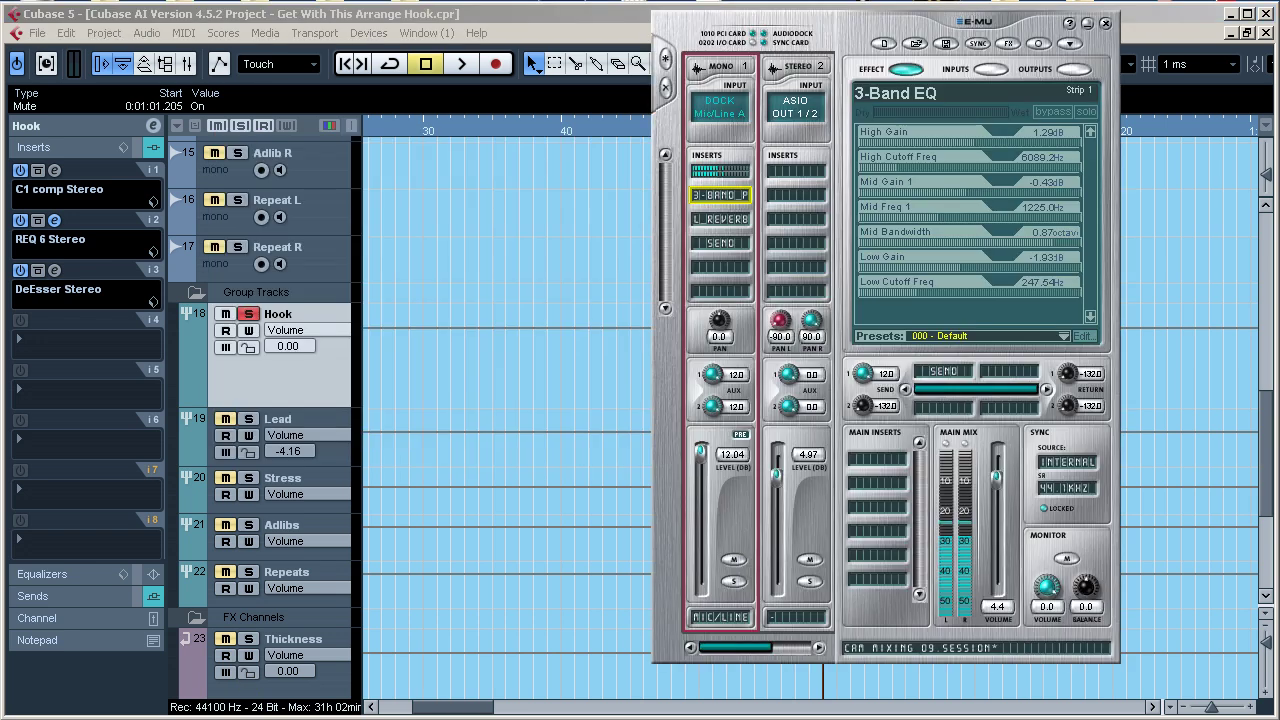
pyautogui.click(727, 278)
pyautogui.click(1088, 23)
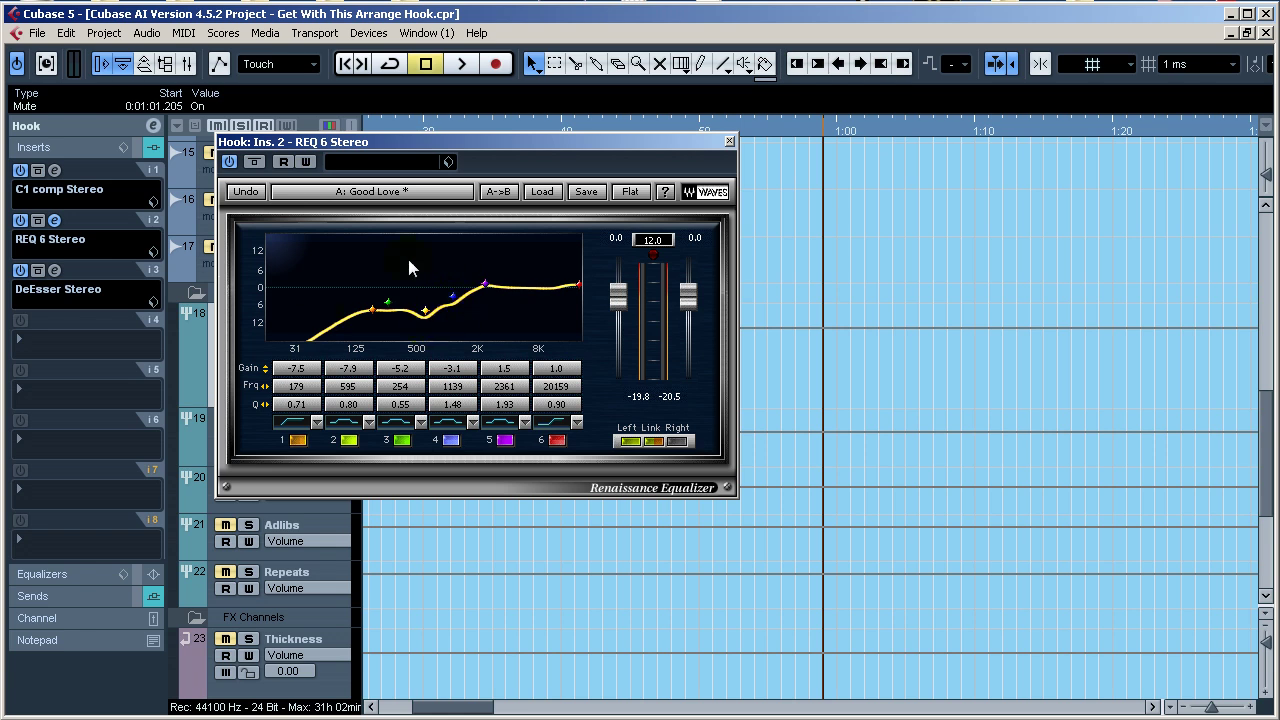
# Move the REQ 6 Stereo window clear of the track list and look at the filter types available for band 1
pyautogui.moveTo(390, 140); pyautogui.dragTo(620, 138)
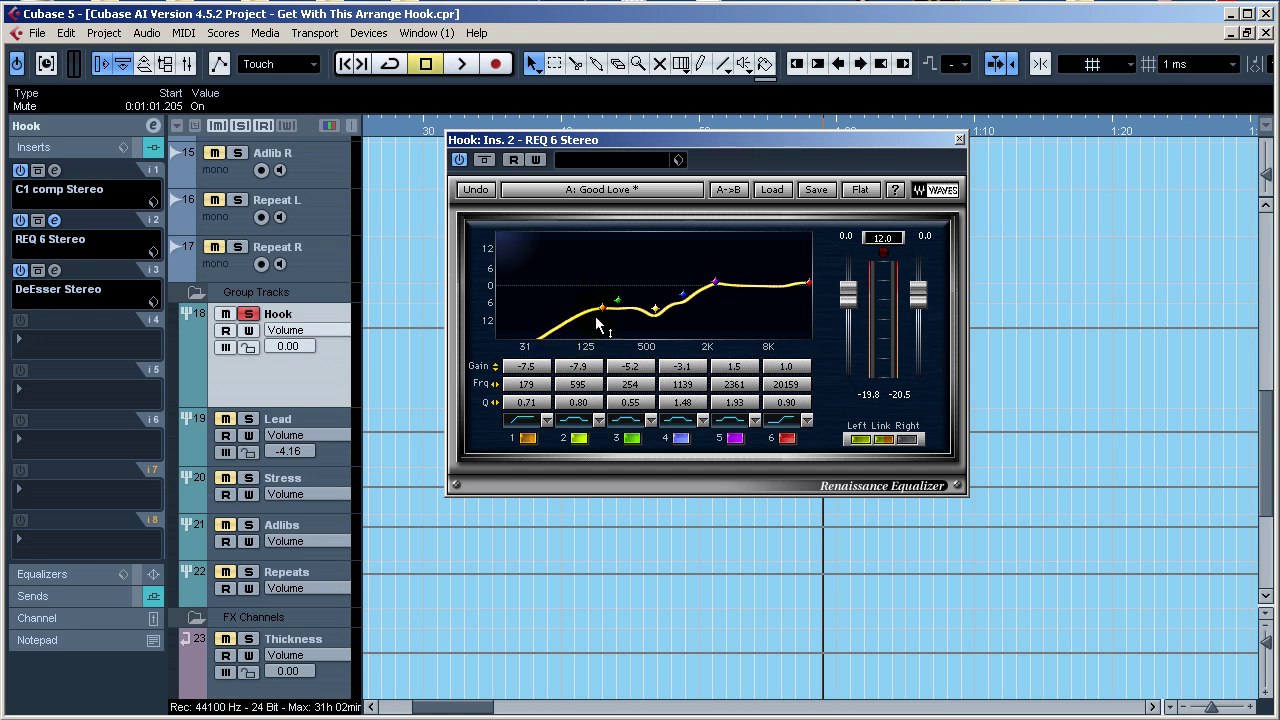
pyautogui.click(545, 421)
pyautogui.click(597, 481)
# Open the Hook group's DeEsser Stereo insert beside the equalizer and play the hook to watch its attenuation
pyautogui.click(55, 270)
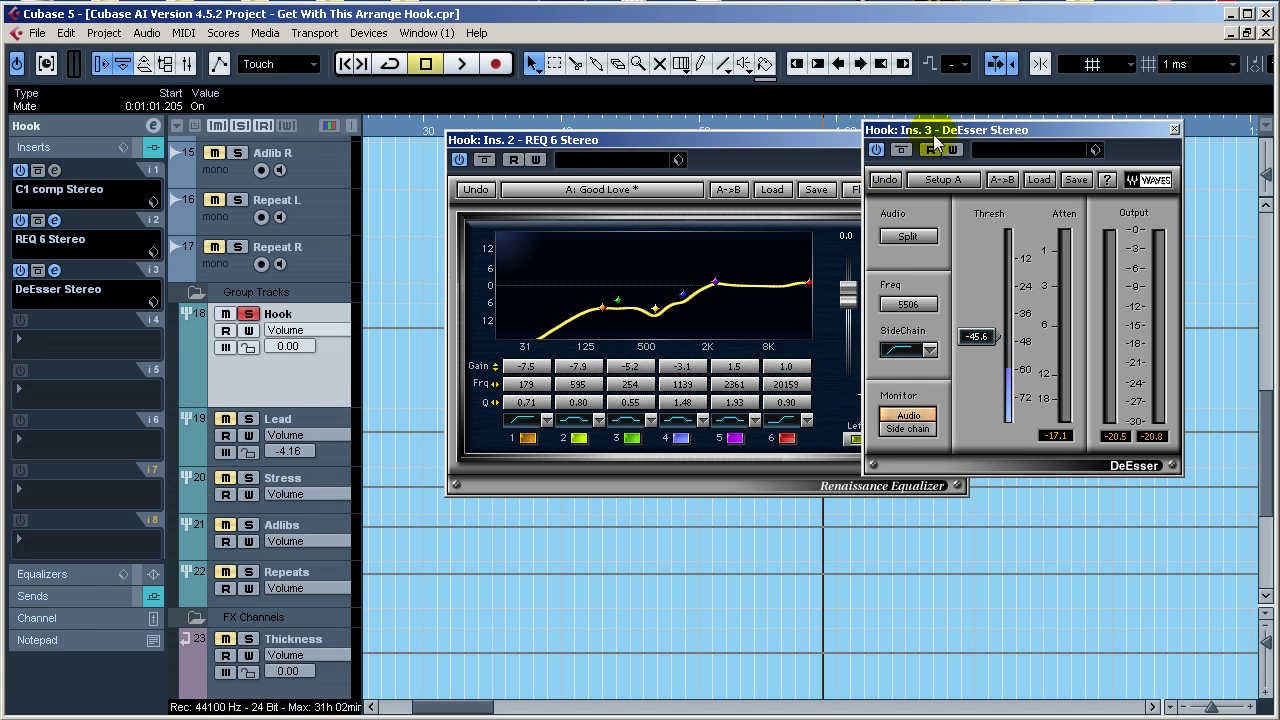
pyautogui.moveTo(935, 137); pyautogui.dragTo(830, 158)
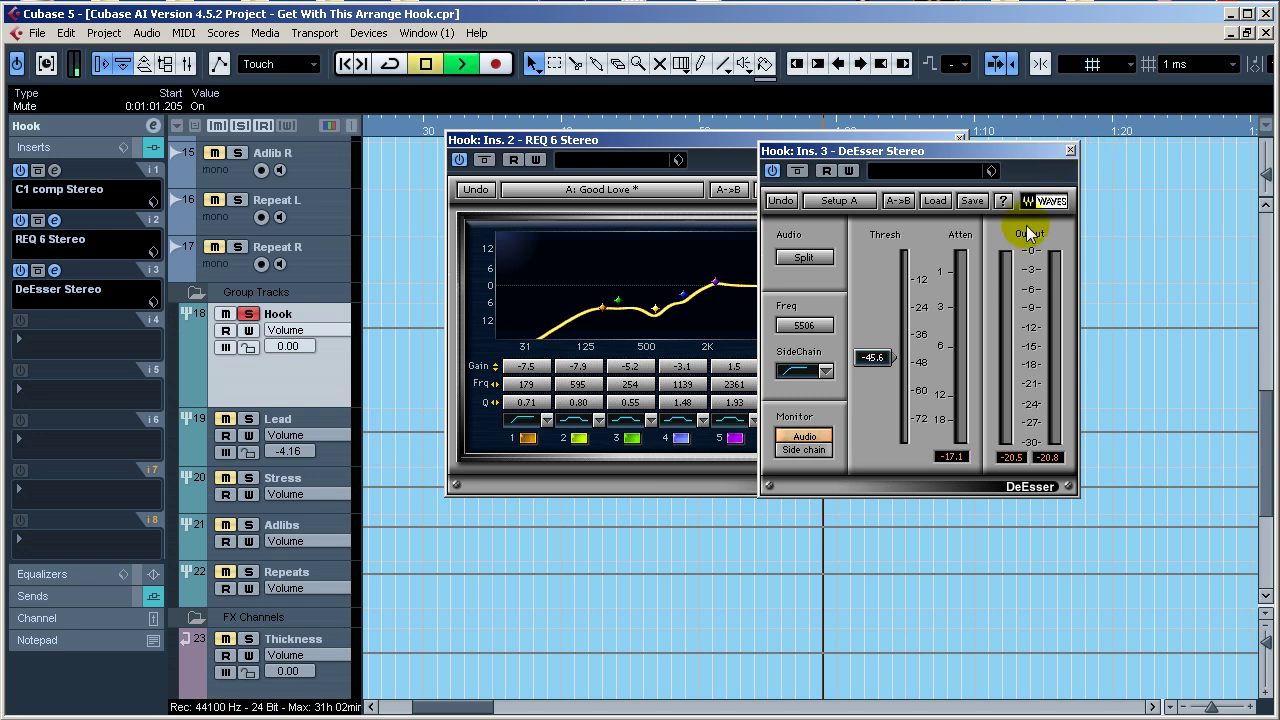
pyautogui.press('space')
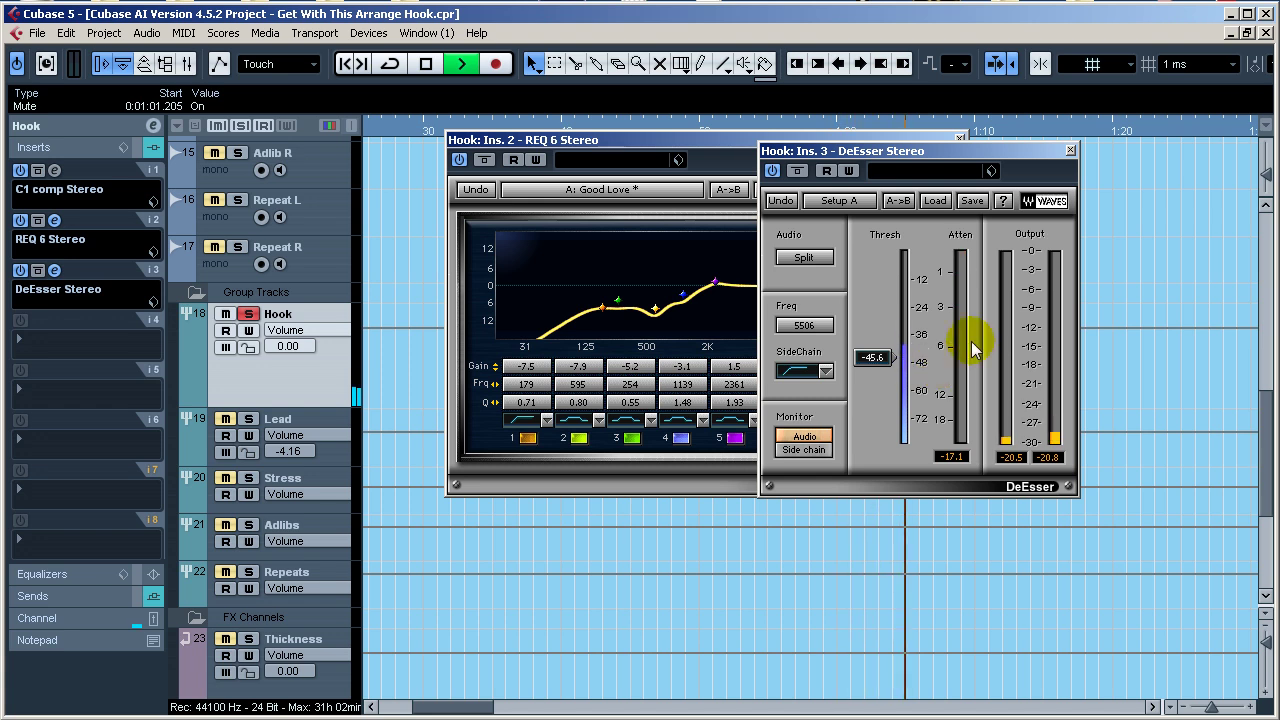
pyautogui.press('space')
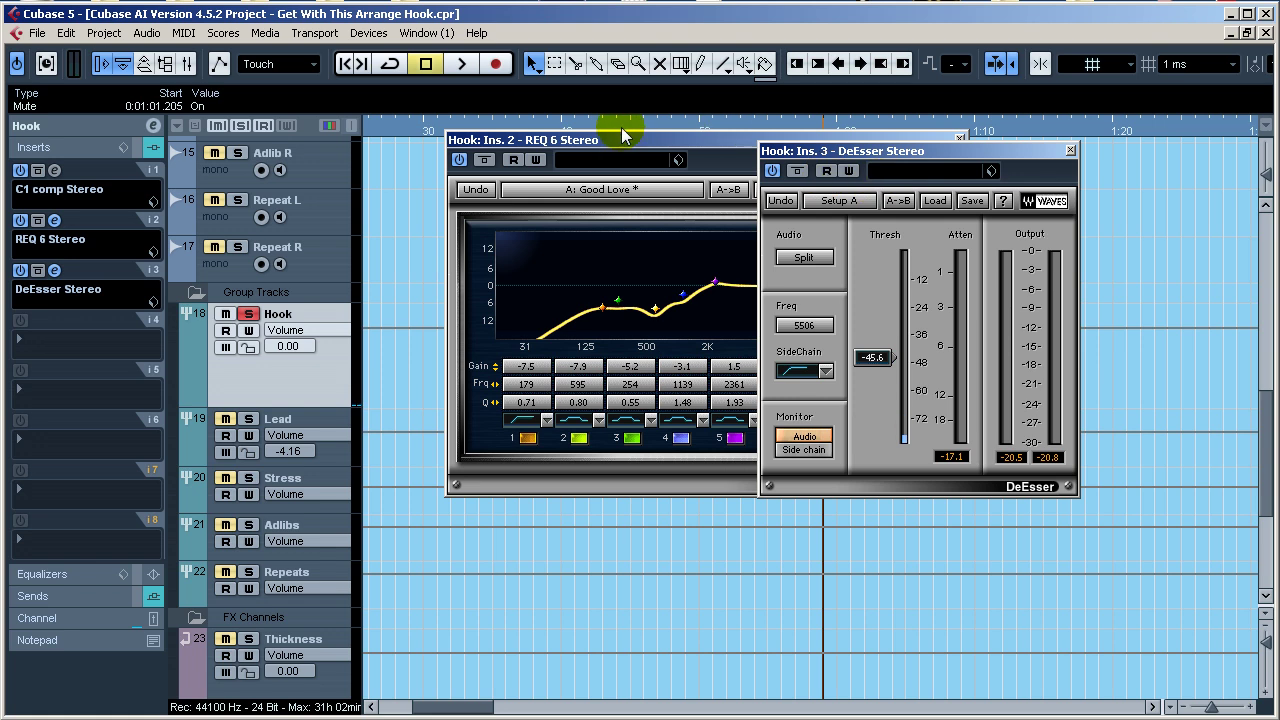
# Audition the hook with the DeEsser active from two points shortly after its start
pyautogui.click(840, 122)
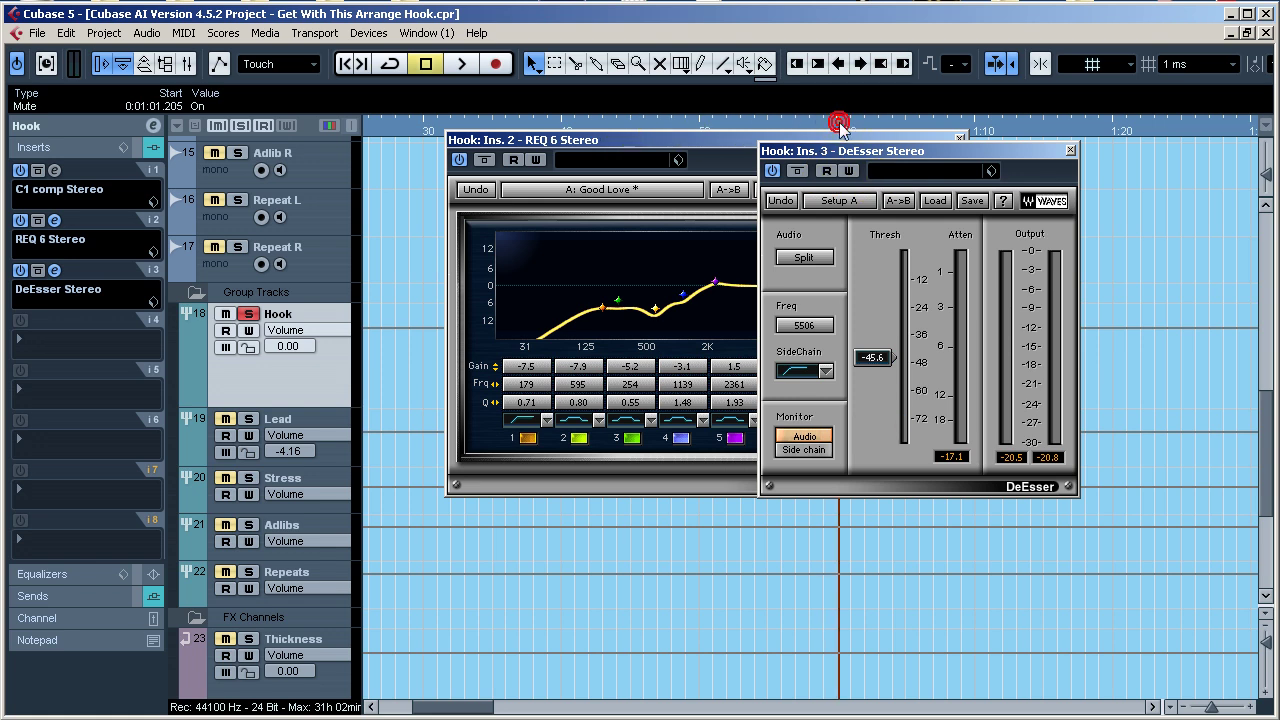
pyautogui.press('space')
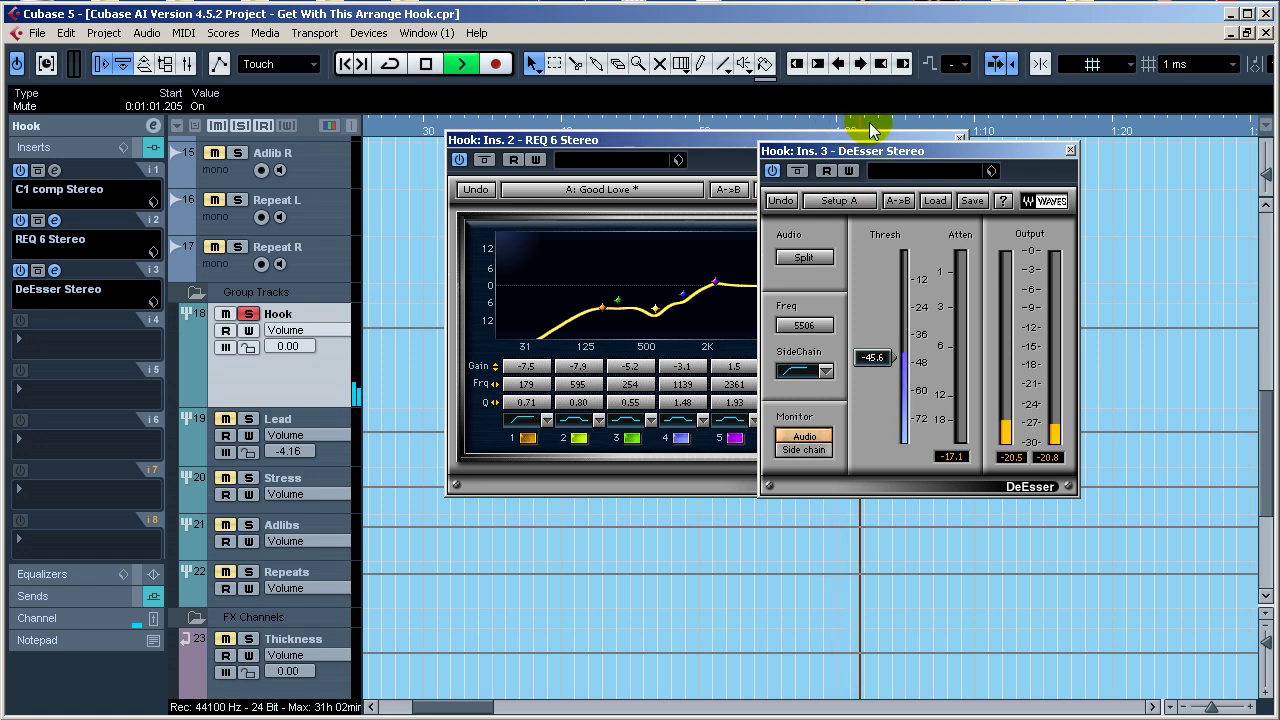
pyautogui.click(870, 122)
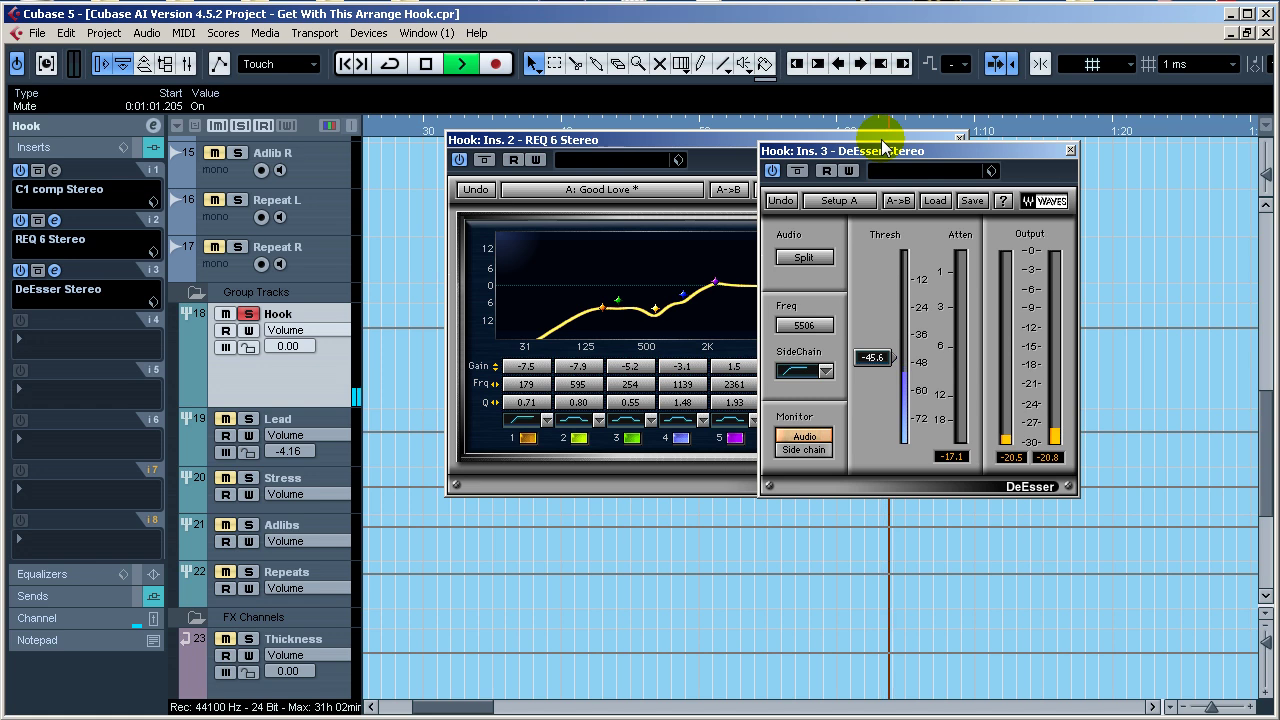
pyautogui.press('space')
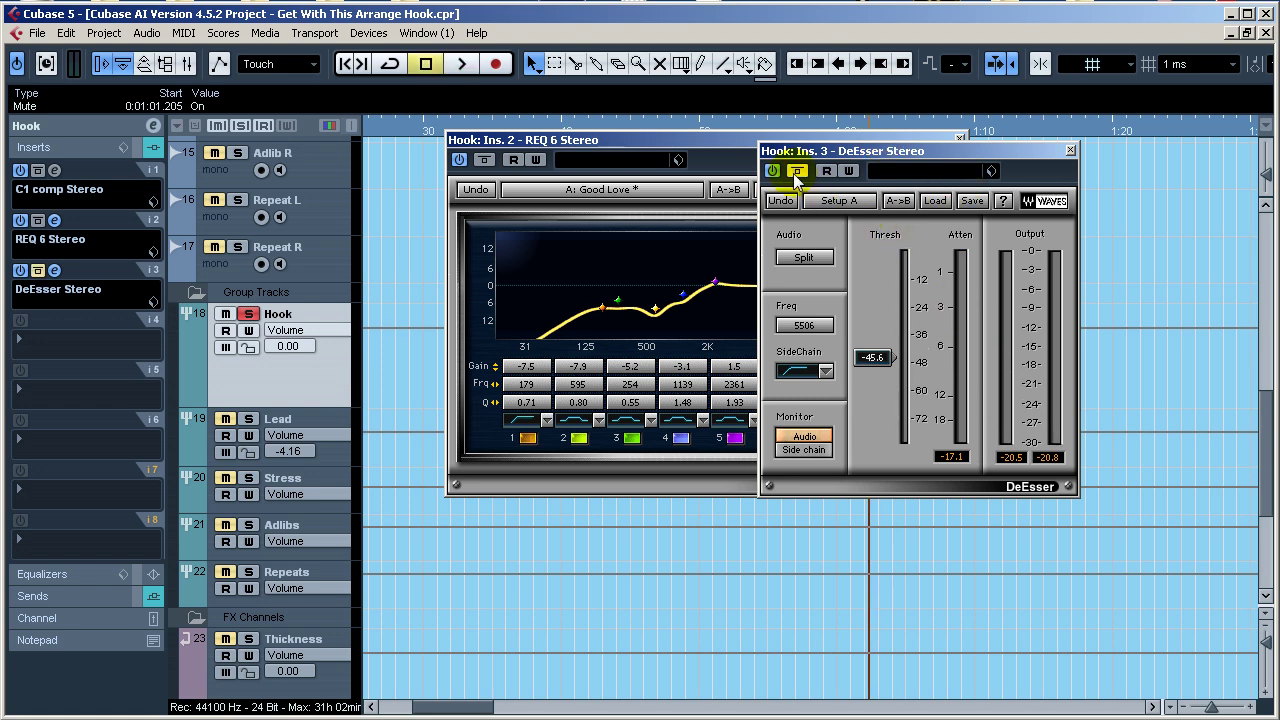
# Audition the opening of the hook several times with the Hook group's DeEsser bypassed
pyautogui.press('space')
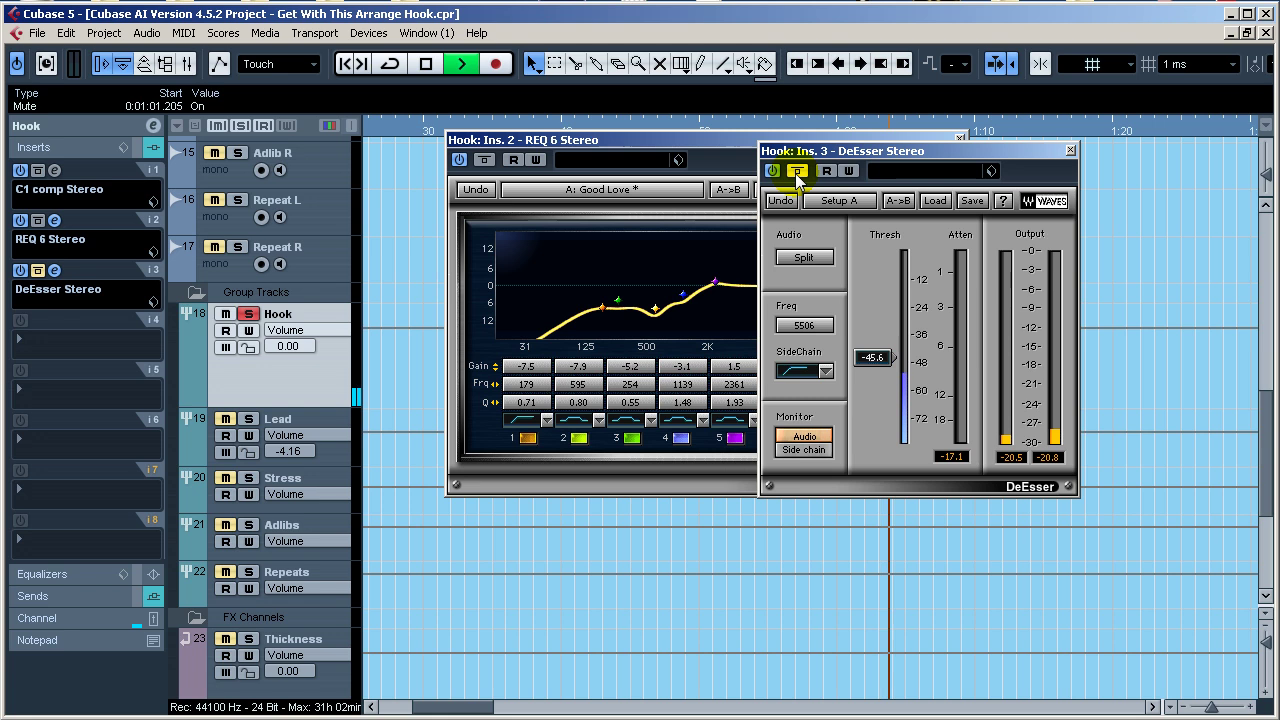
pyautogui.press('space')
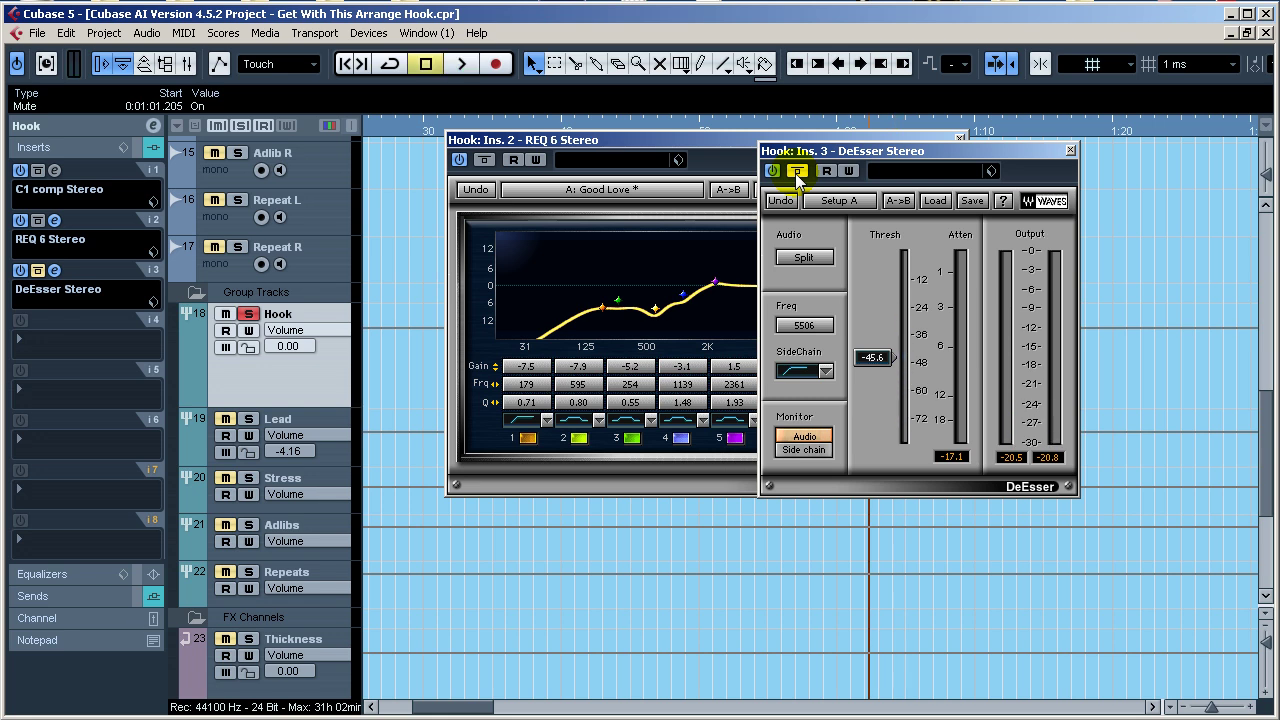
pyautogui.press('space')
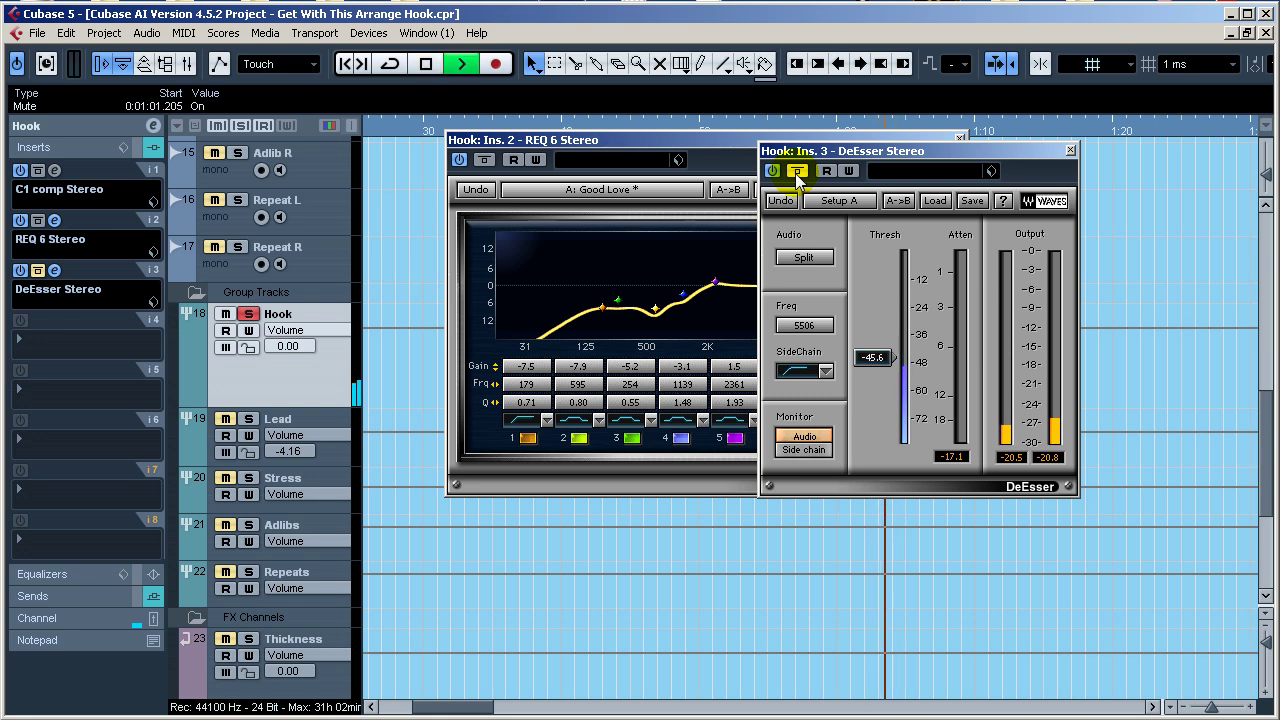
pyautogui.press('space')
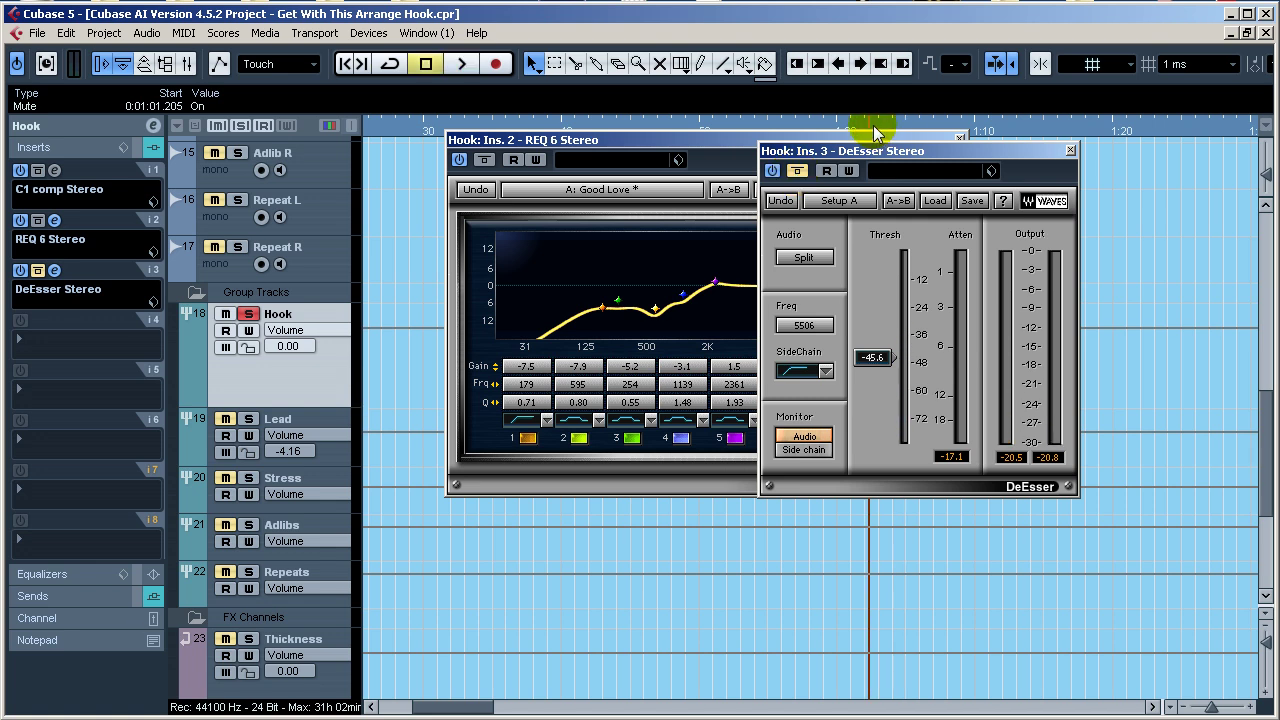
pyautogui.press('space')
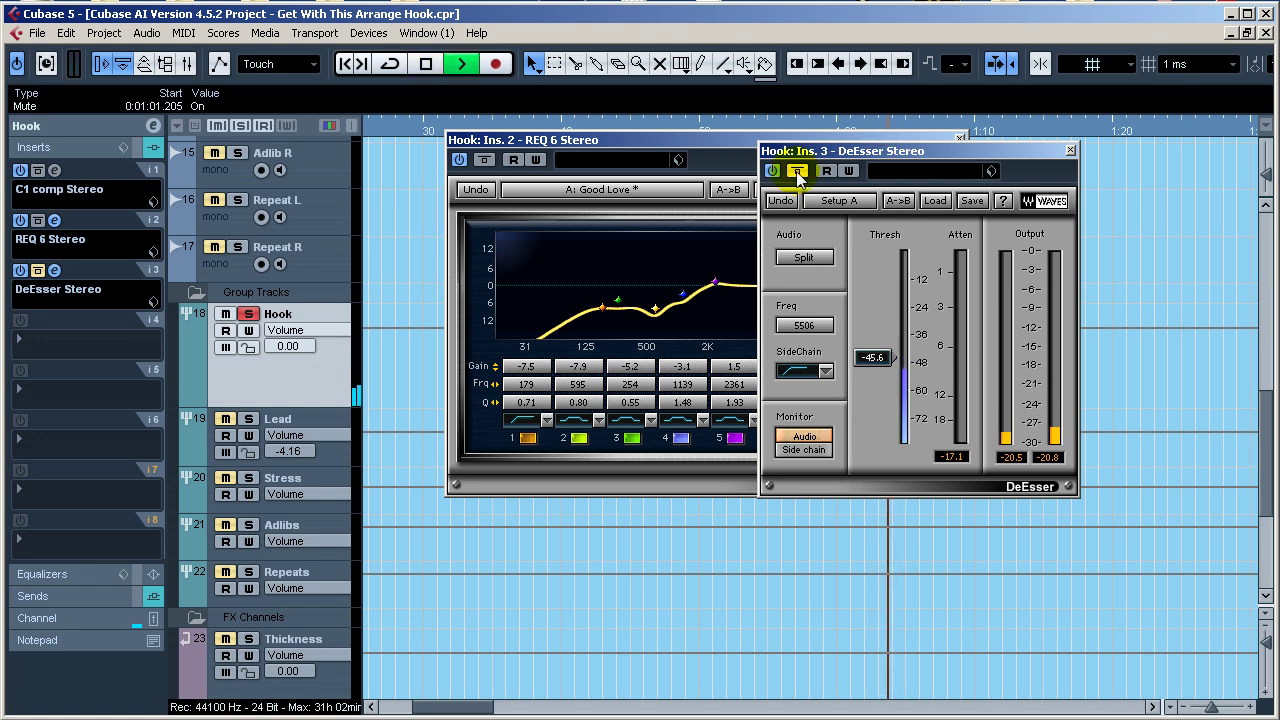
pyautogui.press('space')
# Restart the hook from just after 1:00 and compare its sound with the DeEsser active and bypassed
pyautogui.click(878, 127)
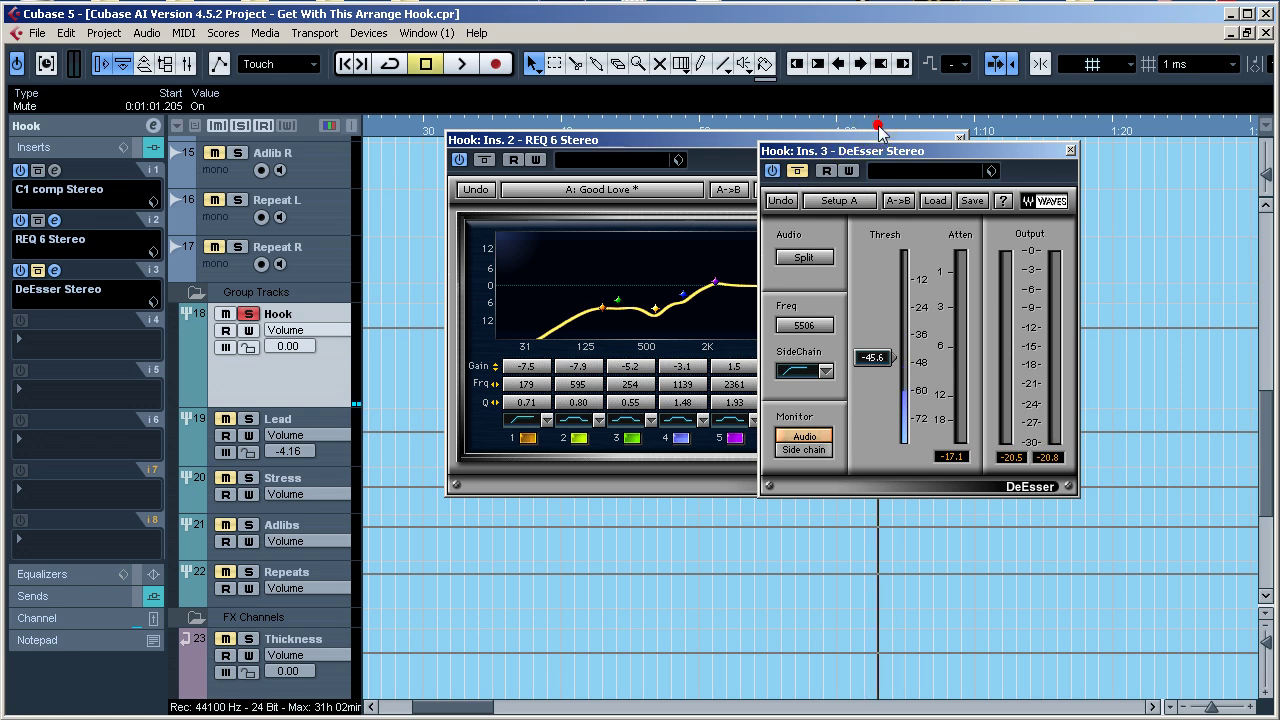
pyautogui.press('space')
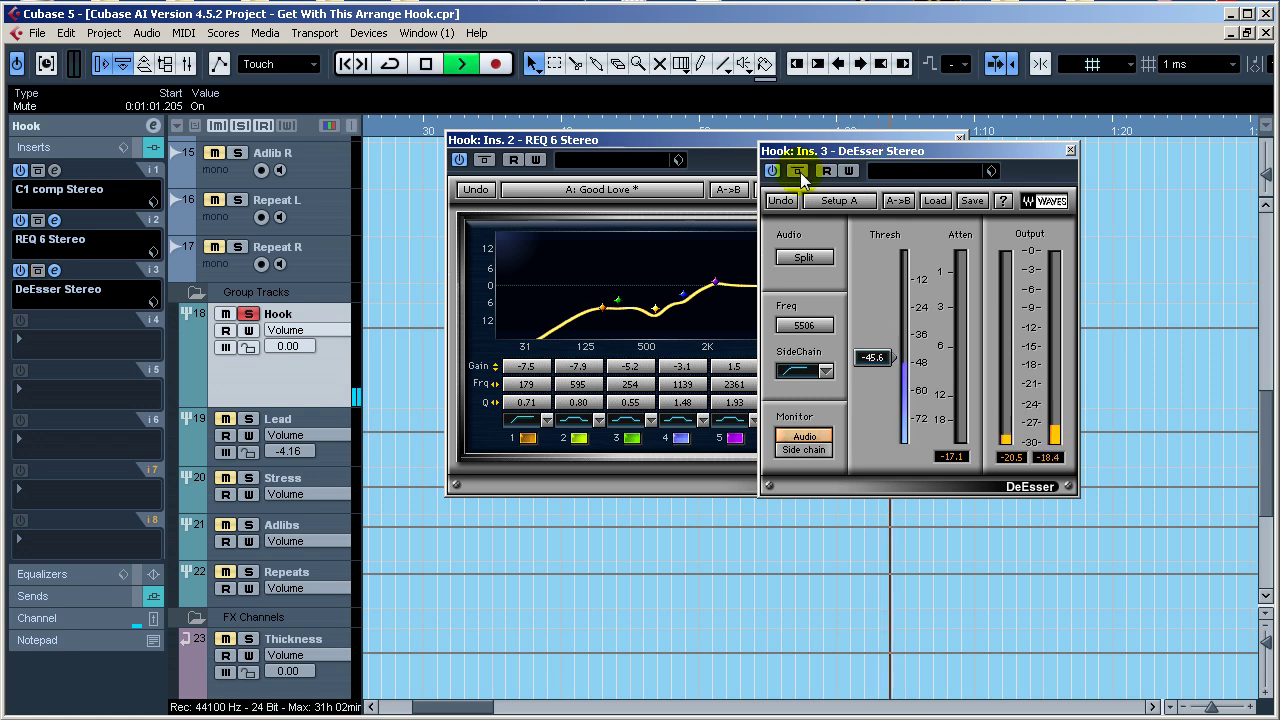
pyautogui.click(798, 171)
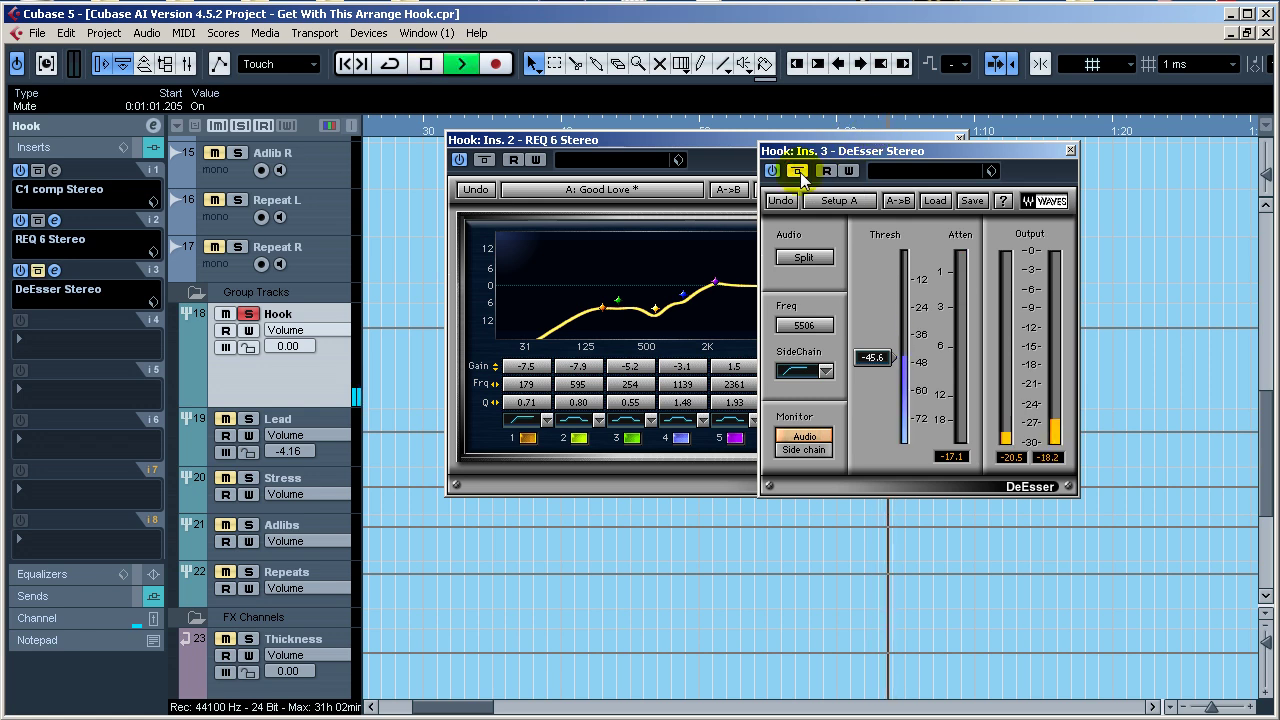
pyautogui.press('space')
pyautogui.press('space')
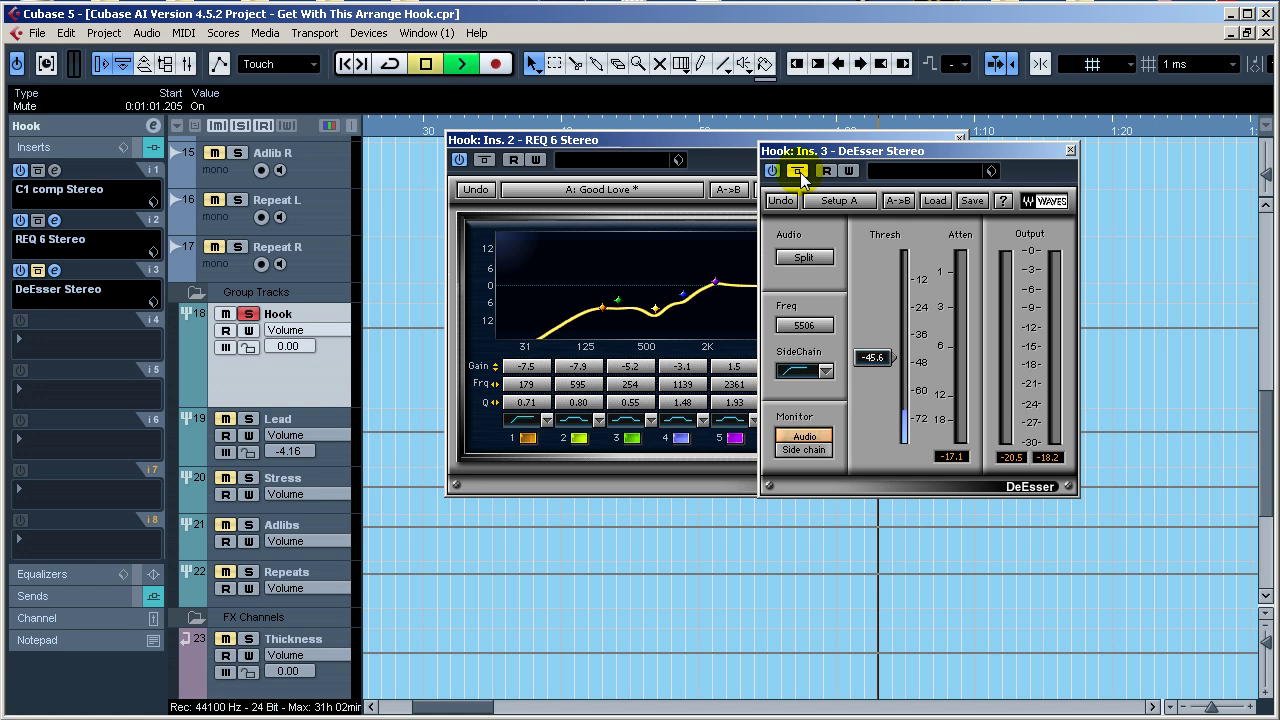
pyautogui.press('space')
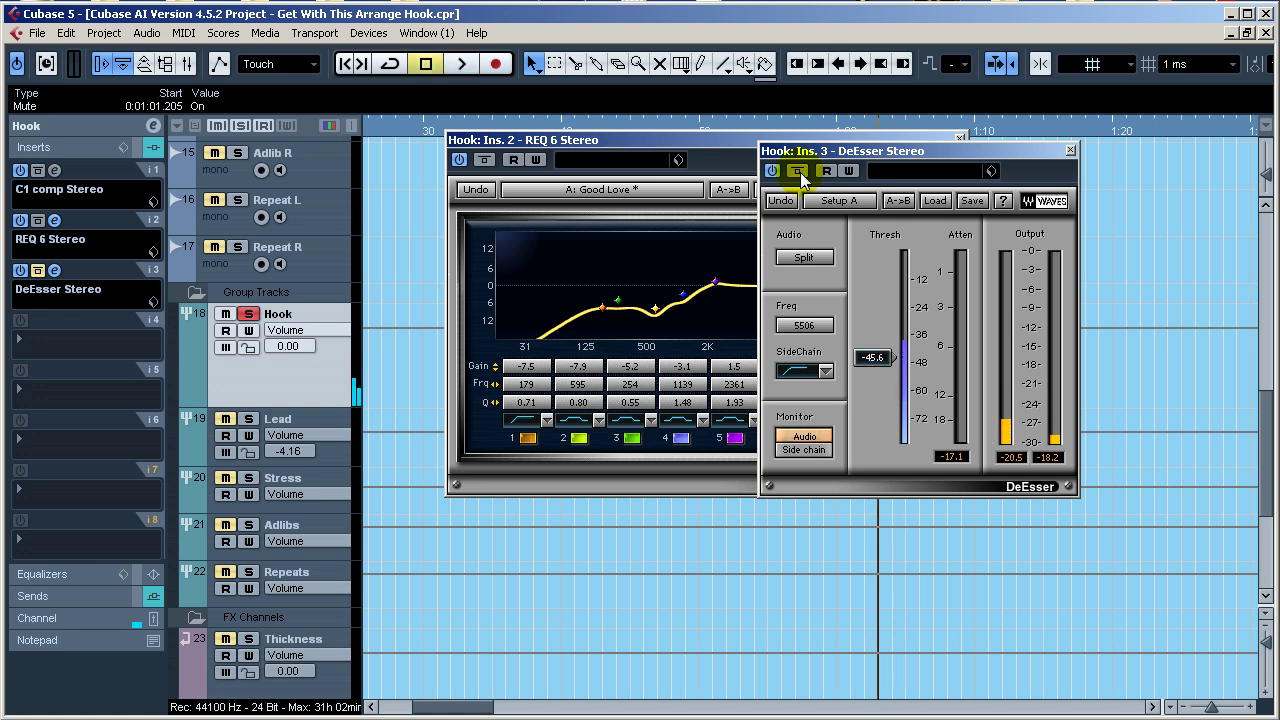
pyautogui.click(798, 171)
pyautogui.press('space')
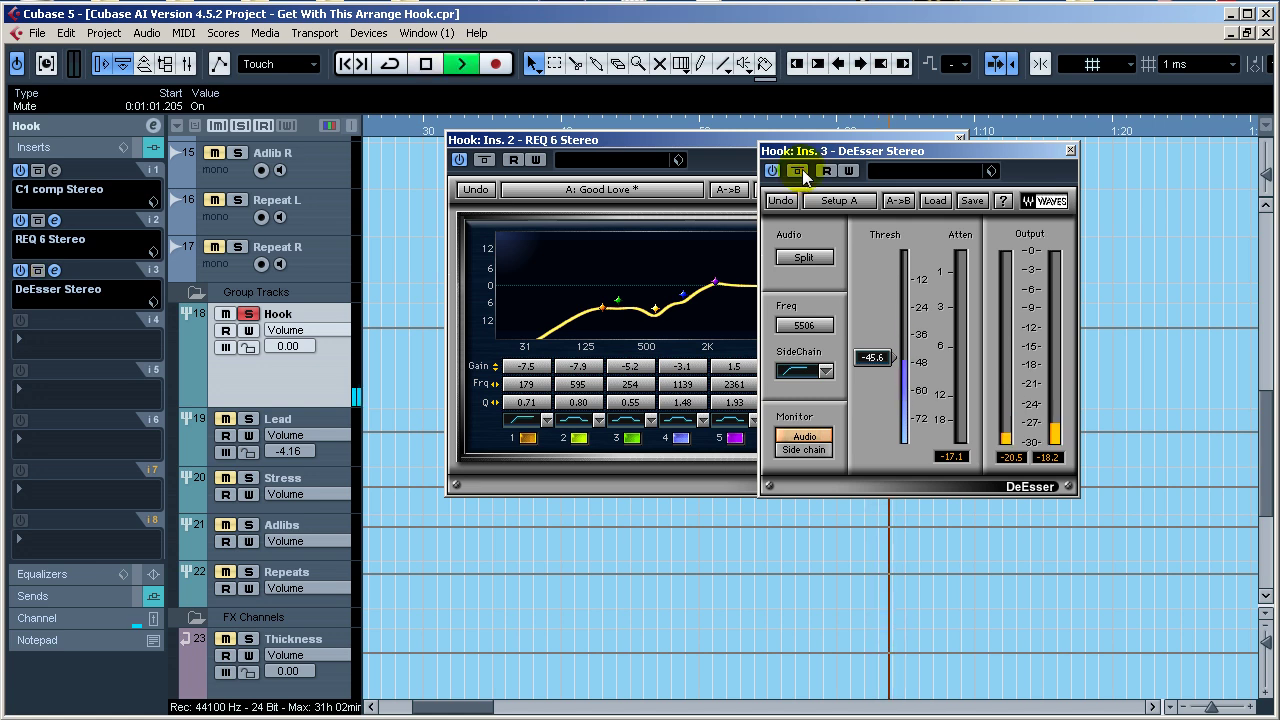
pyautogui.press('space')
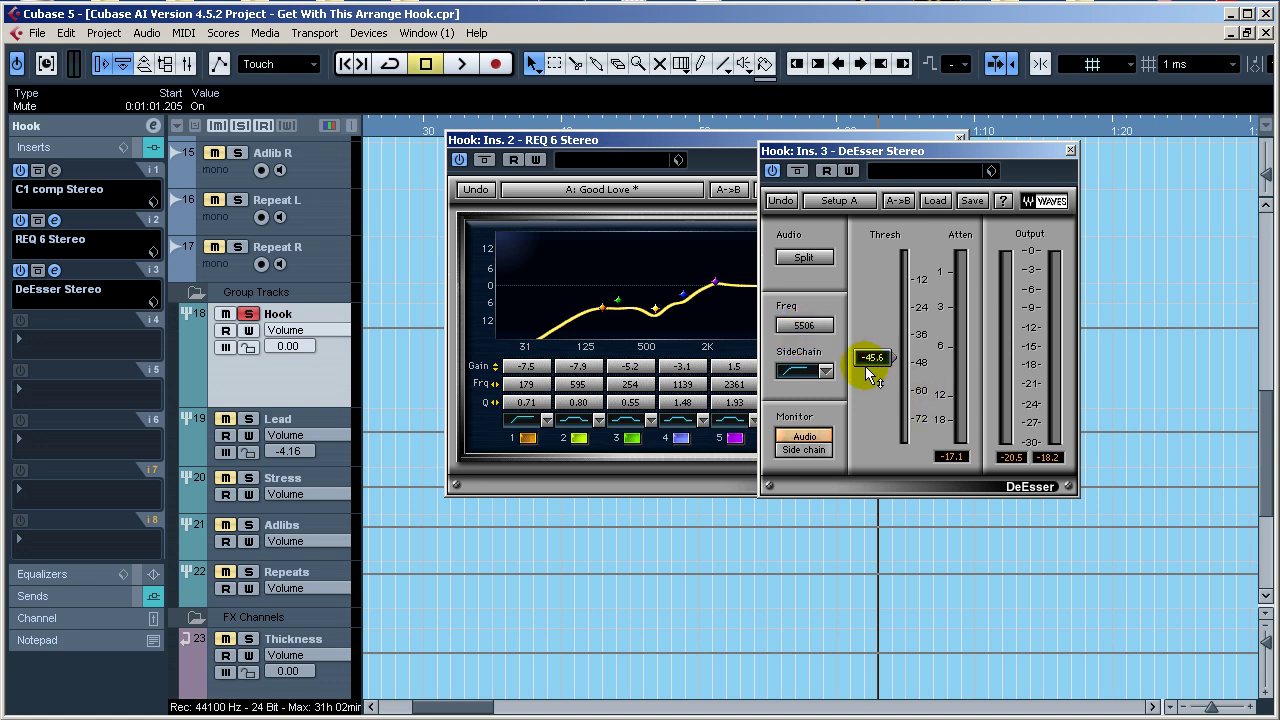
# Try the BandPass side-chain filter in the DeEsser and return it to HighPass
pyautogui.click(824, 372)
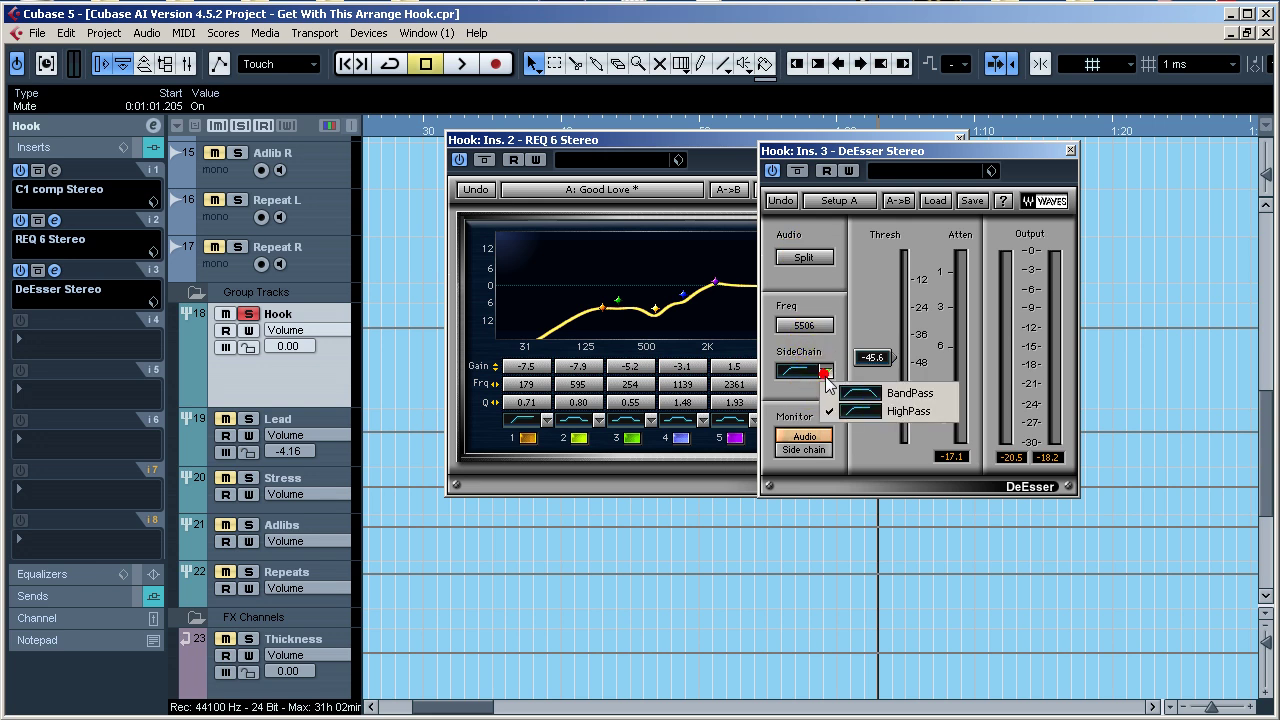
pyautogui.click(858, 393)
pyautogui.click(824, 372)
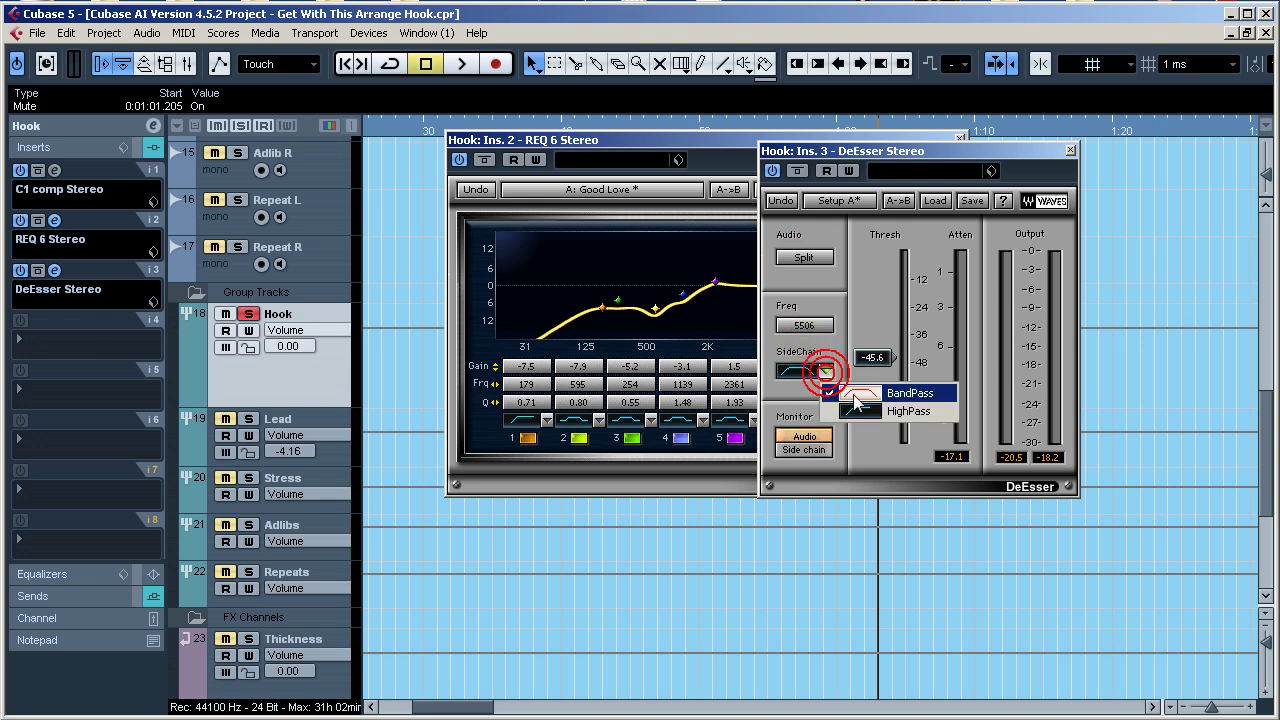
pyautogui.click(850, 410)
# Monitor the DeEsser's side chain and play the hook through its BandPass and HighPass filters
pyautogui.click(815, 450)
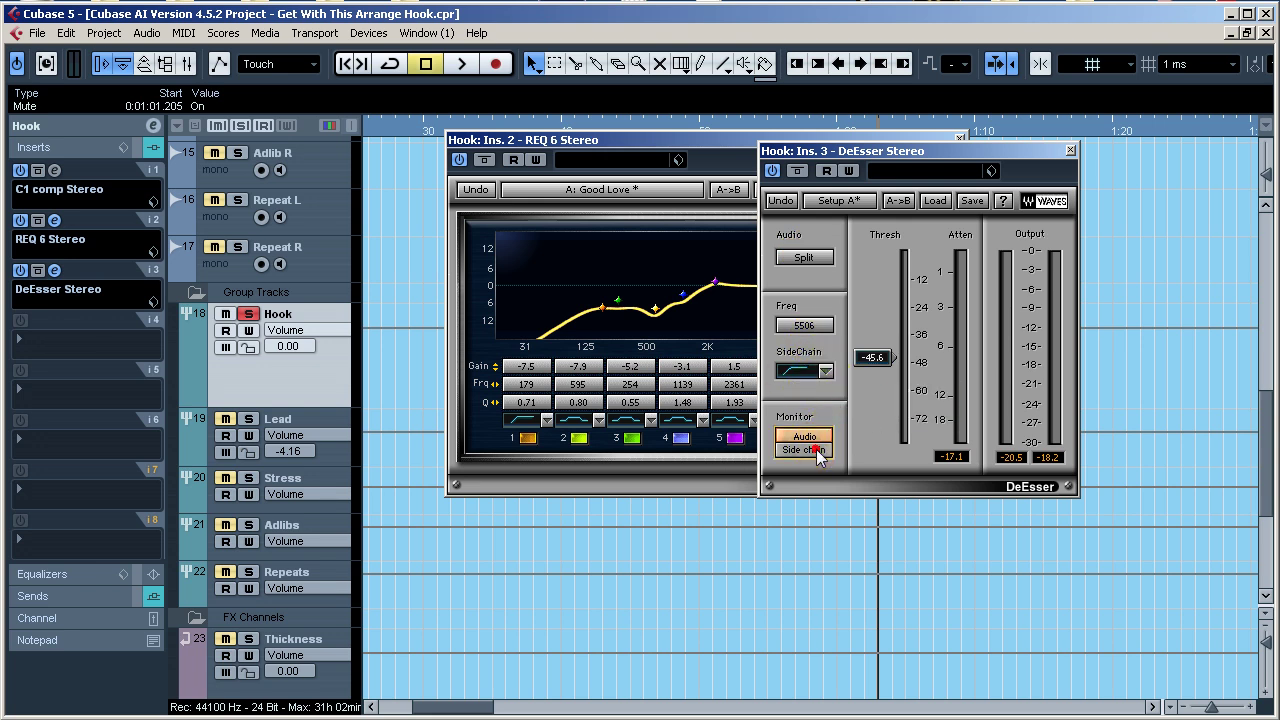
pyautogui.click(824, 372)
pyautogui.click(852, 393)
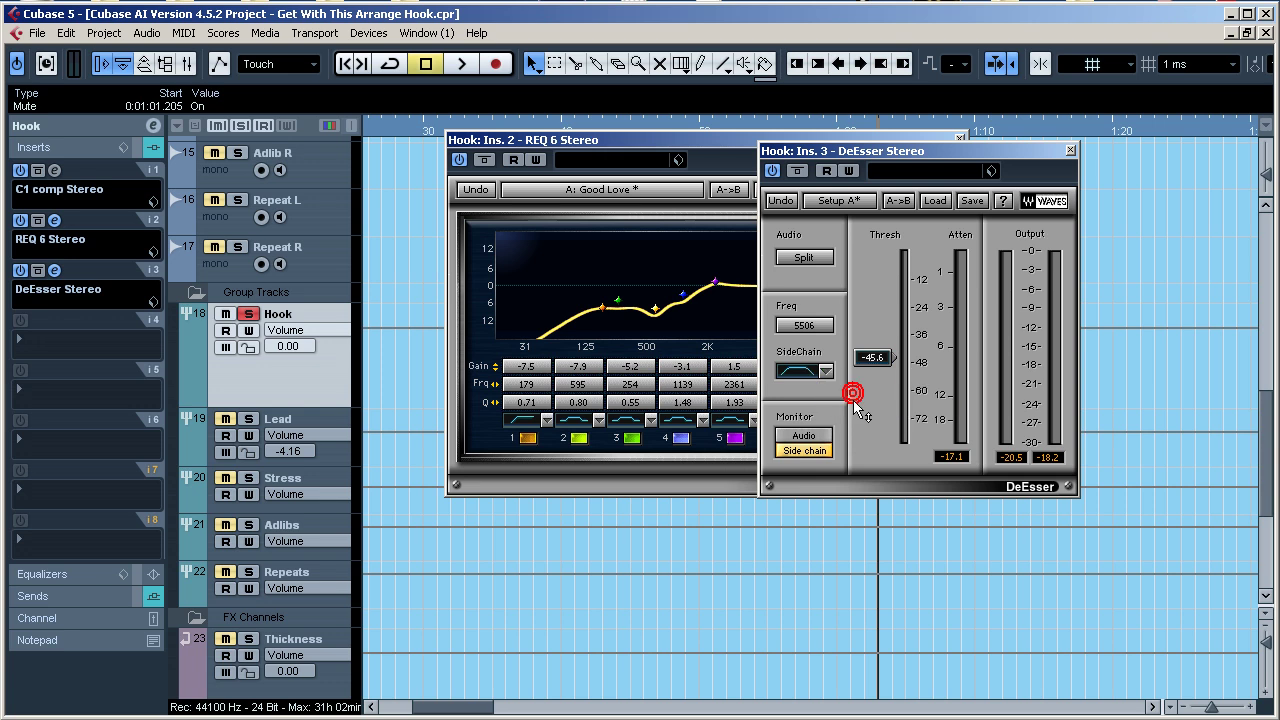
pyautogui.press('space')
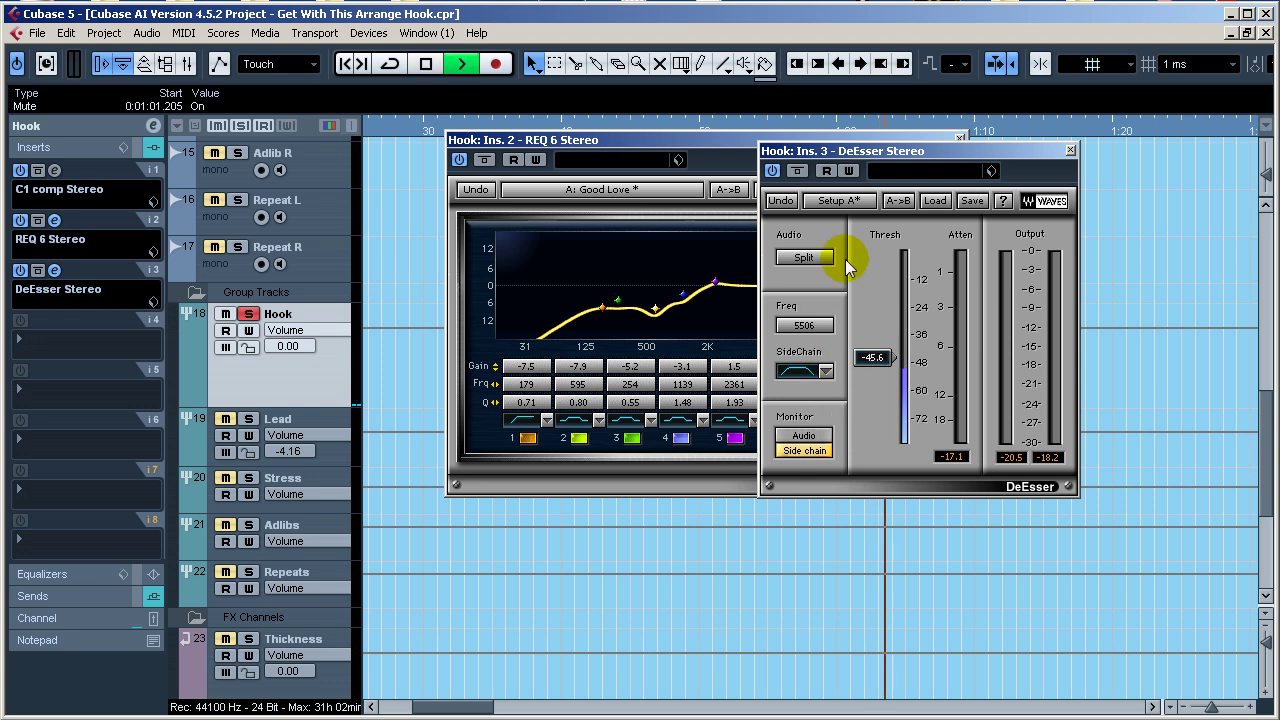
pyautogui.click(825, 371)
pyautogui.click(840, 412)
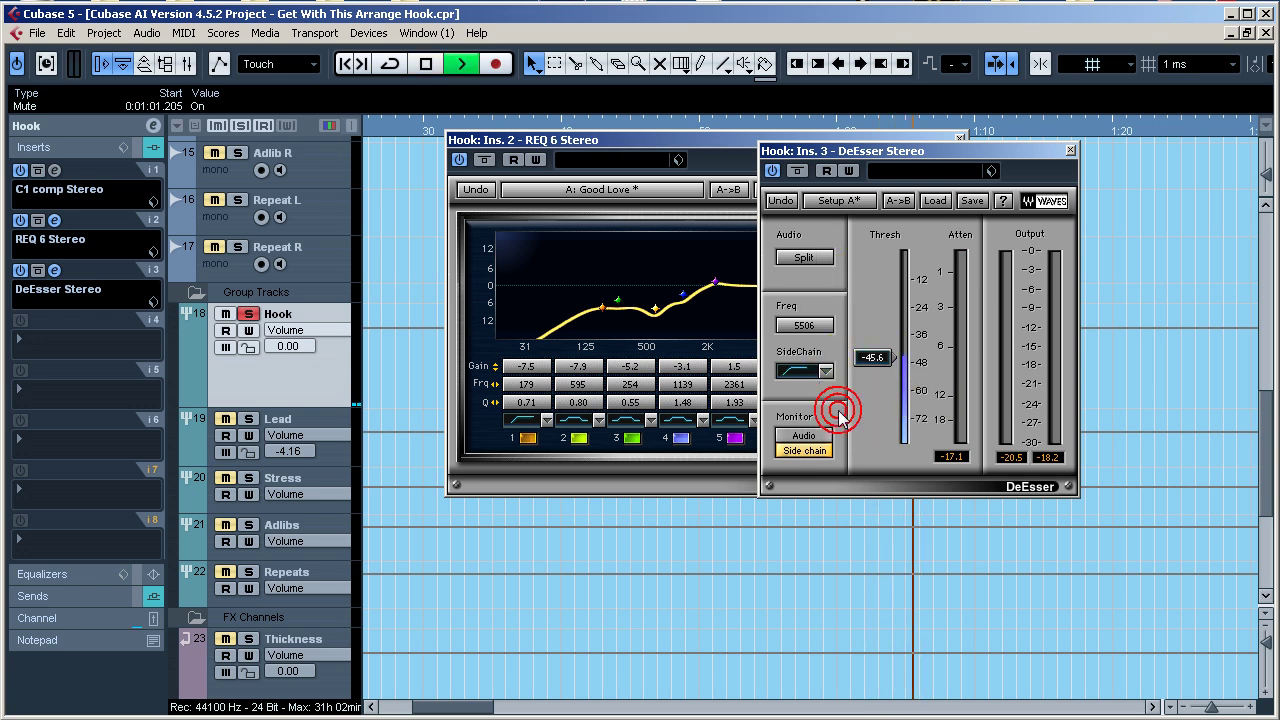
pyautogui.press('space')
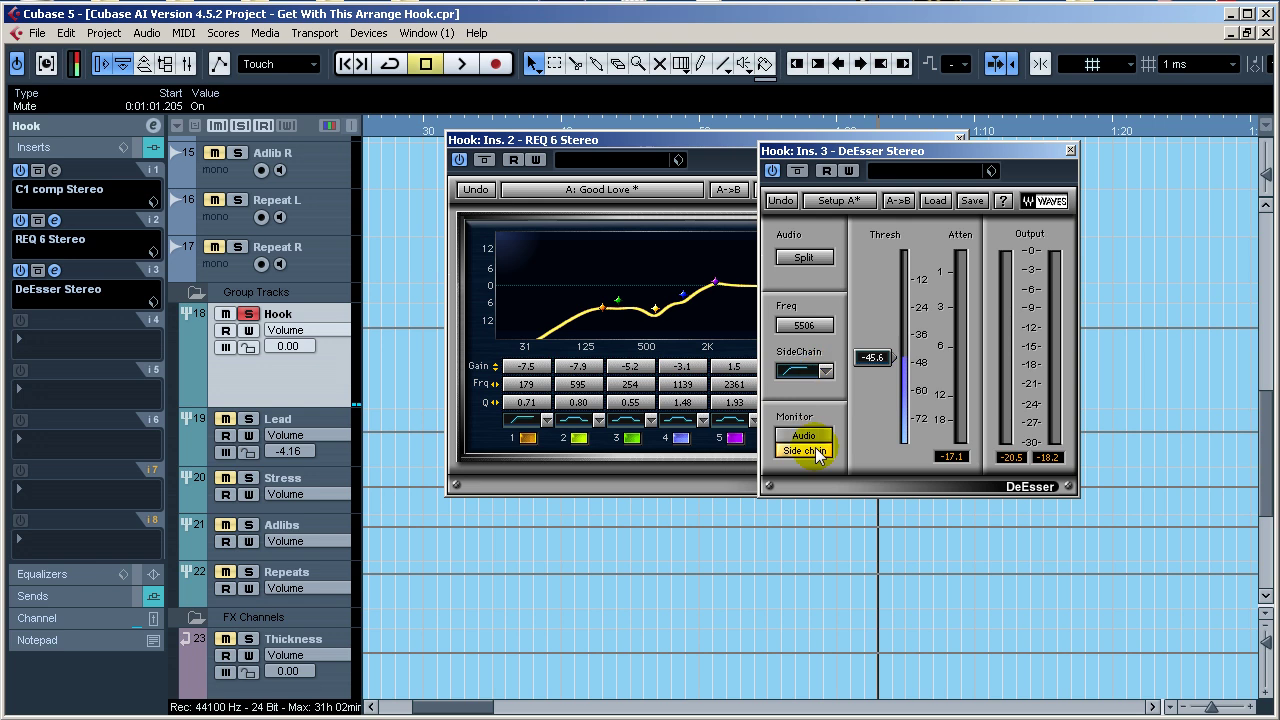
# Compare the DeEsser's Audio and Side chain monitor modes, finishing on Audio
pyautogui.click(804, 436)
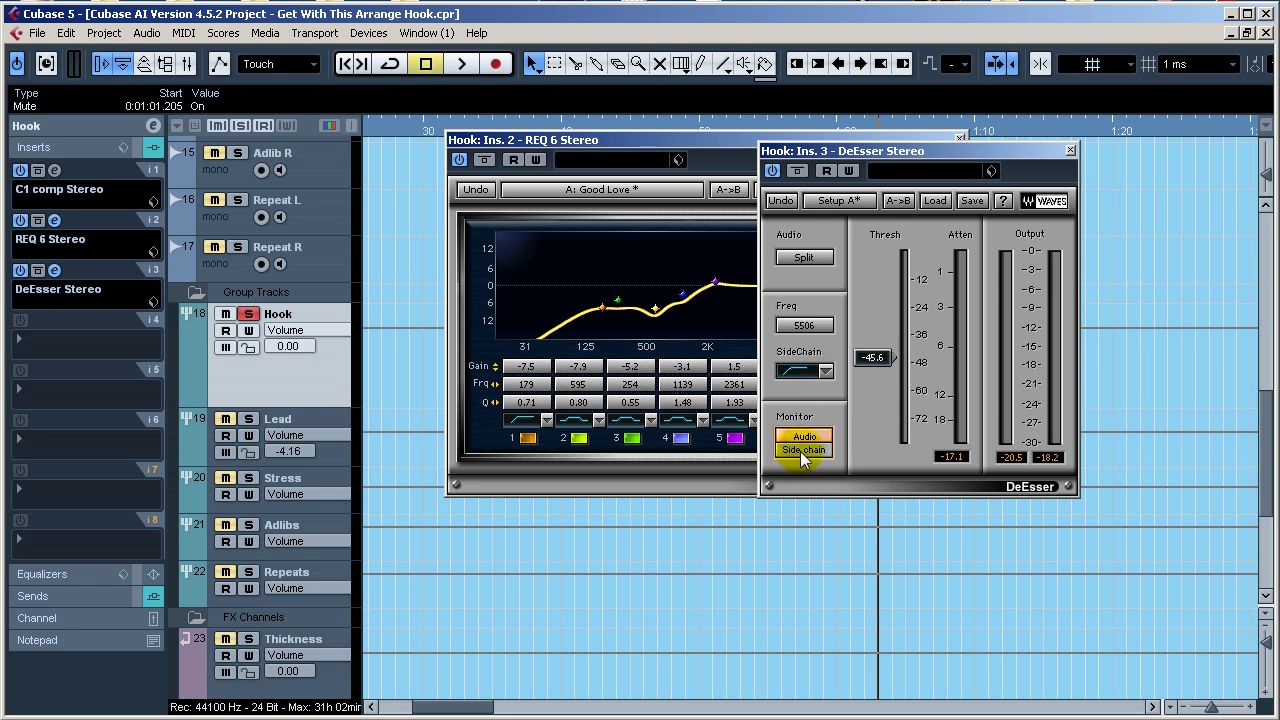
pyautogui.click(804, 452)
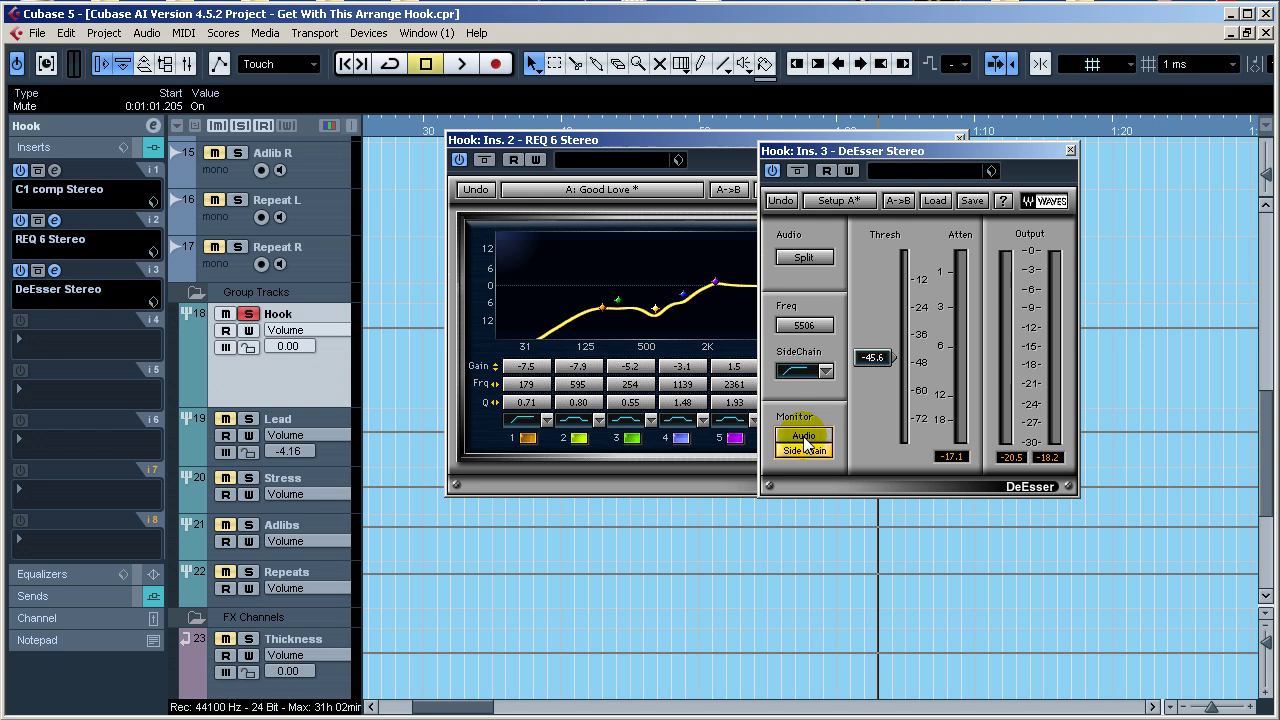
pyautogui.click(806, 437)
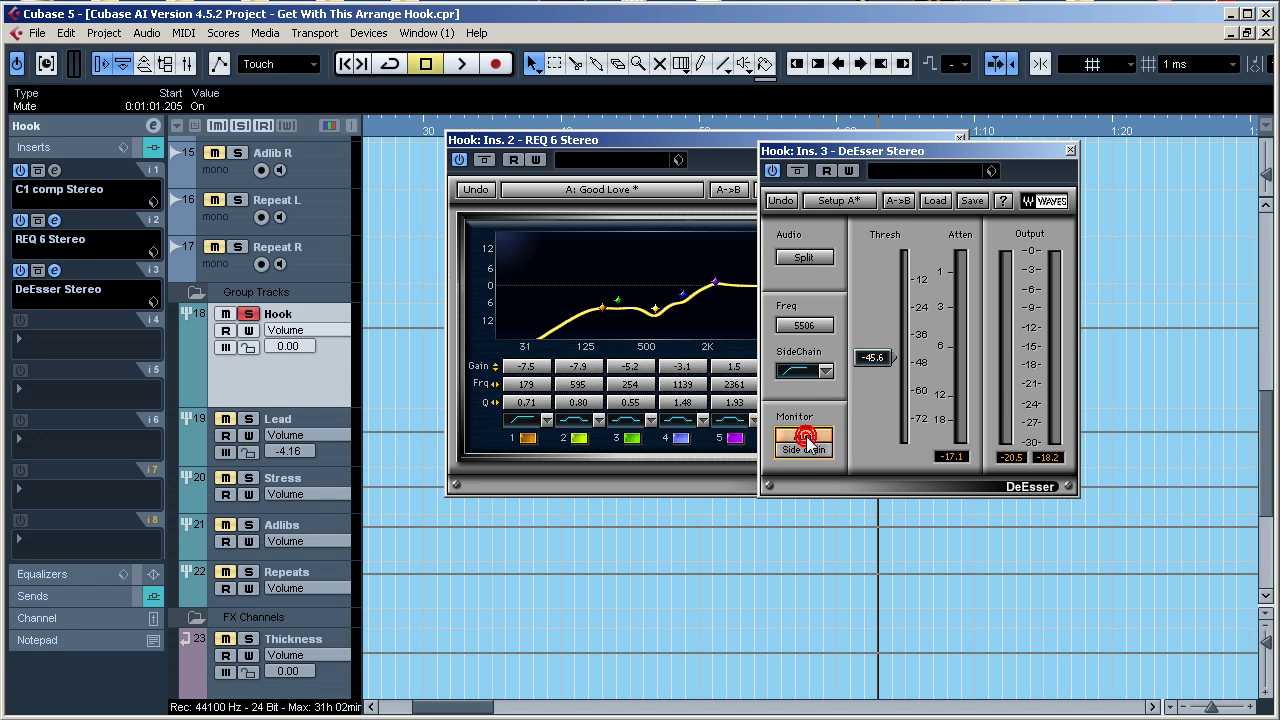
# Close the Hook group's DeEsser and REQ 6 windows and show the group's sends
pyautogui.click(1070, 150)
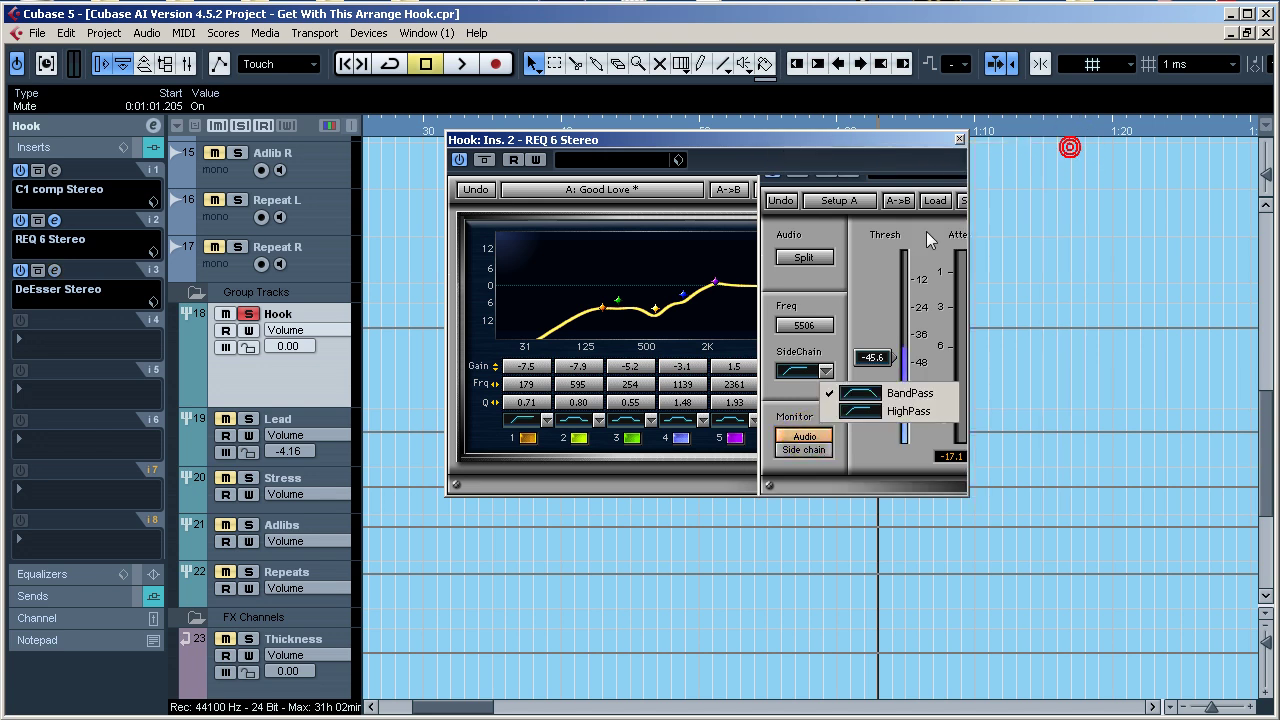
pyautogui.click(959, 139)
pyautogui.click(74, 576)
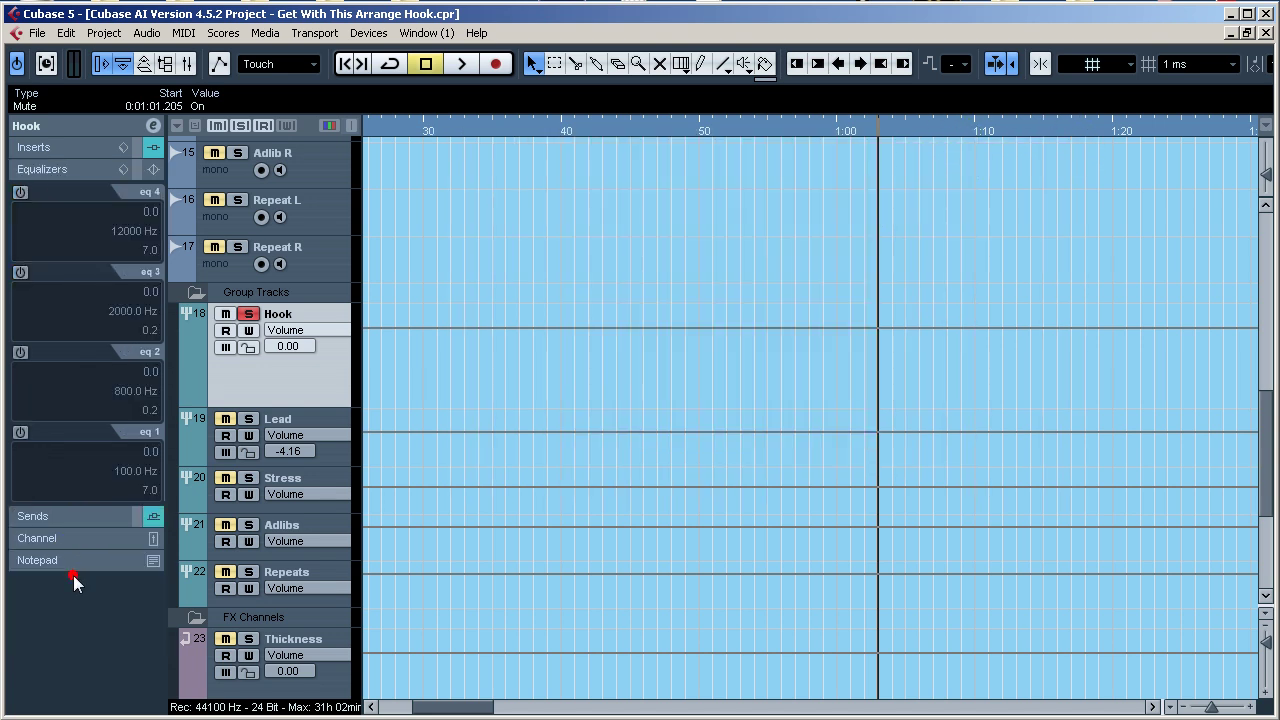
pyautogui.click(72, 511)
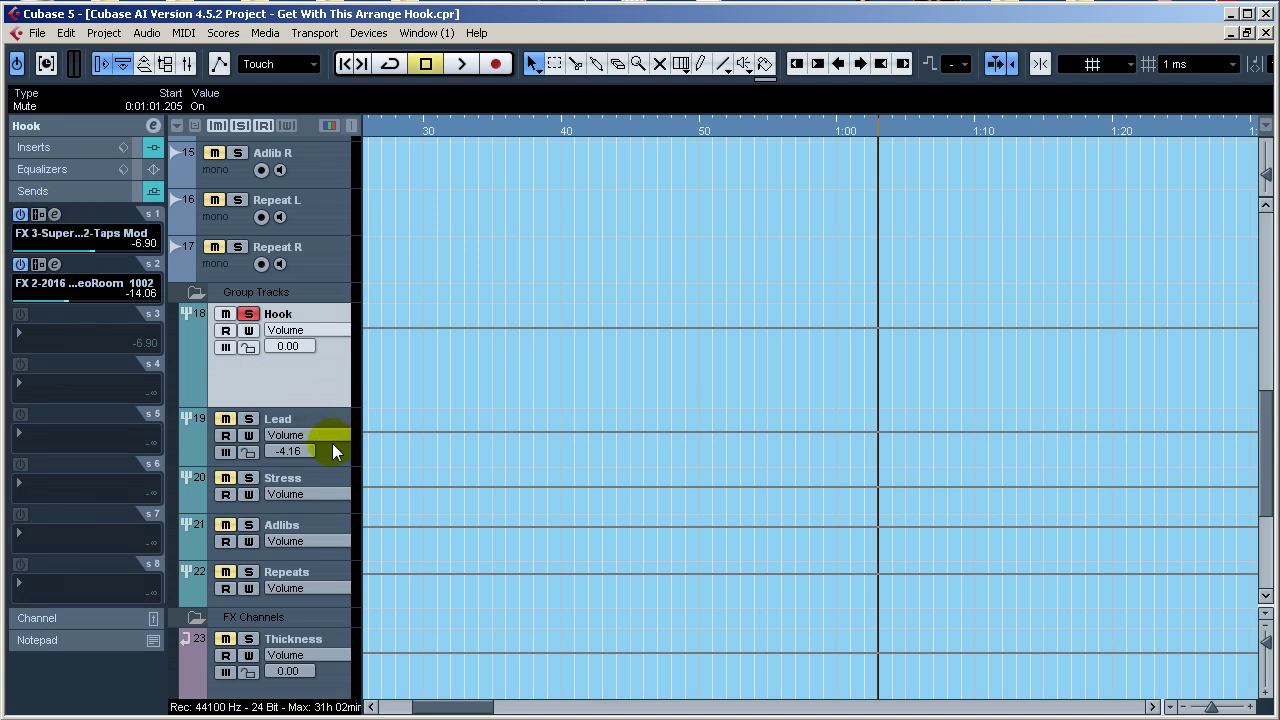
# Open the FX 3 channel's SuperTap 2-Taps insert to examine its delay settings, and close it
pyautogui.click(334, 375)
pyautogui.scroll(-4, 331, 388)
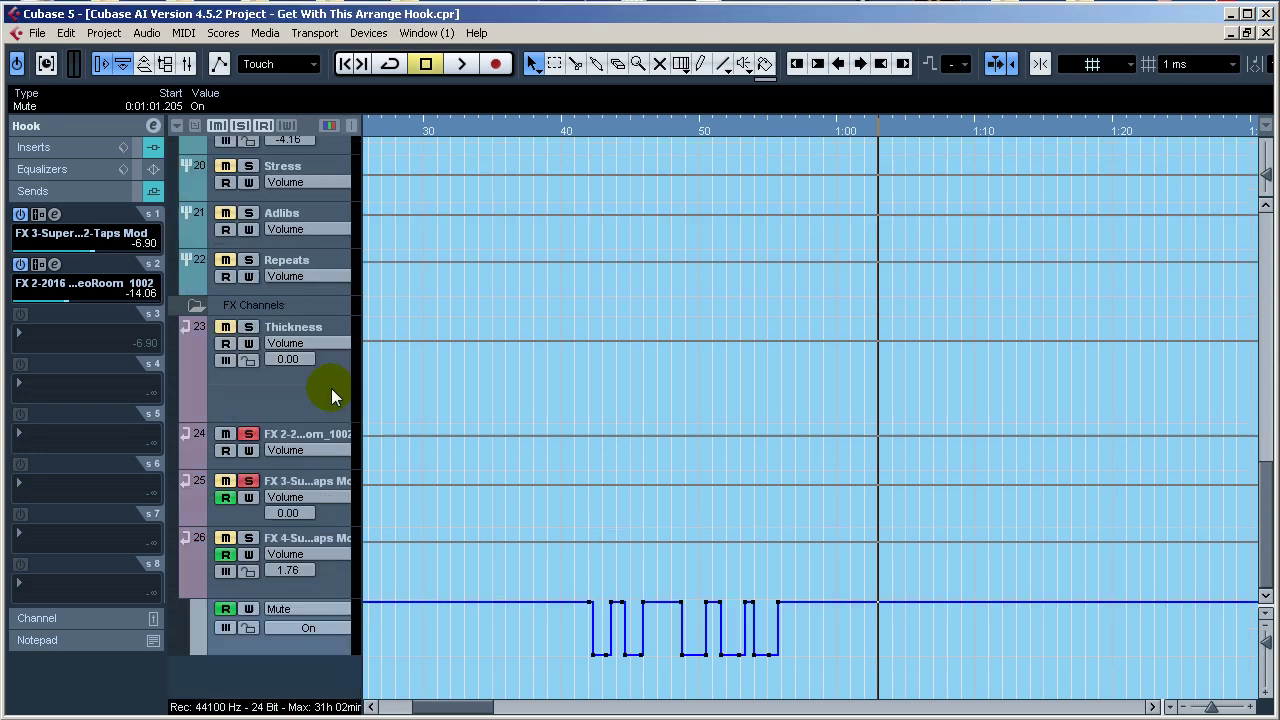
pyautogui.click(335, 512)
pyautogui.click(81, 148)
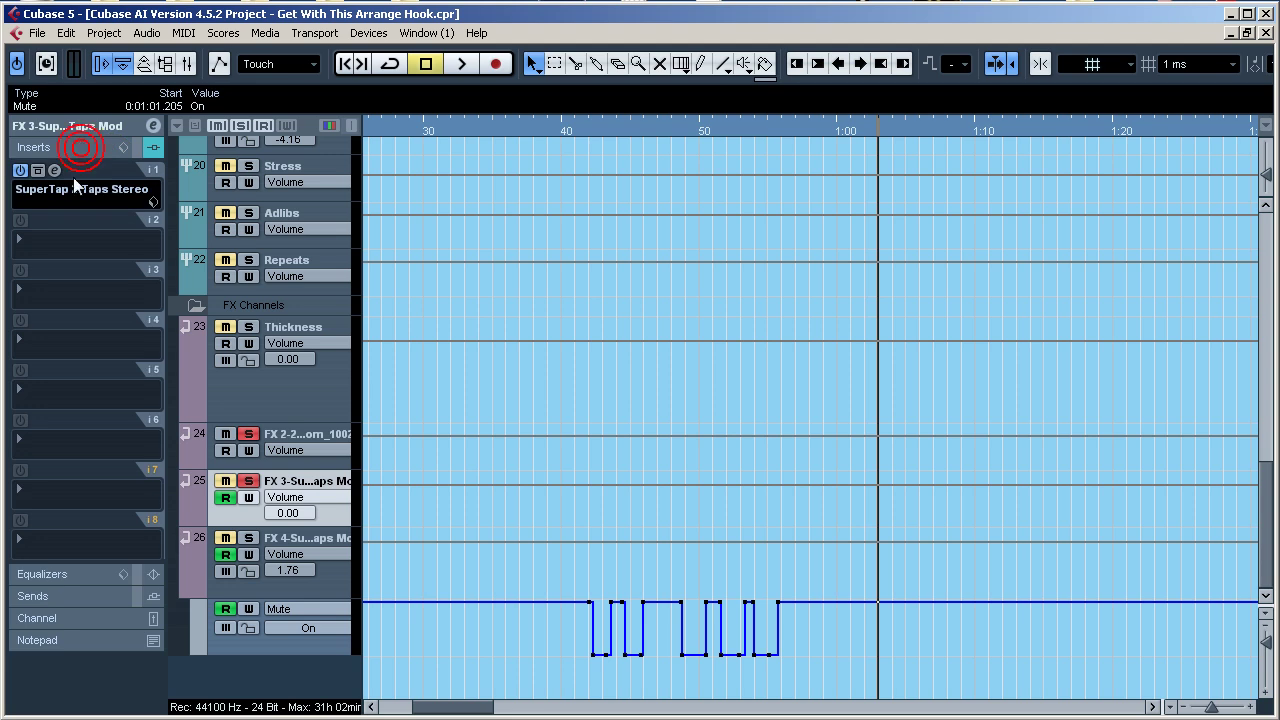
pyautogui.click(55, 171)
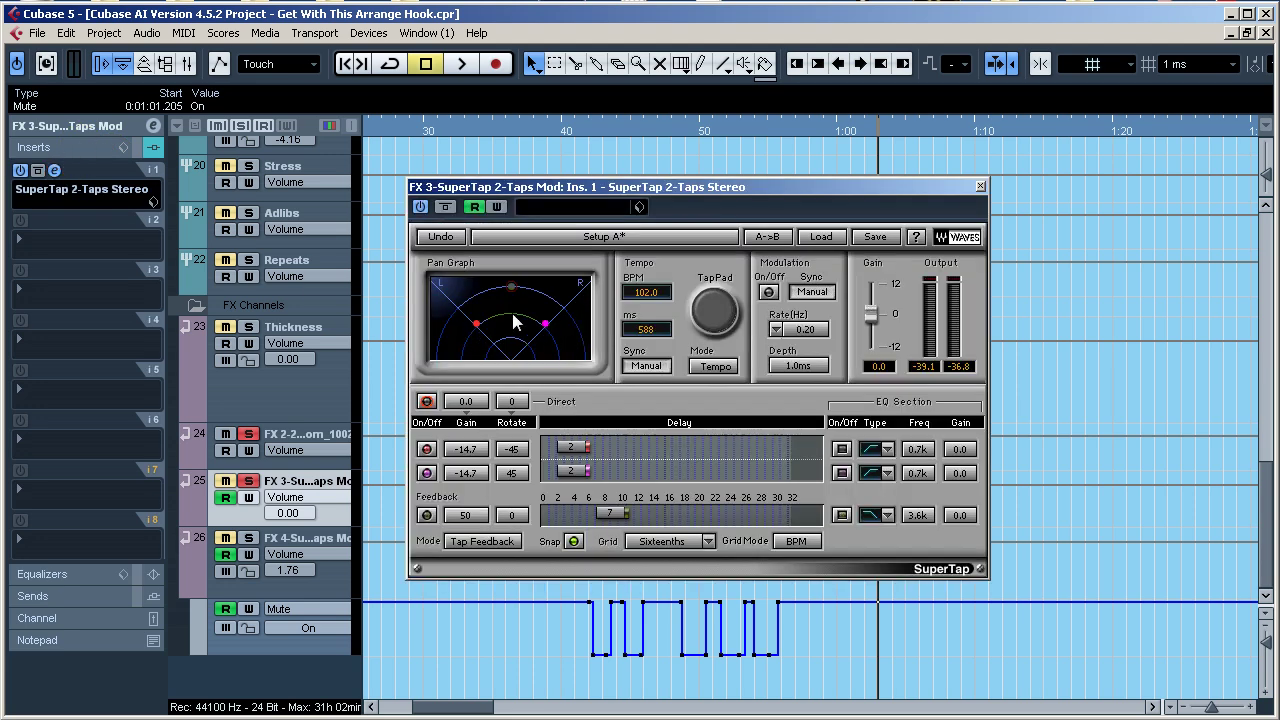
pyautogui.click(980, 186)
# Examine the FX 4 channel's SuperTap 2-Taps insert, toggling its Direct signal before closing the window
pyautogui.click(340, 569)
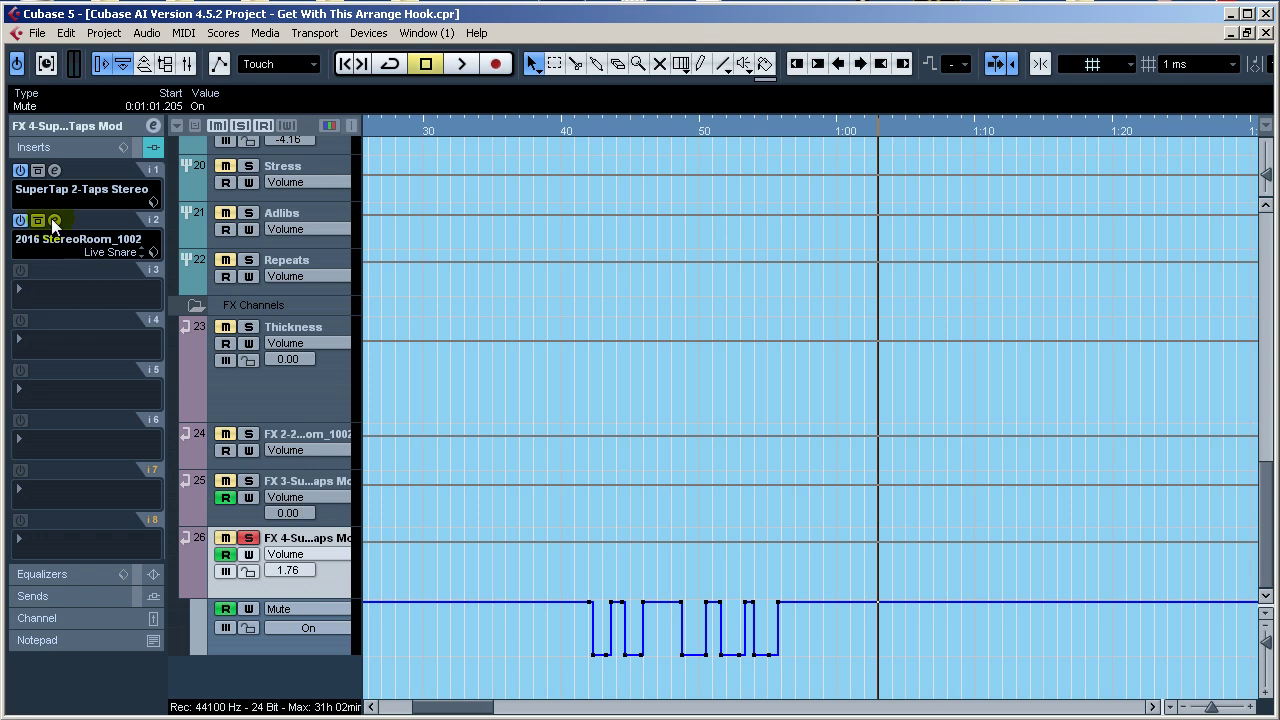
pyautogui.click(55, 171)
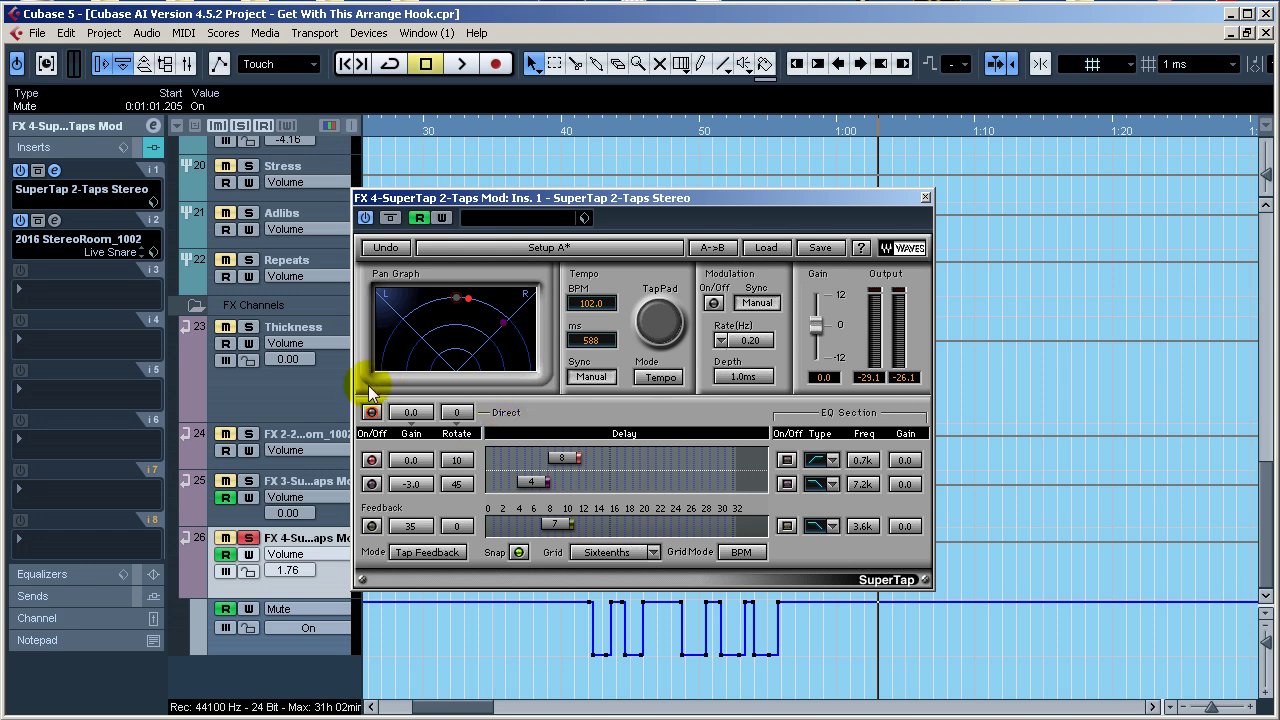
pyautogui.click(371, 412)
pyautogui.click(371, 412)
pyautogui.click(371, 412)
pyautogui.click(925, 198)
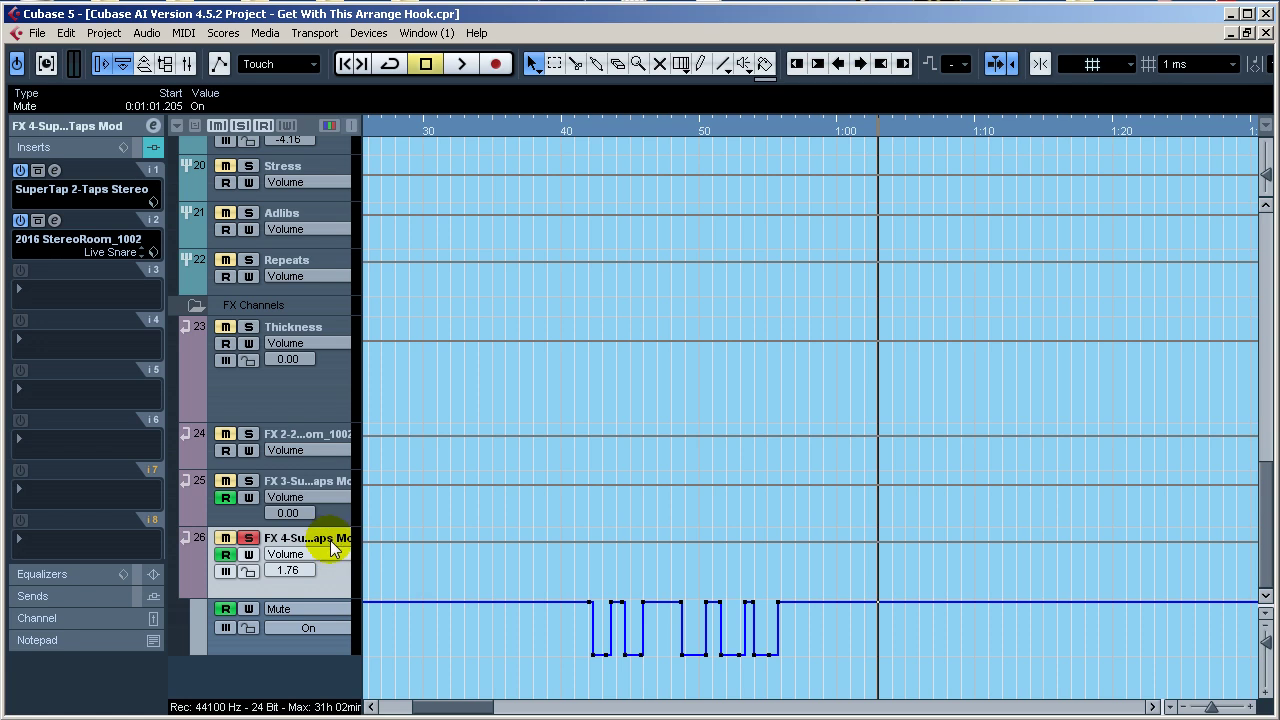
# Select the Stress L2 track and show the automation lanes of Stress L2 and Stress L1
pyautogui.scroll(8, 341, 400)
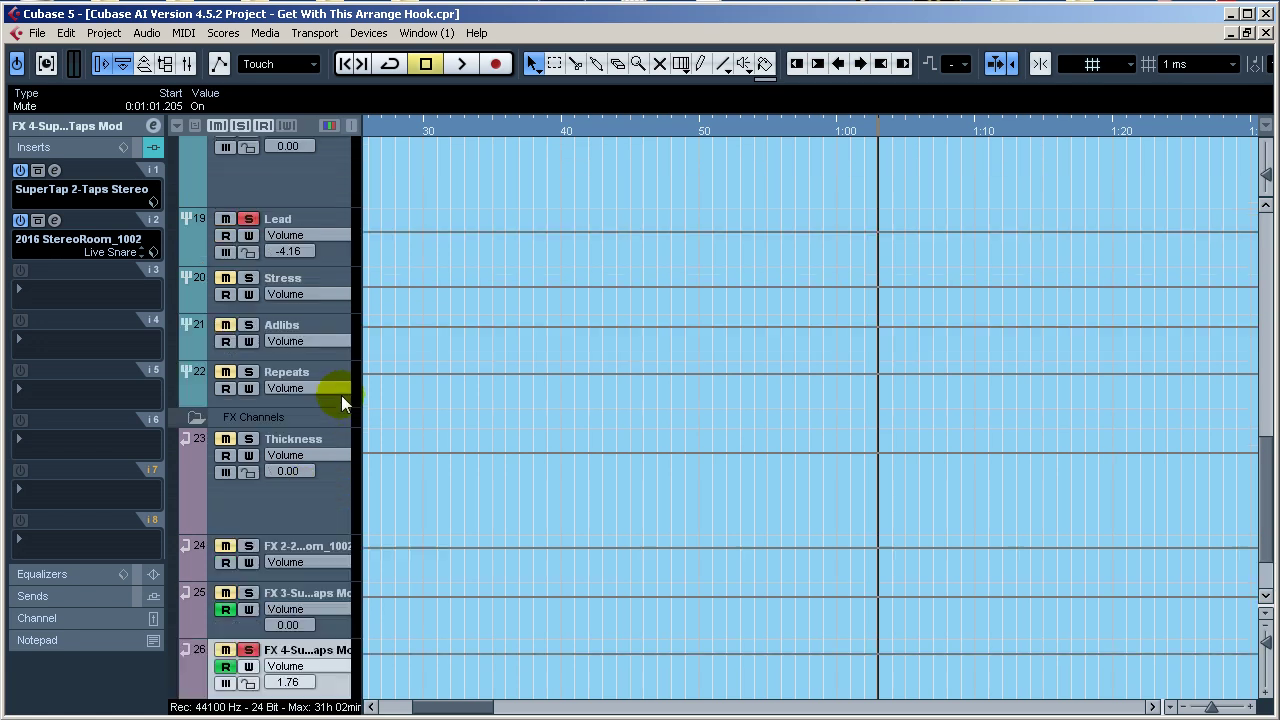
pyautogui.scroll(5, 335, 324)
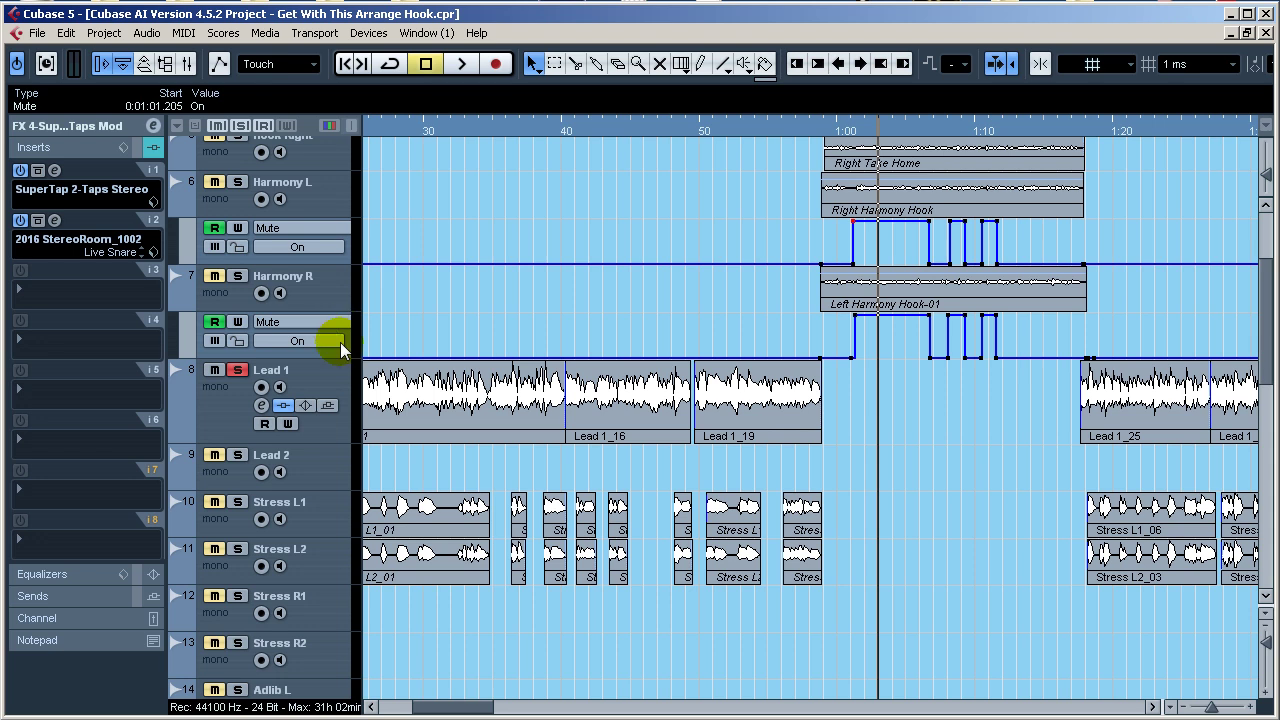
pyautogui.scroll(-5, 338, 370)
pyautogui.click(310, 358)
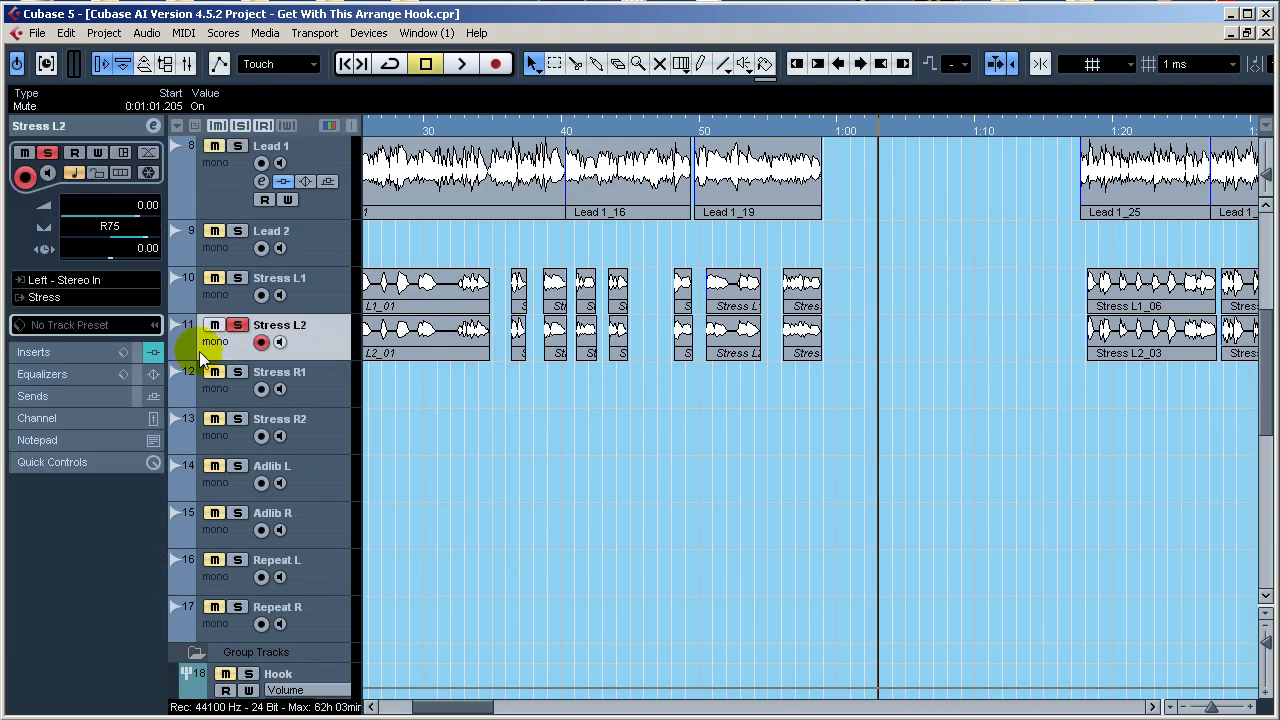
pyautogui.click(178, 331)
pyautogui.click(177, 286)
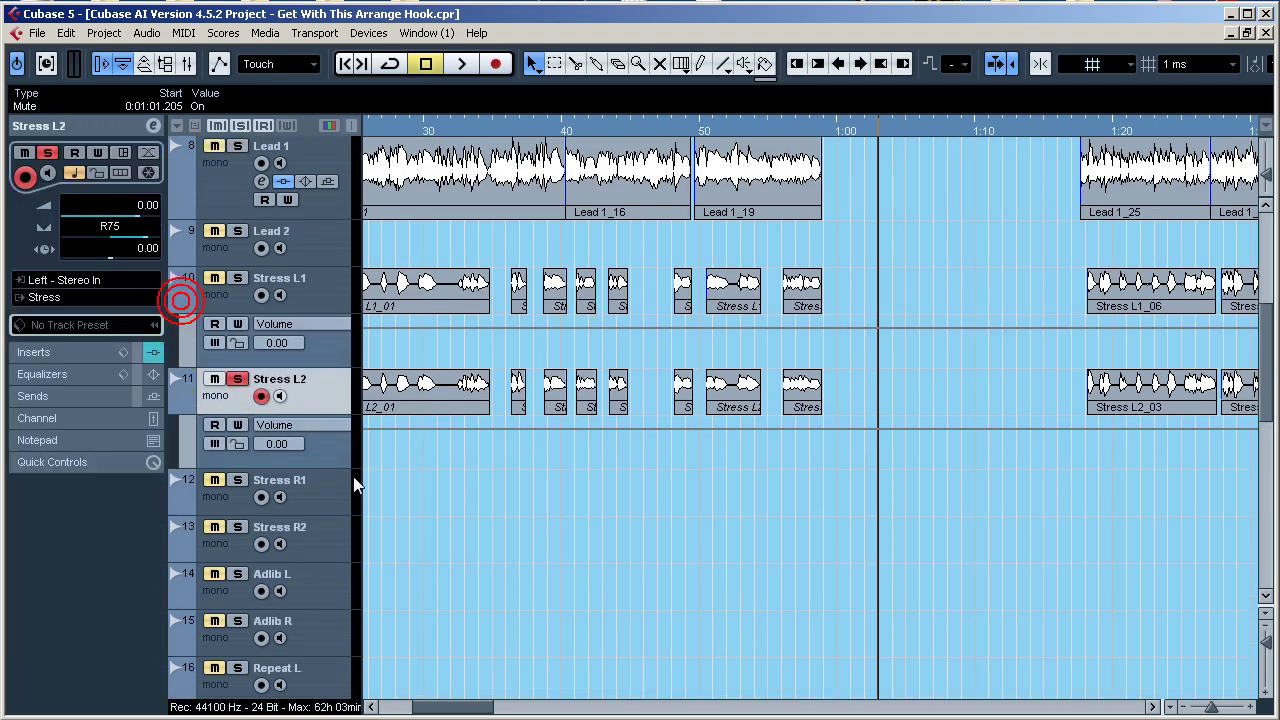
# Select the FX 4 channel and play it alone from the start of its mute automation at about 0:42
pyautogui.scroll(-10, 340, 490)
pyautogui.scroll(-4, 335, 499)
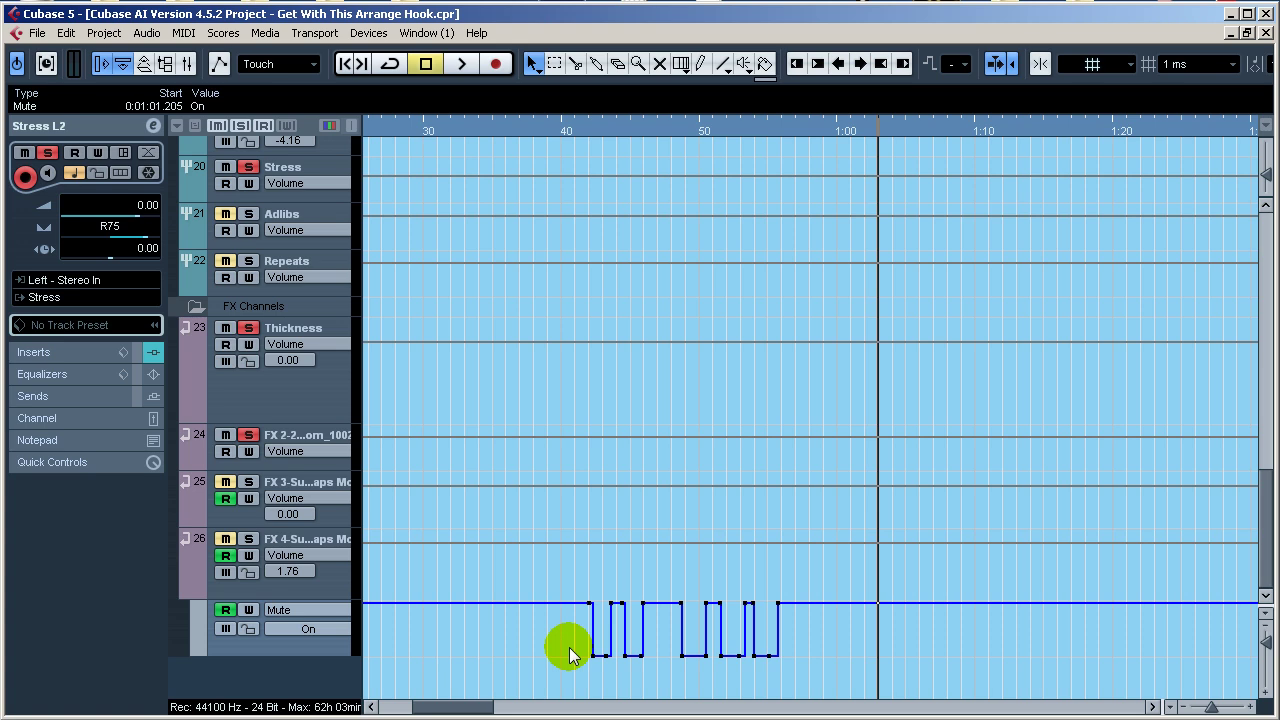
pyautogui.click(331, 585)
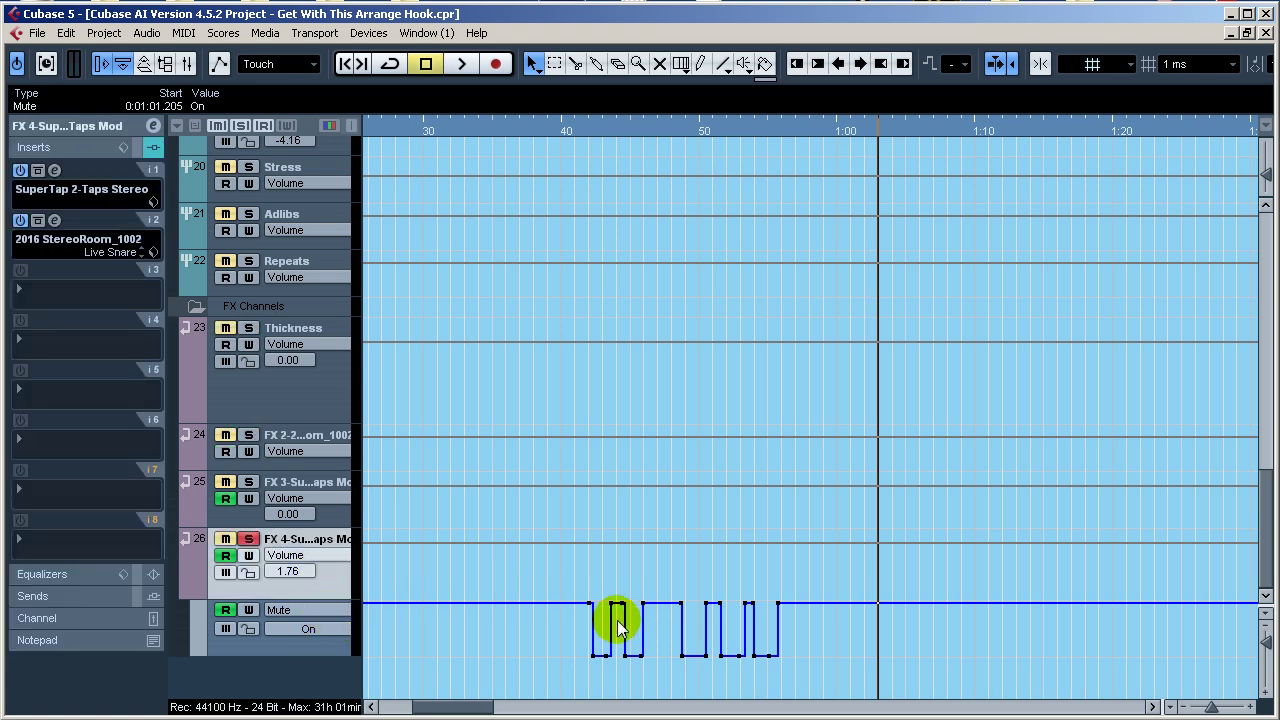
pyautogui.click(591, 130)
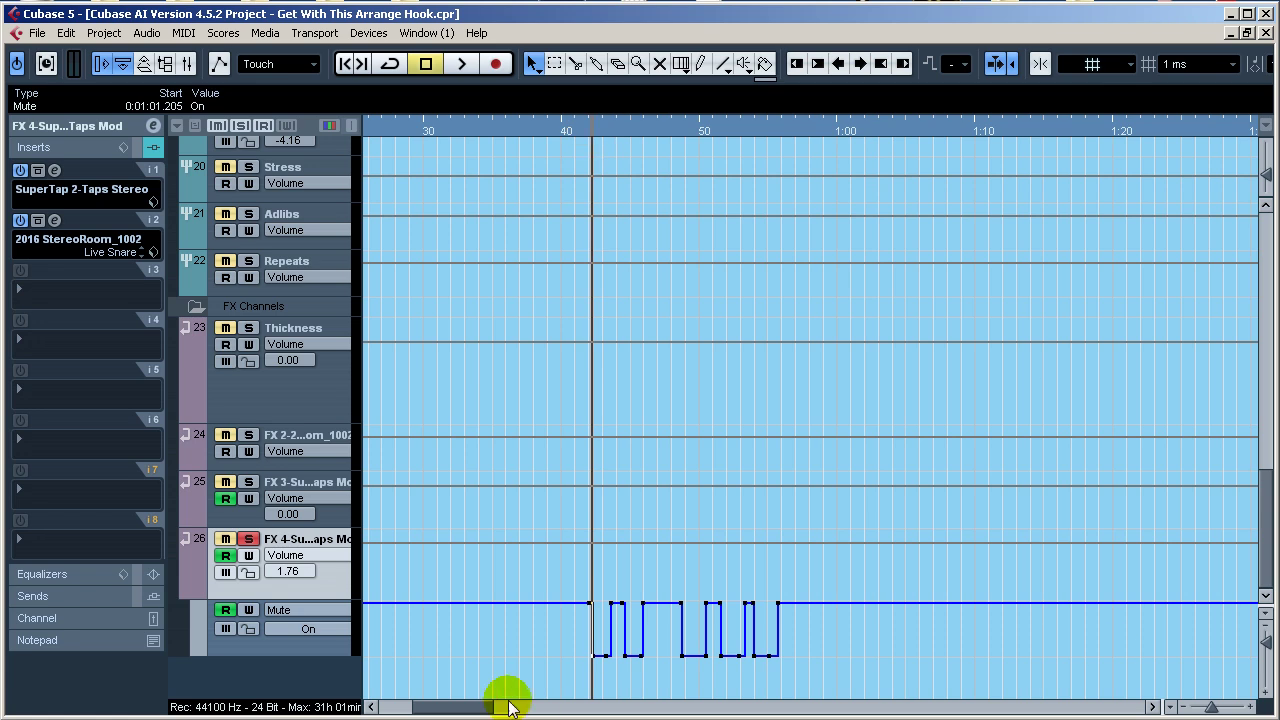
pyautogui.moveTo(505, 707); pyautogui.dragTo(449, 691)
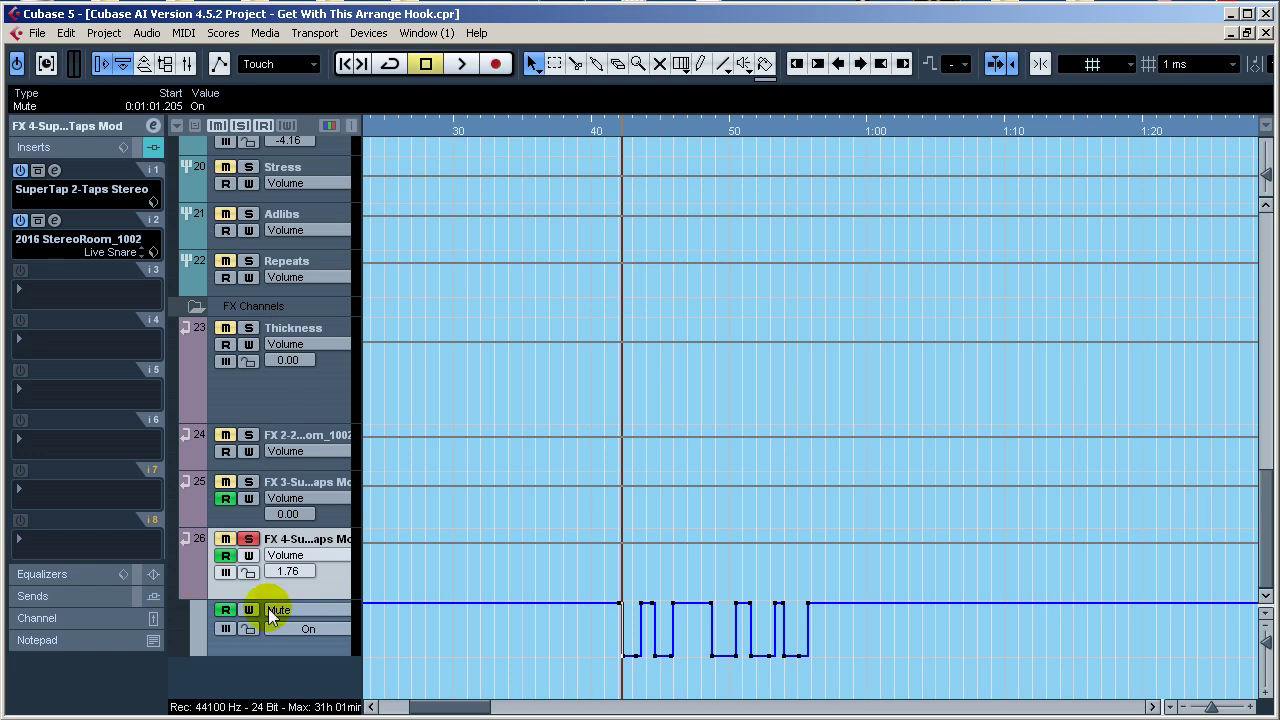
pyautogui.click(335, 580)
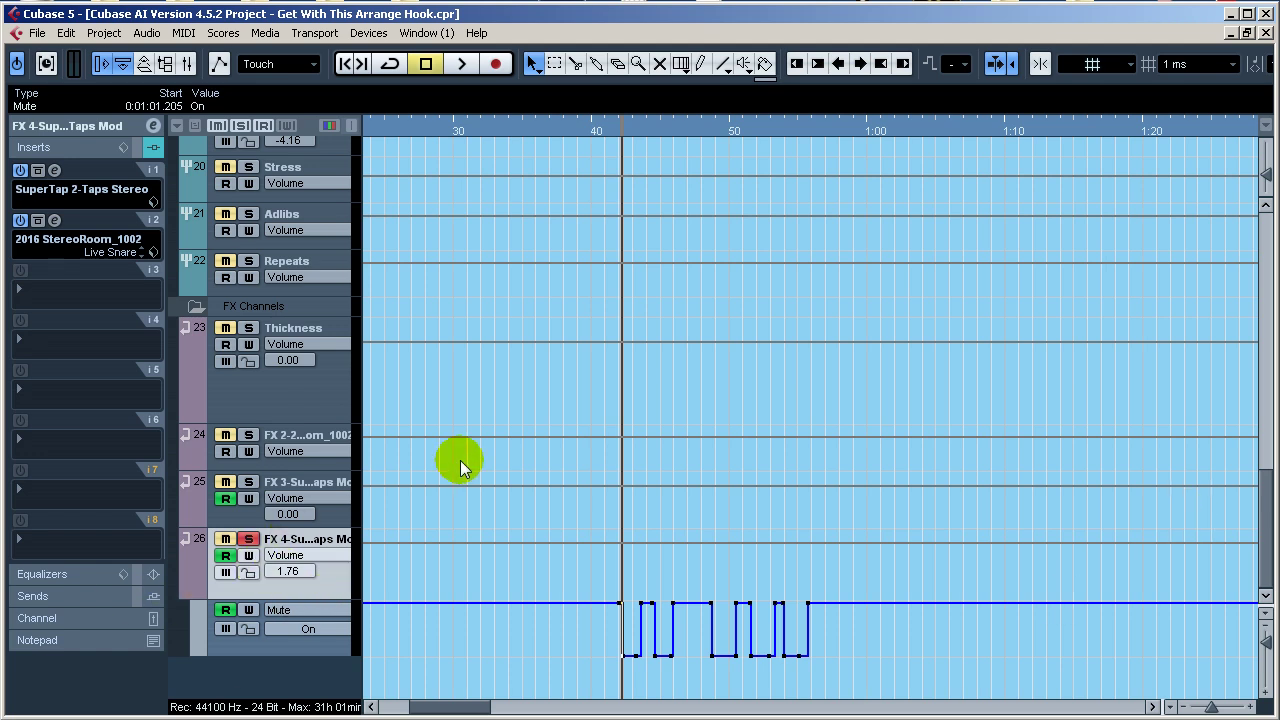
pyautogui.press('space')
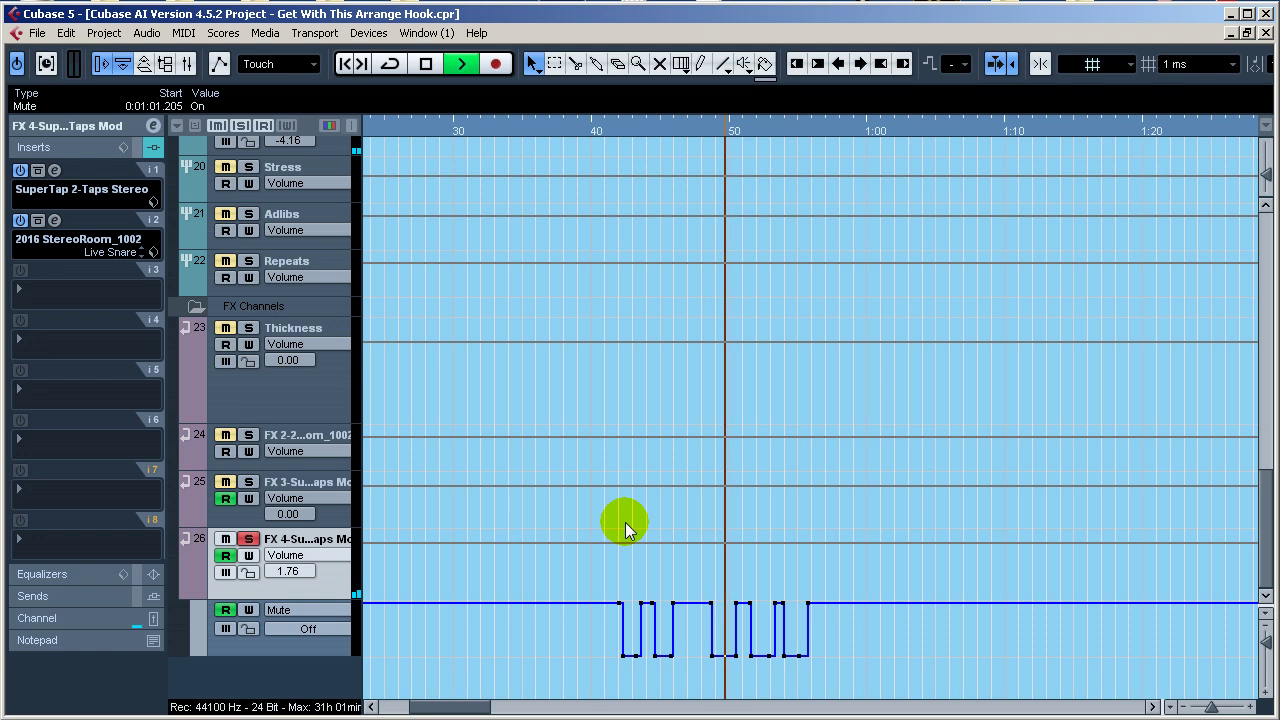
pyautogui.press('space')
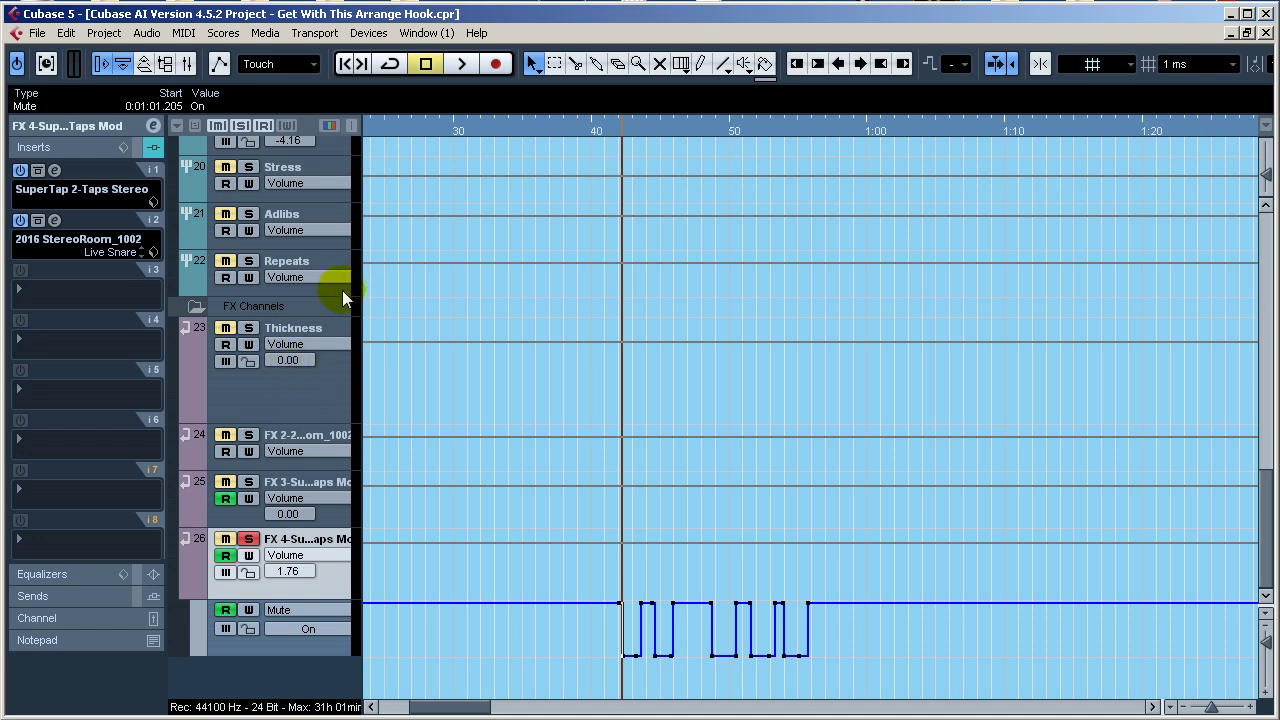
# Solo the Lead group and play the same passage together with its FX 4 send
pyautogui.scroll(2, 341, 290)
pyautogui.click(248, 220)
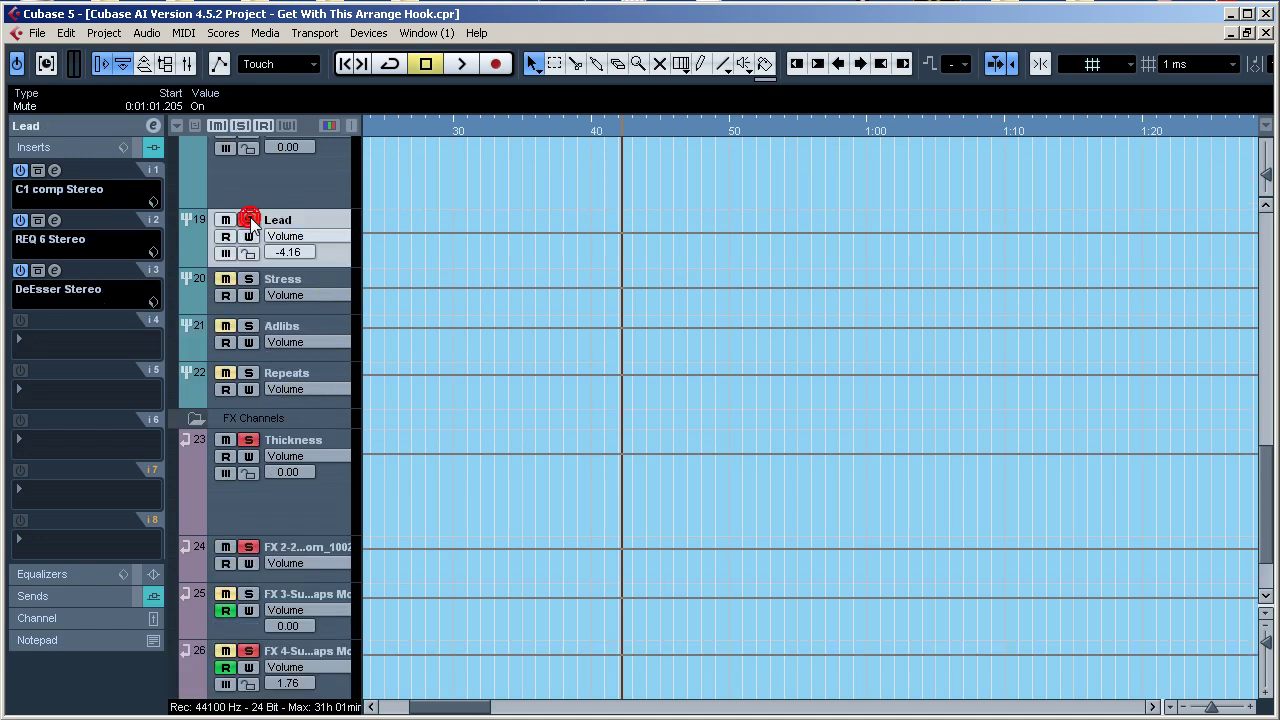
pyautogui.scroll(-2, 335, 480)
pyautogui.press('space')
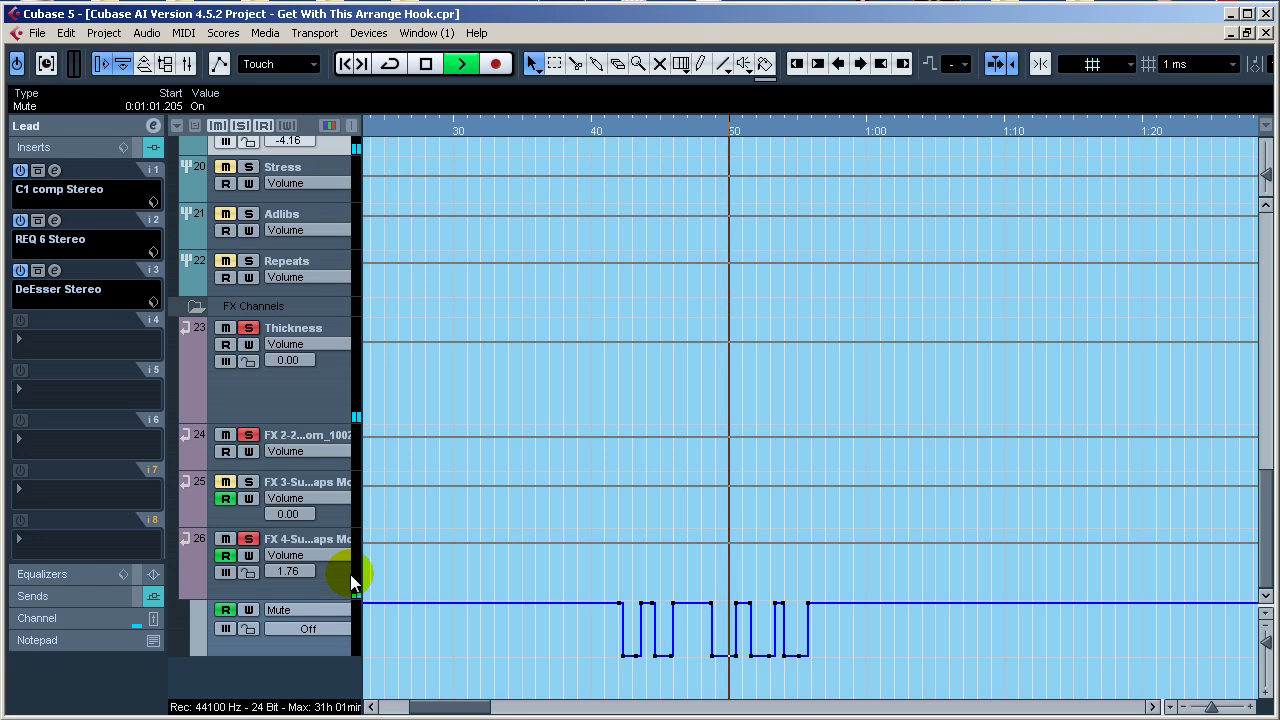
pyautogui.press('space')
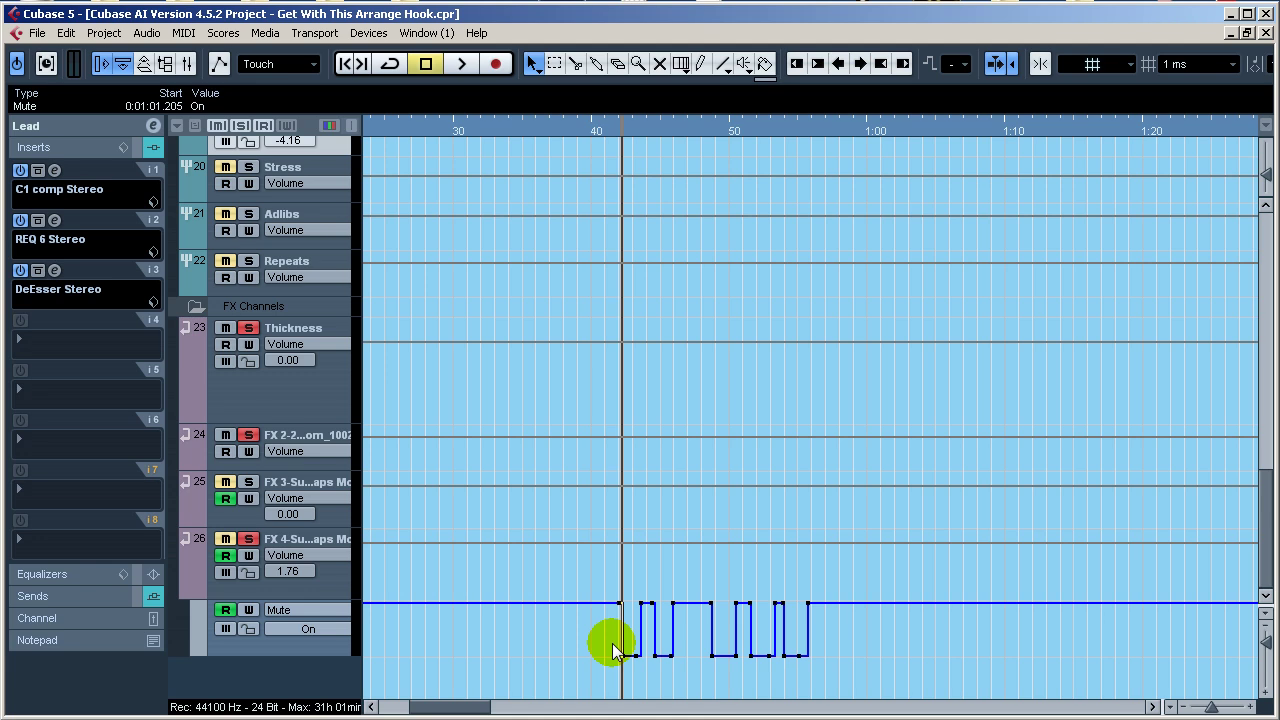
# Open the FX 4 channel's 2016 StereoRoom insert to examine its reverb settings, and close it
pyautogui.click(333, 573)
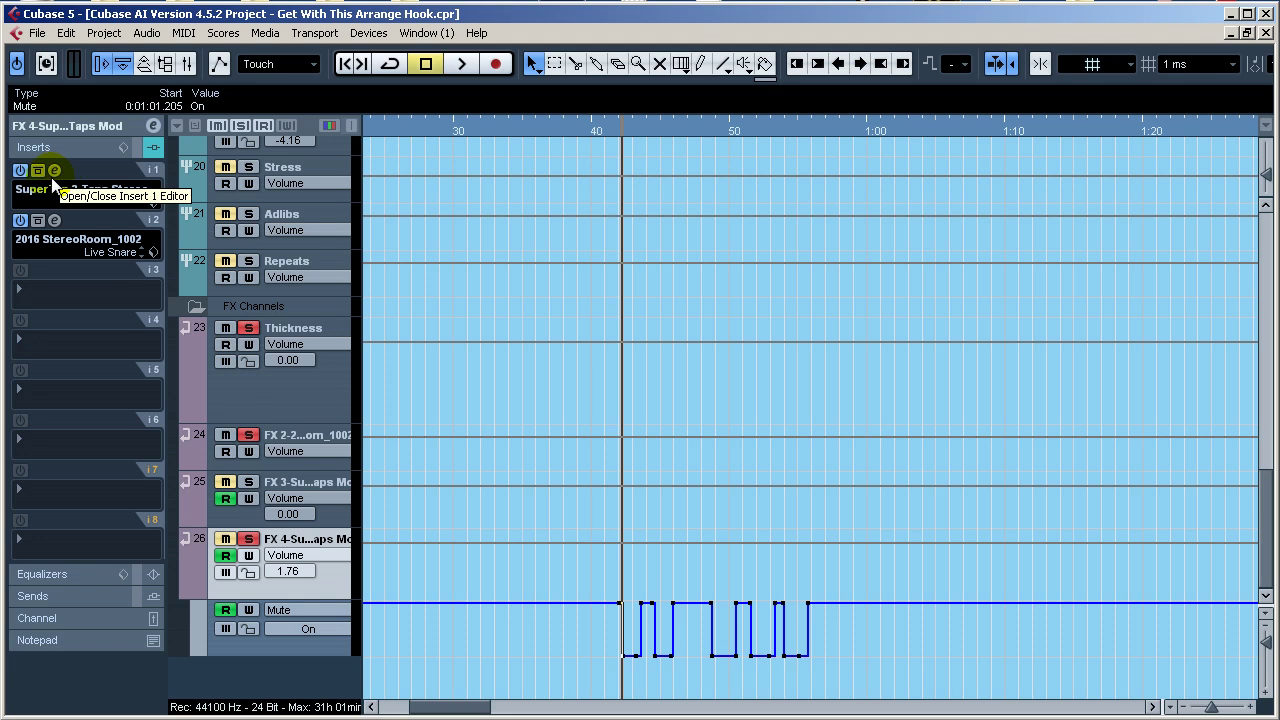
pyautogui.click(54, 220)
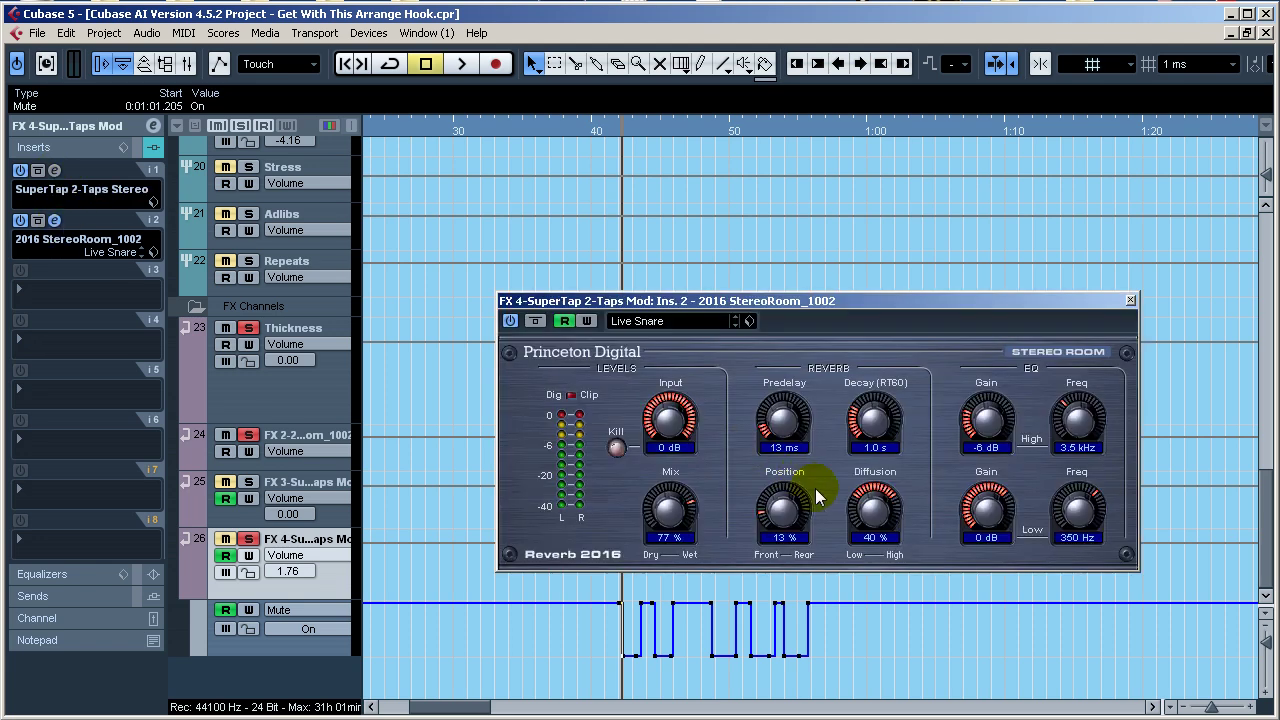
pyautogui.click(1131, 300)
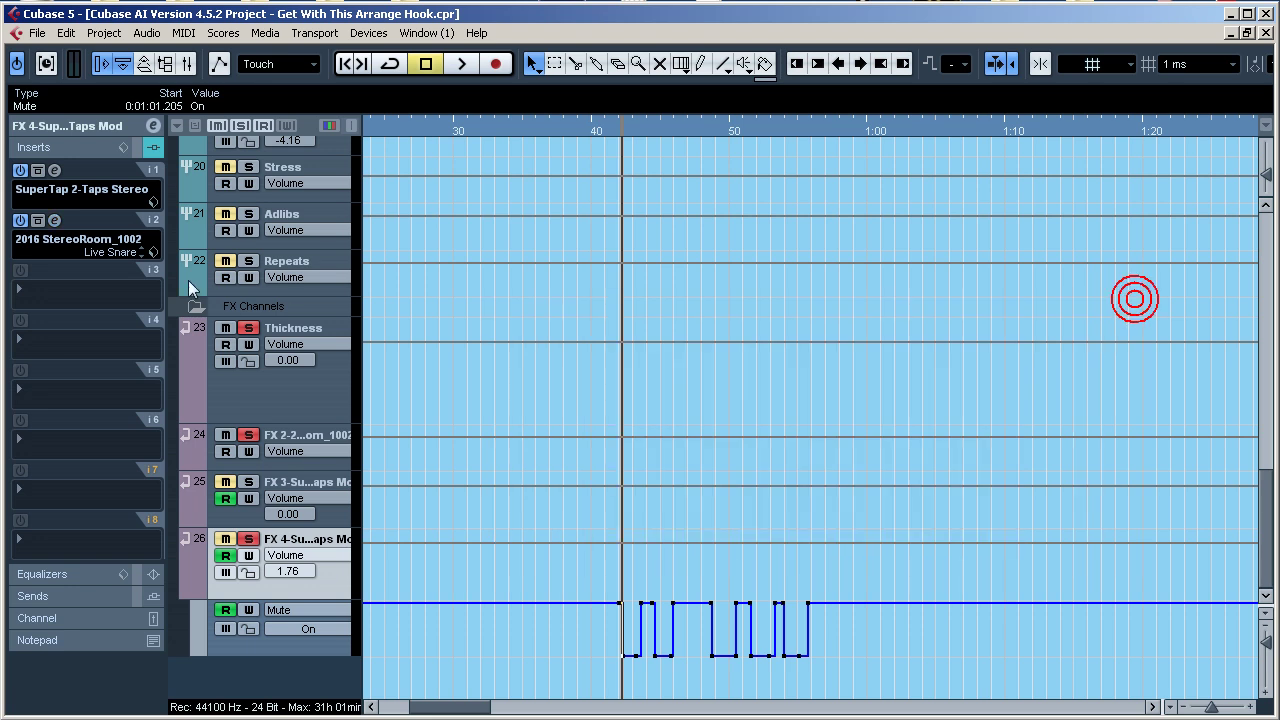
# Open the FX 4 channel's SuperTap 2-Taps insert to examine its tap and feedback delays, and close it
pyautogui.click(54, 170)
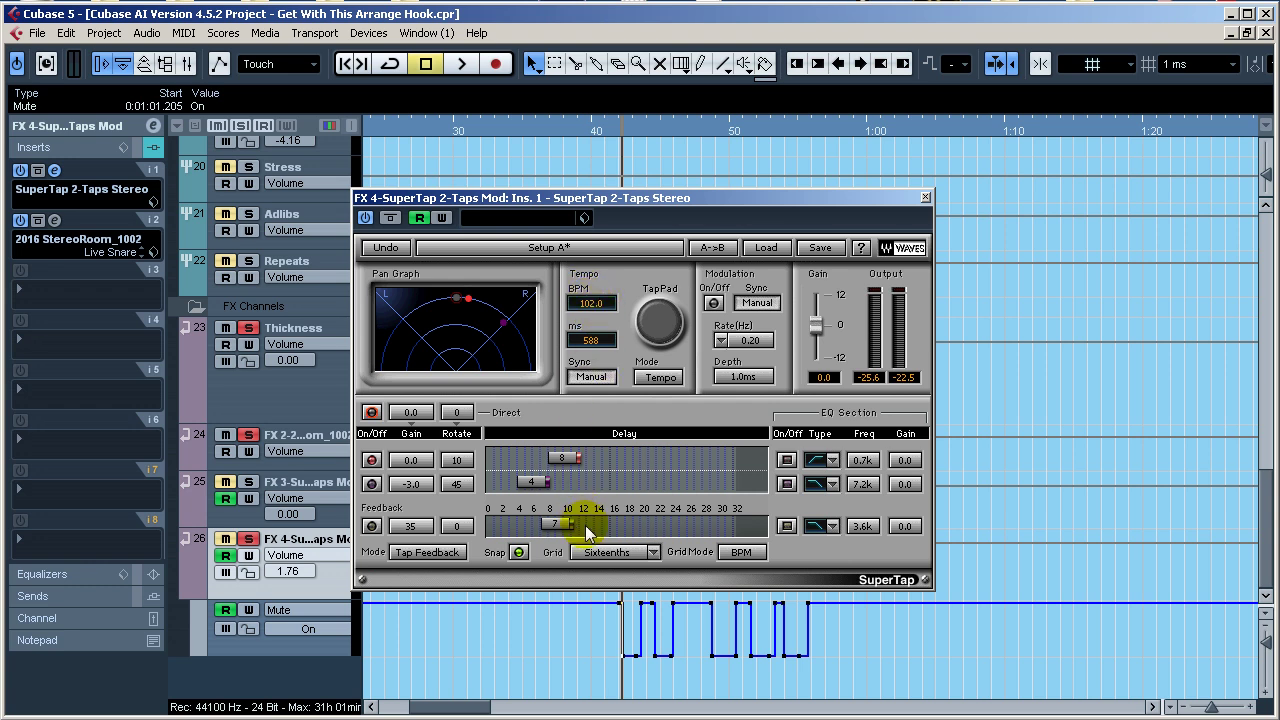
pyautogui.click(924, 199)
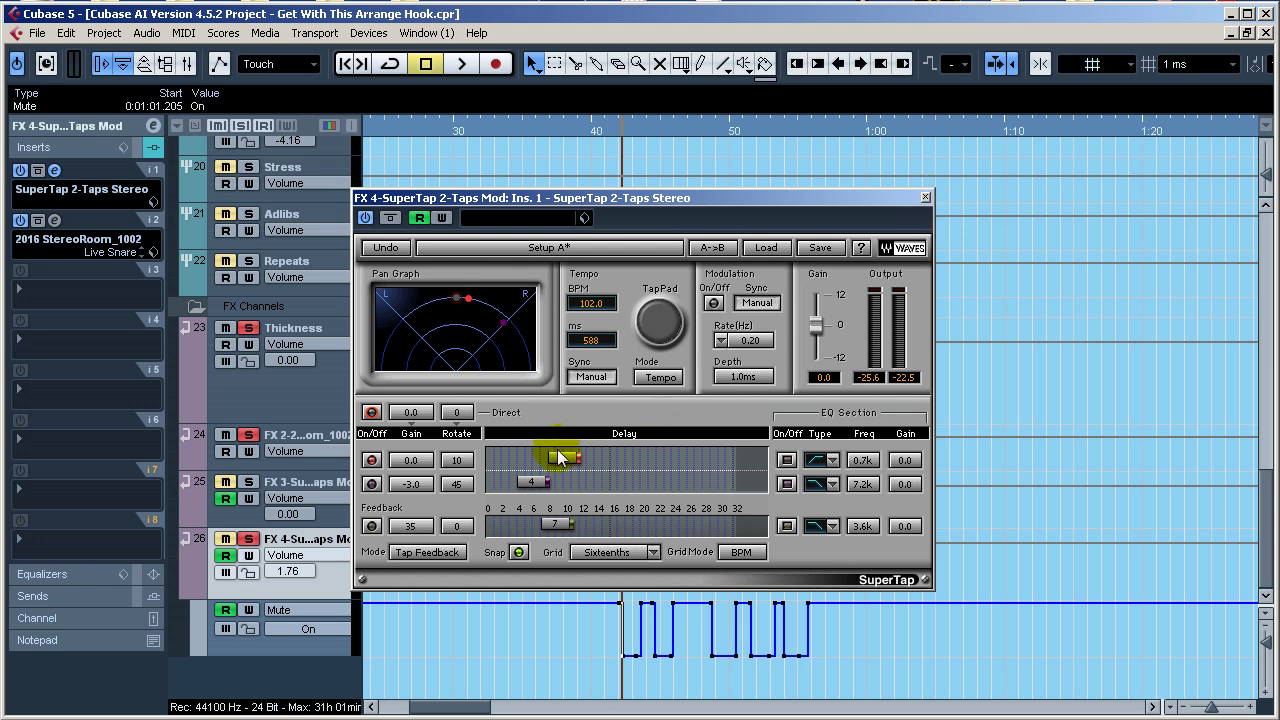
pyautogui.click(925, 196)
# Reopen FX 4's SuperTap 2-Taps insert, toggle the first tap's EQ on and off, and close the window
pyautogui.click(54, 170)
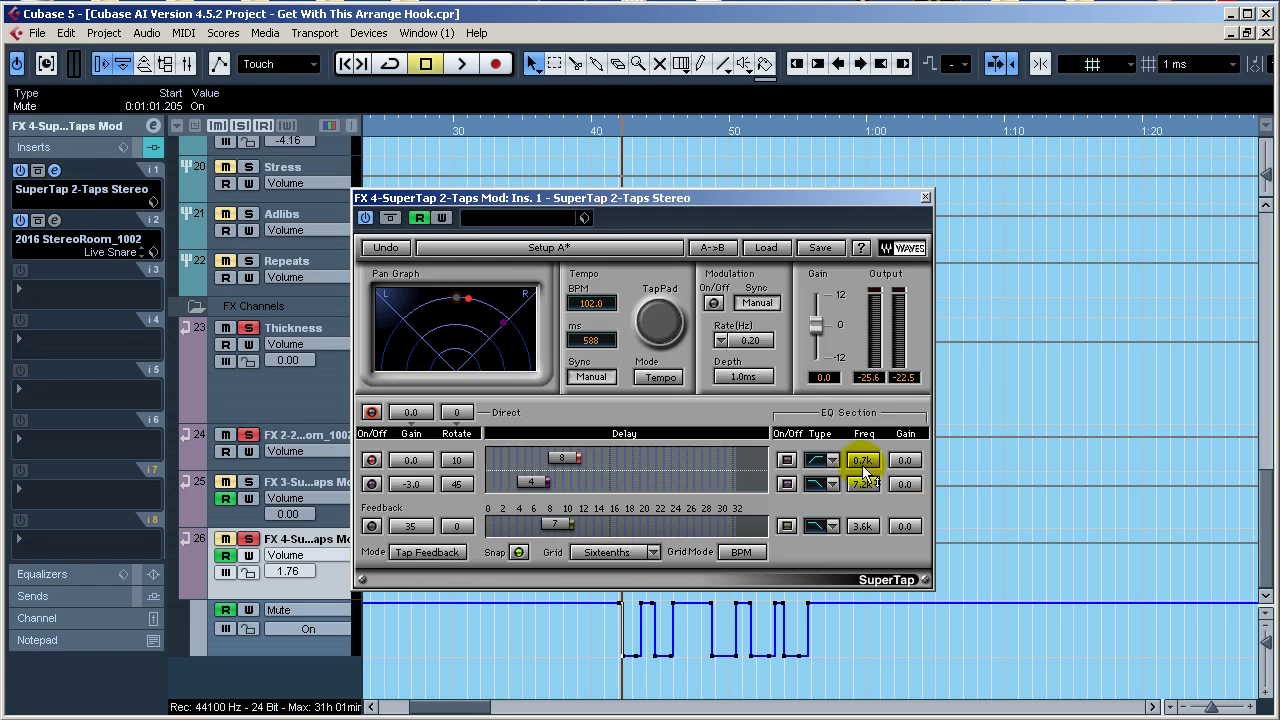
pyautogui.click(787, 460)
pyautogui.click(787, 460)
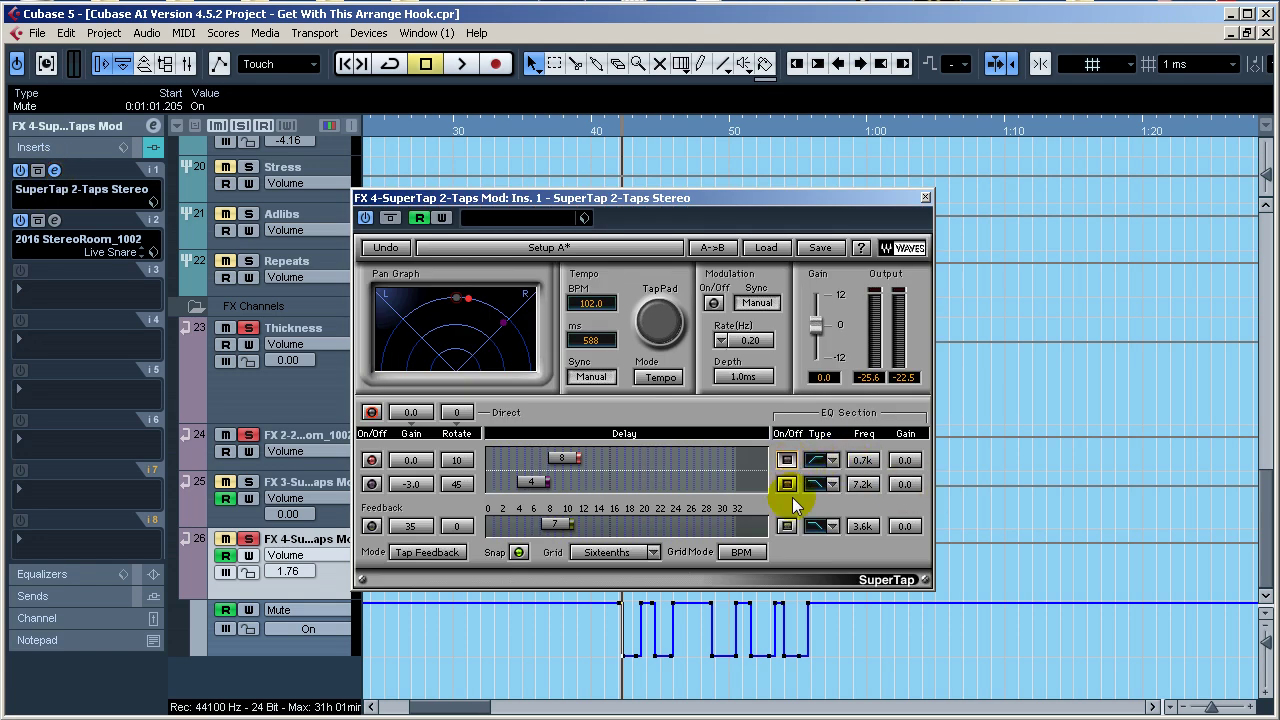
pyautogui.click(925, 197)
pyautogui.click(129, 210)
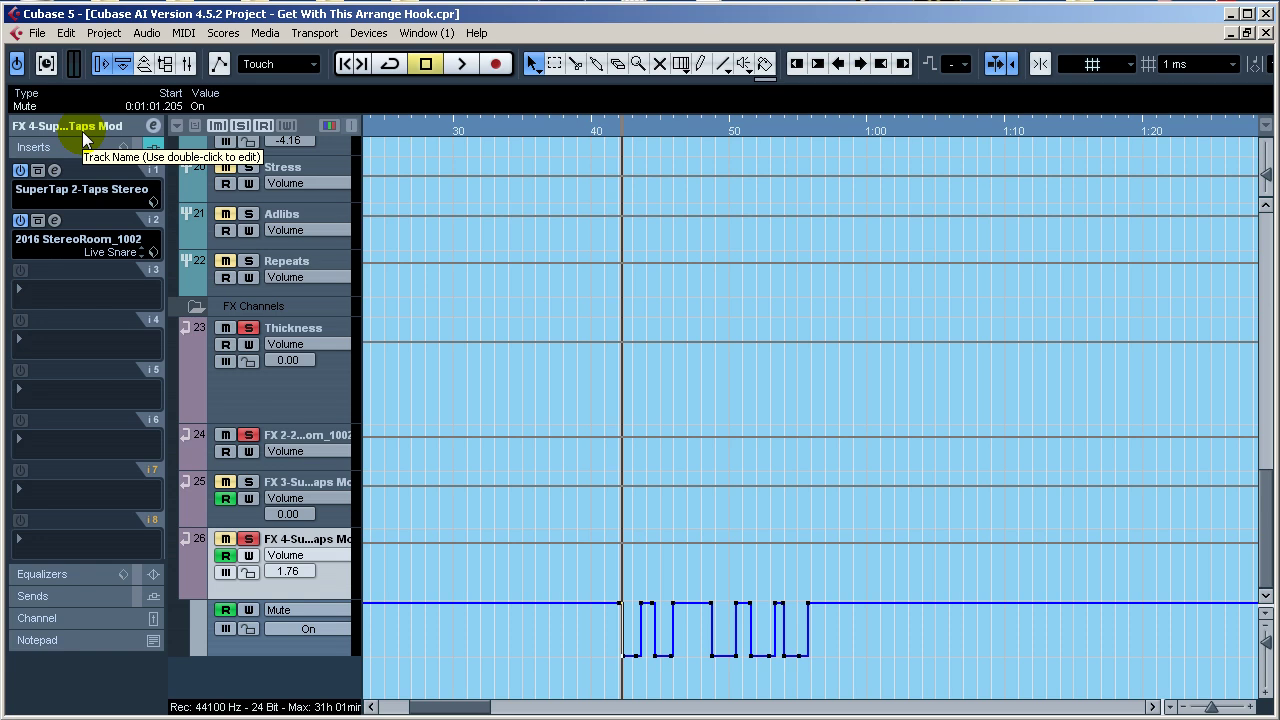
# View FX 4's SuperTap 2-Taps settings once more, and check the Mute parameter of the channel's automation lane
pyautogui.click(54, 170)
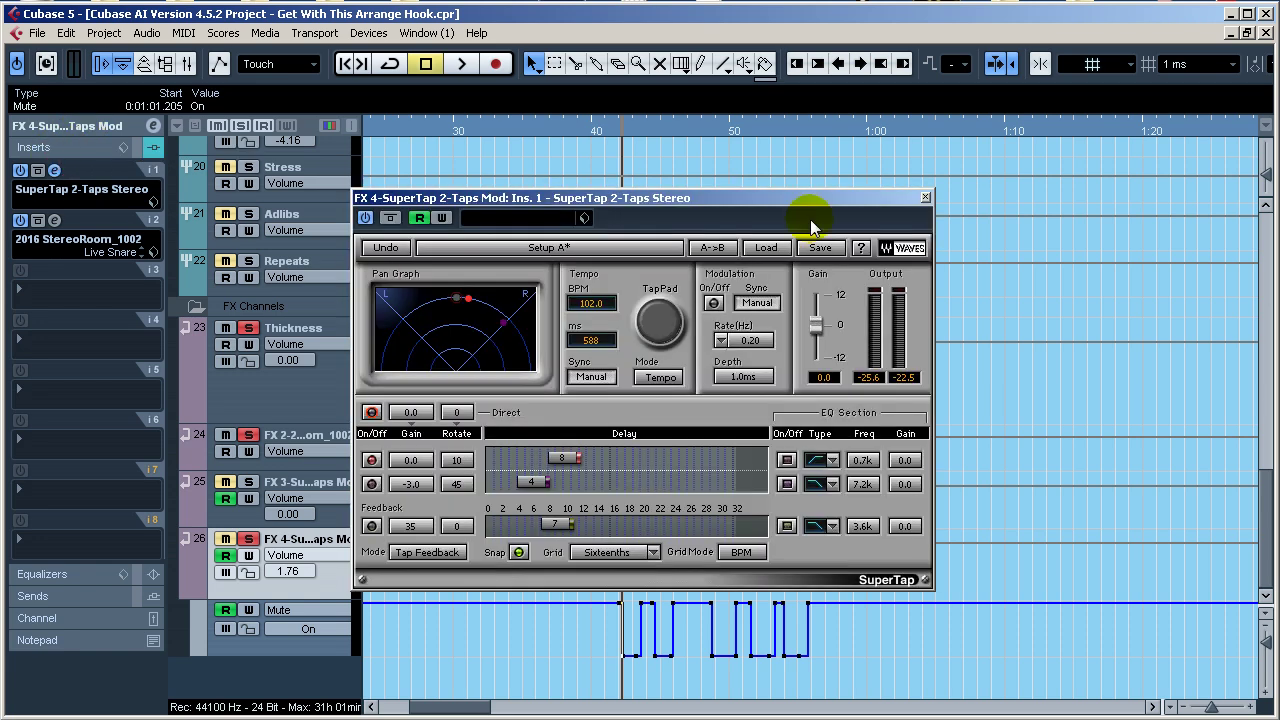
pyautogui.click(927, 199)
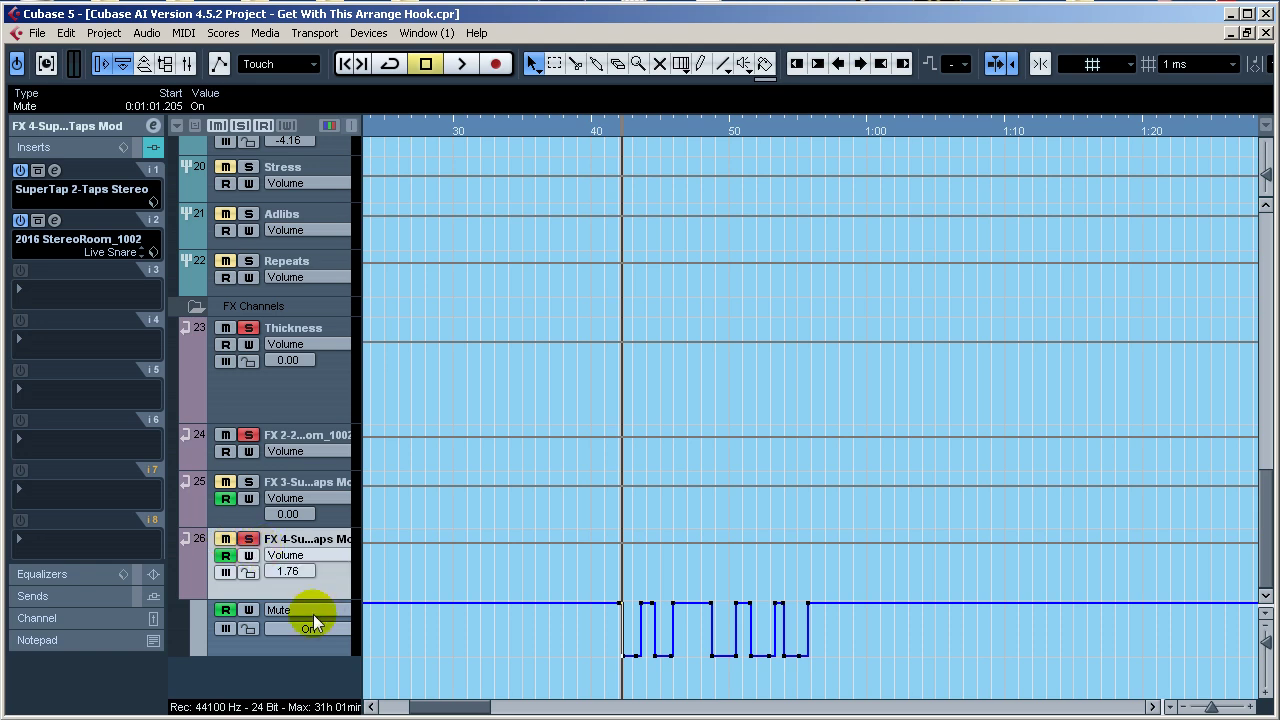
pyautogui.click(274, 610)
pyautogui.click(260, 646)
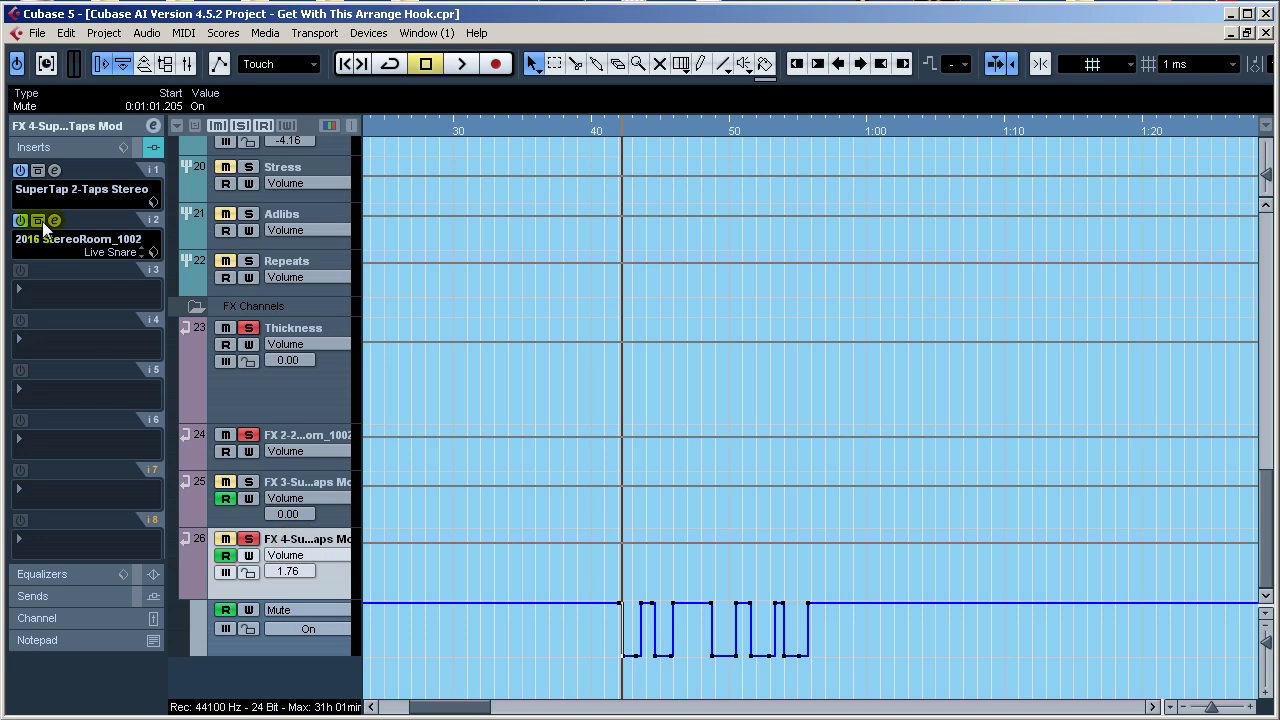
# Play the passage with Feedback enabled in FX 4's SuperTap 2-Taps insert, switch Feedback back off, and close the window
pyautogui.click(54, 170)
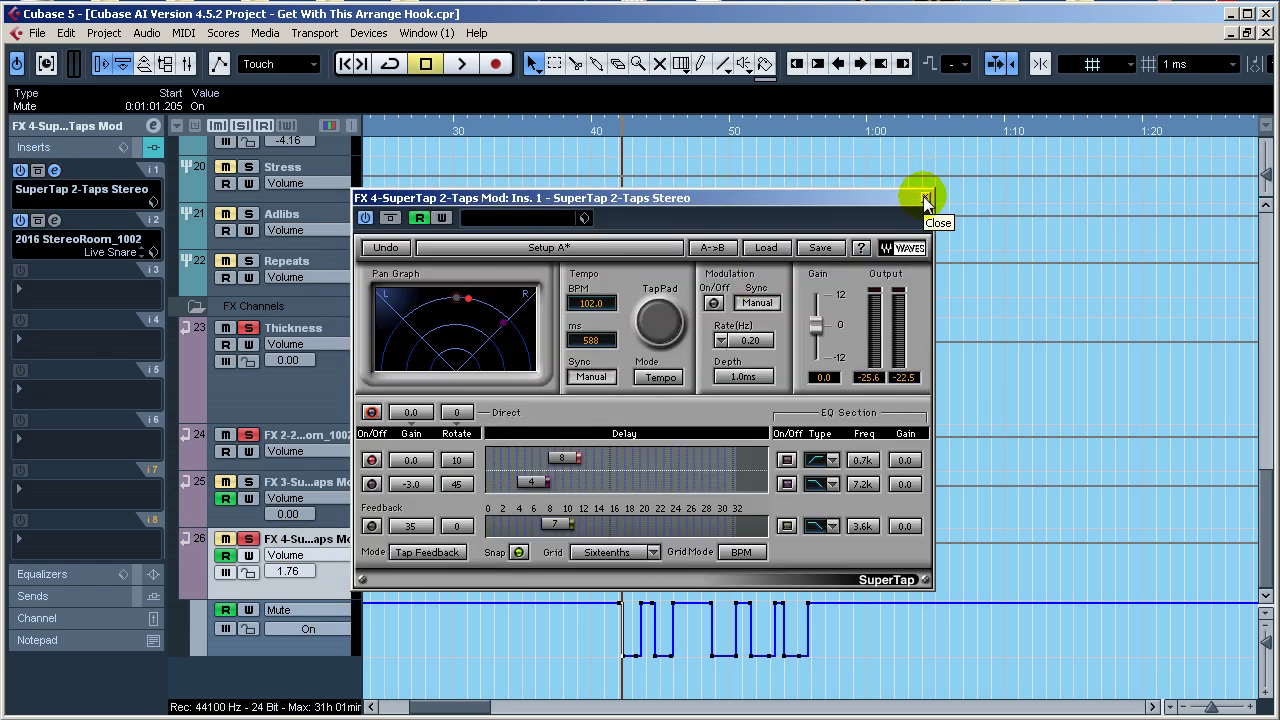
pyautogui.click(370, 527)
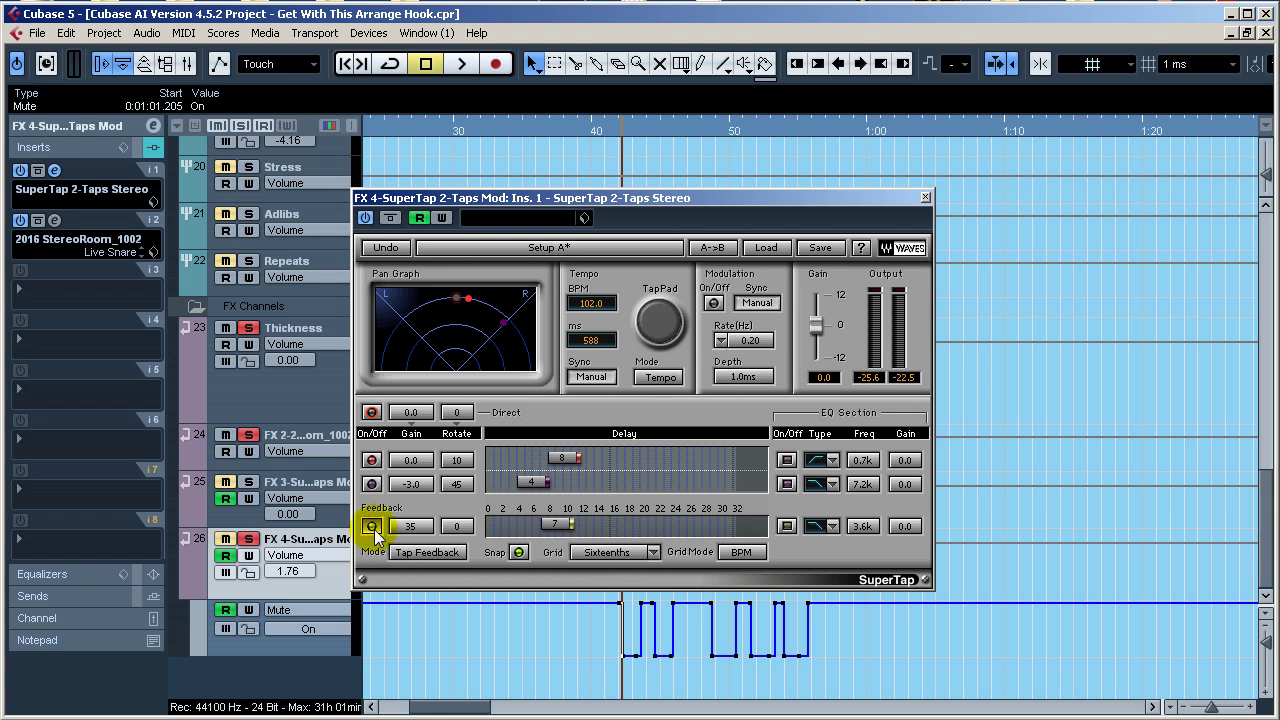
pyautogui.press('space')
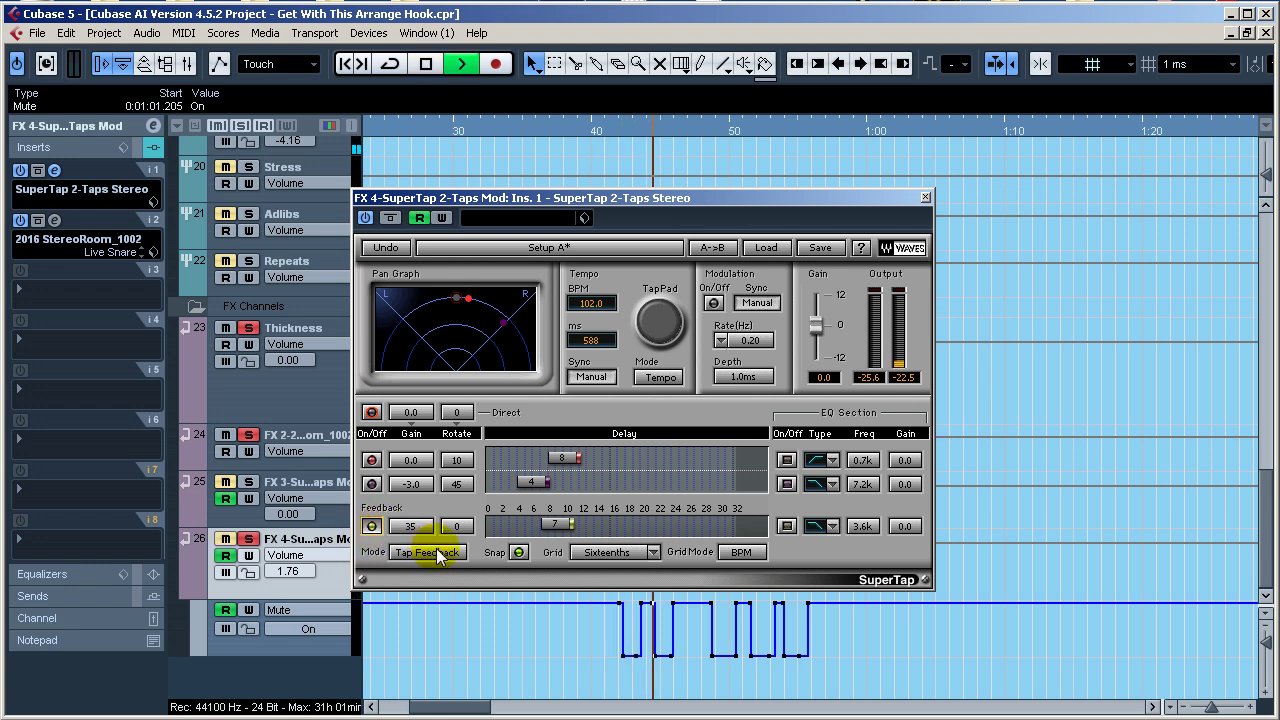
pyautogui.press('space')
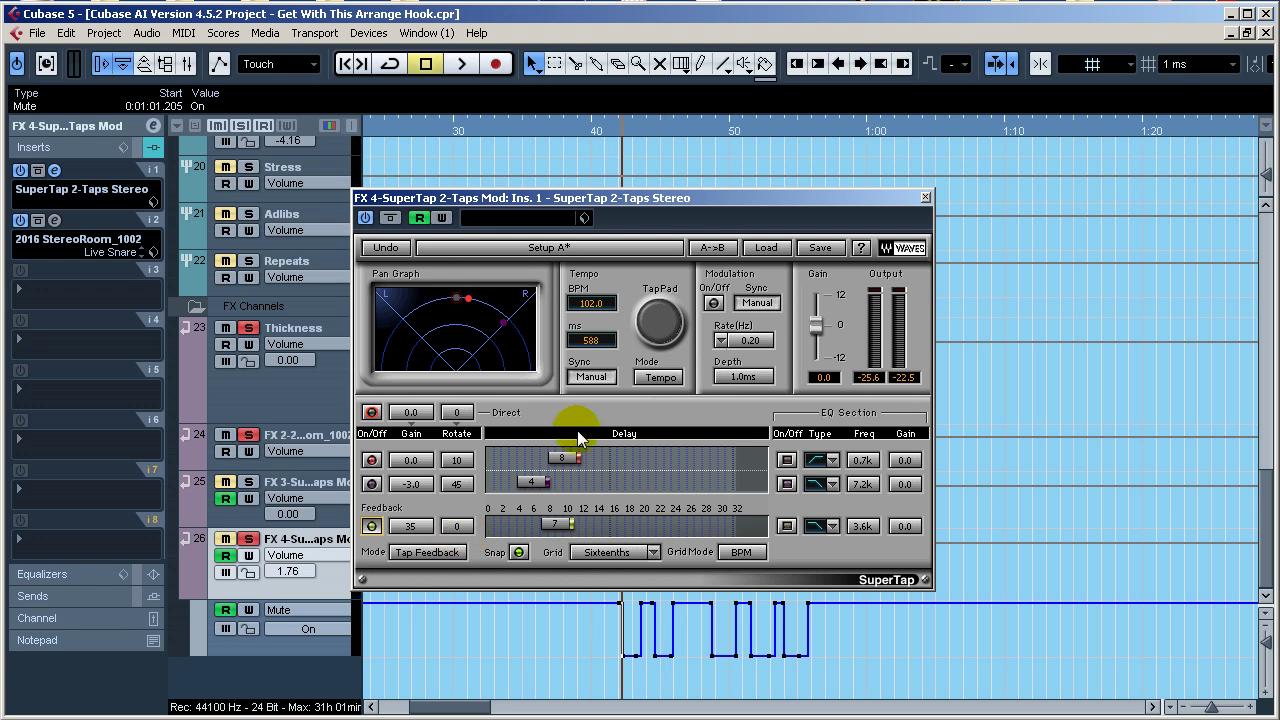
pyautogui.click(380, 522)
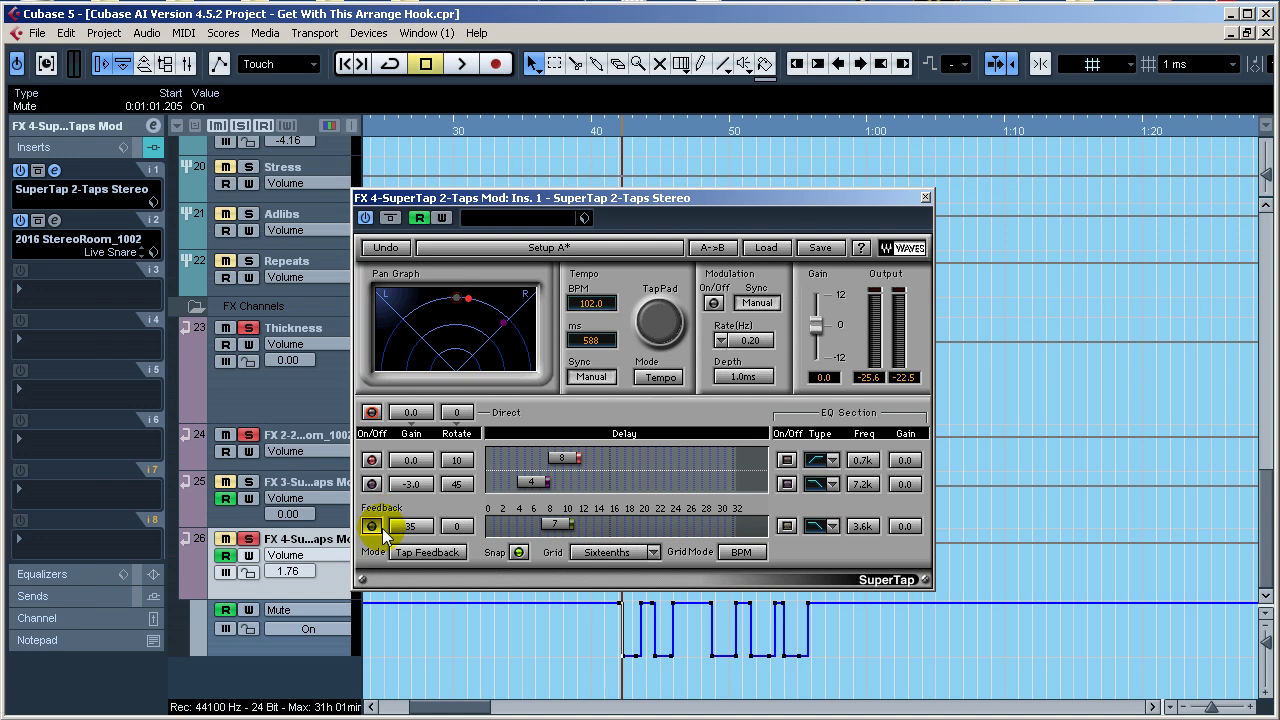
pyautogui.click(925, 197)
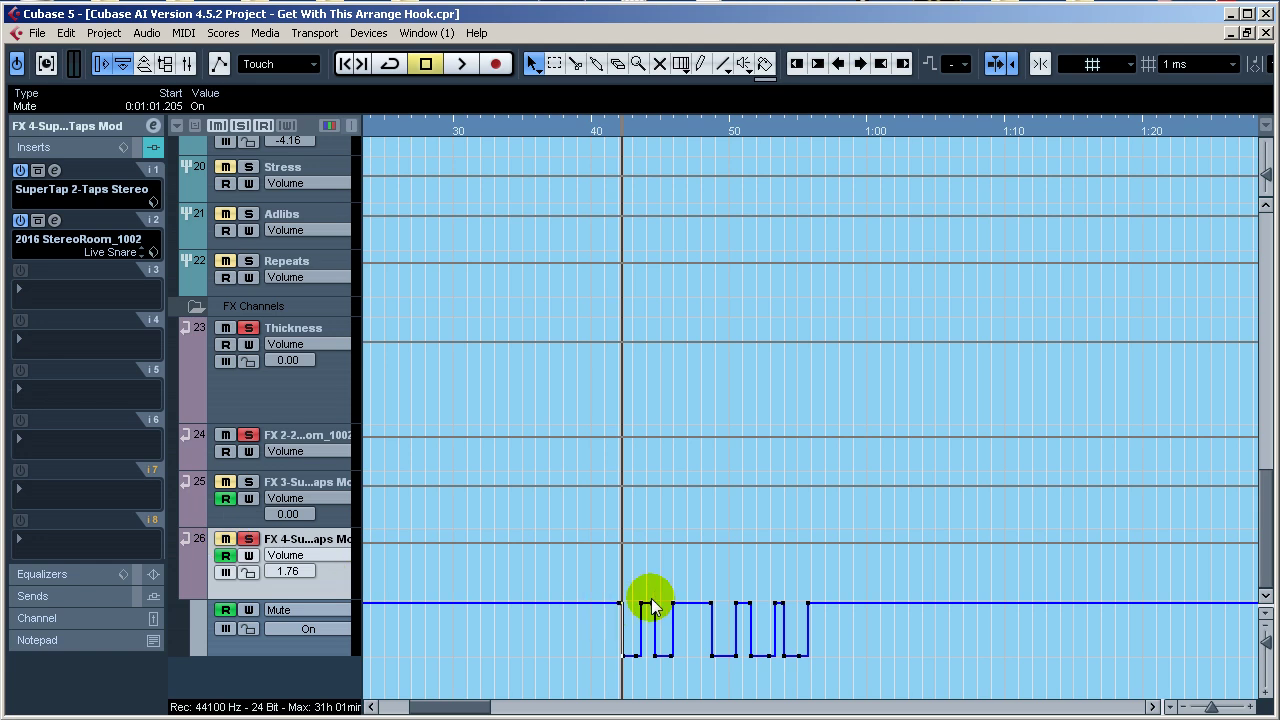
# Select the FX 4 mute automation points around 0:44 to 0:46, and briefly open the channel's 2016 StereoRoom insert
pyautogui.moveTo(637, 561); pyautogui.dragTo(686, 676)
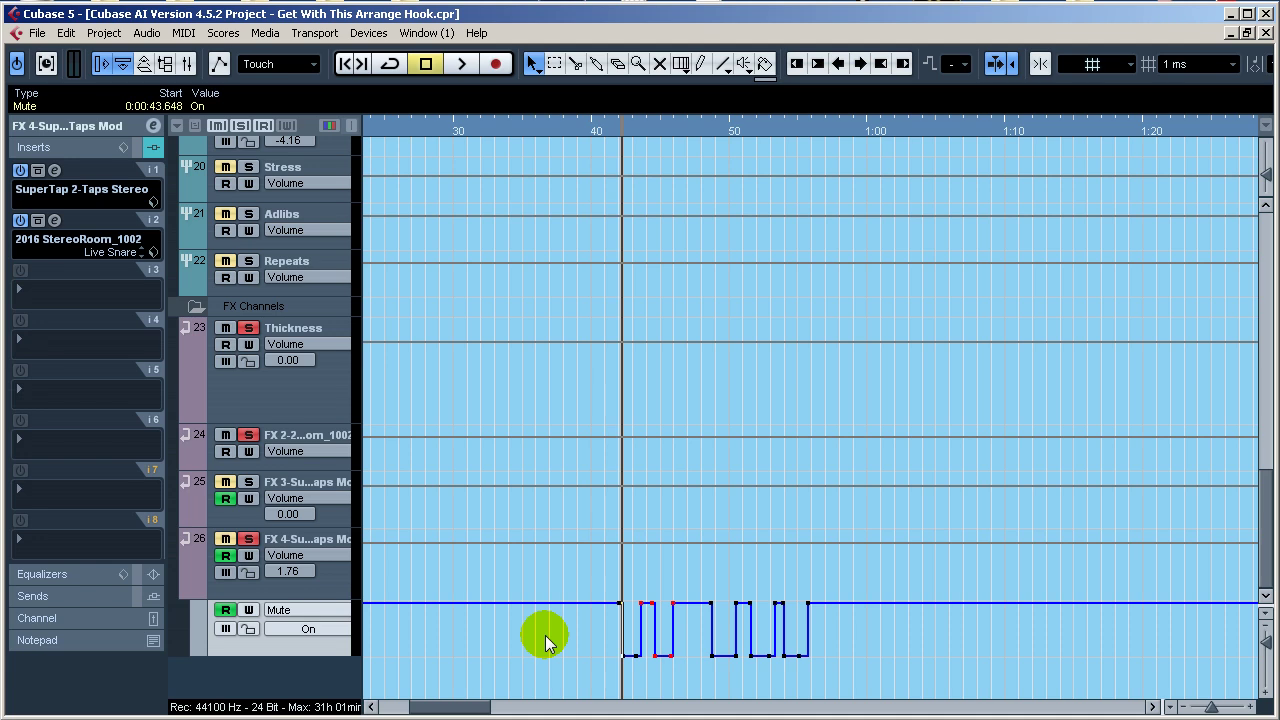
pyautogui.click(55, 220)
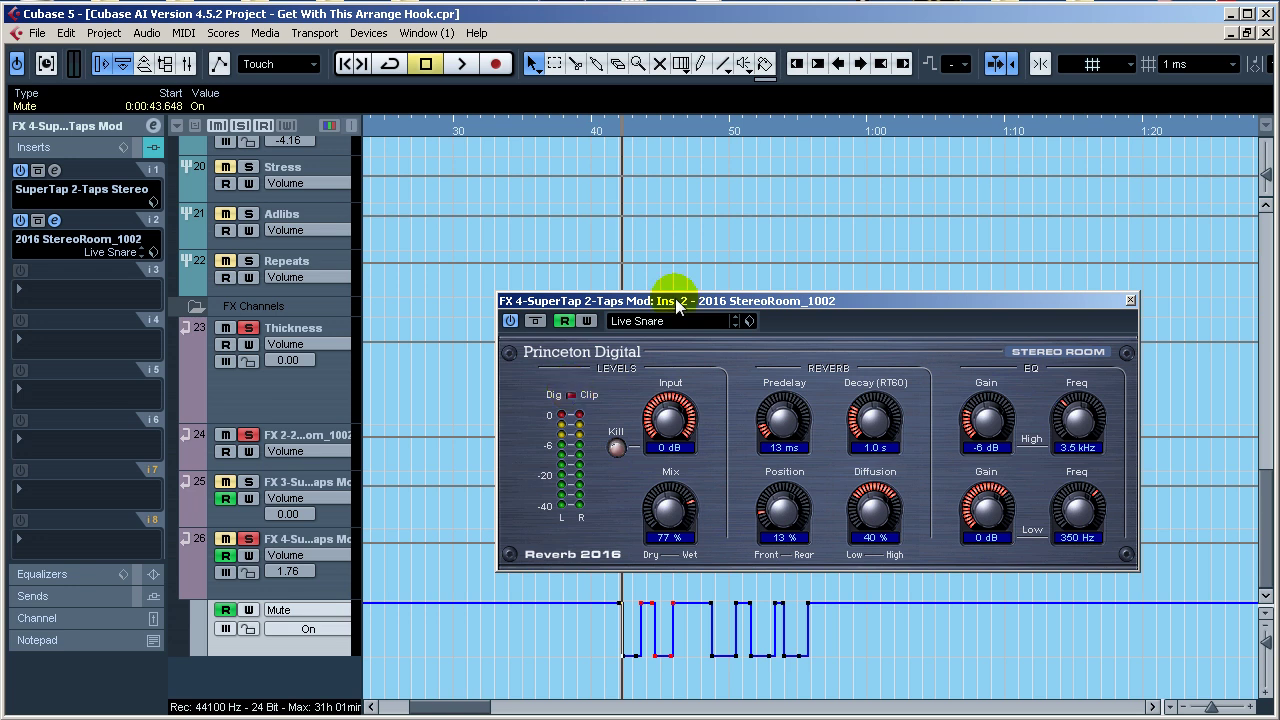
pyautogui.click(1134, 300)
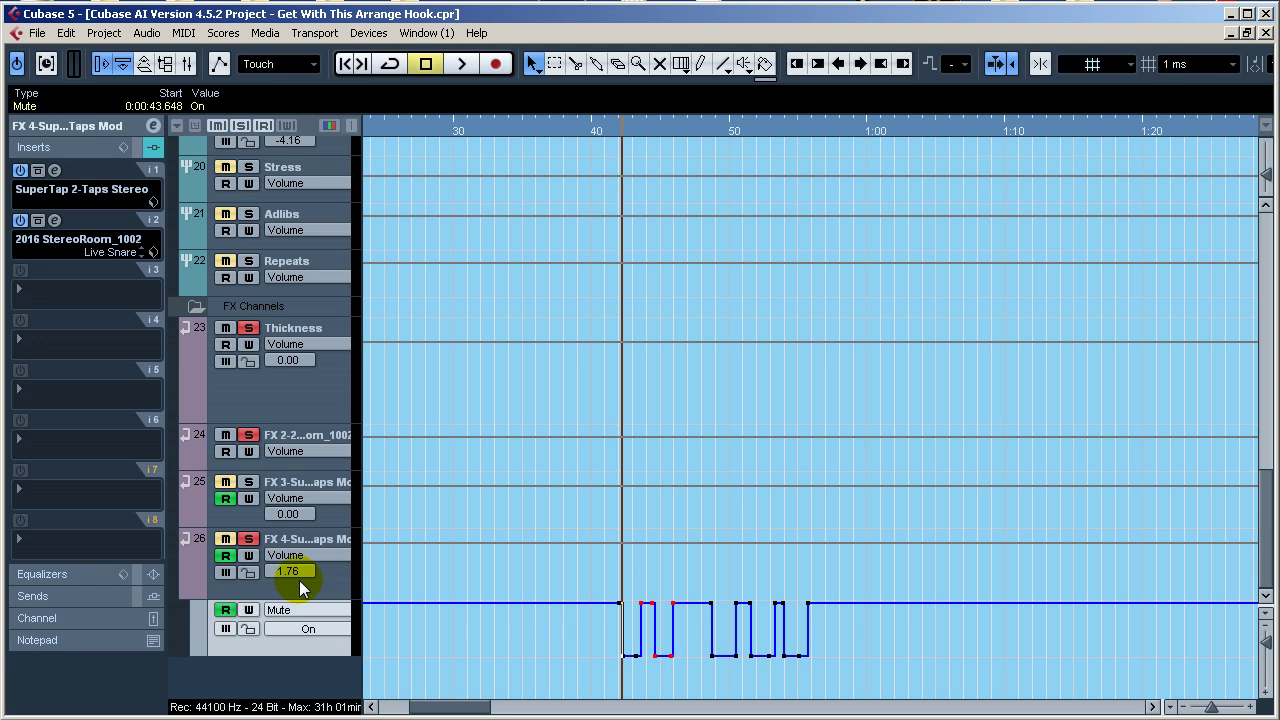
# Select the FX 4 channel and play the lead passage through all of its mute automation before stopping playback
pyautogui.click(247, 540)
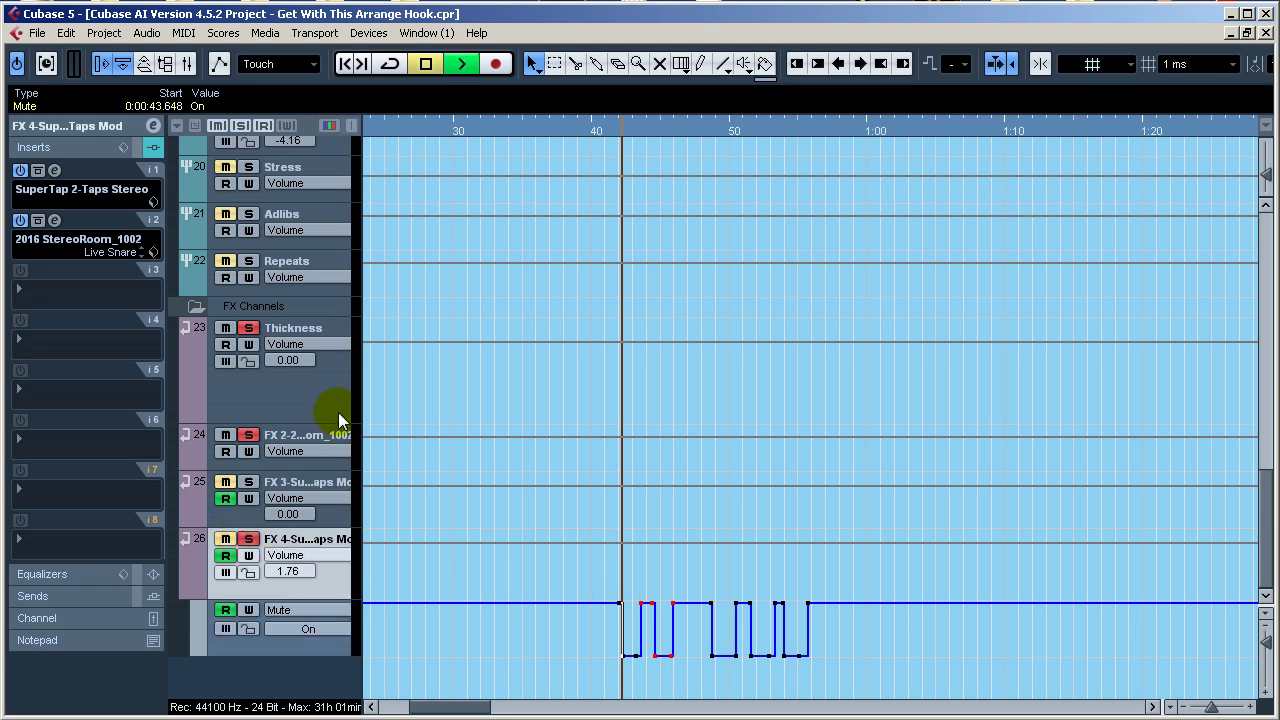
pyautogui.press('space')
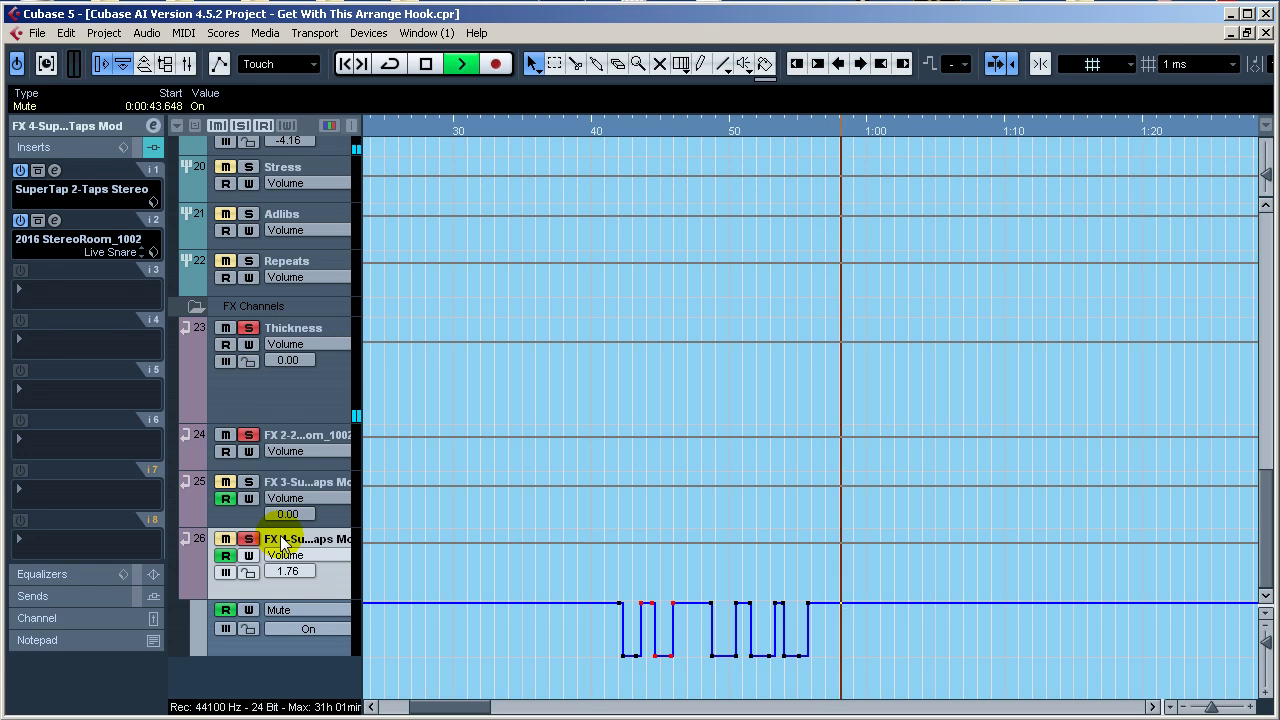
pyautogui.press('space')
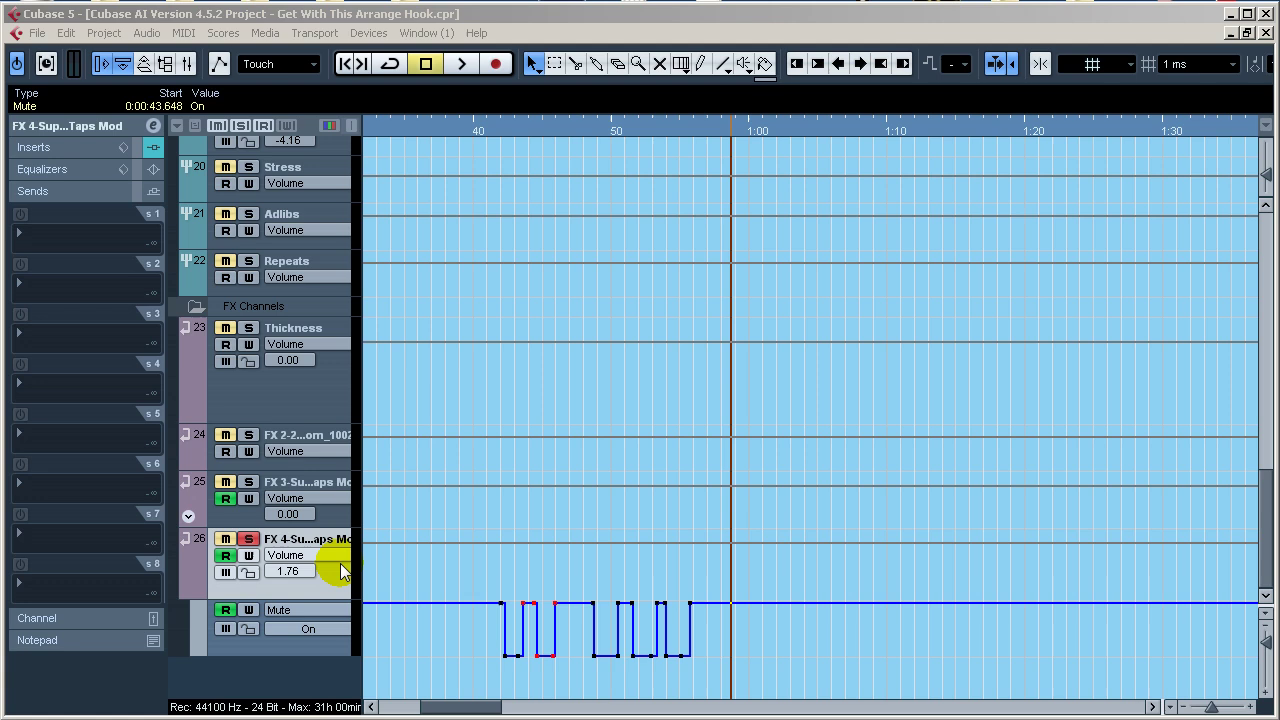
# Select the Lead group and open the FX 2 StereoRoom reverb from its sends to examine the settings
pyautogui.click(324, 373)
pyautogui.scroll(3, 323, 383)
pyautogui.click(322, 236)
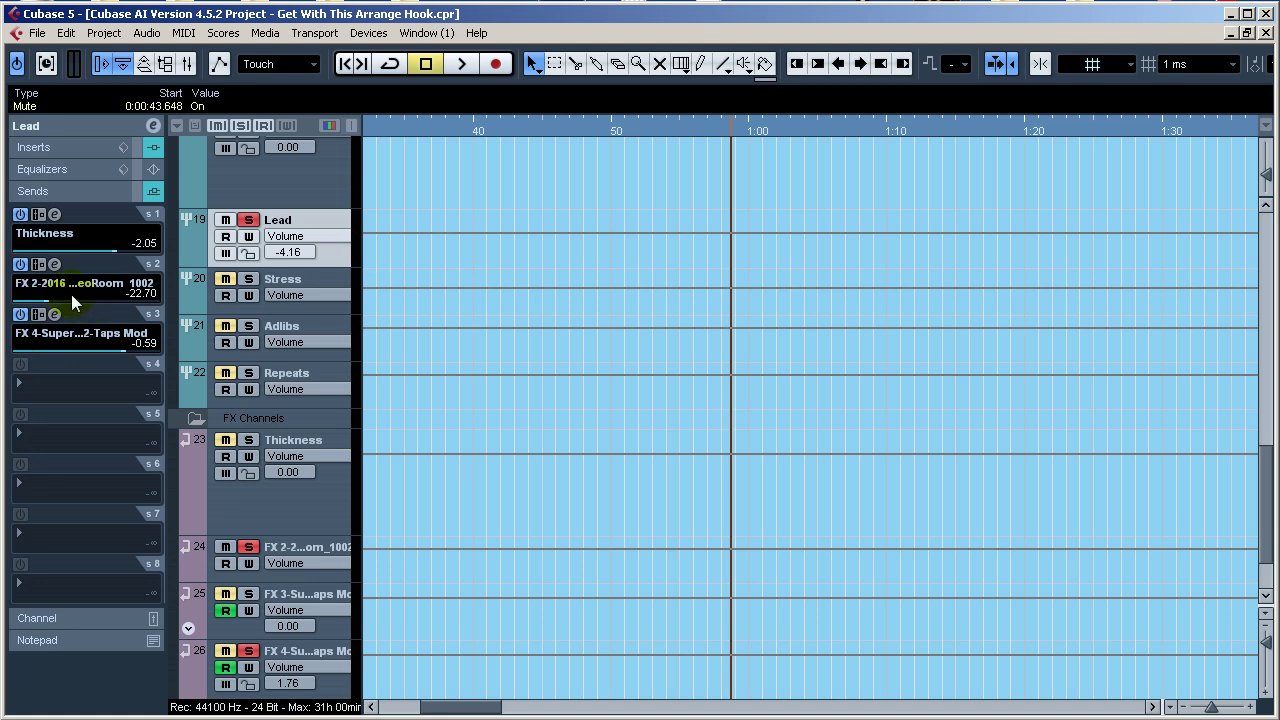
pyautogui.click(55, 264)
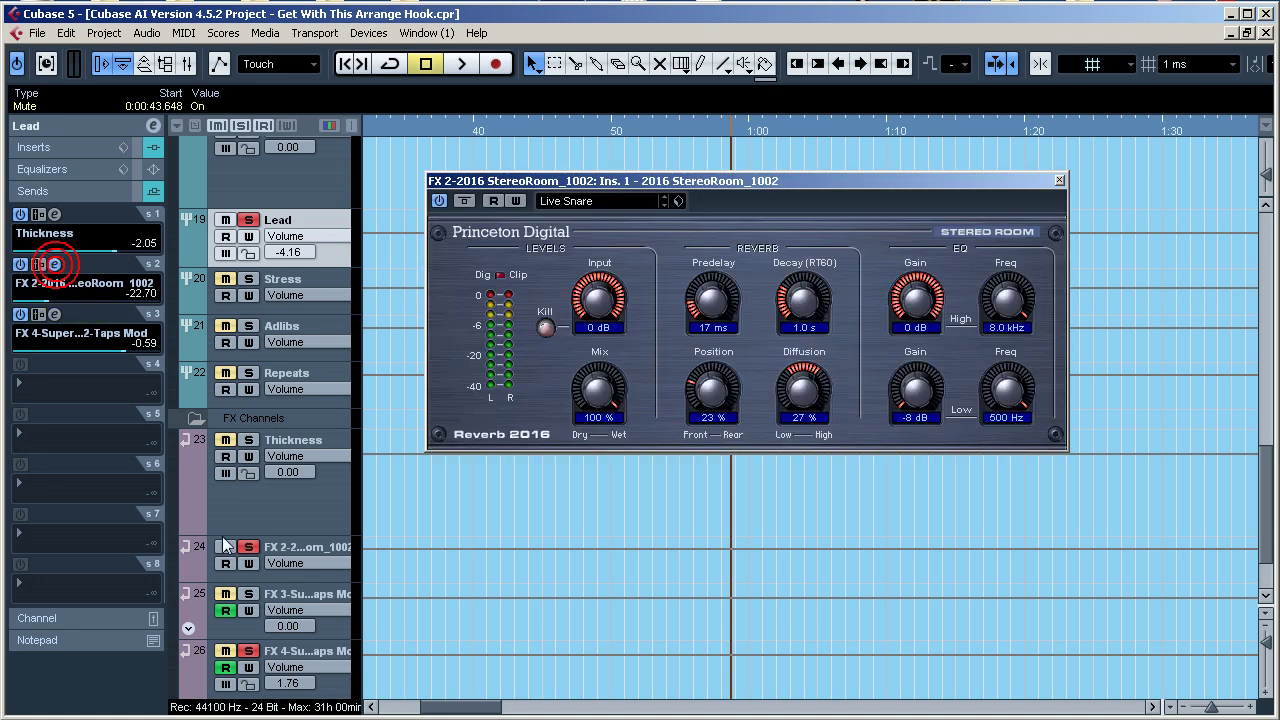
# Review the Lead group's sends, opening and closing the FX 4 SuperTap 2-Taps delay and the FX 2 StereoRoom reverb
pyautogui.click(1061, 181)
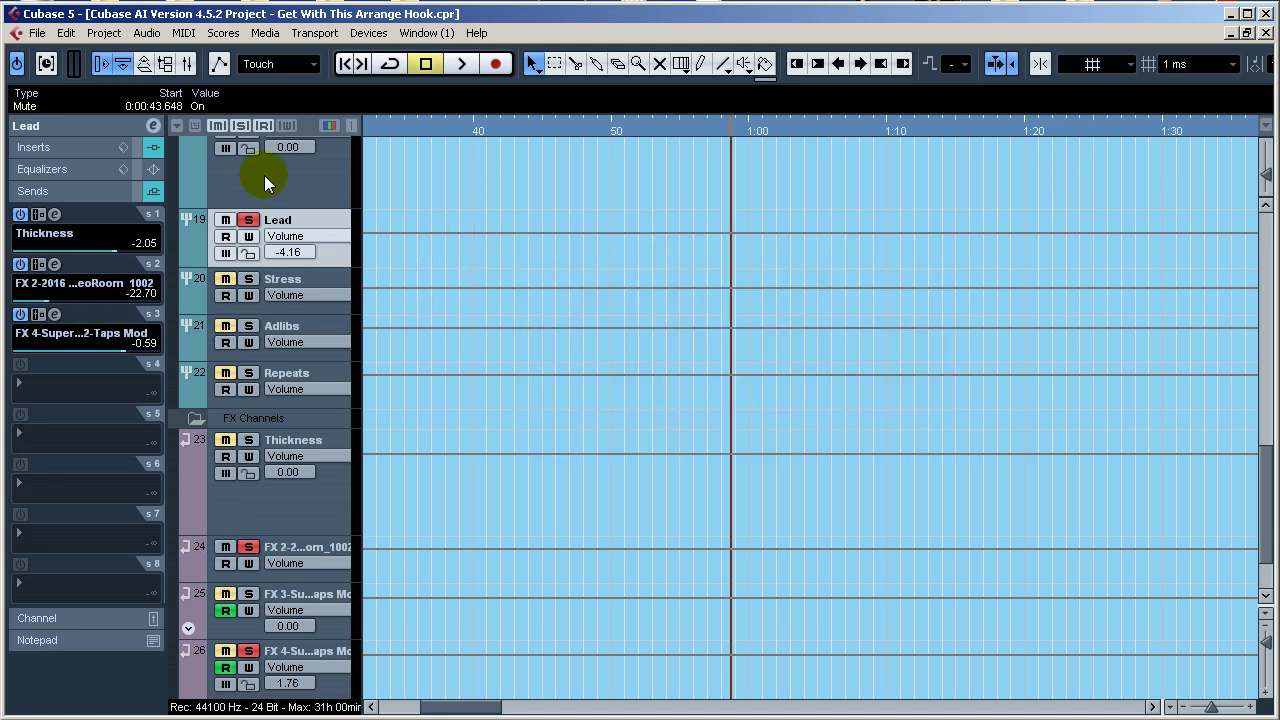
pyautogui.click(64, 146)
pyautogui.click(64, 146)
pyautogui.click(64, 191)
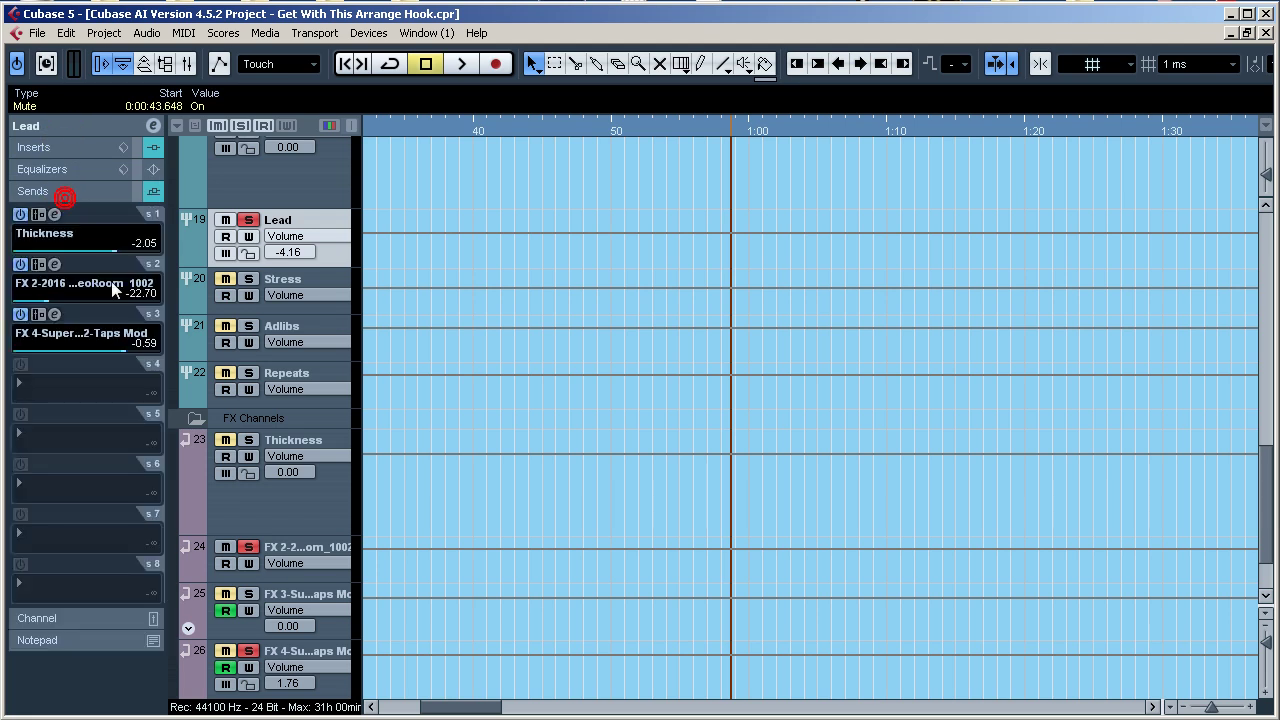
pyautogui.click(55, 314)
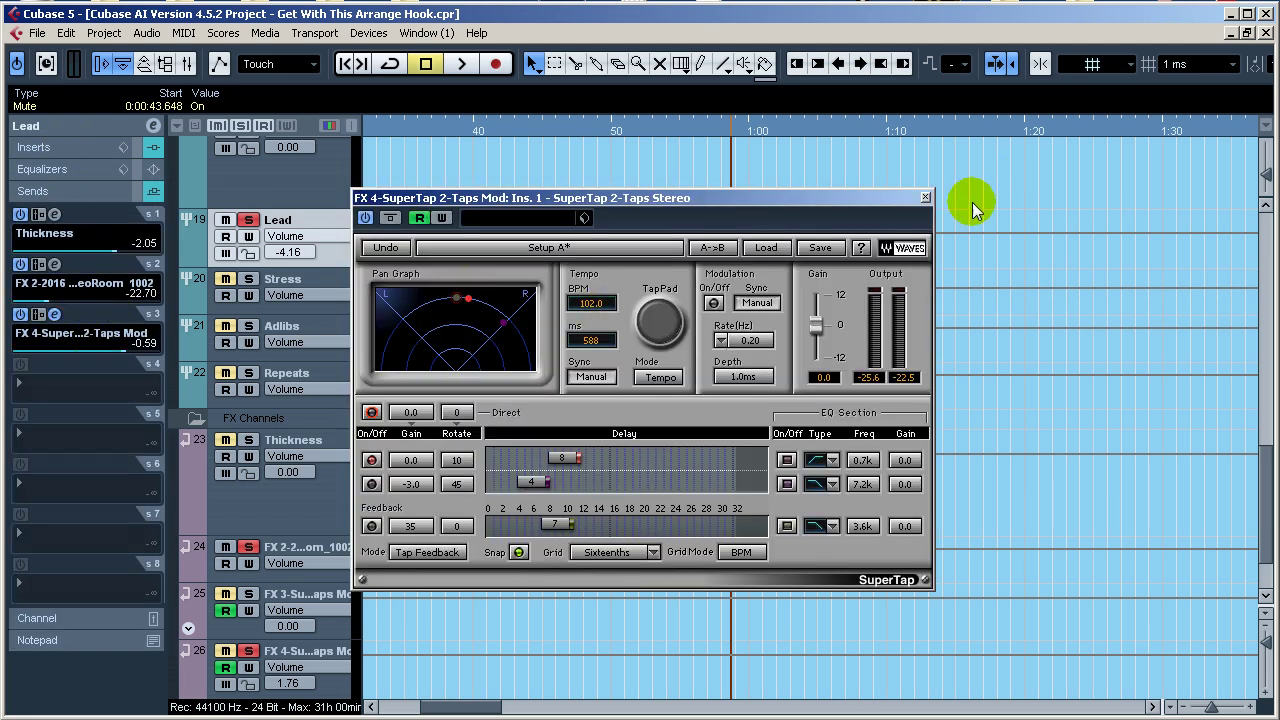
pyautogui.click(925, 197)
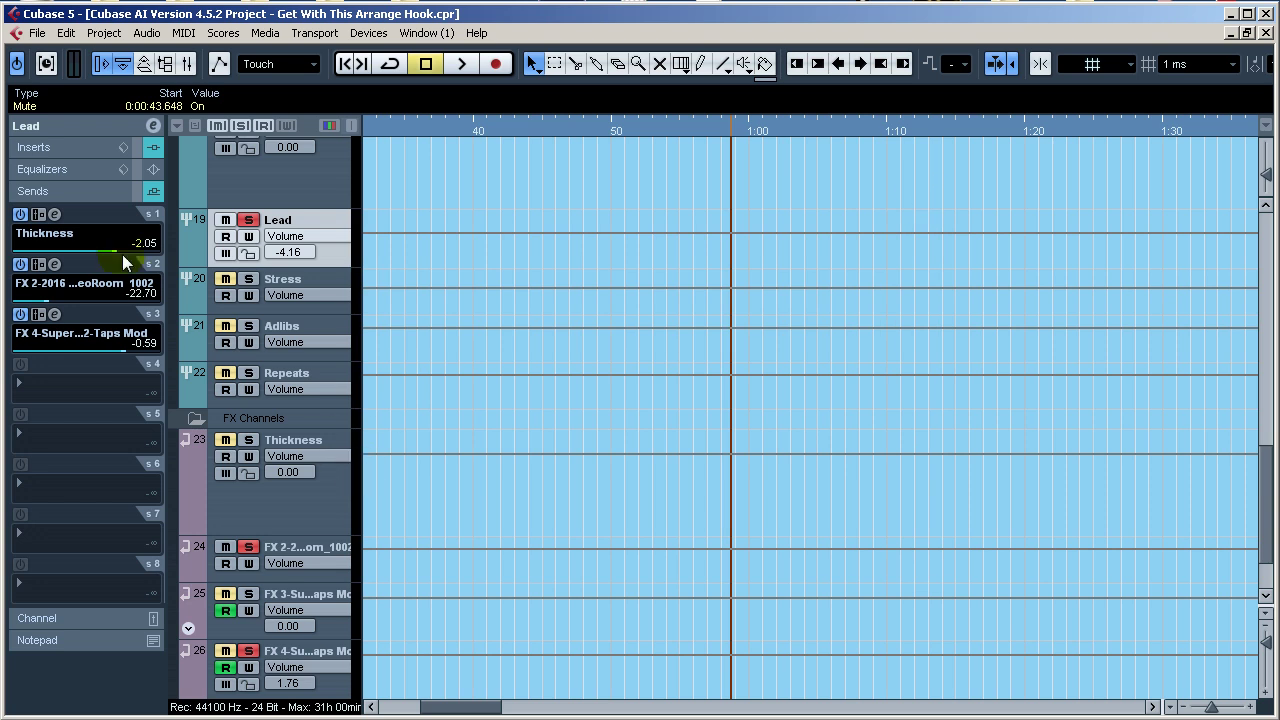
pyautogui.click(56, 264)
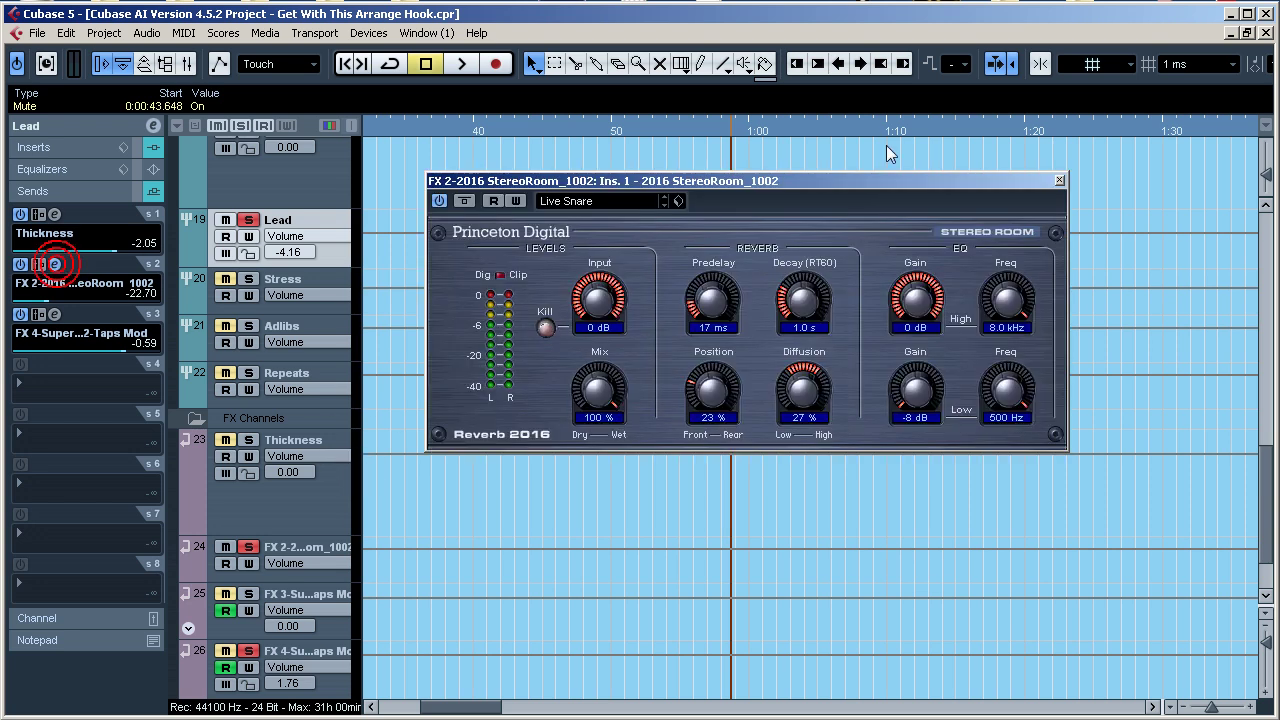
pyautogui.click(1057, 181)
# Select the FX 2 channel and examine the low and high EQ settings in its 2016 StereoRoom insert before closing it
pyautogui.scroll(-2, 317, 476)
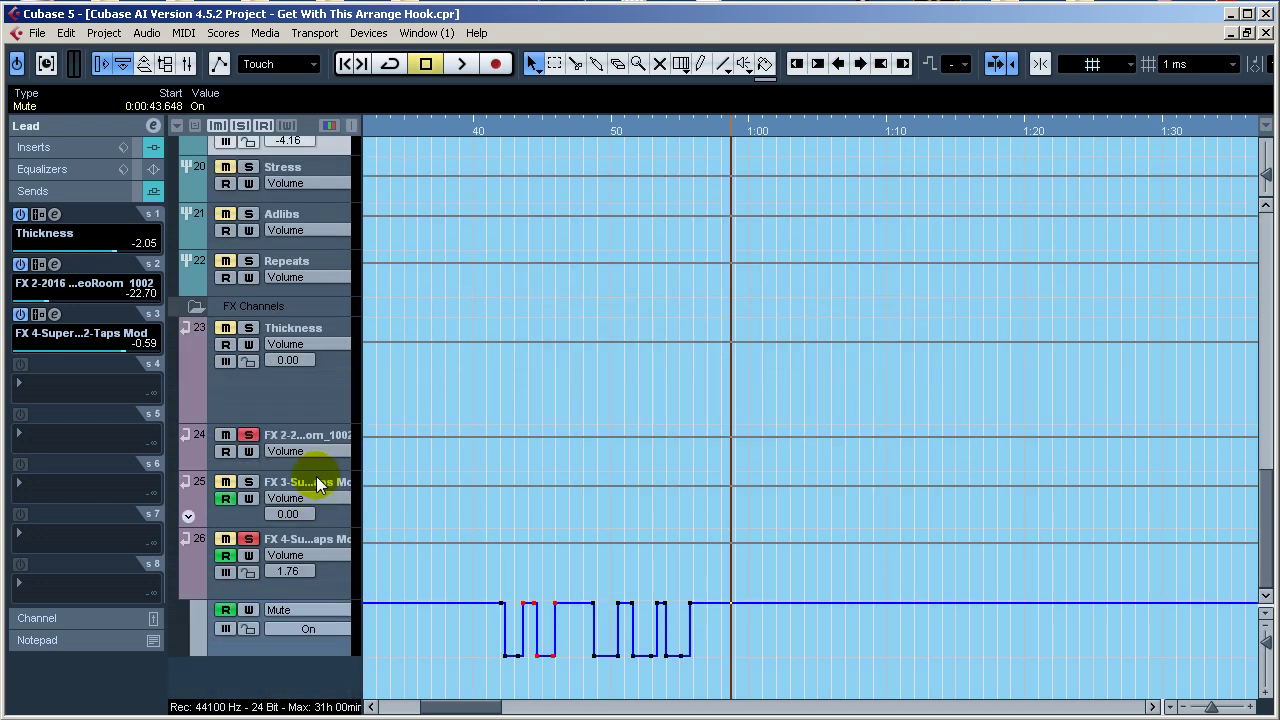
pyautogui.click(338, 440)
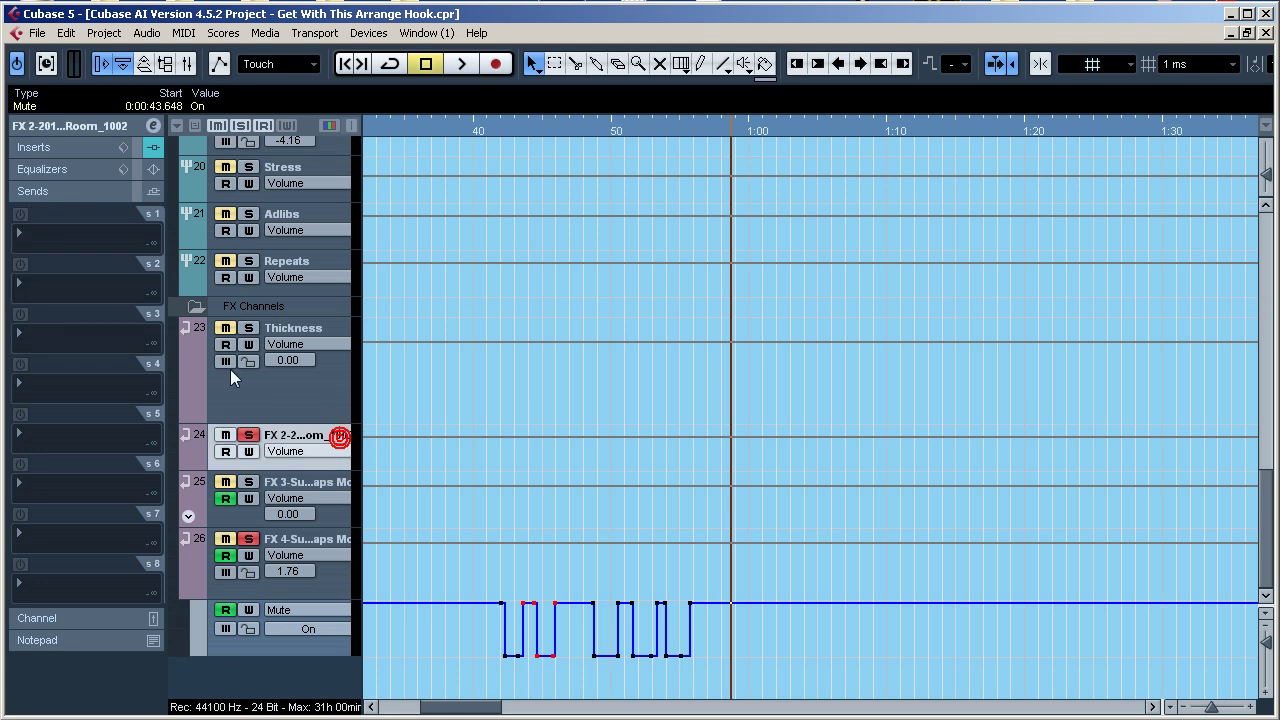
pyautogui.click(47, 150)
pyautogui.click(54, 170)
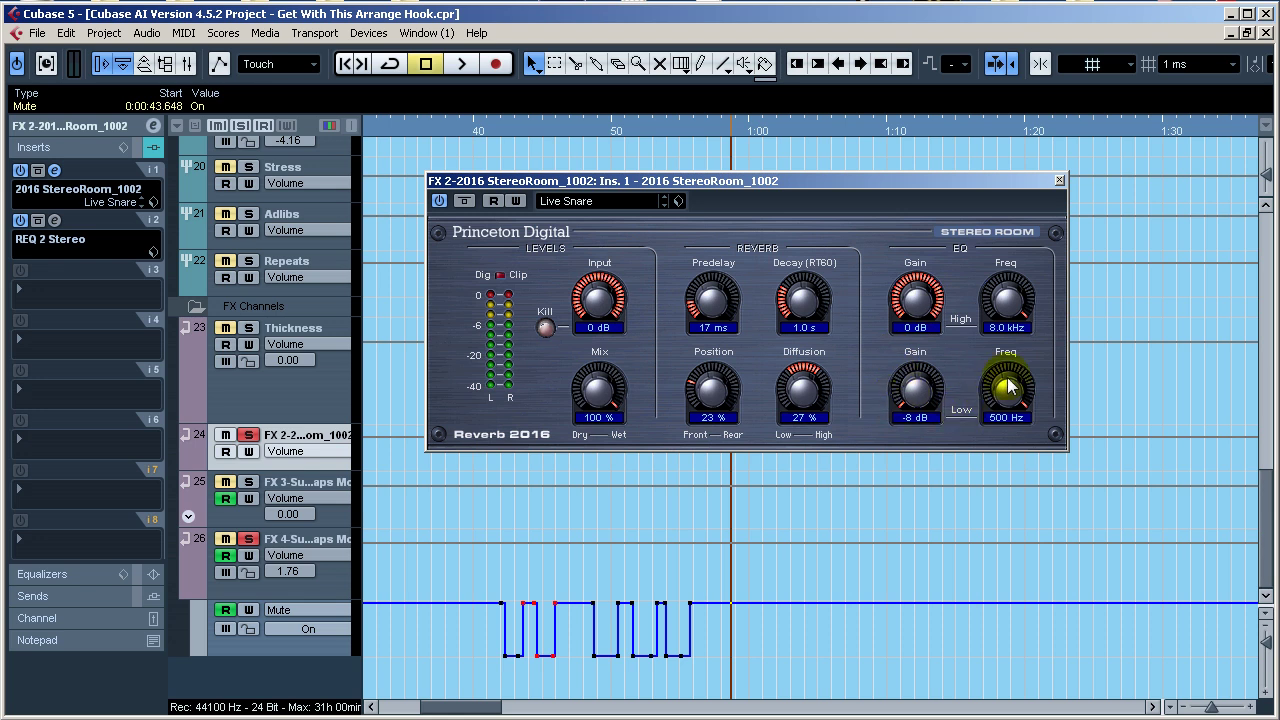
pyautogui.click(1062, 179)
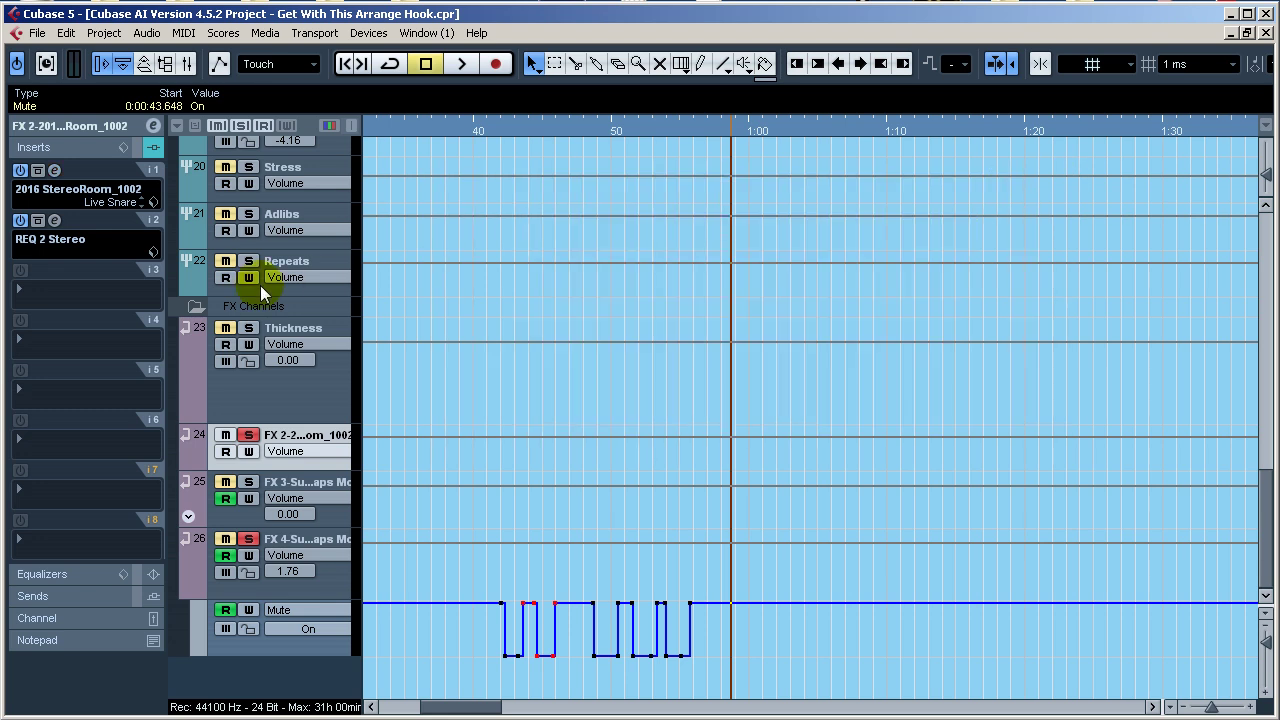
# Open the FX 2 channel's REQ 2 Stereo and 2016 StereoRoom inserts and arrange the windows for comparing their EQ sections
pyautogui.click(55, 220)
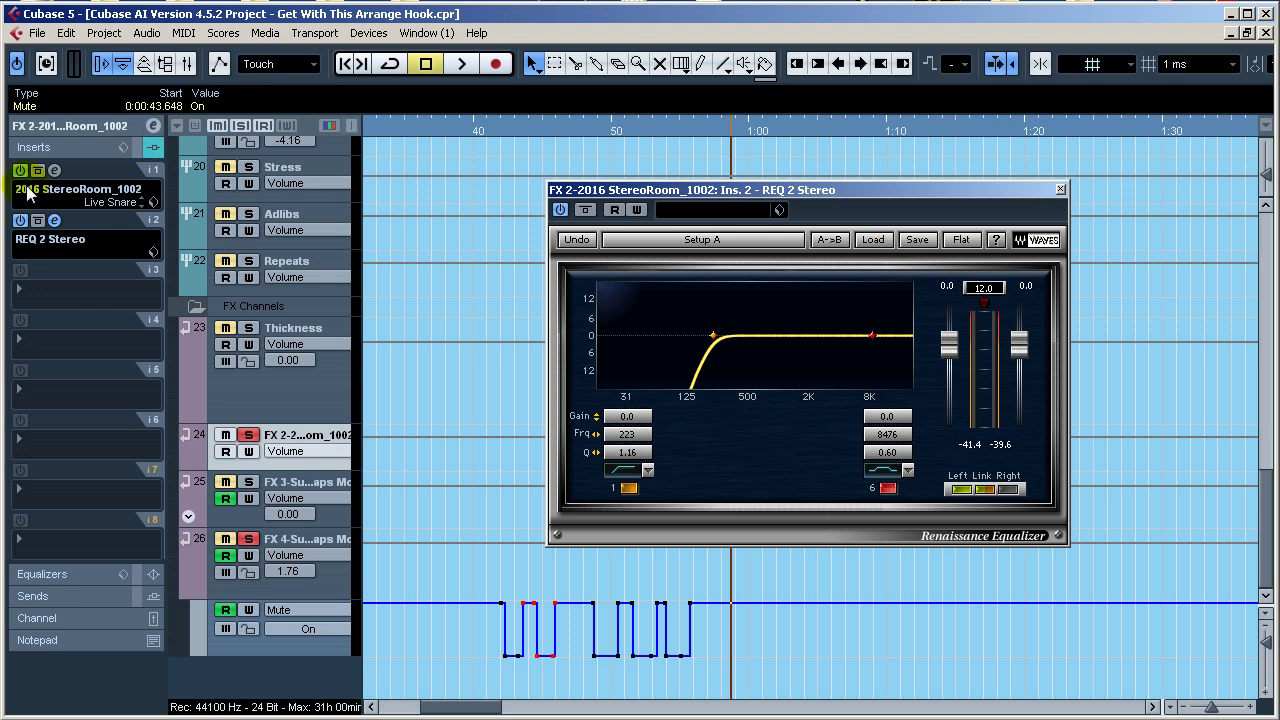
pyautogui.click(54, 171)
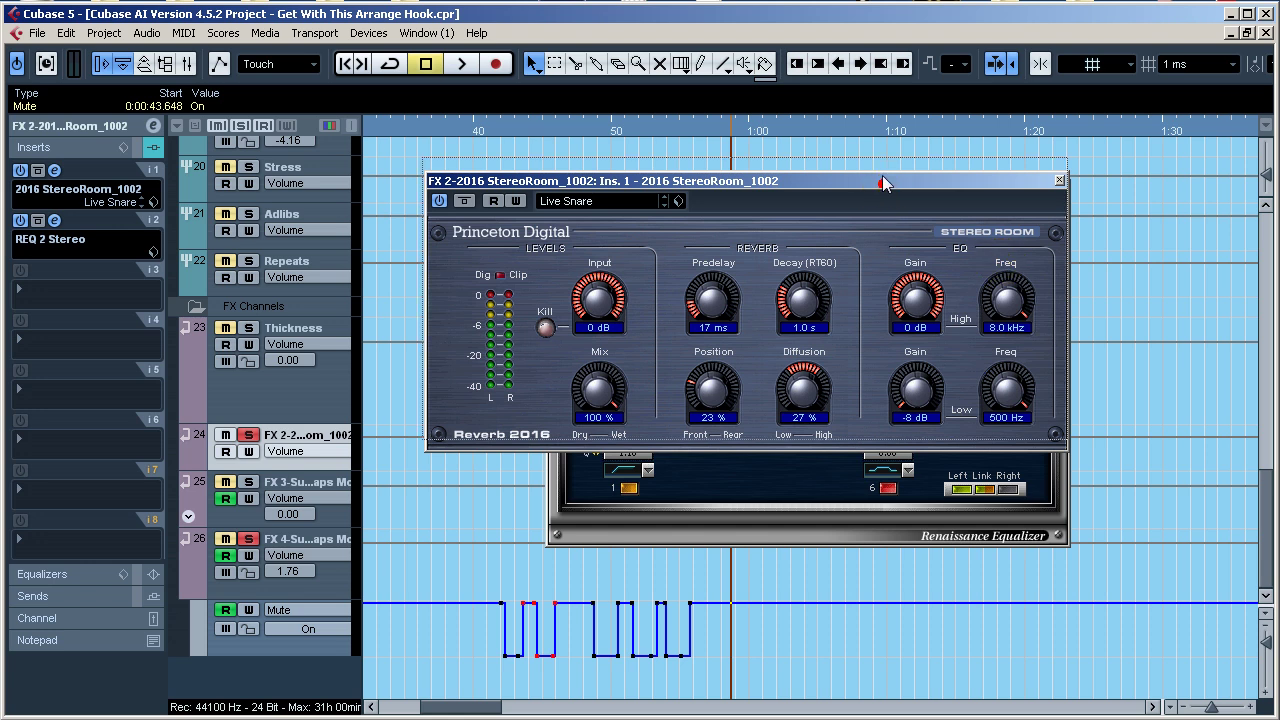
pyautogui.moveTo(880, 181); pyautogui.dragTo(855, 62)
pyautogui.click(1050, 190)
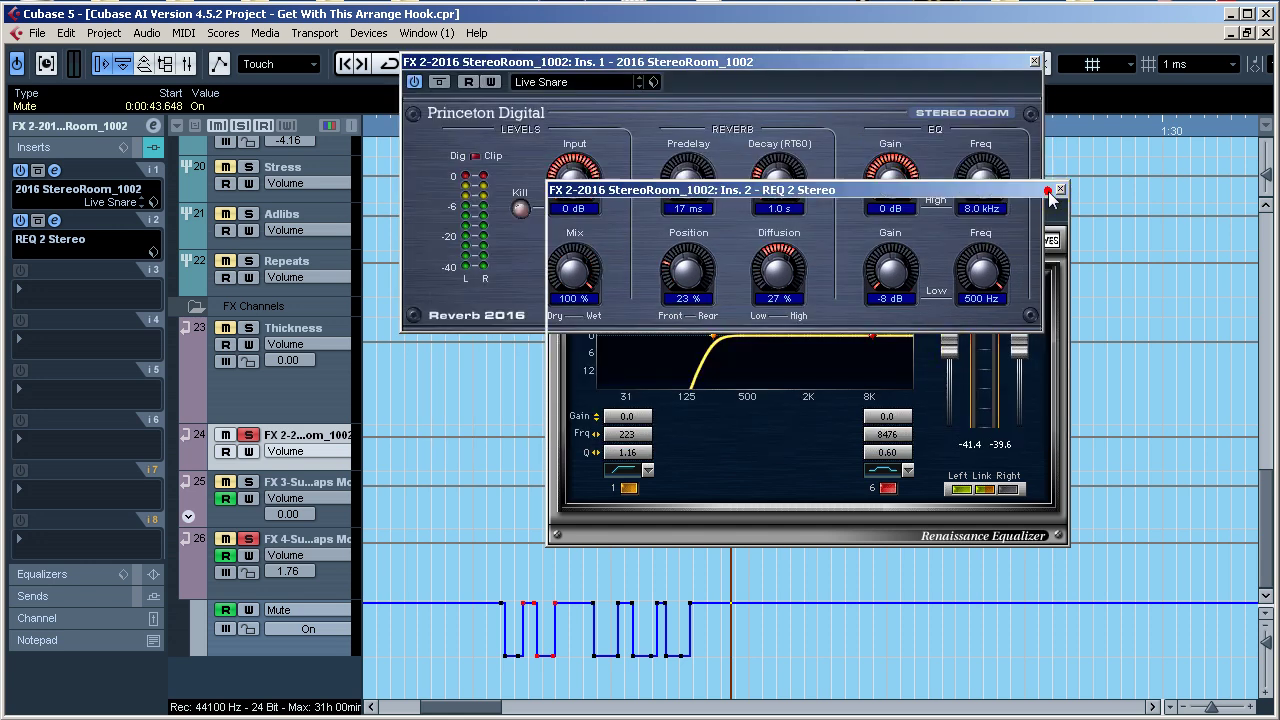
pyautogui.moveTo(945, 191); pyautogui.dragTo(883, 313)
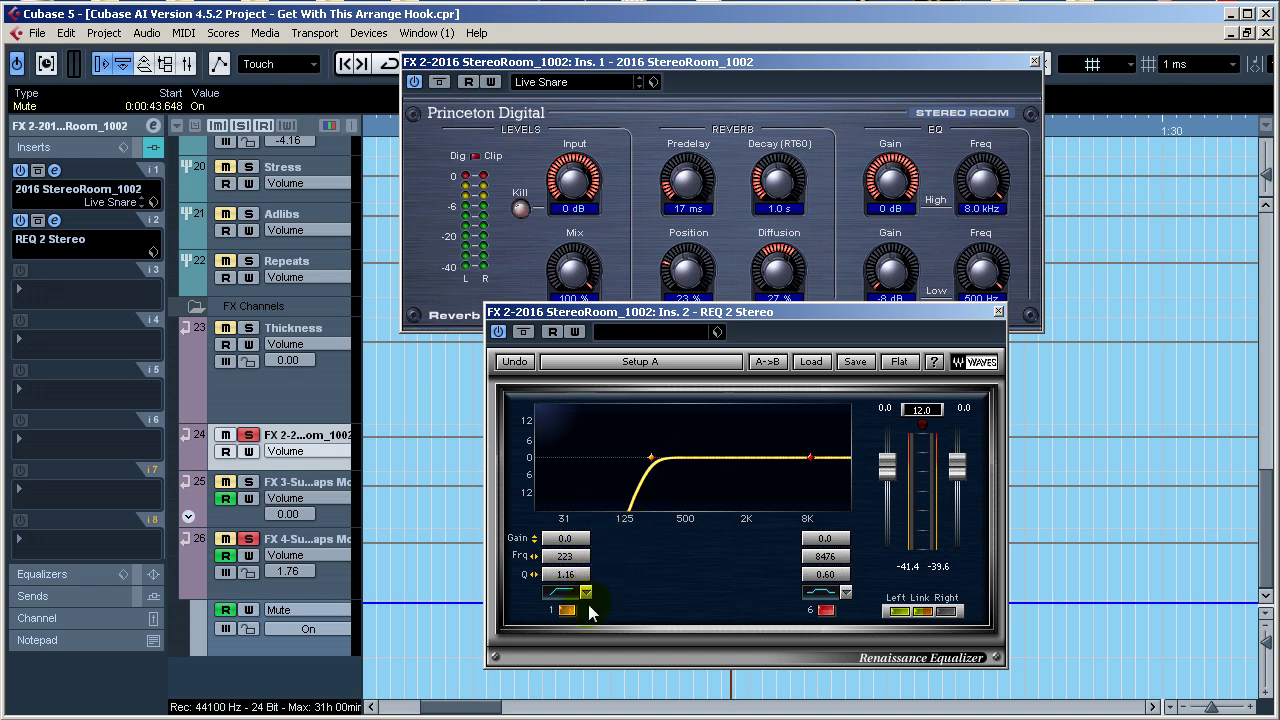
# Set the Q of band 1 in the FX 2 channel's REQ 2 Stereo to 1.41 and close both insert windows
pyautogui.moveTo(567, 577); pyautogui.dragTo(565, 574)
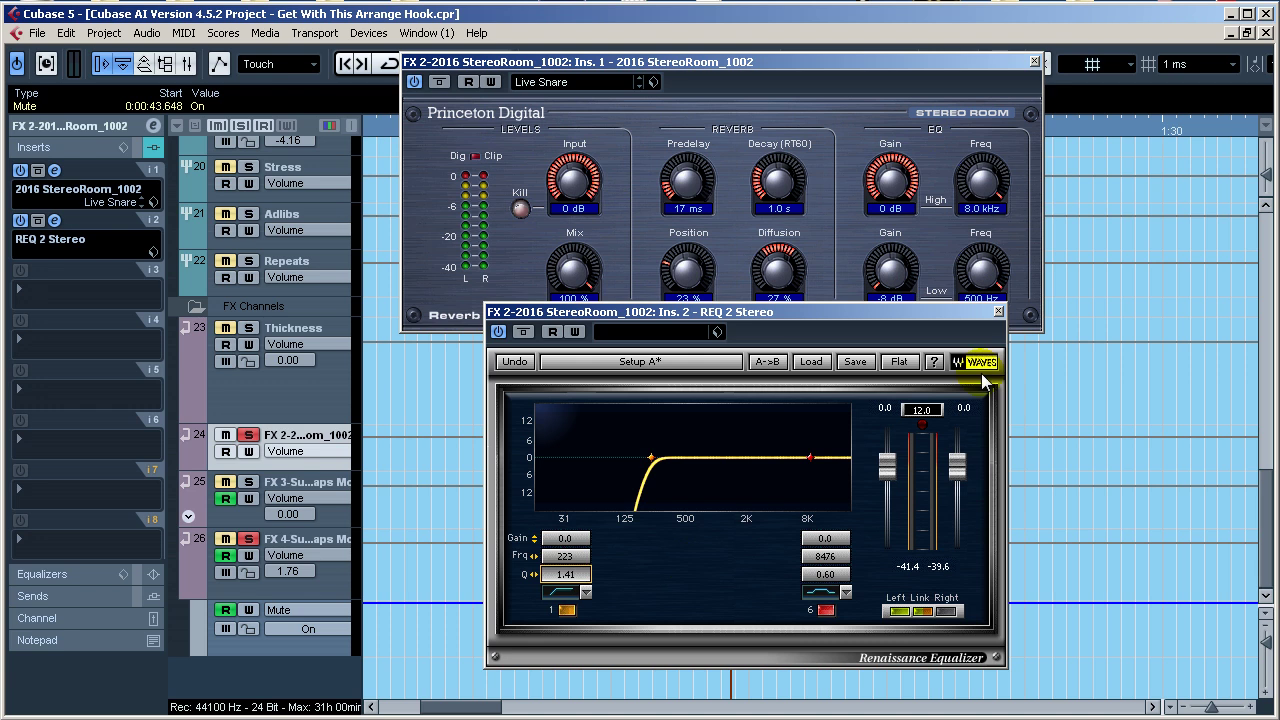
pyautogui.click(997, 313)
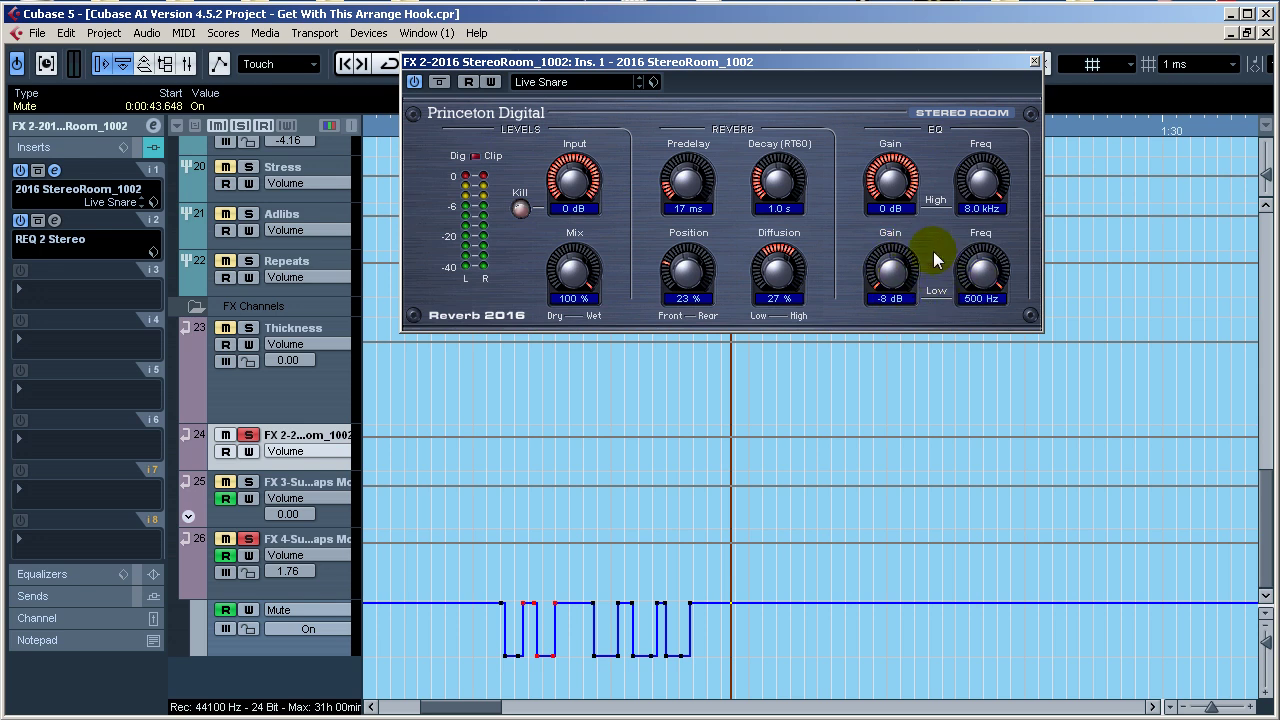
pyautogui.click(1035, 62)
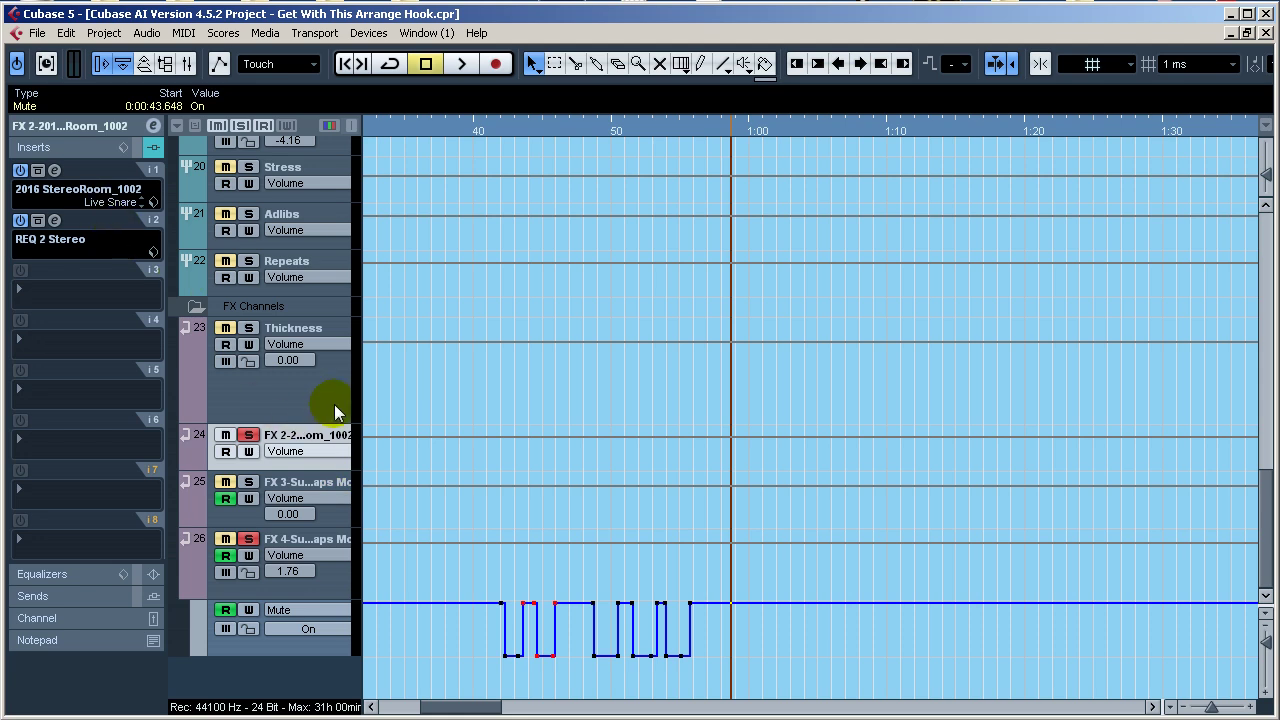
# Play the Lead group briefly with its Thickness send bypassed, stop playback, and re-enable the send
pyautogui.scroll(4, 331, 406)
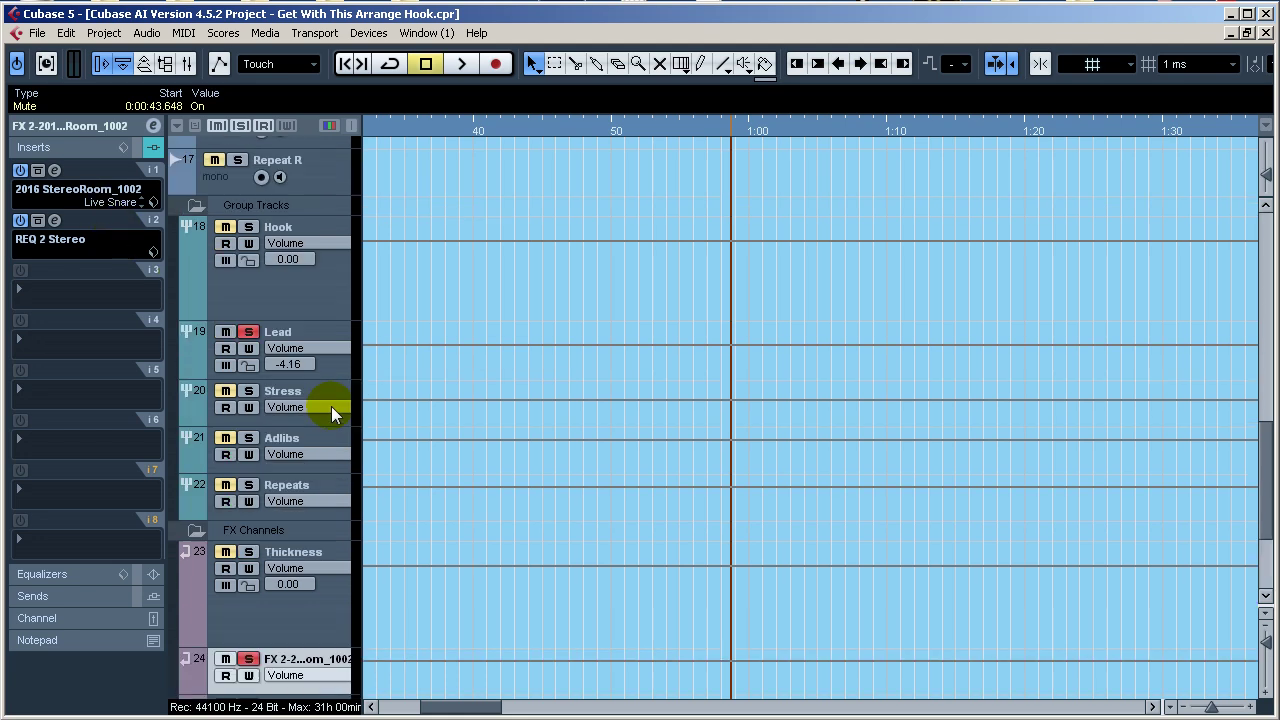
pyautogui.click(326, 331)
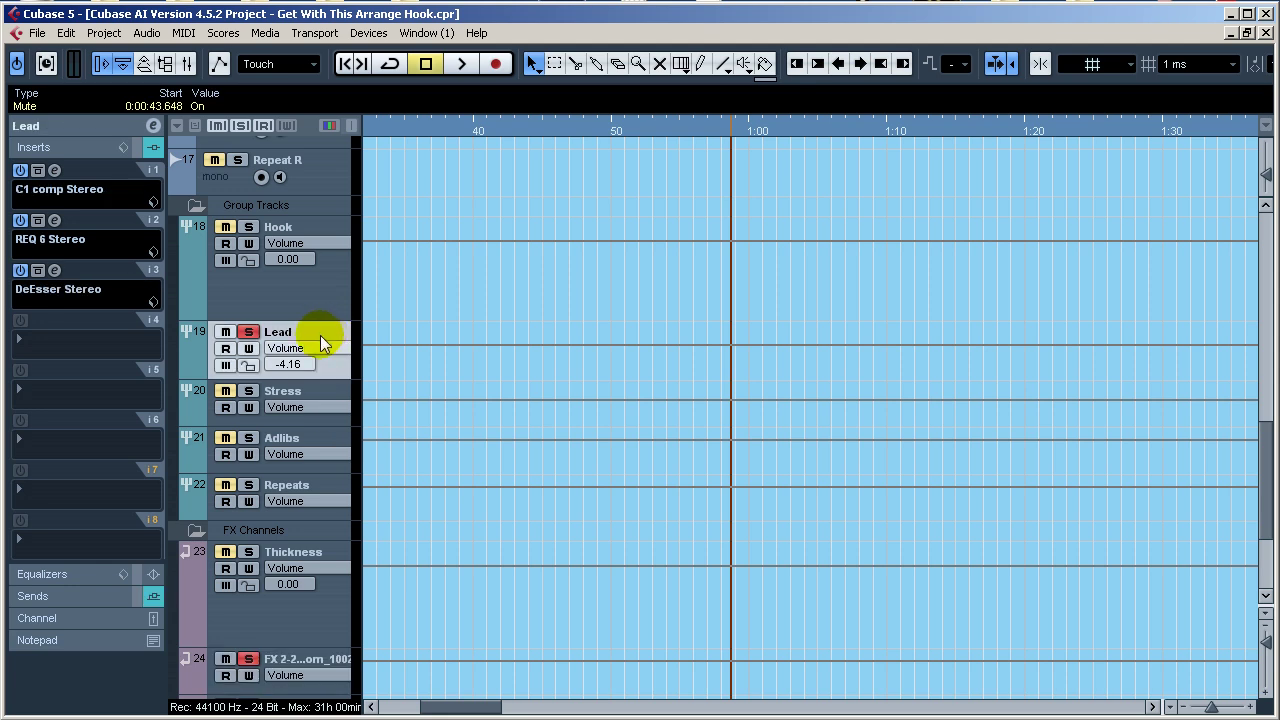
pyautogui.click(62, 600)
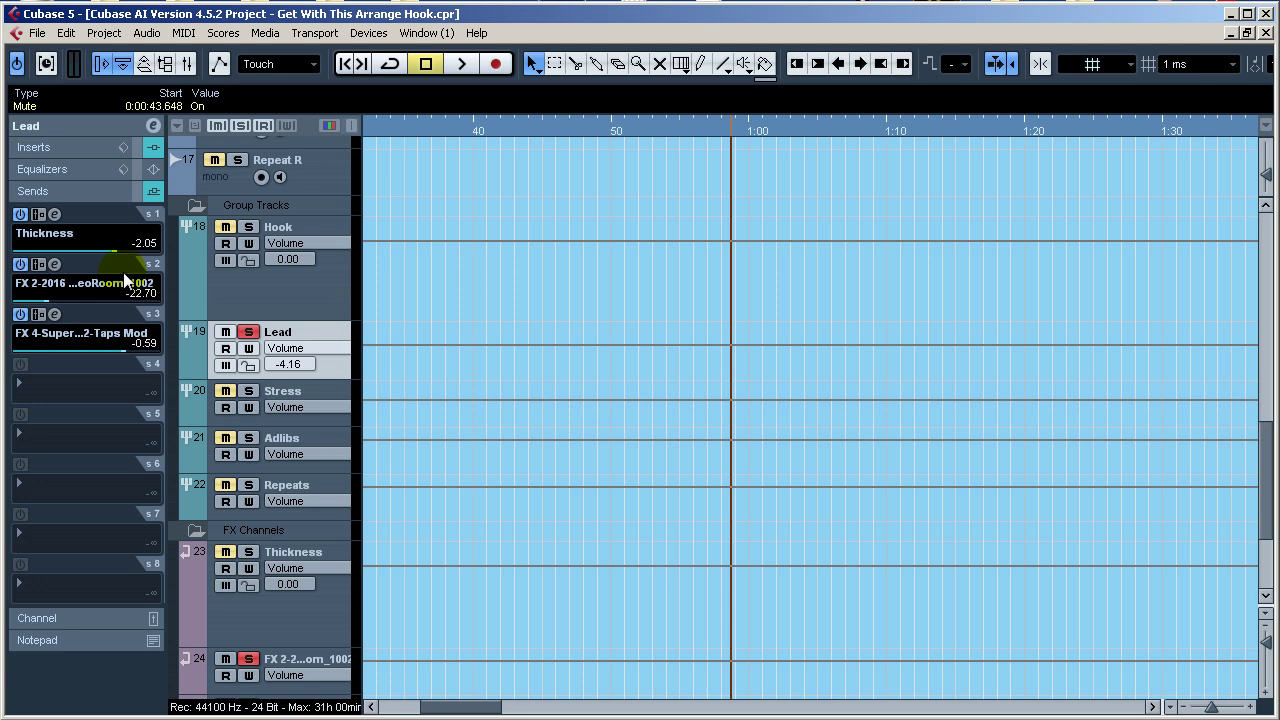
pyautogui.click(20, 214)
pyautogui.press('space')
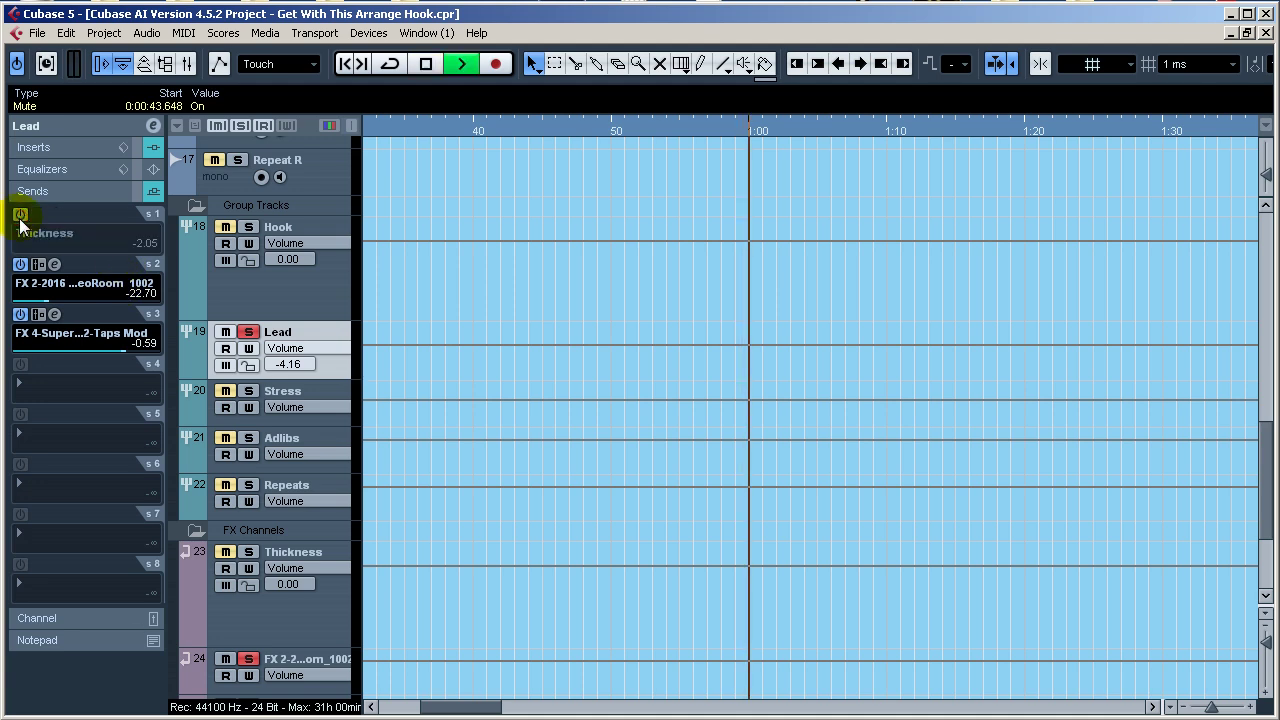
pyautogui.press('space')
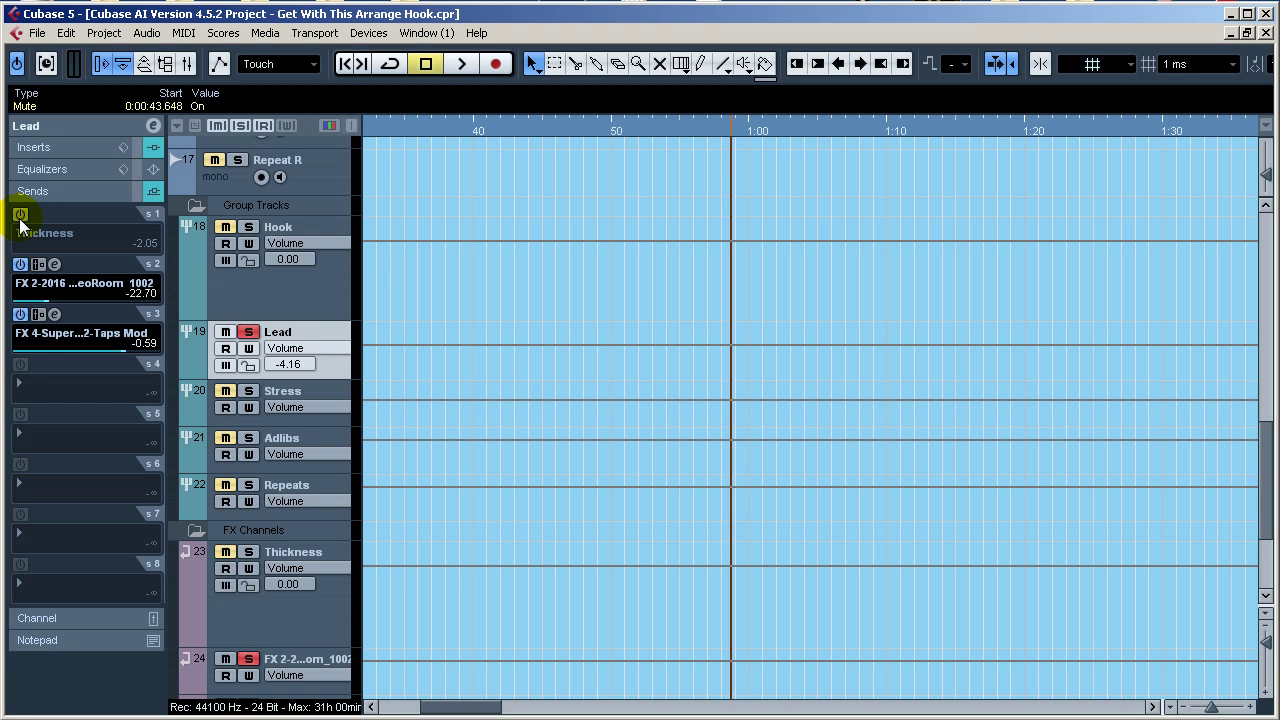
pyautogui.click(20, 214)
# Select and solo the Hook group in place of the Lead group
pyautogui.scroll(6, 331, 312)
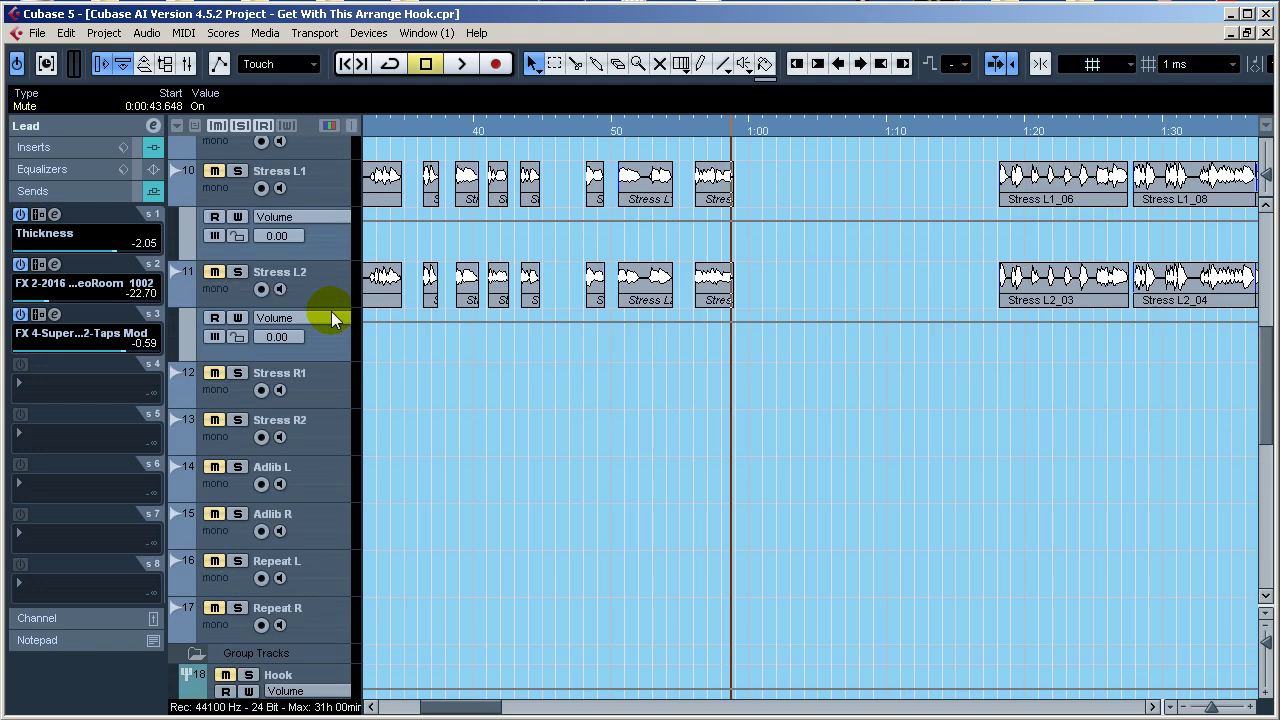
pyautogui.scroll(-6, 336, 510)
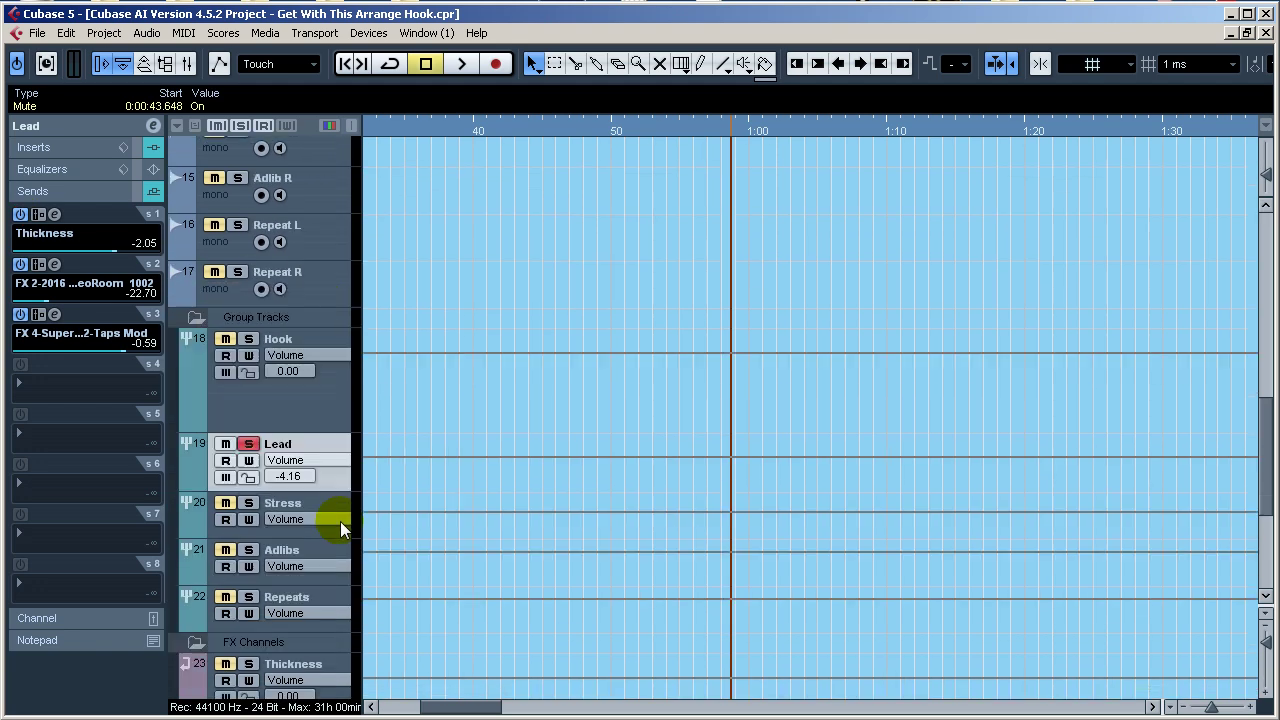
pyautogui.click(330, 411)
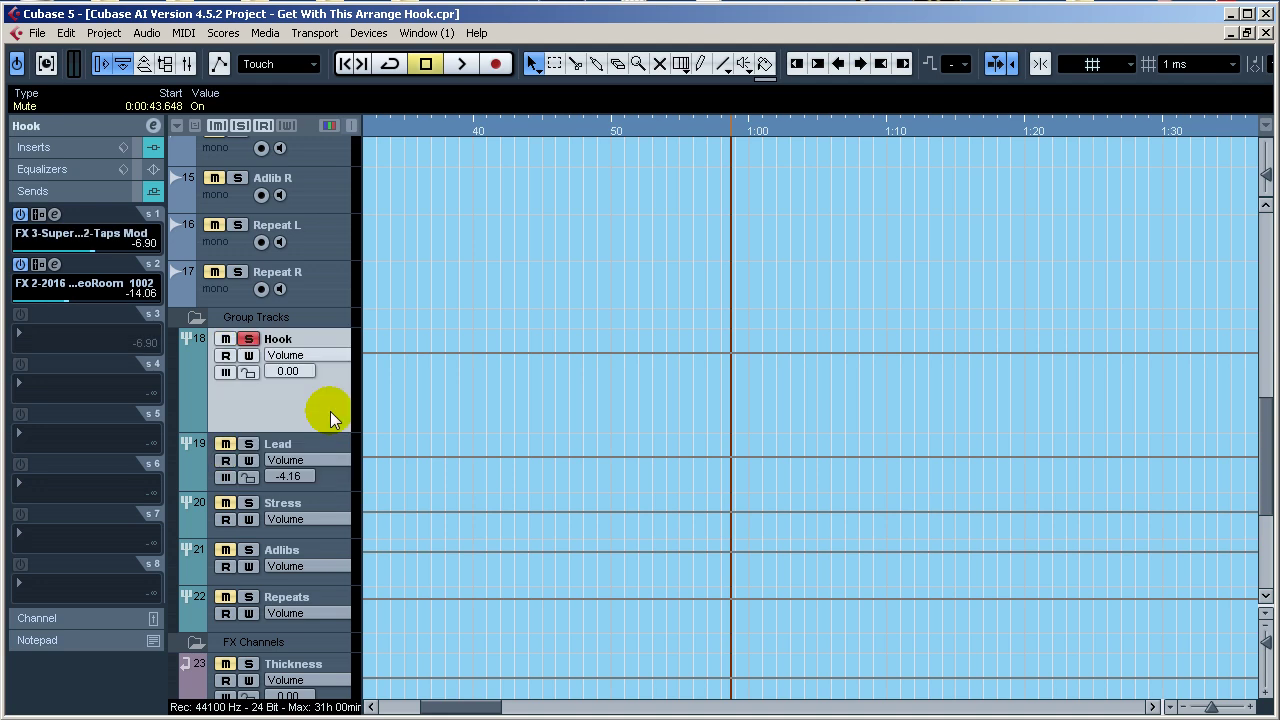
# Examine the FX 2 StereoRoom and FX 3 SuperTap 2-Taps effects from the Hook group's sends, closing each window
pyautogui.click(54, 265)
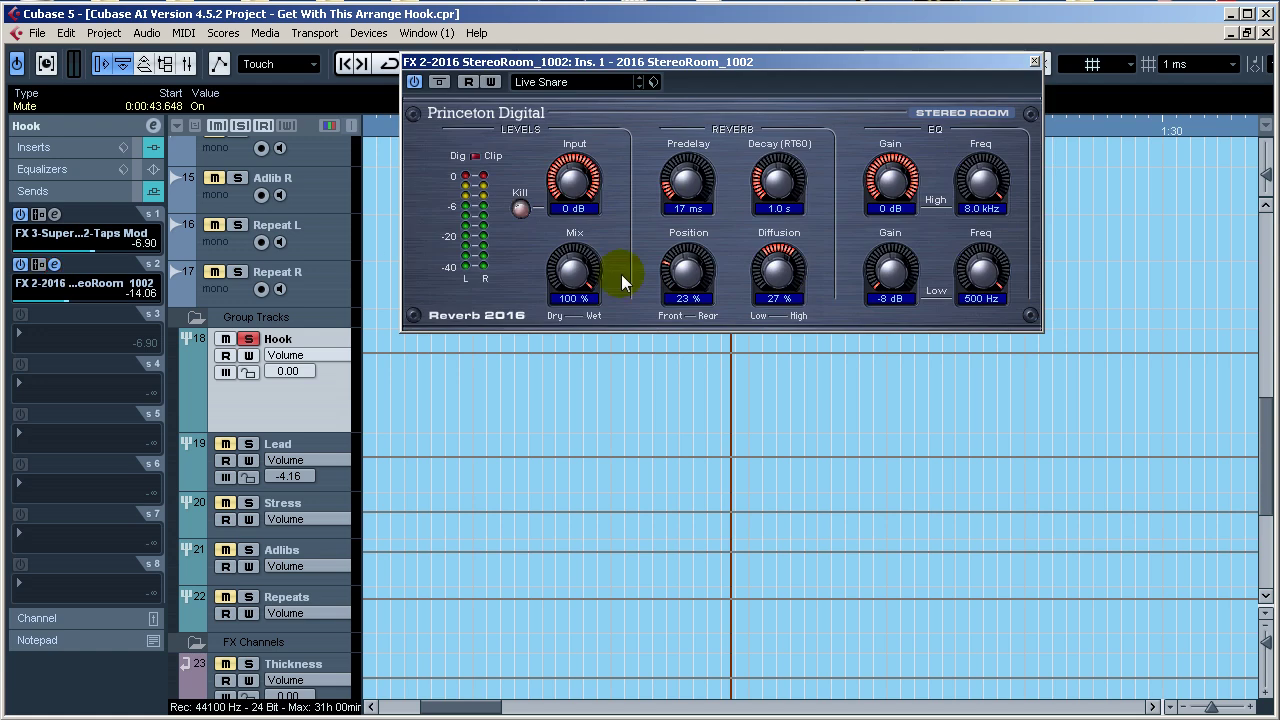
pyautogui.click(1035, 62)
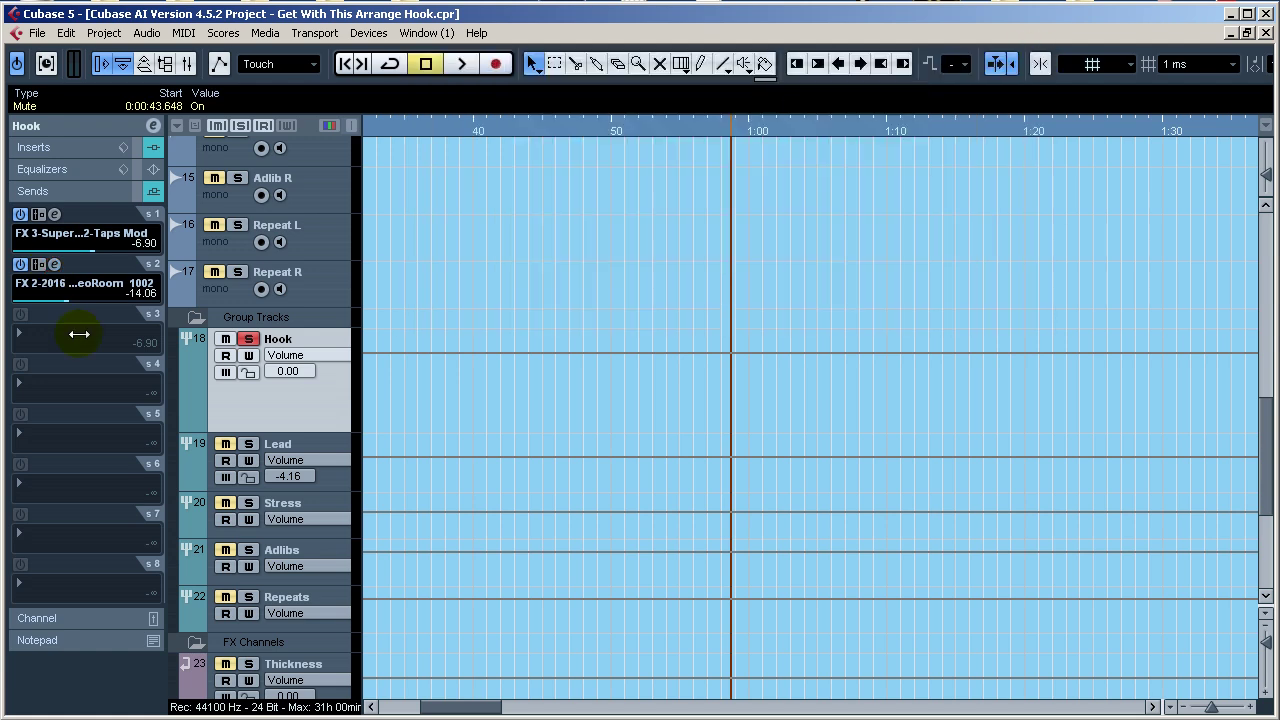
pyautogui.click(54, 215)
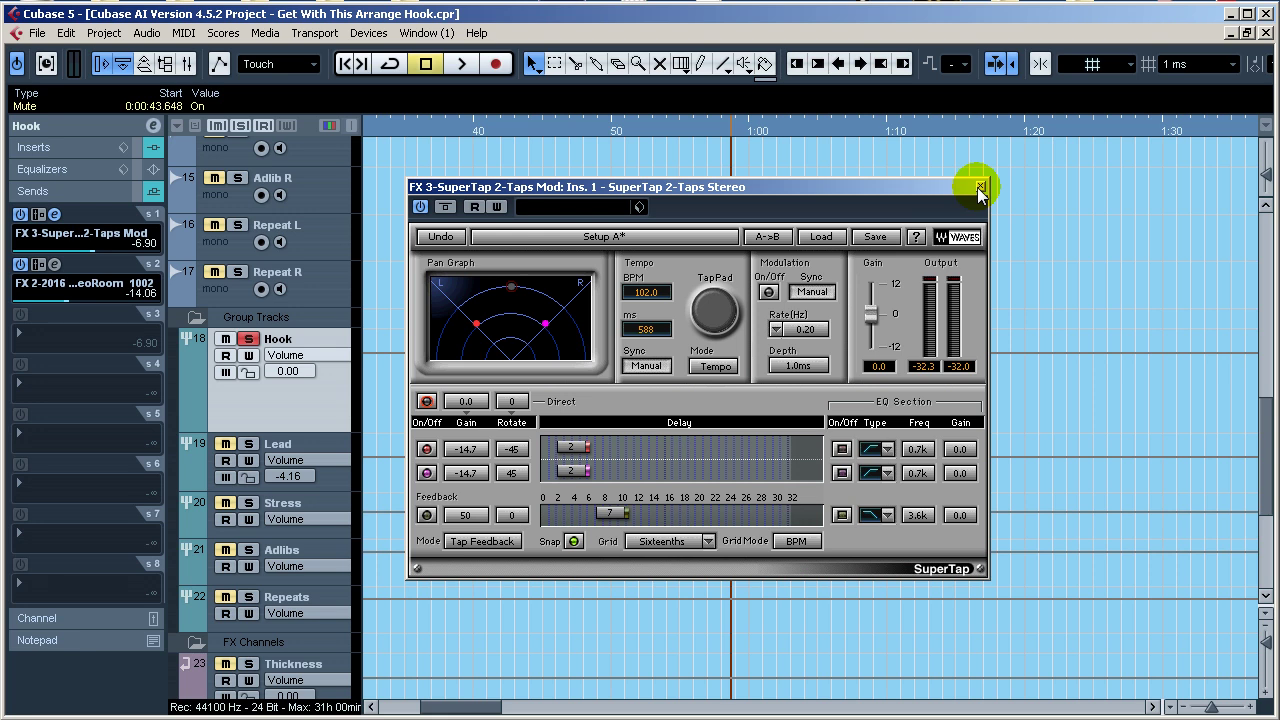
pyautogui.click(980, 187)
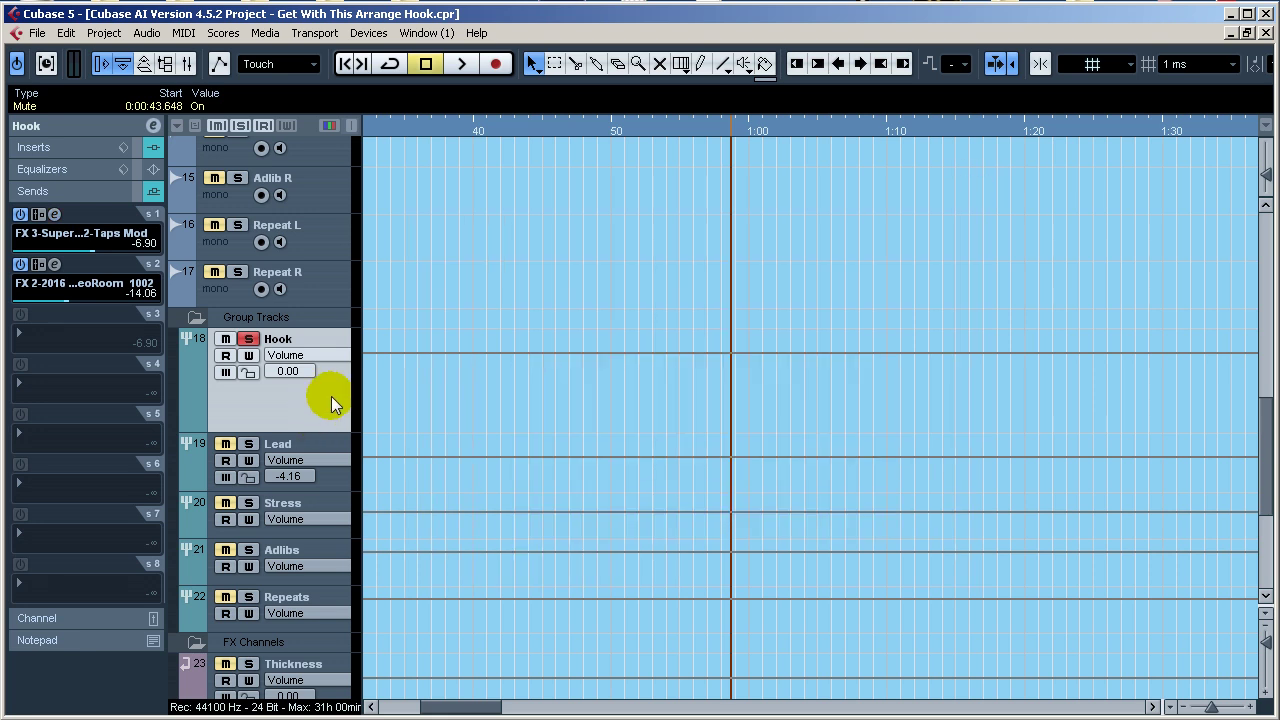
# Reveal the mute automation lane of the FX 3 SuperTap channel
pyautogui.scroll(-5, 331, 396)
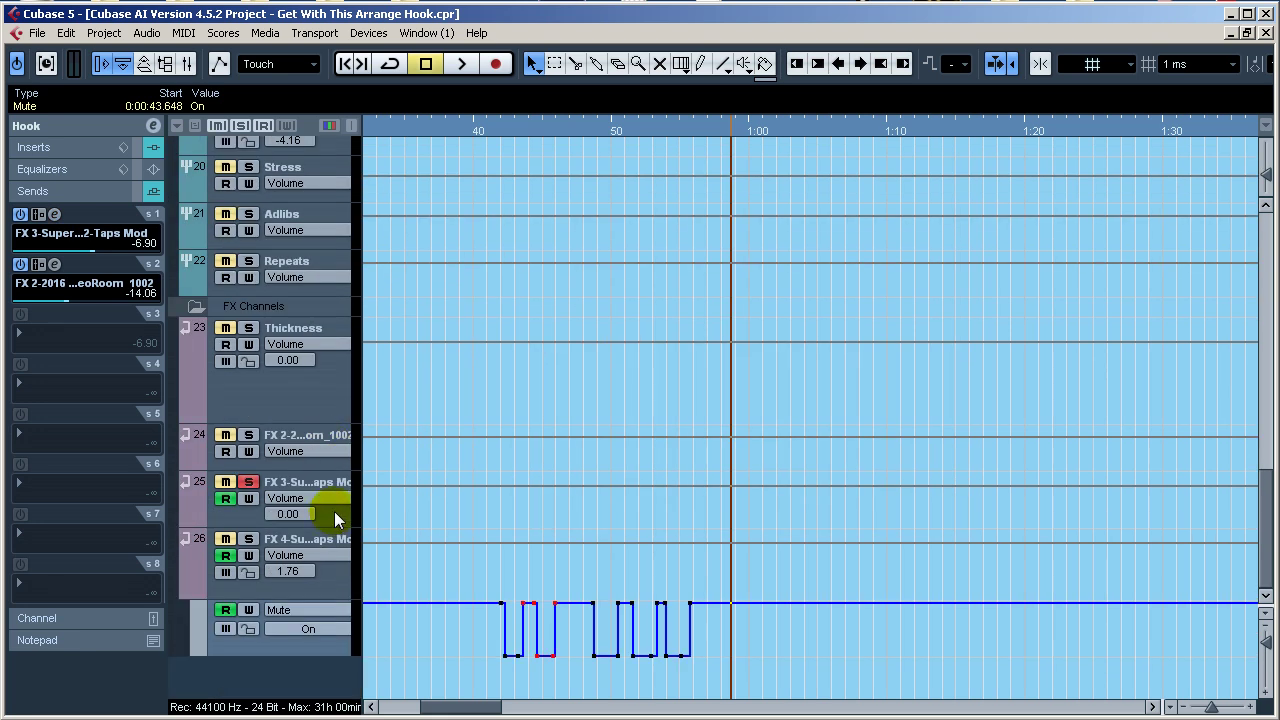
pyautogui.click(184, 518)
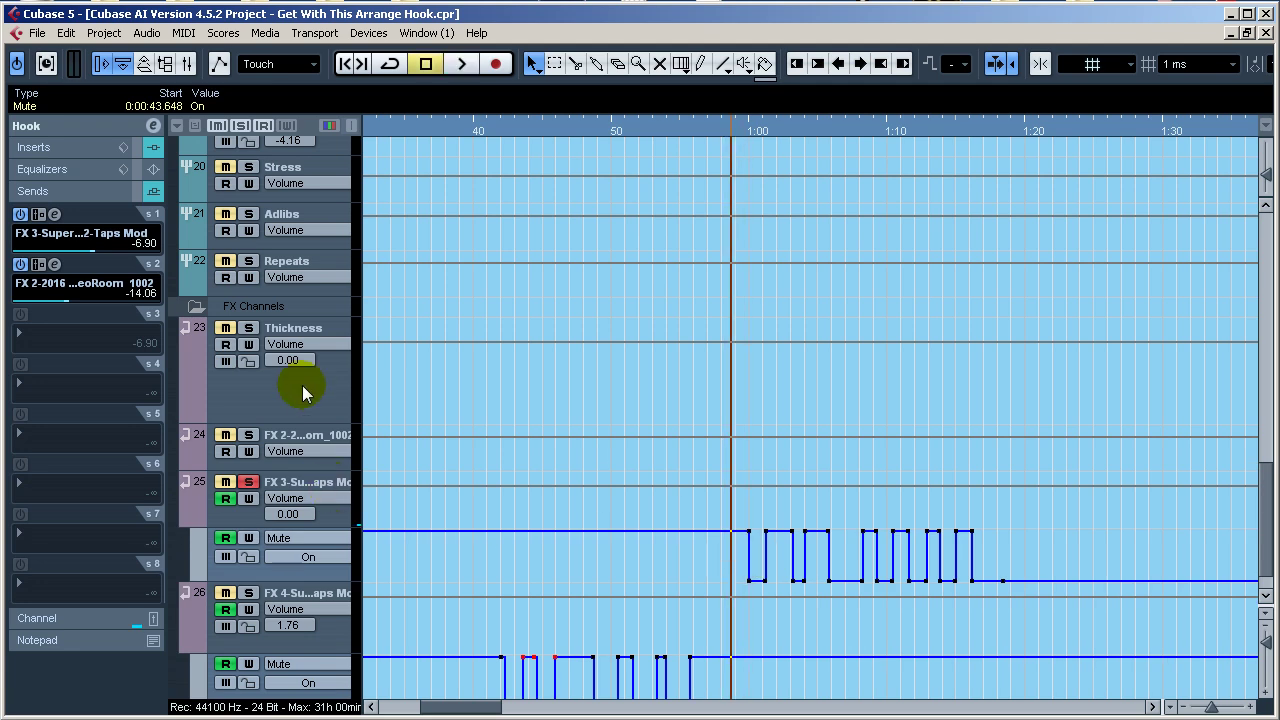
pyautogui.scroll(-1, 310, 388)
# Solo the Hook Center and Hook Left tracks along with the Hook Right and harmony tracks
pyautogui.scroll(15, 331, 348)
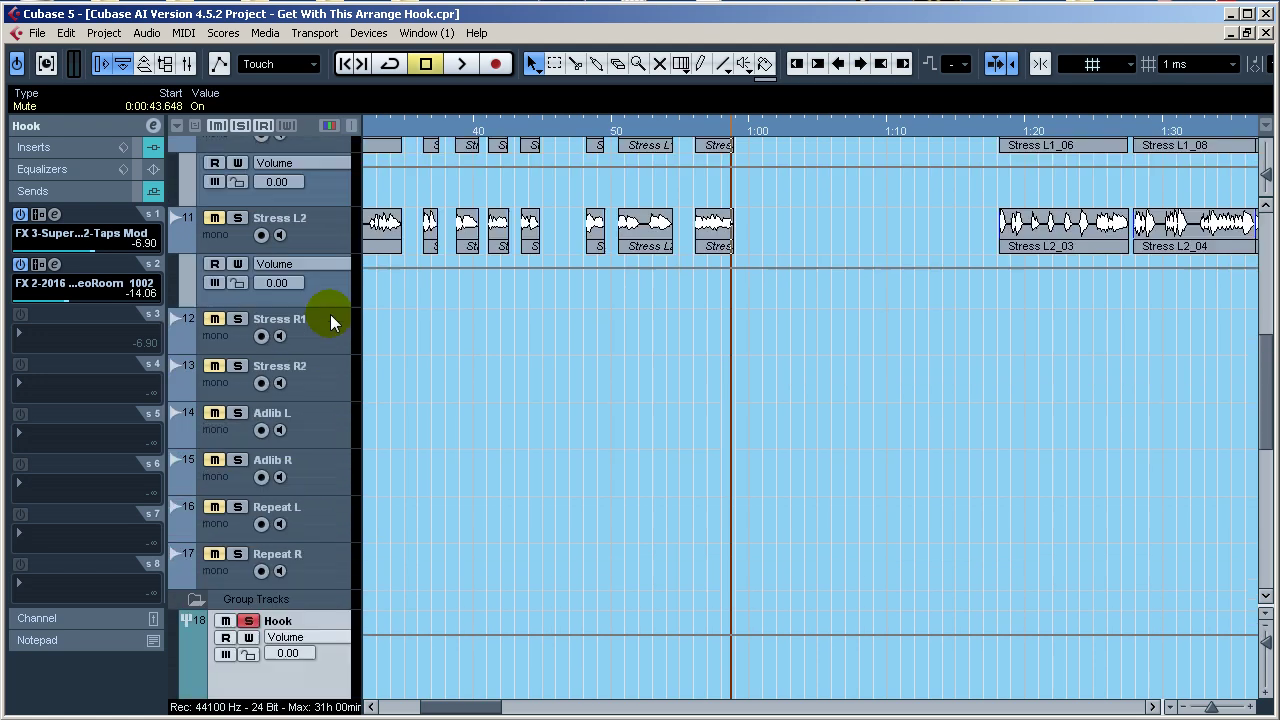
pyautogui.scroll(3, 332, 262)
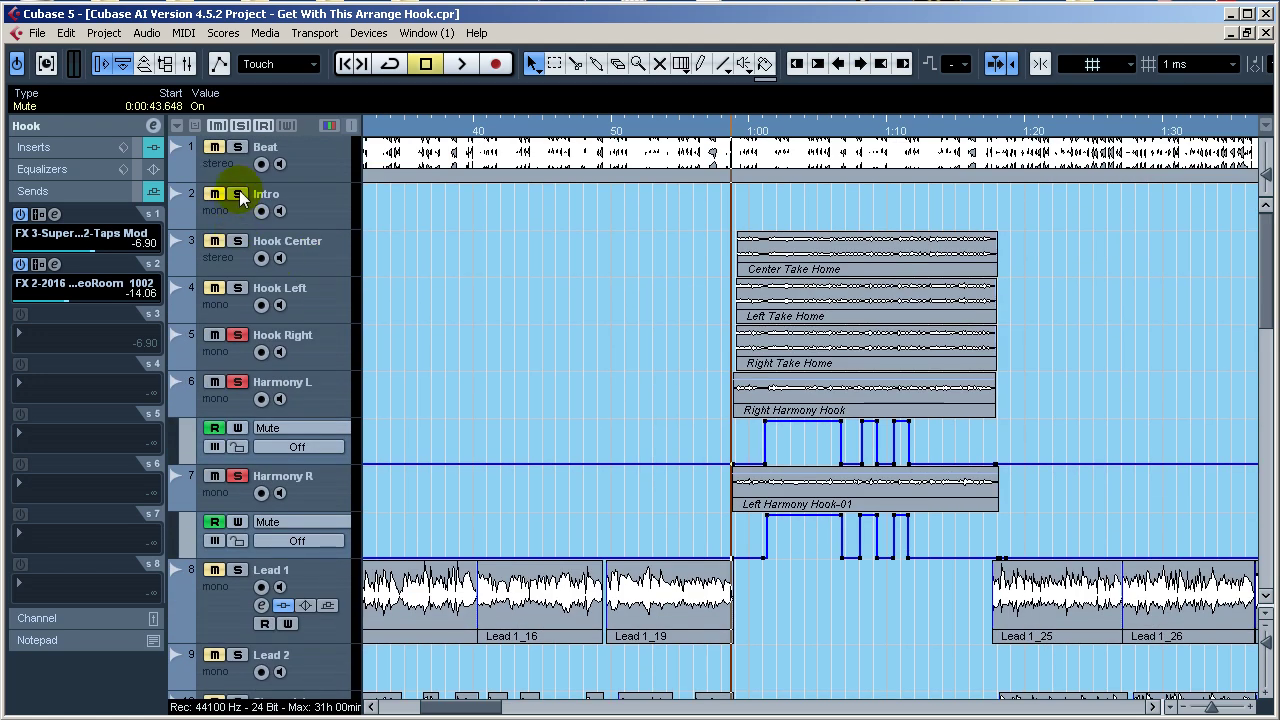
pyautogui.click(239, 192)
pyautogui.click(235, 252)
pyautogui.click(230, 289)
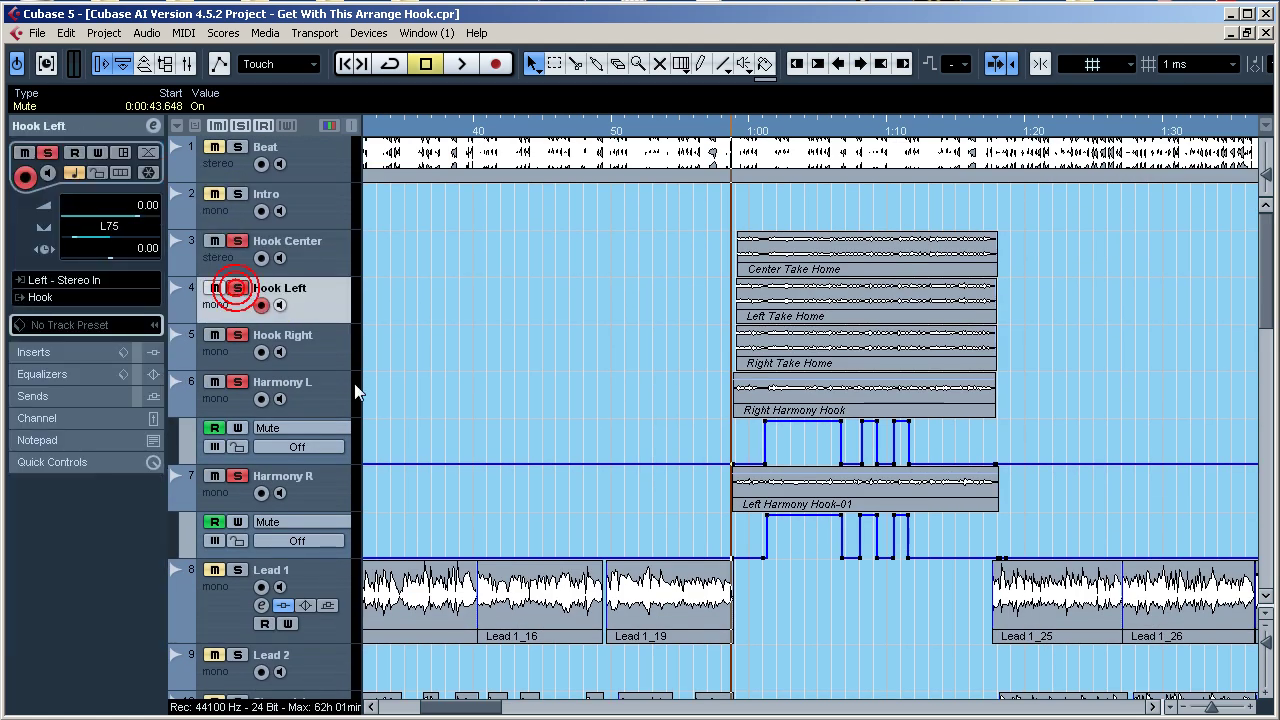
# Select the FX 3 SuperTap channel and play the start of the hook from just before 1:00 with its mute automation active
pyautogui.scroll(-12, 337, 430)
pyautogui.scroll(-5, 333, 538)
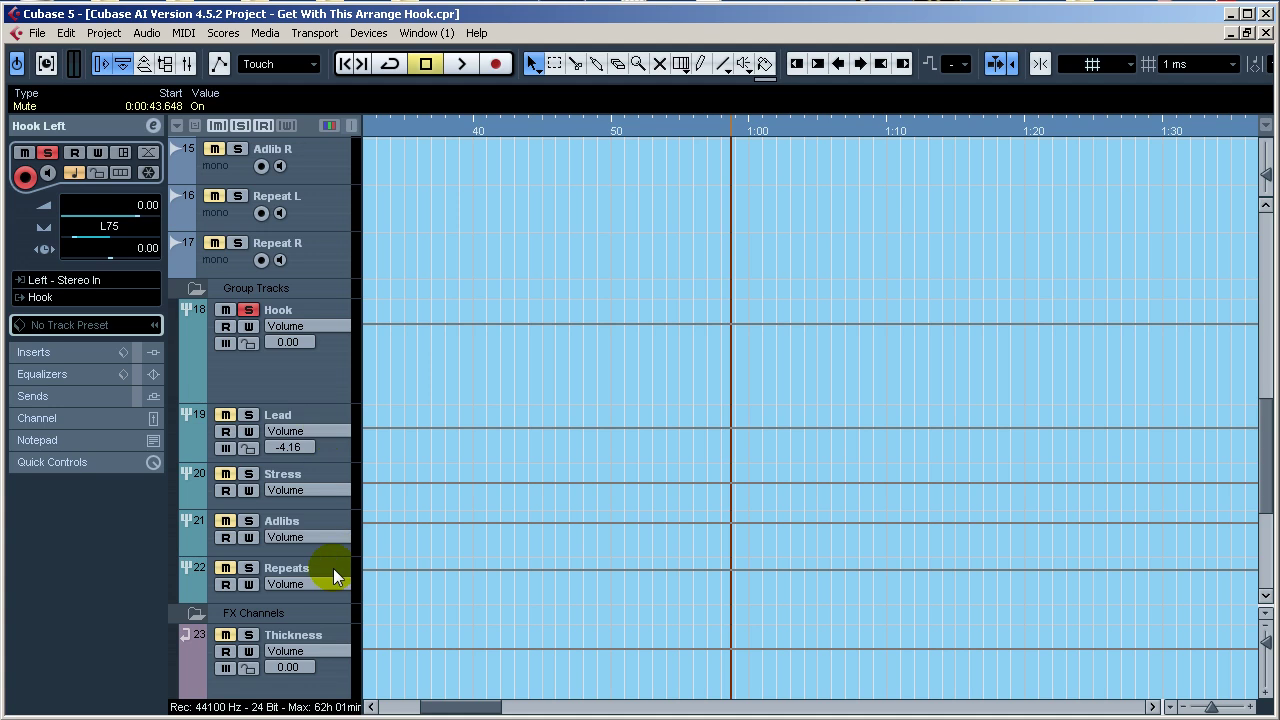
pyautogui.scroll(-7, 347, 573)
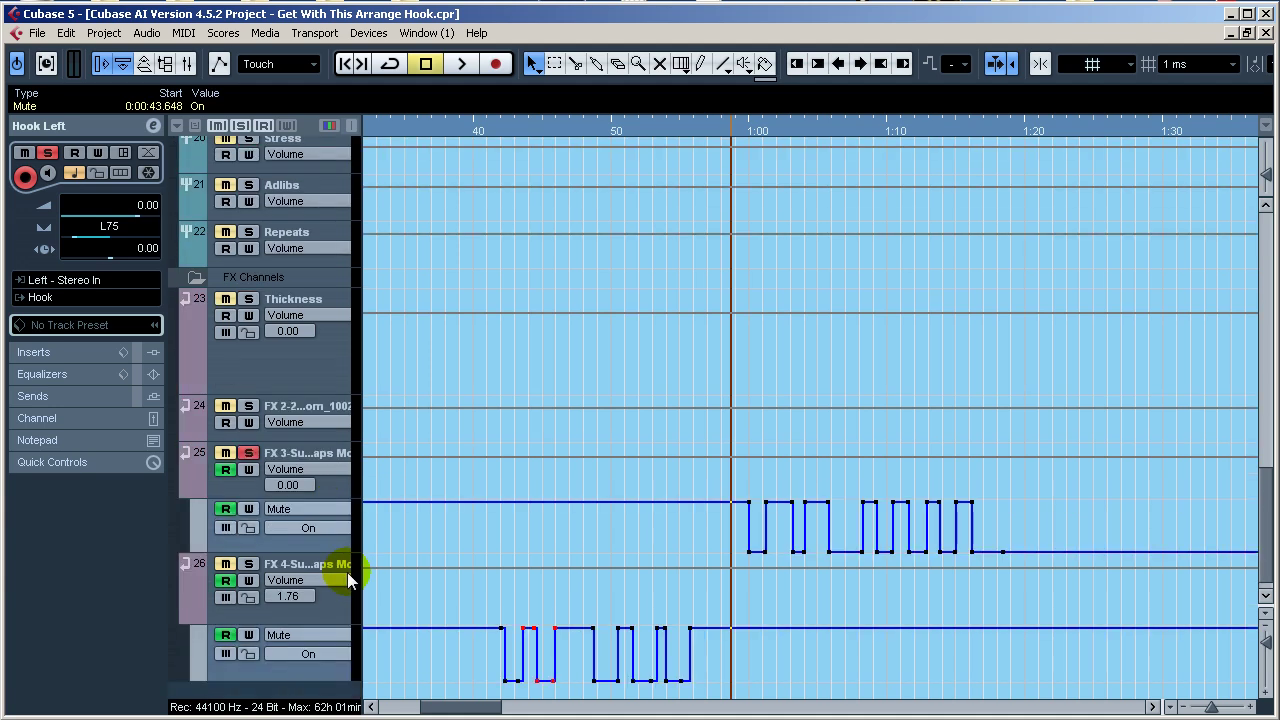
pyautogui.click(341, 486)
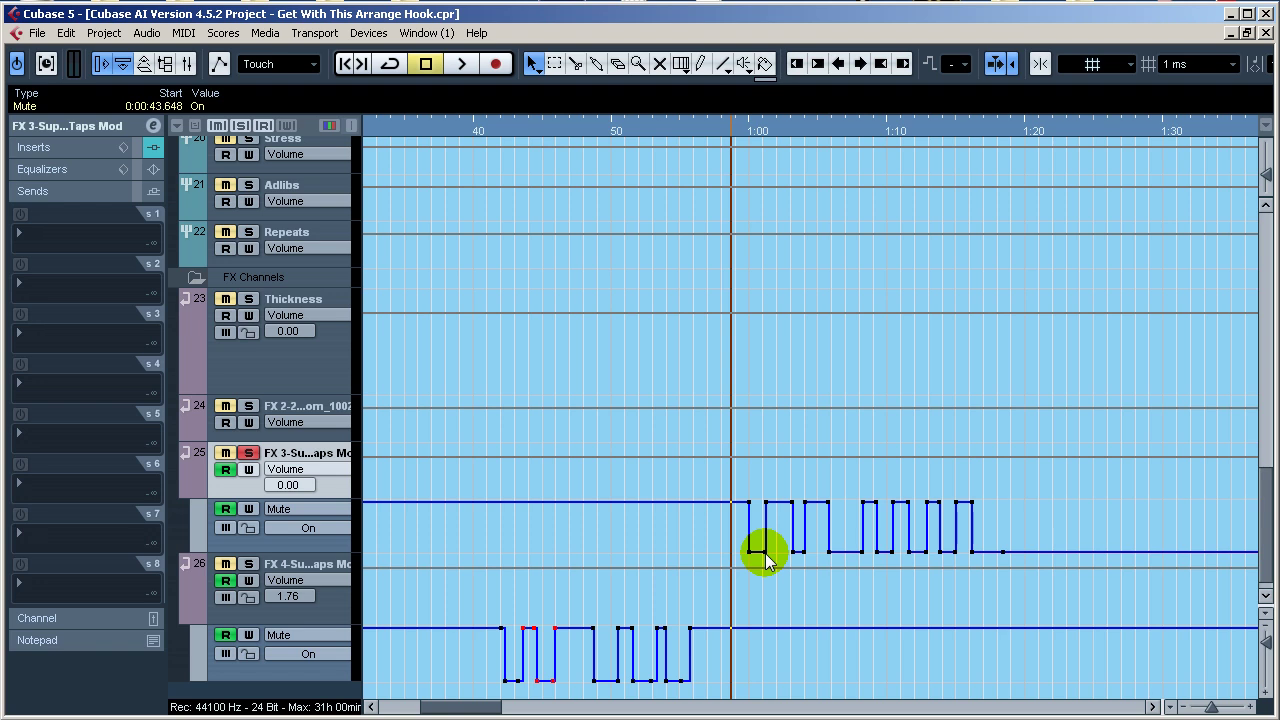
pyautogui.press('space')
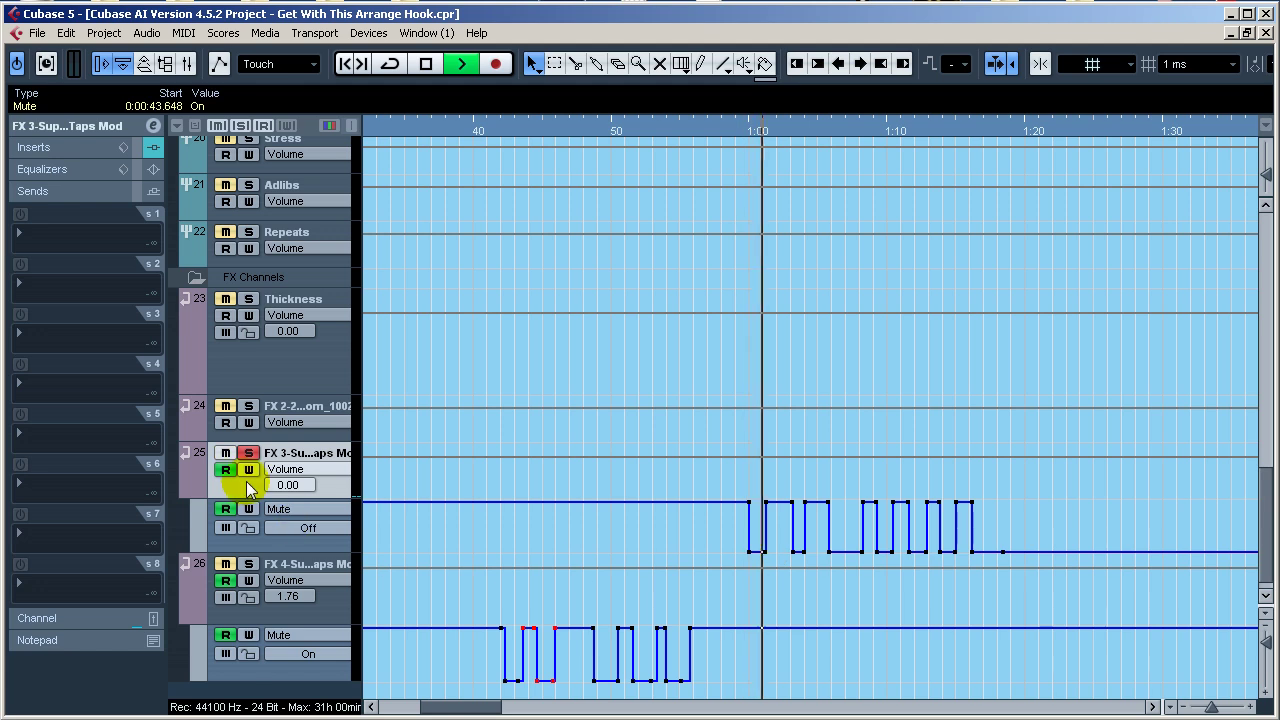
pyautogui.press('space')
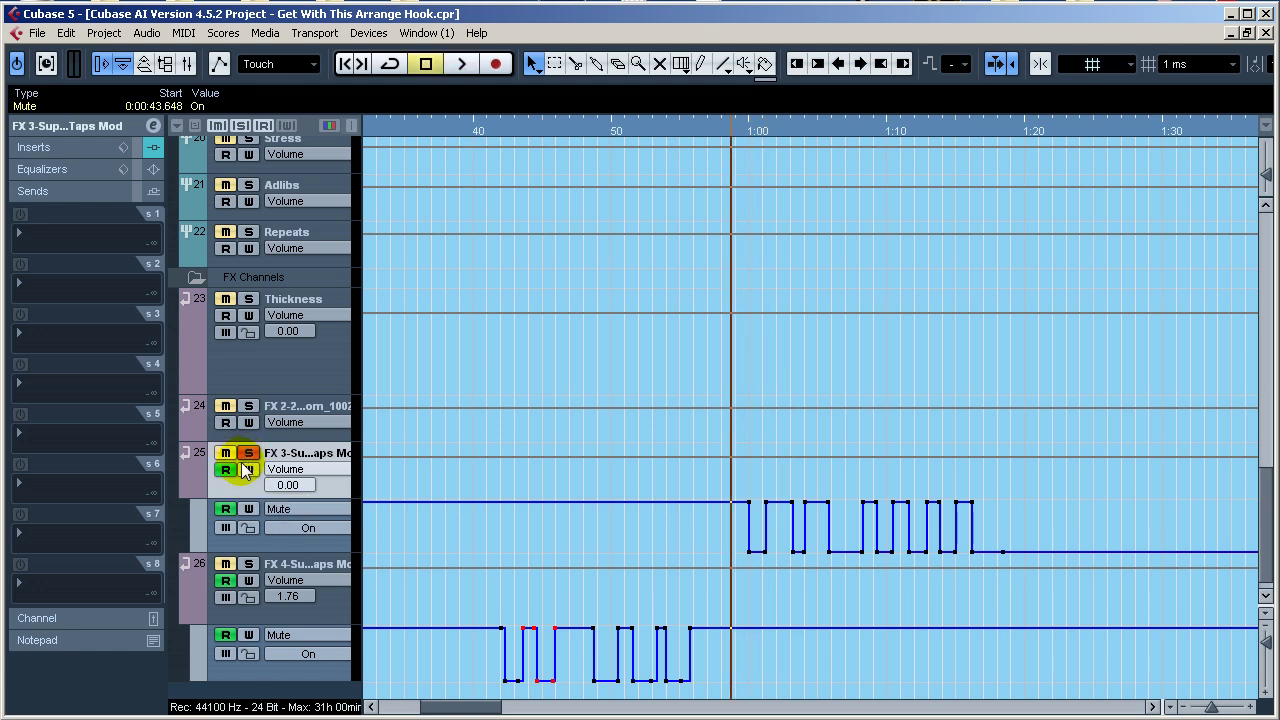
# Play the hook with FX 3's automation reading switched off, re-enable reading during playback, and stop
pyautogui.click(227, 470)
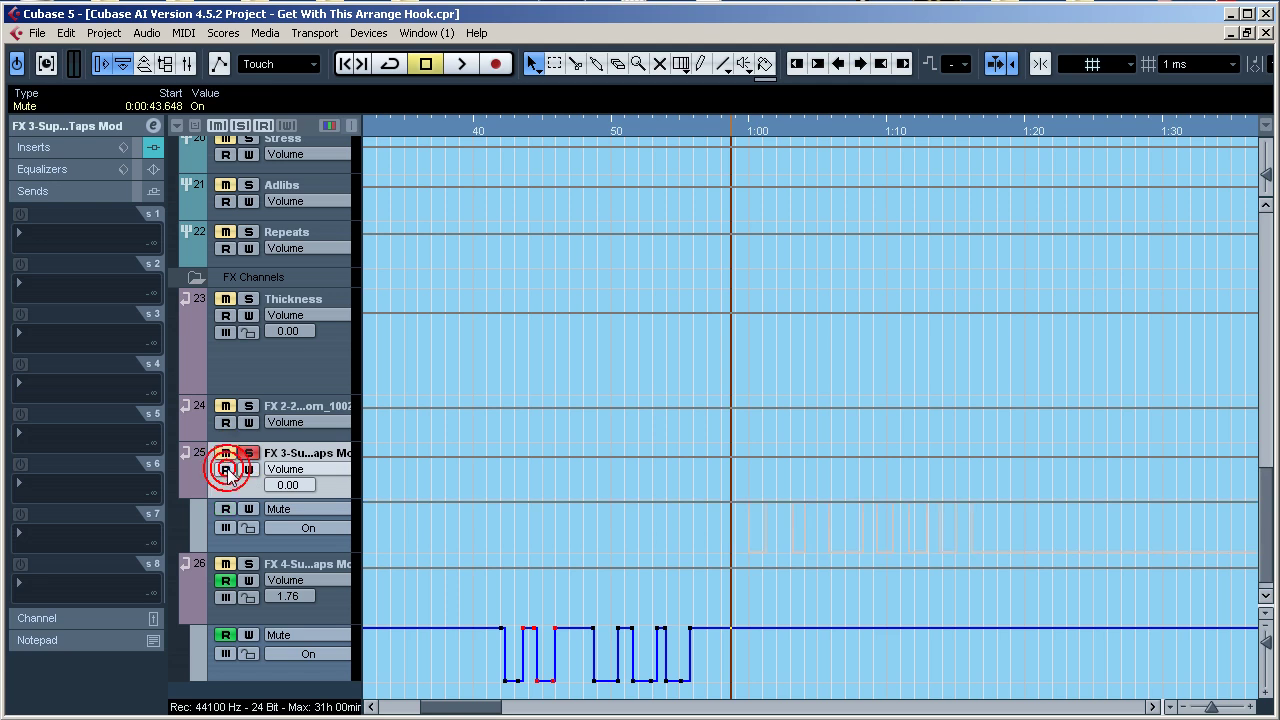
pyautogui.press('space')
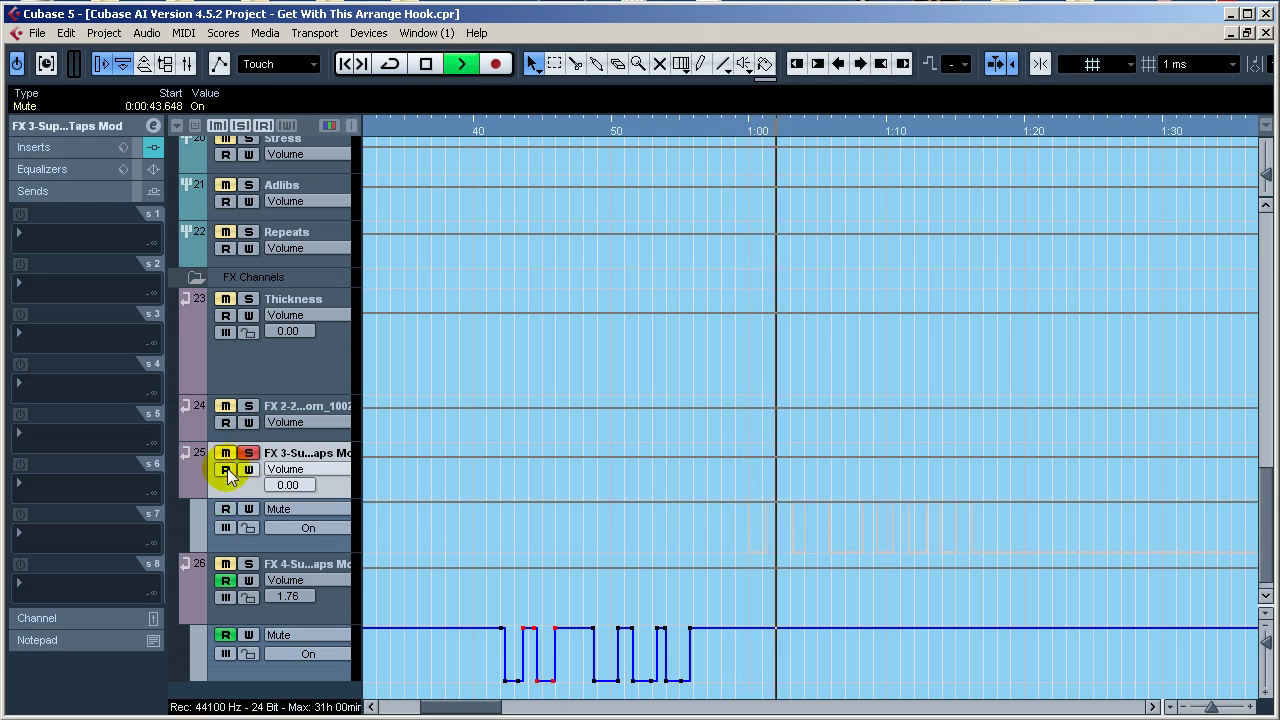
pyautogui.click(227, 471)
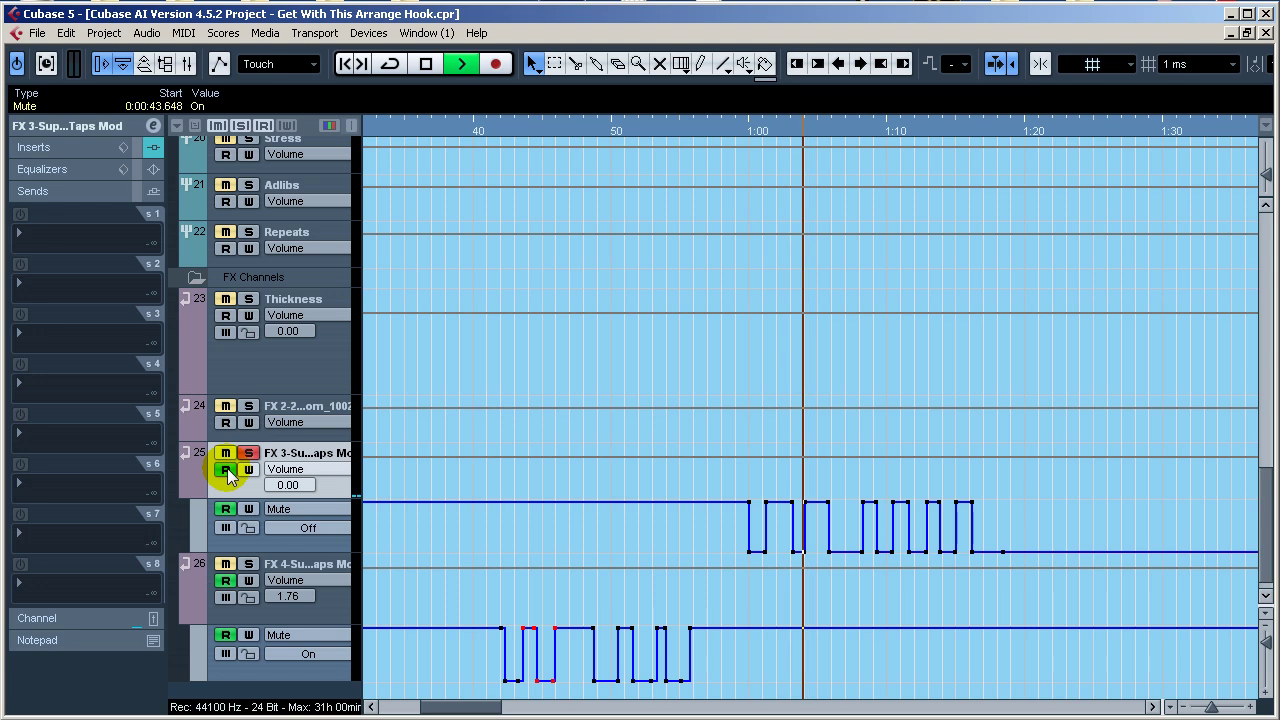
pyautogui.press('space')
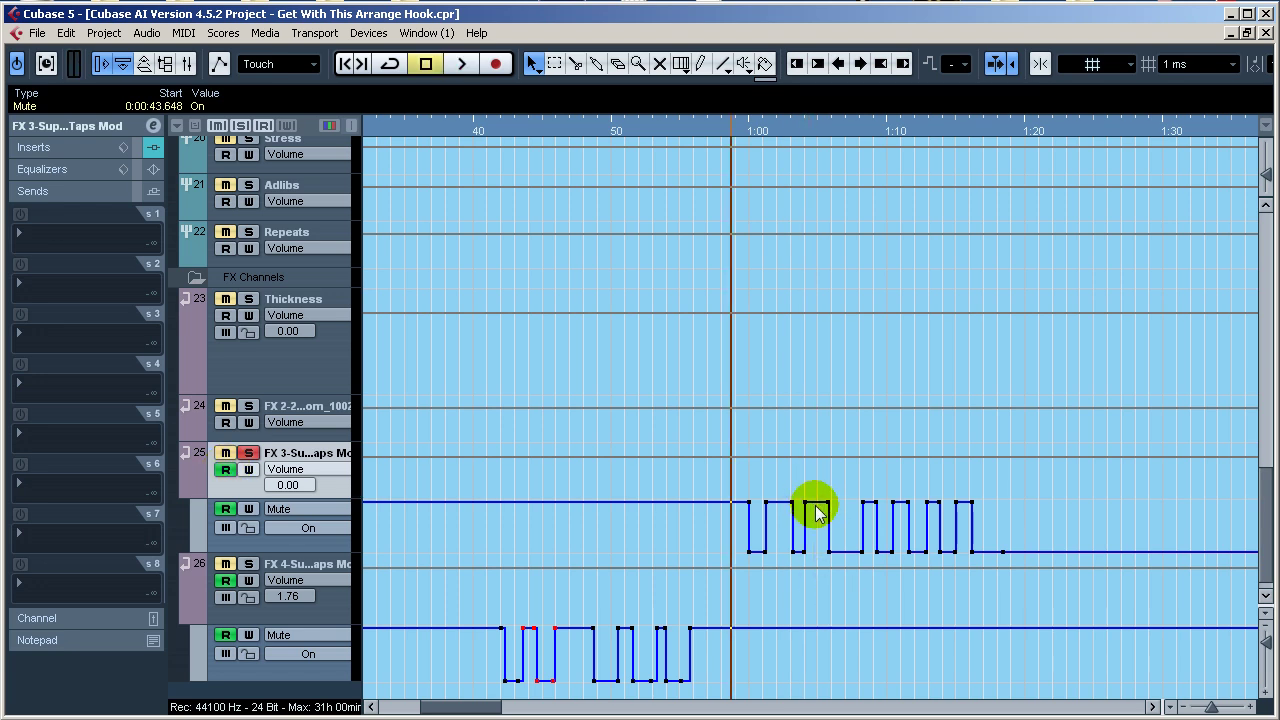
# Move the playhead to about 1:03 and play the short unmuted passage of the FX 3 delay twice
pyautogui.click(777, 126)
pyautogui.press('space')
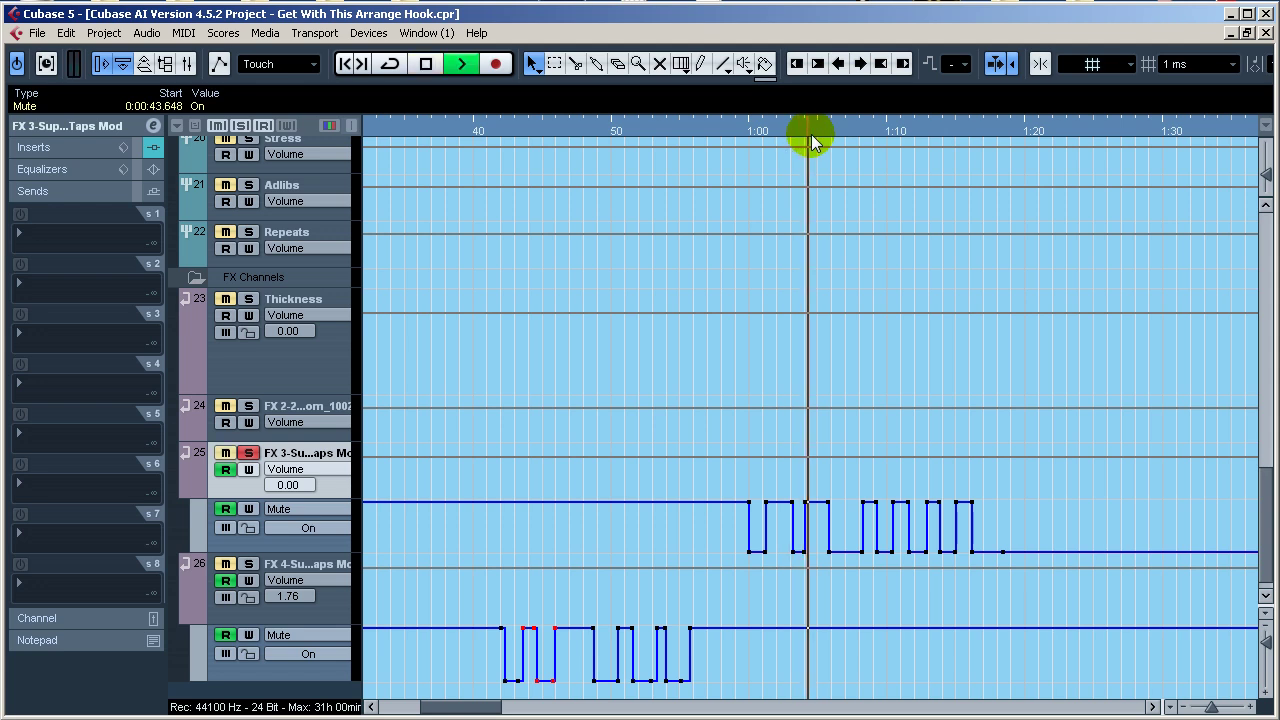
pyautogui.press('space')
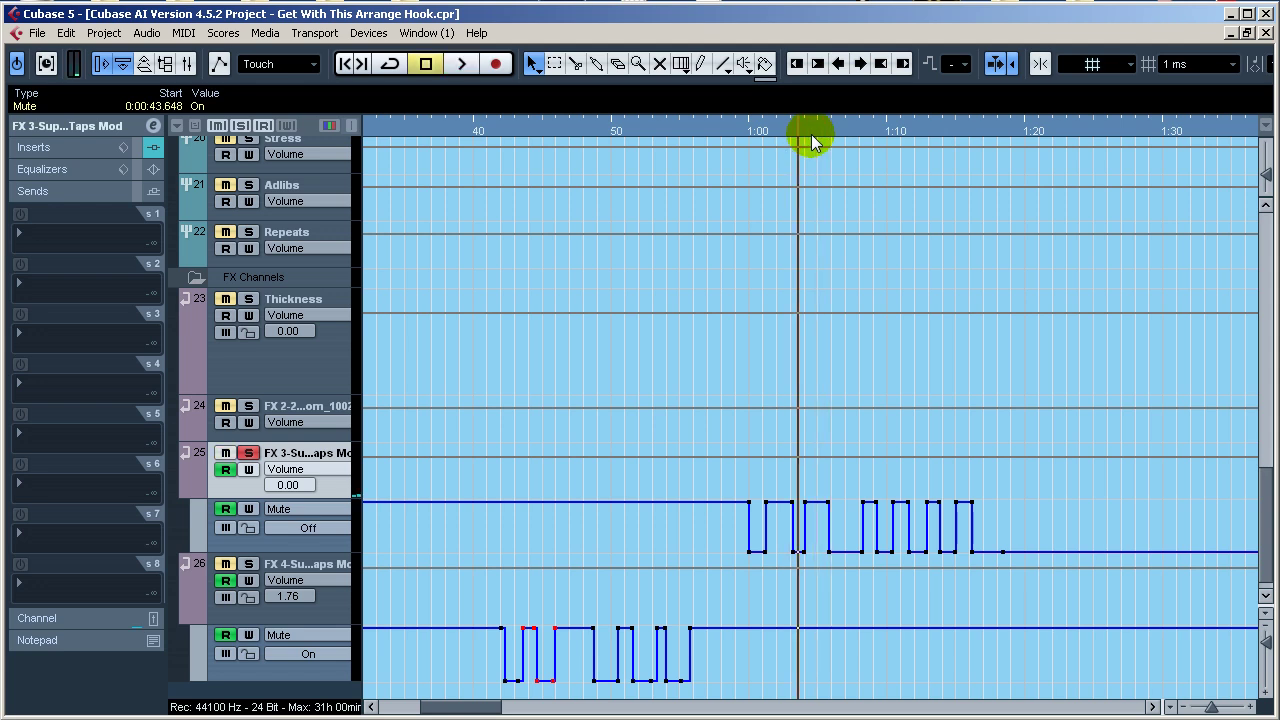
pyautogui.press('space')
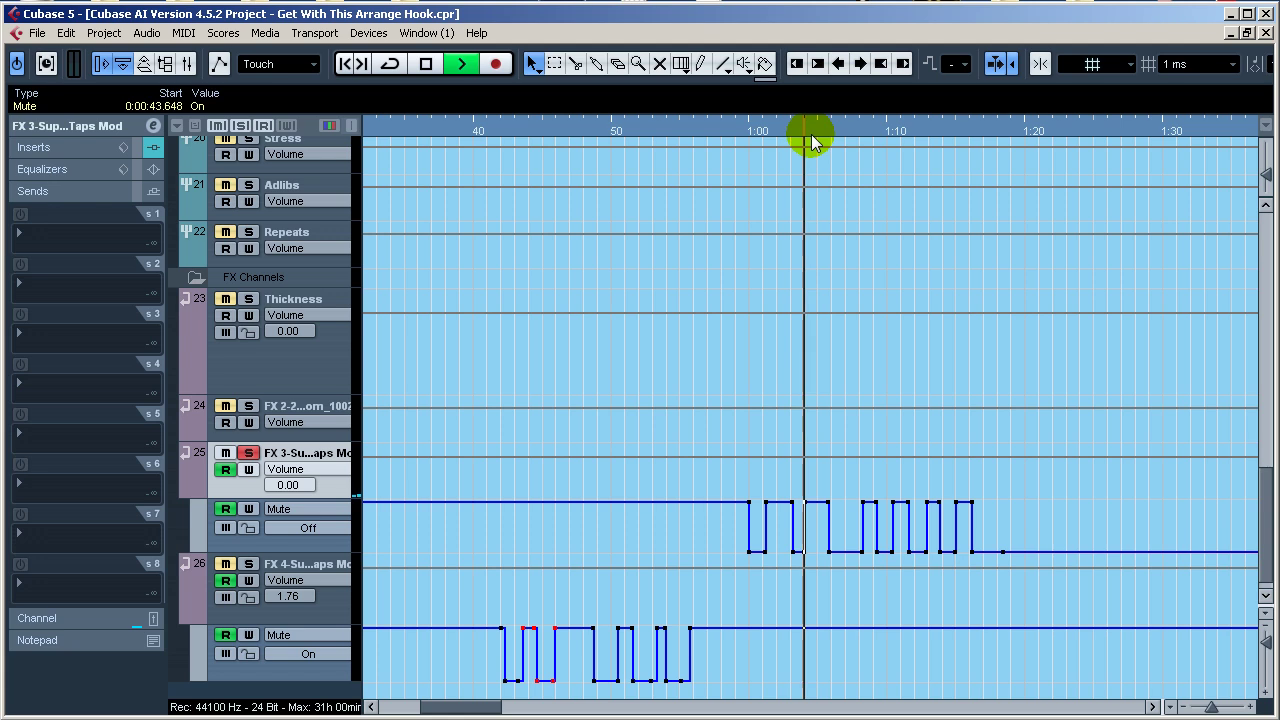
pyautogui.press('space')
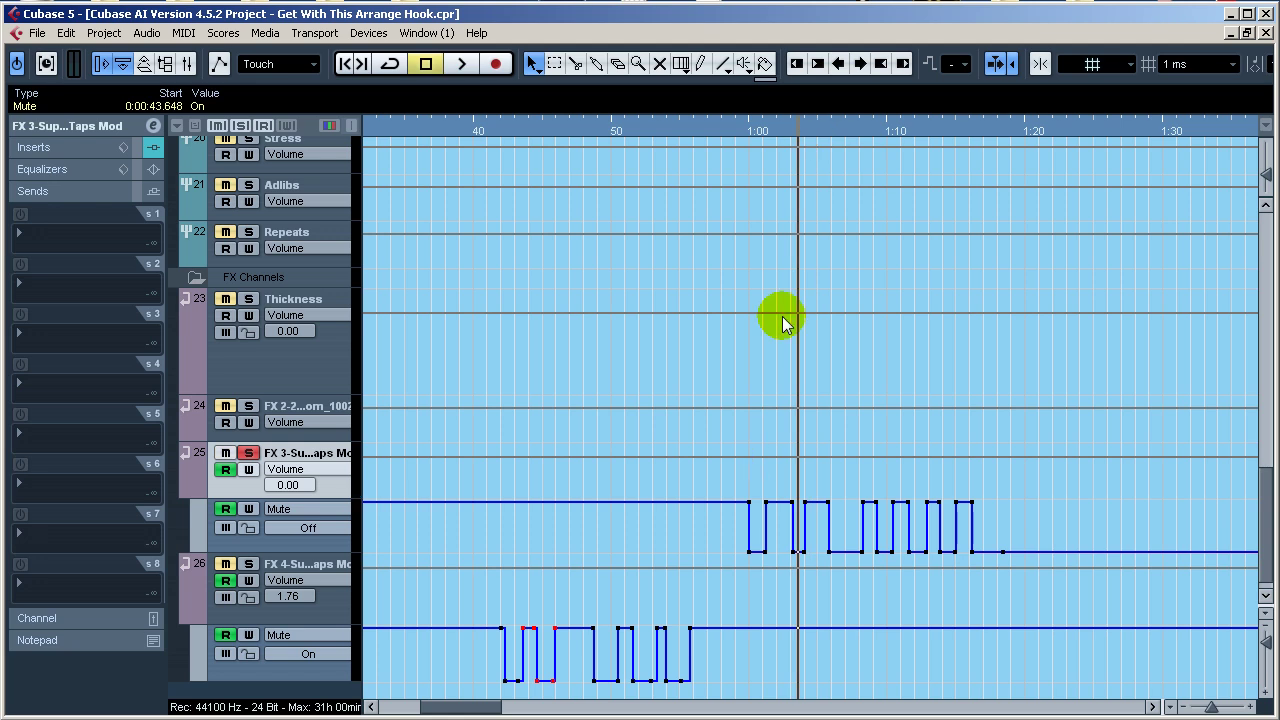
# Reposition the playhead to about 1:01 and play through the muted section of the FX 3 delay
pyautogui.click(770, 130)
pyautogui.click(764, 127)
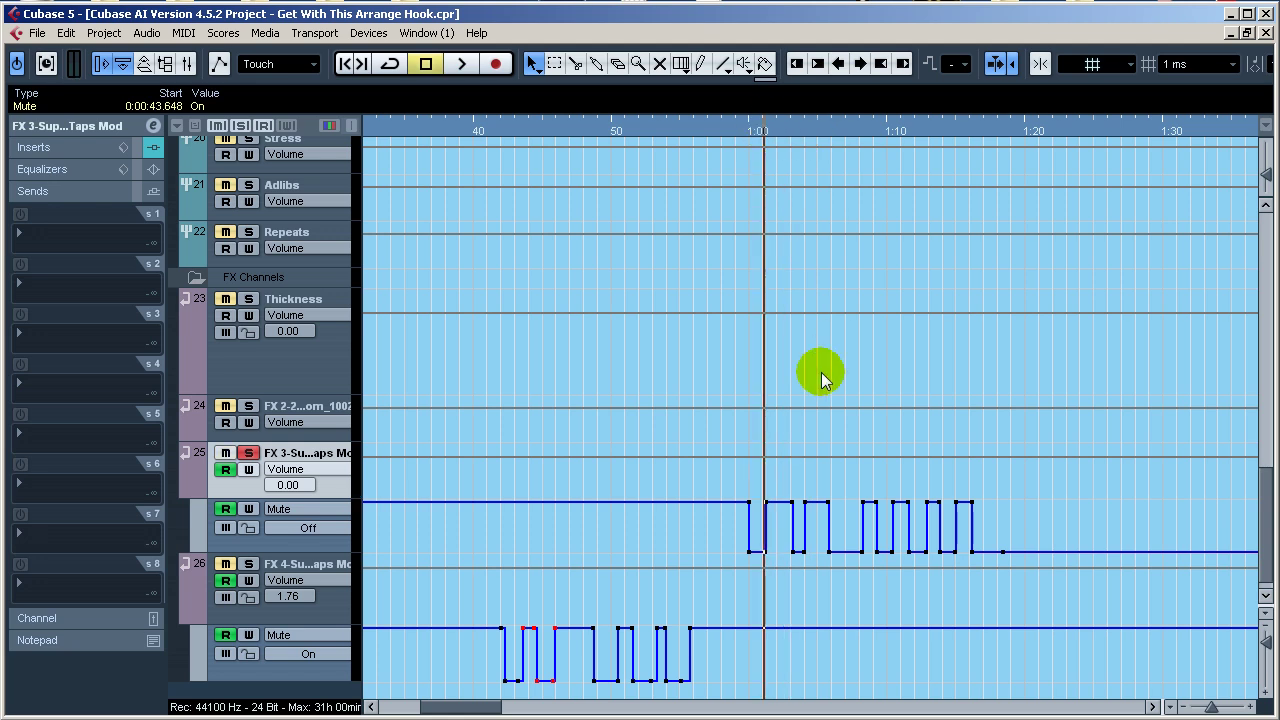
pyautogui.press('space')
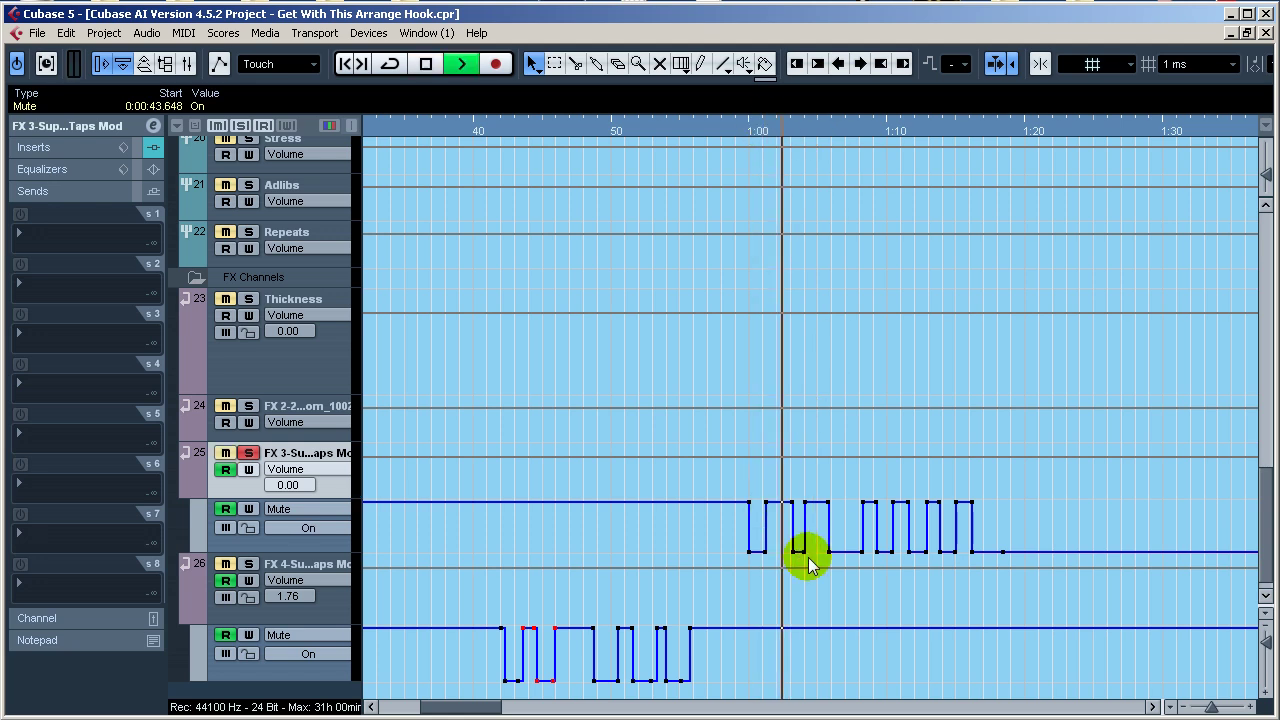
pyautogui.press('space')
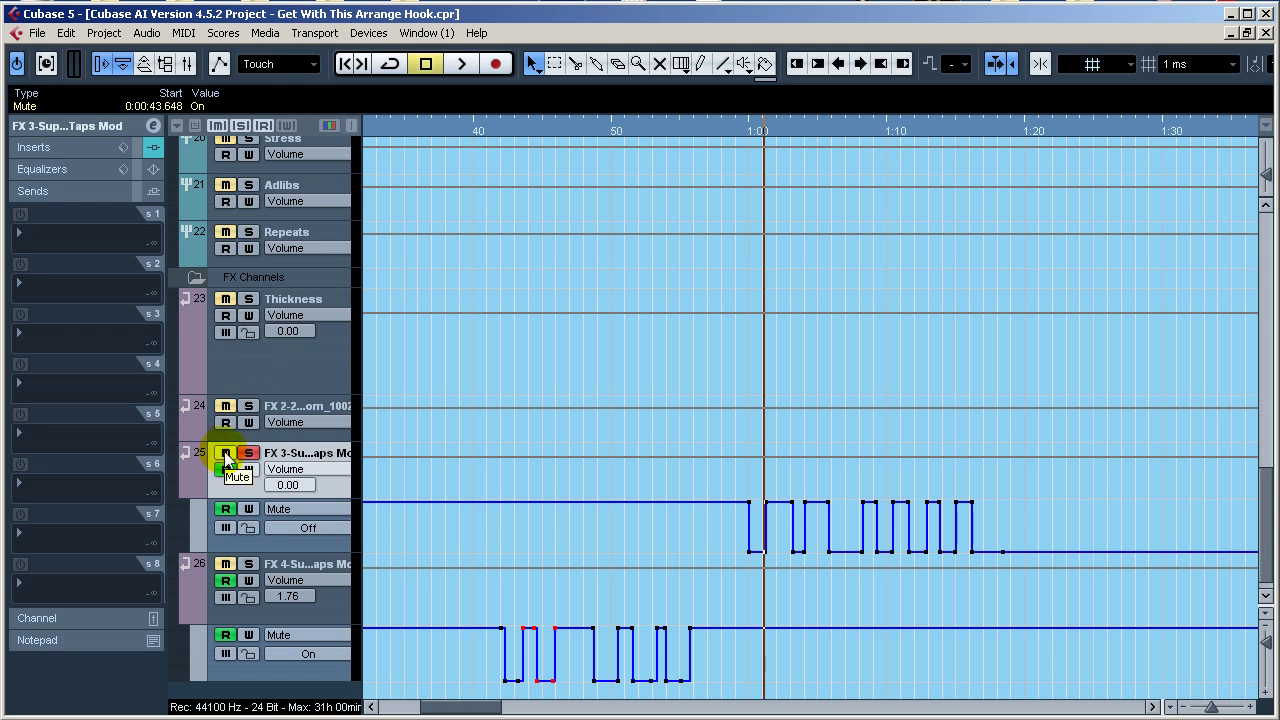
# Select the mute-off points around 1:03 in the FX 3 mute lane, and add and delete a volume point at -6.74
pyautogui.click(795, 547)
pyautogui.moveTo(771, 534); pyautogui.dragTo(826, 566)
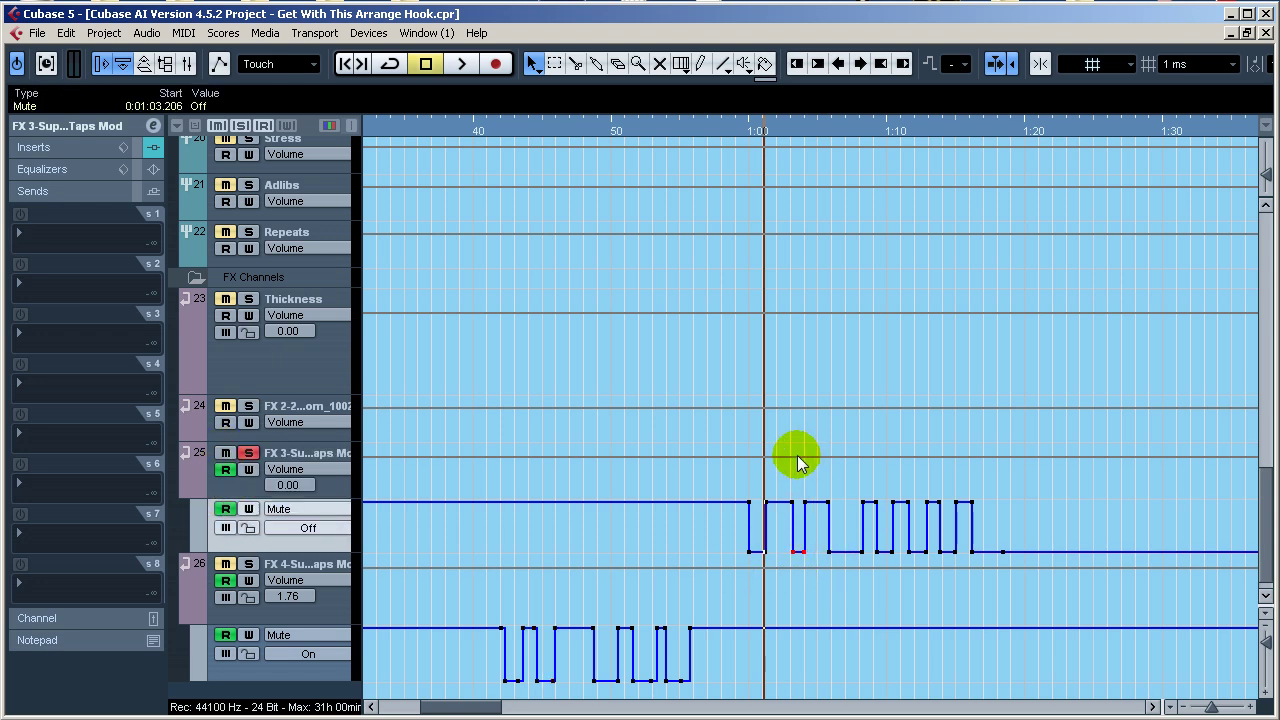
pyautogui.moveTo(794, 450); pyautogui.dragTo(815, 469)
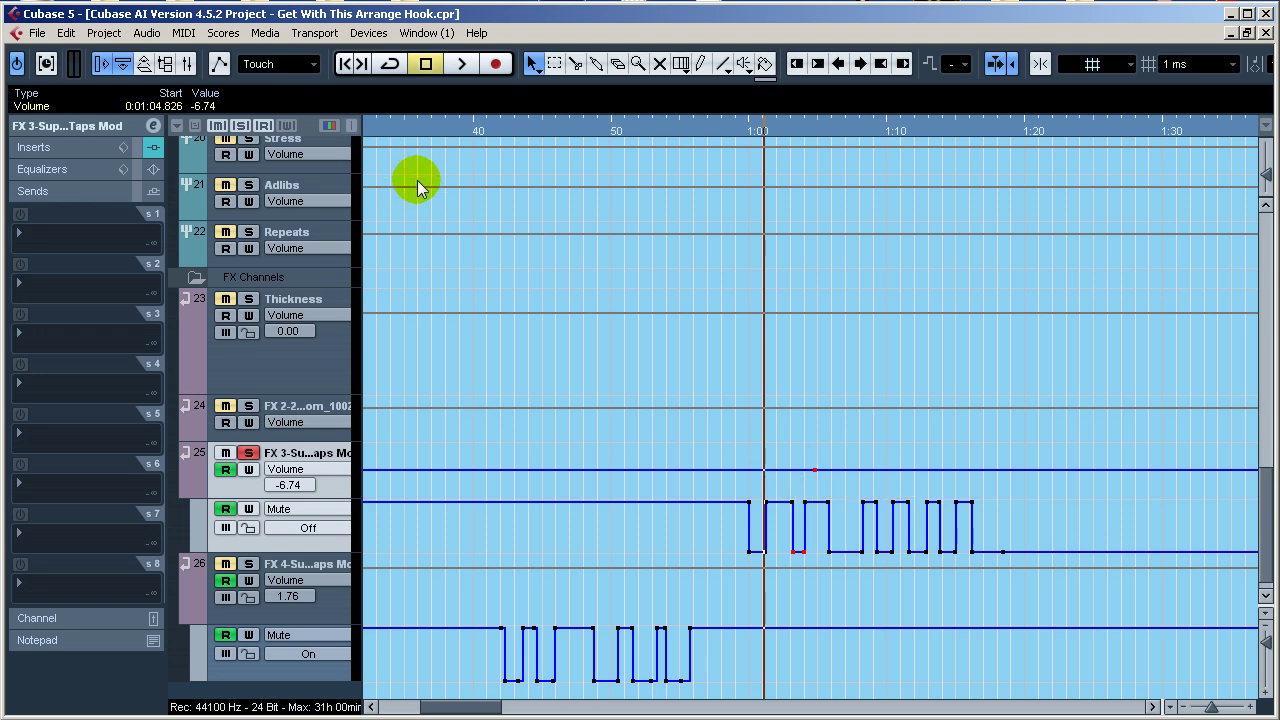
pyautogui.press('Delete')
# Select the mute-on points between about 1:04 and 1:06 in the FX 3 lane and play that passage from about 1:01
pyautogui.click(808, 503)
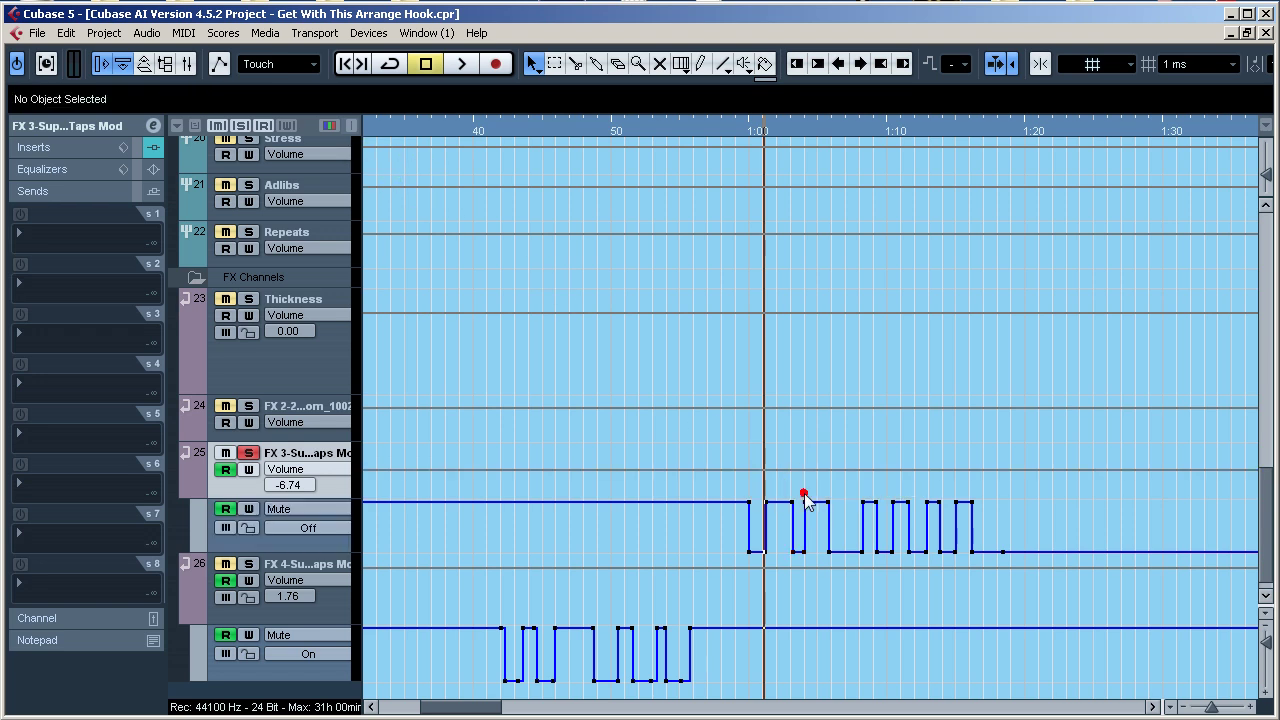
pyautogui.click(829, 502)
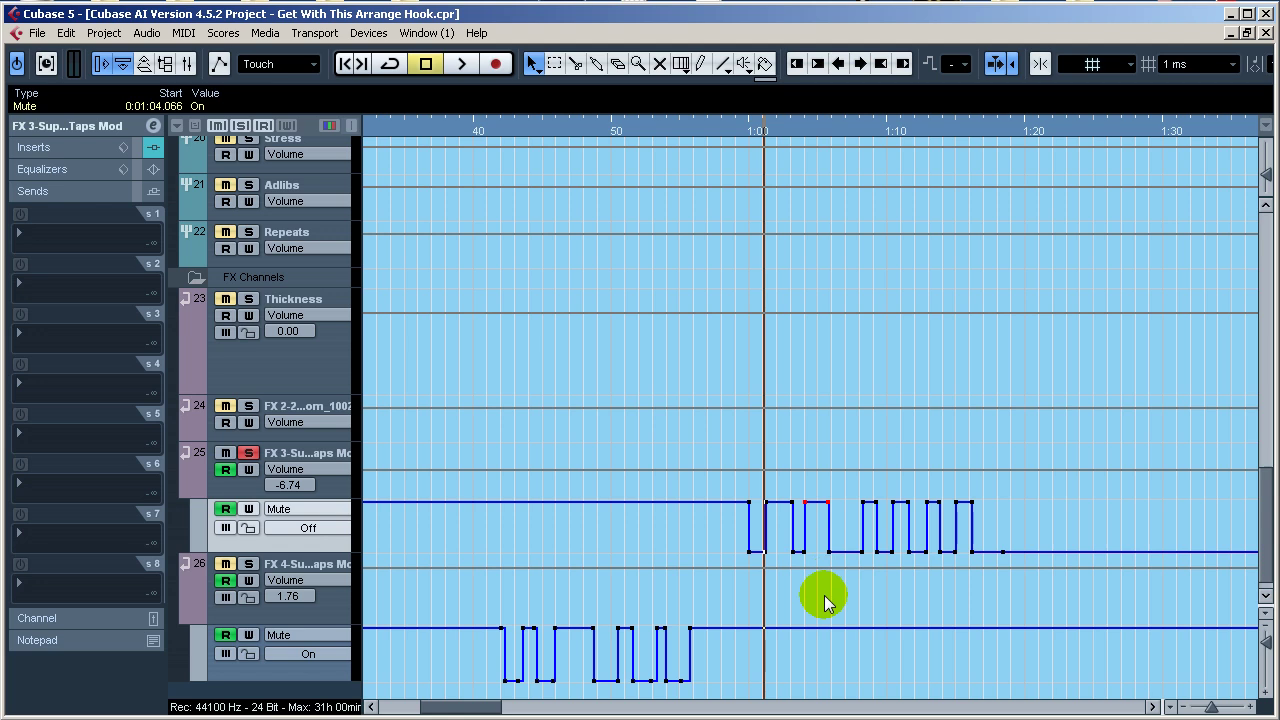
pyautogui.press('space')
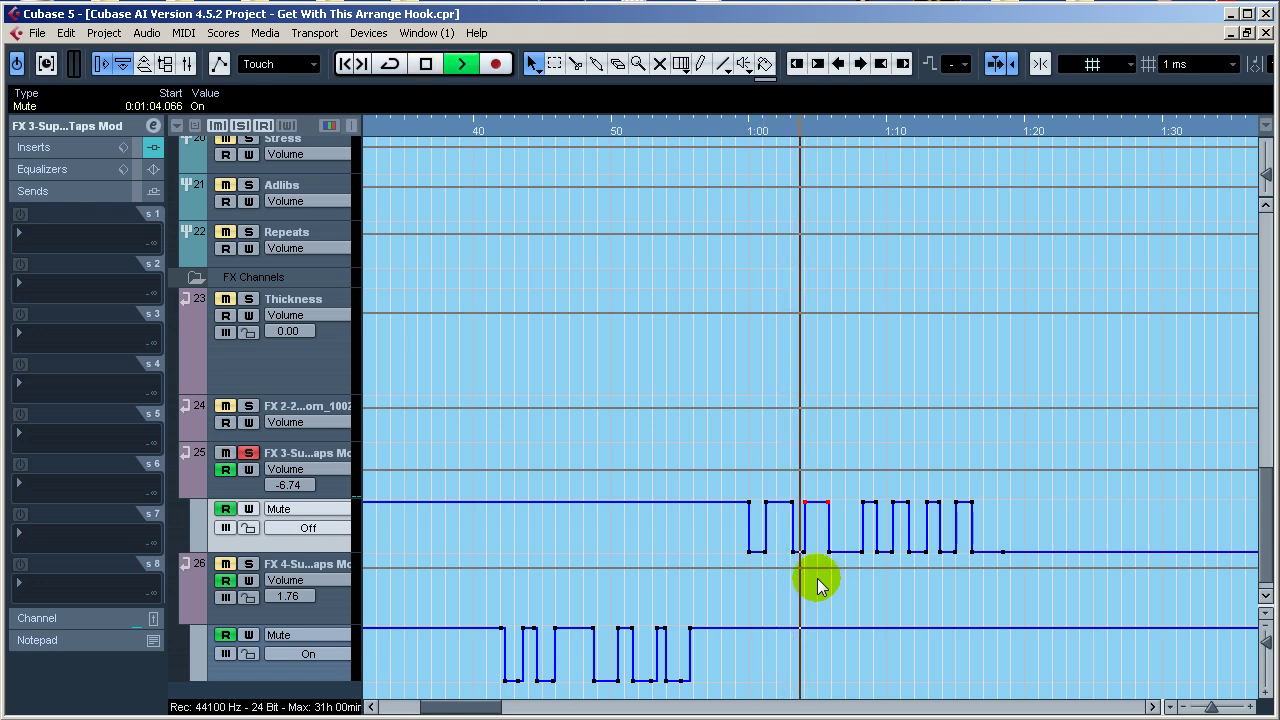
pyautogui.press('space')
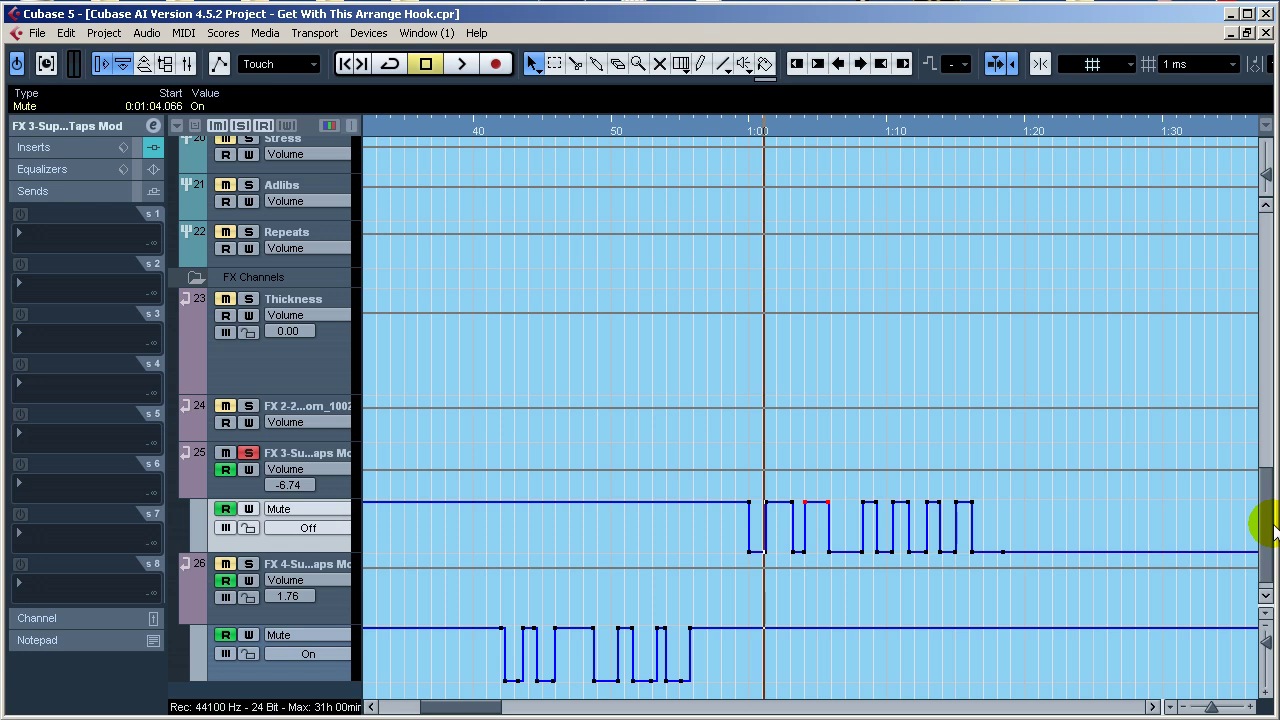
pyautogui.scroll(2, 1270, 520)
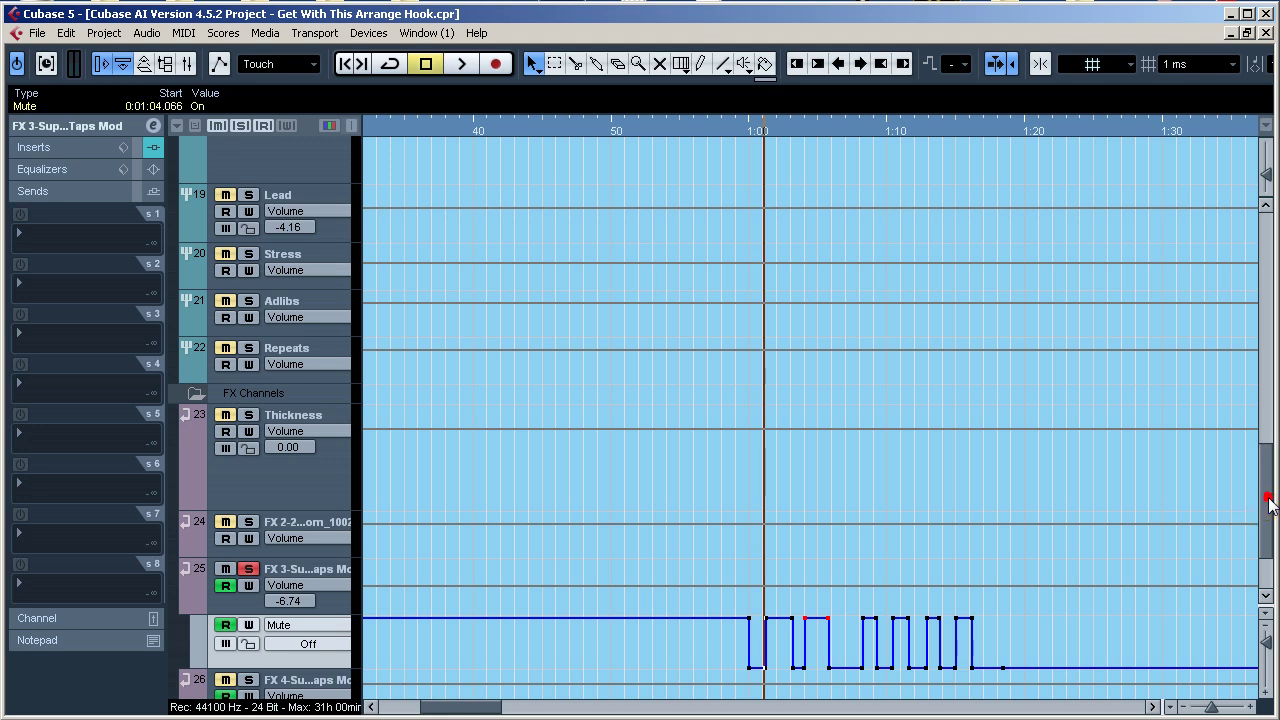
pyautogui.moveTo(1268, 505); pyautogui.dragTo(1235, 248)
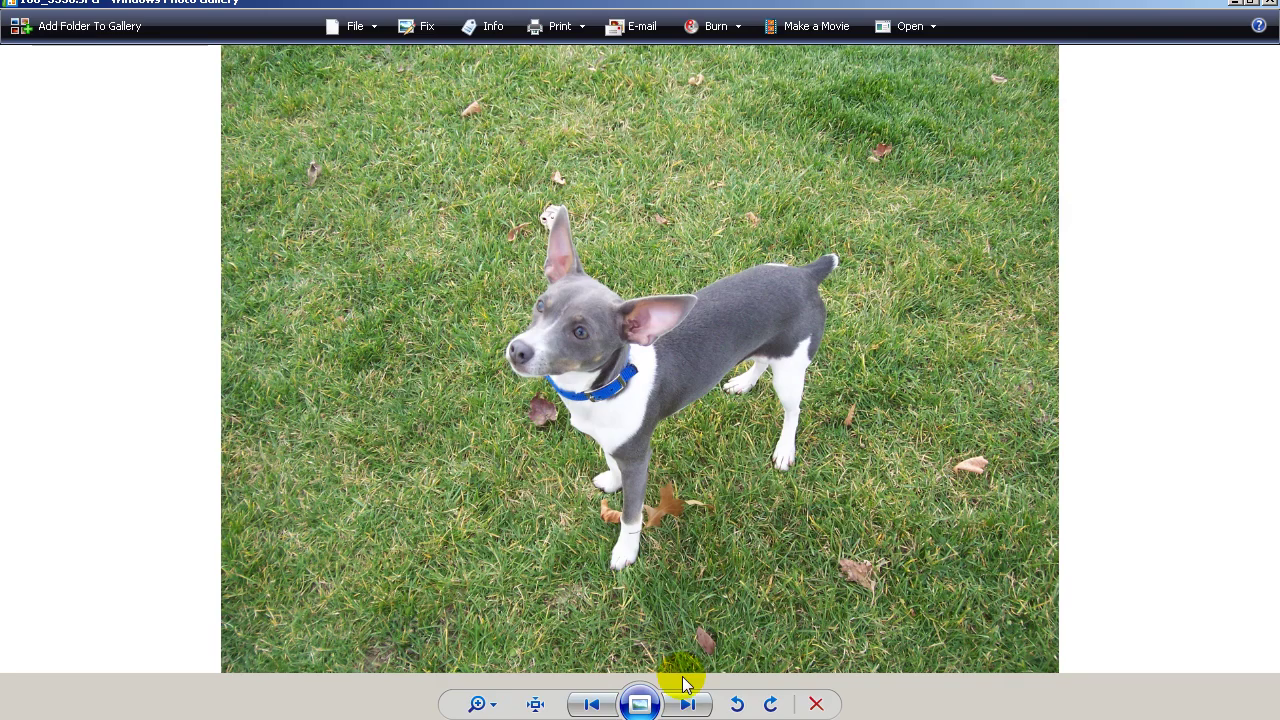
# Switch to Windows Photo Gallery and look through the dog photos
pyautogui.click(701, 707)
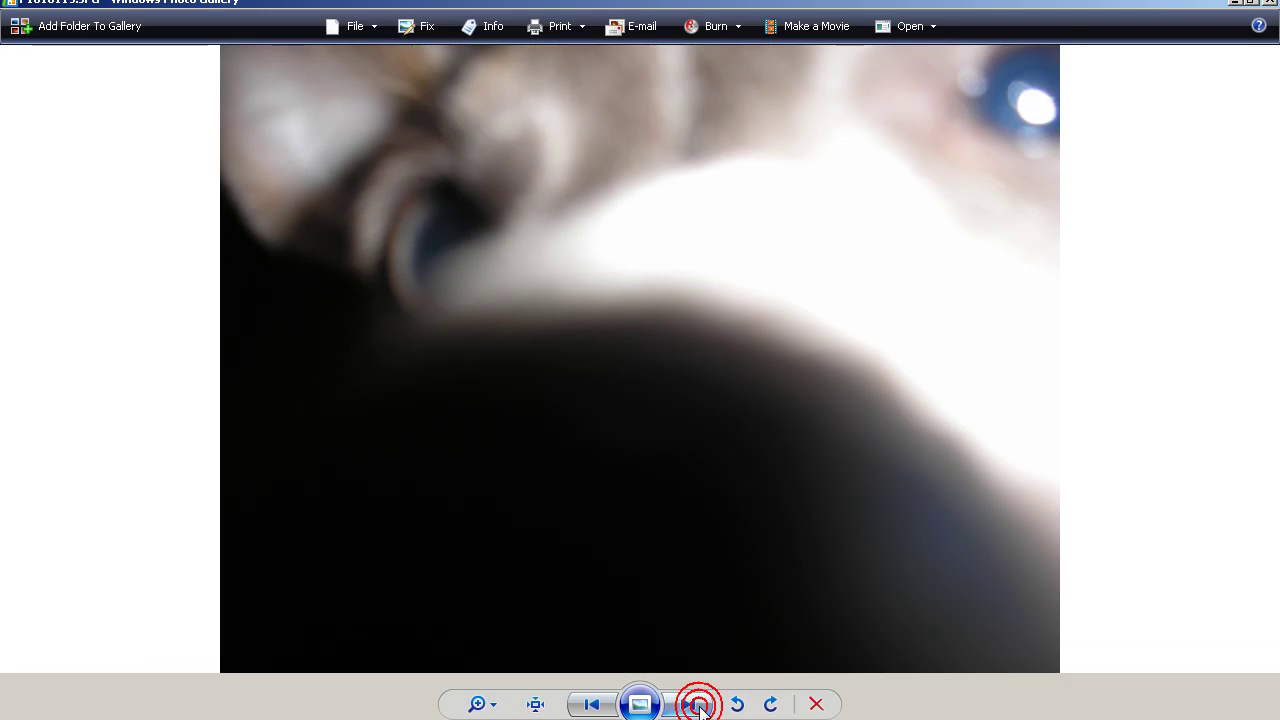
pyautogui.click(601, 704)
pyautogui.click(601, 704)
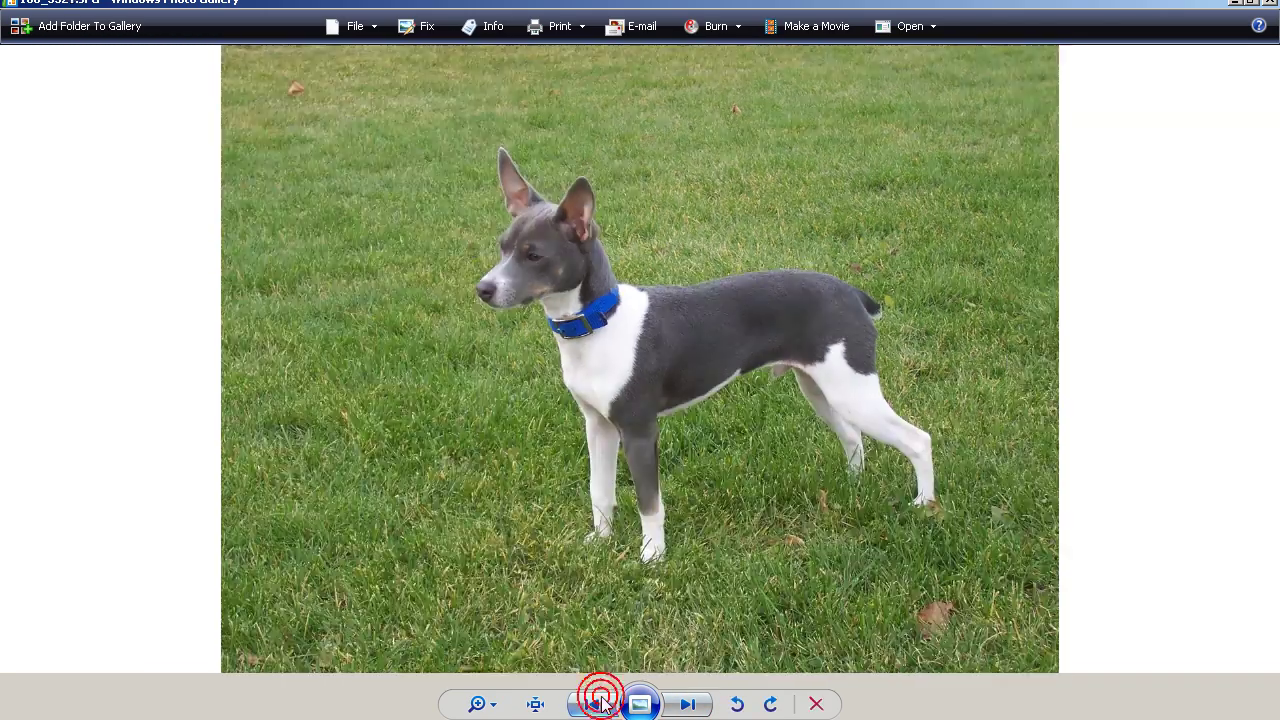
pyautogui.click(601, 704)
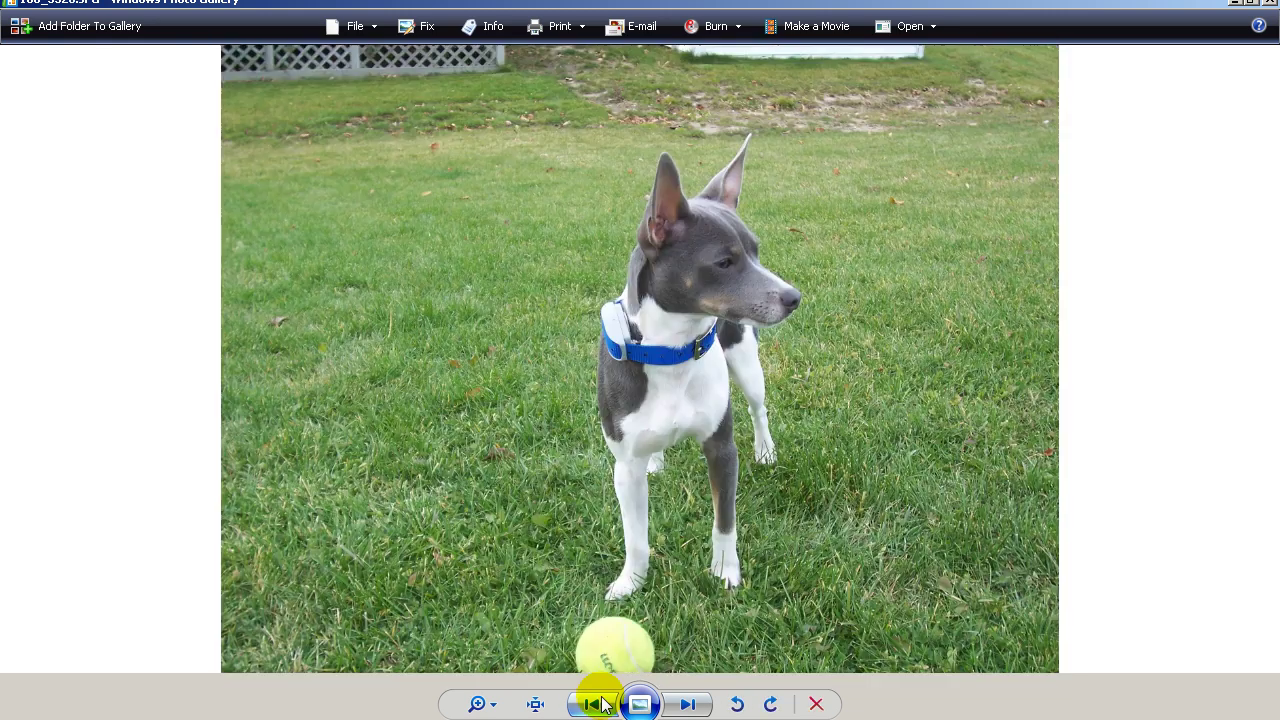
pyautogui.click(601, 704)
pyautogui.click(601, 704)
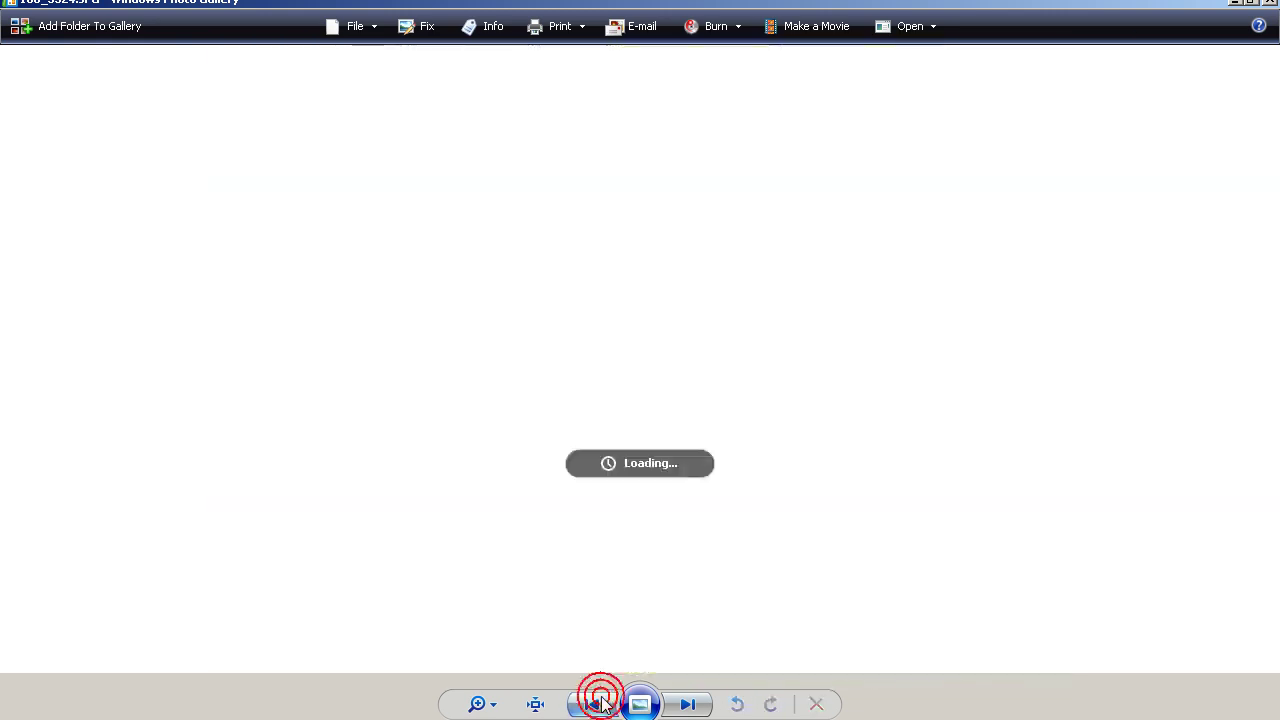
pyautogui.click(601, 704)
pyautogui.click(601, 704)
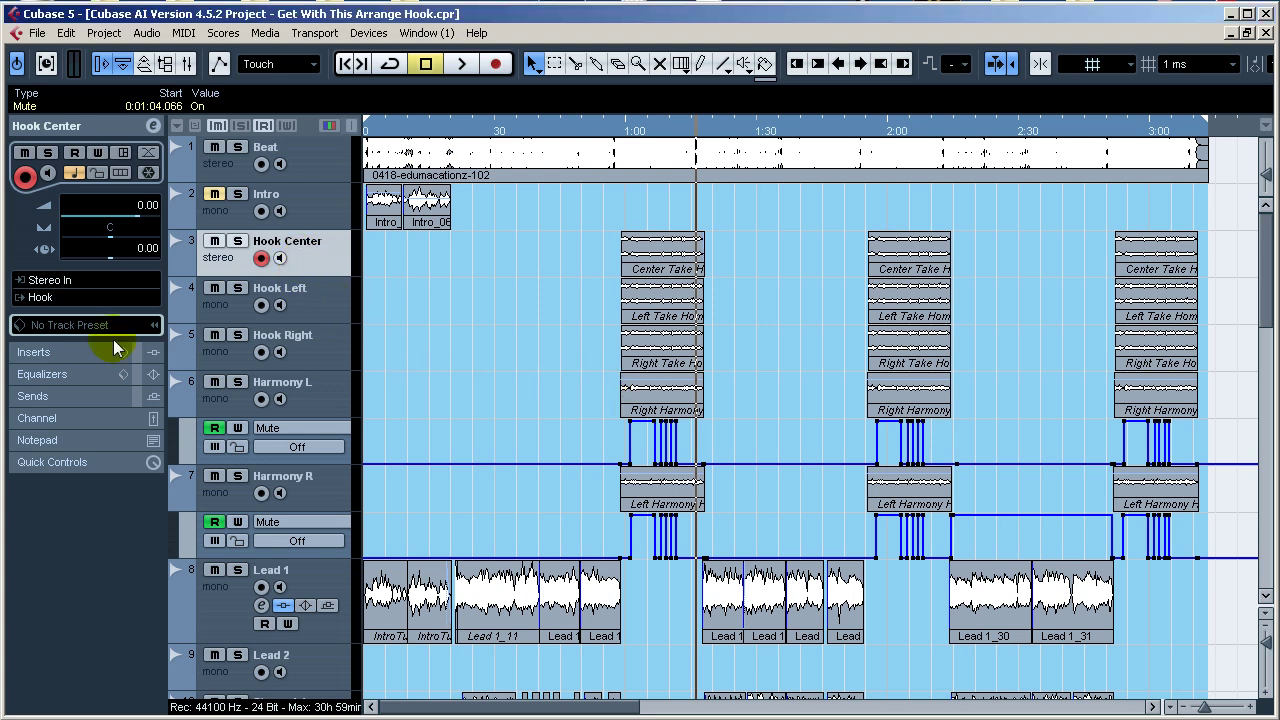
# In the Hook Center channel settings, set EQ band 2 to -5.6 at 319 Hz, bypass the band, and close the window
pyautogui.click(152, 125)
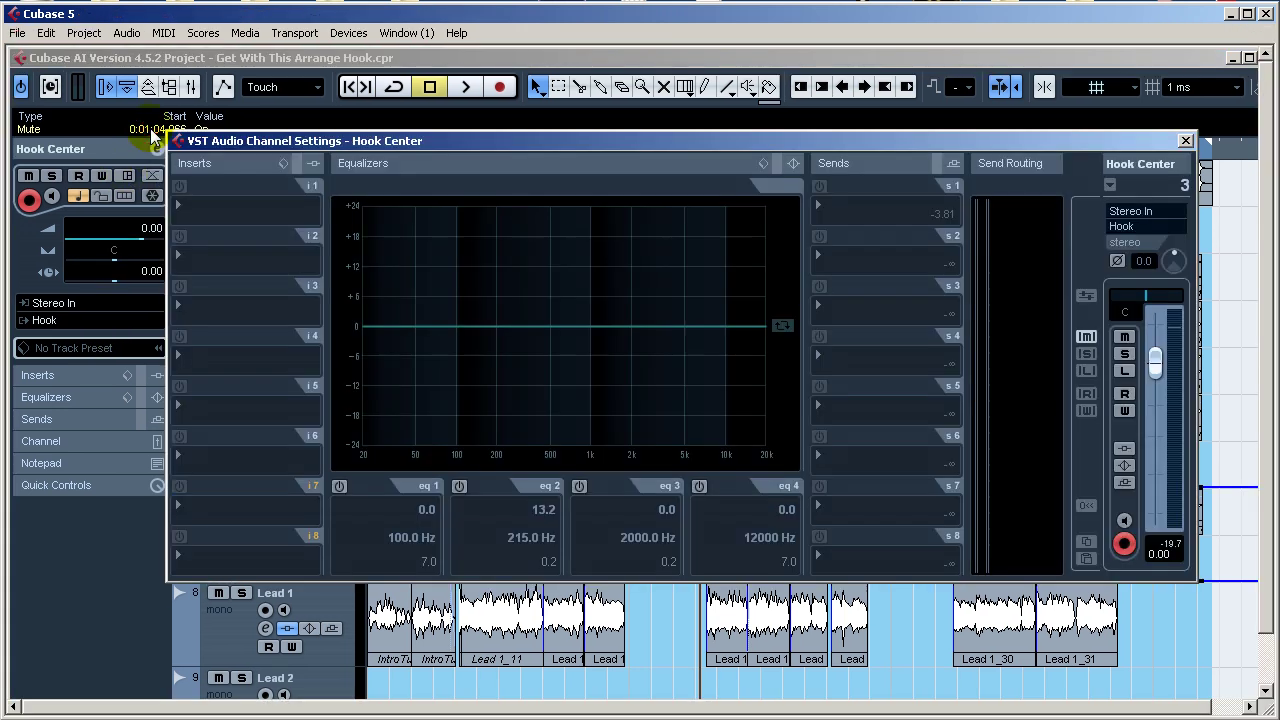
pyautogui.click(1186, 141)
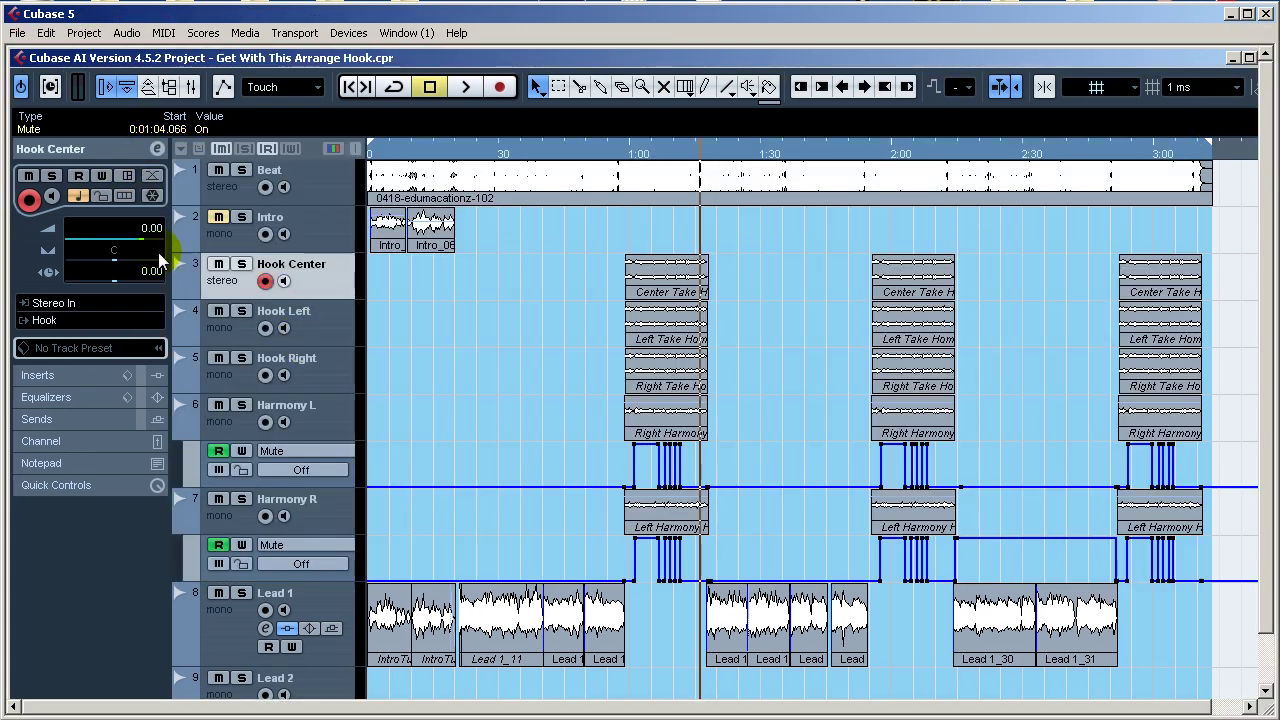
pyautogui.click(157, 149)
pyautogui.click(459, 486)
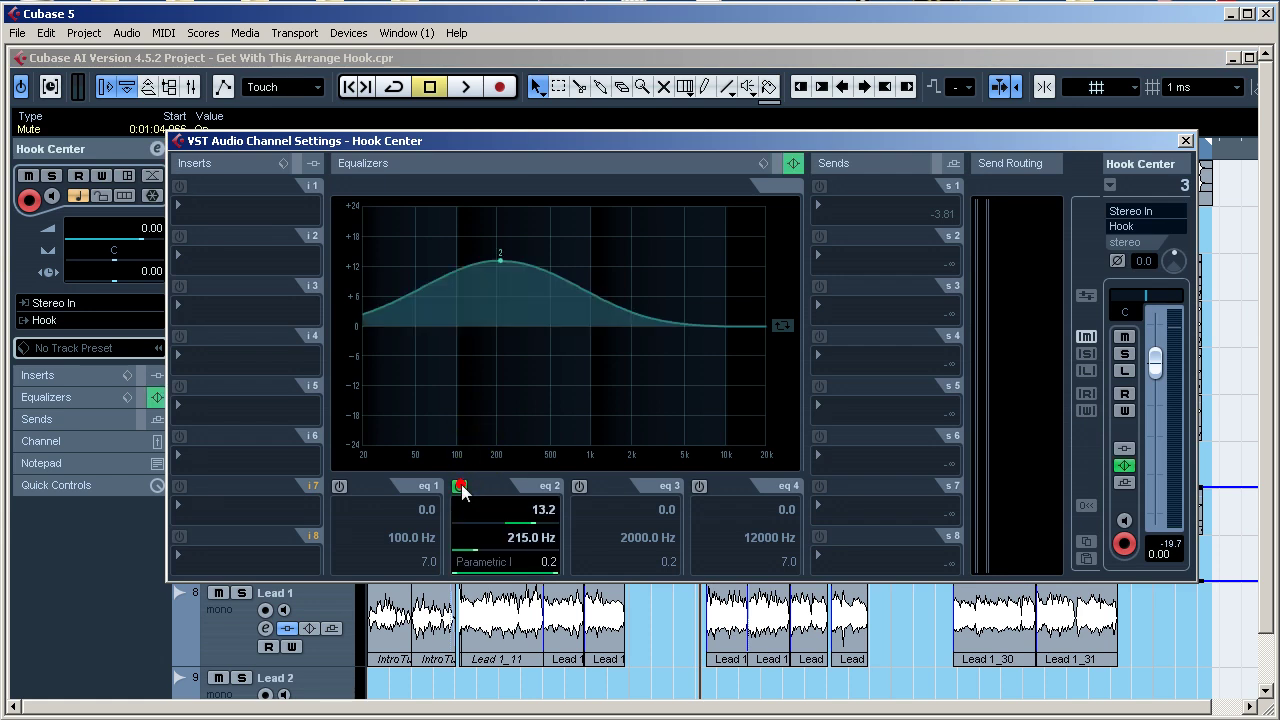
pyautogui.moveTo(484, 262); pyautogui.dragTo(523, 352)
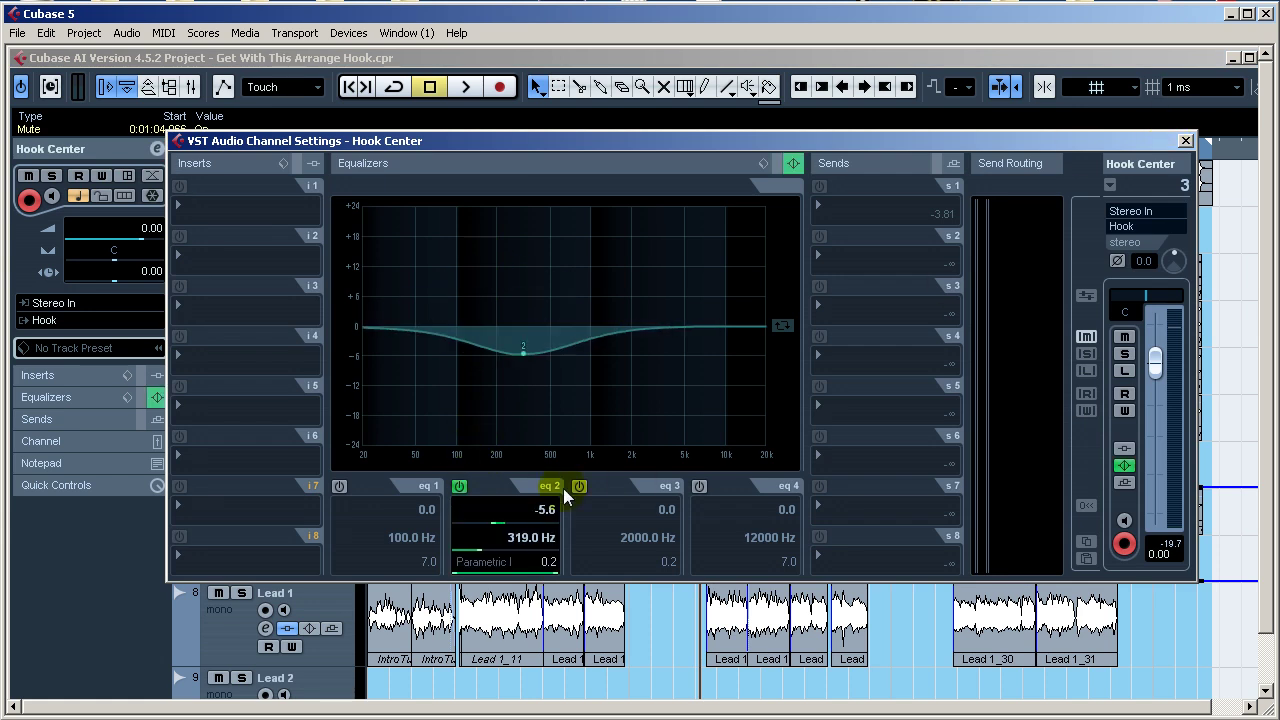
pyautogui.click(459, 486)
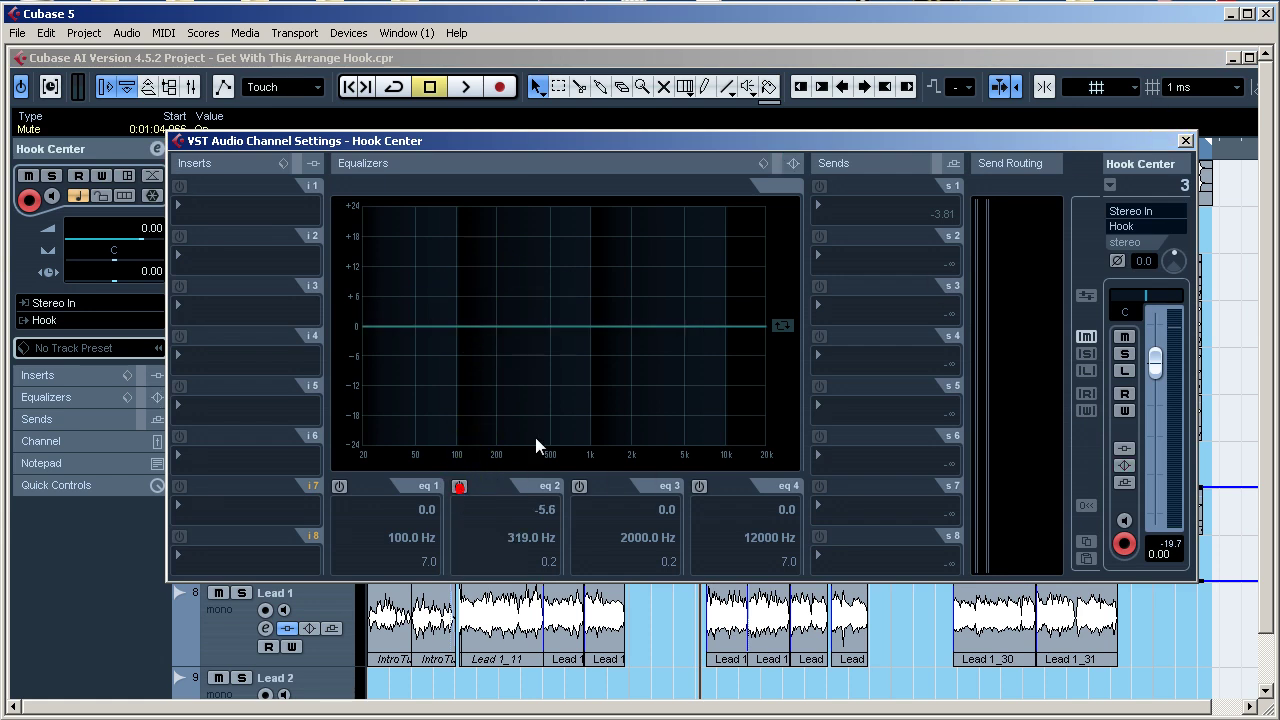
pyautogui.click(1186, 141)
# Select the Hook Center, Hook Left and Hook Right tracks one by one to examine their panning and output routing
pyautogui.click(337, 330)
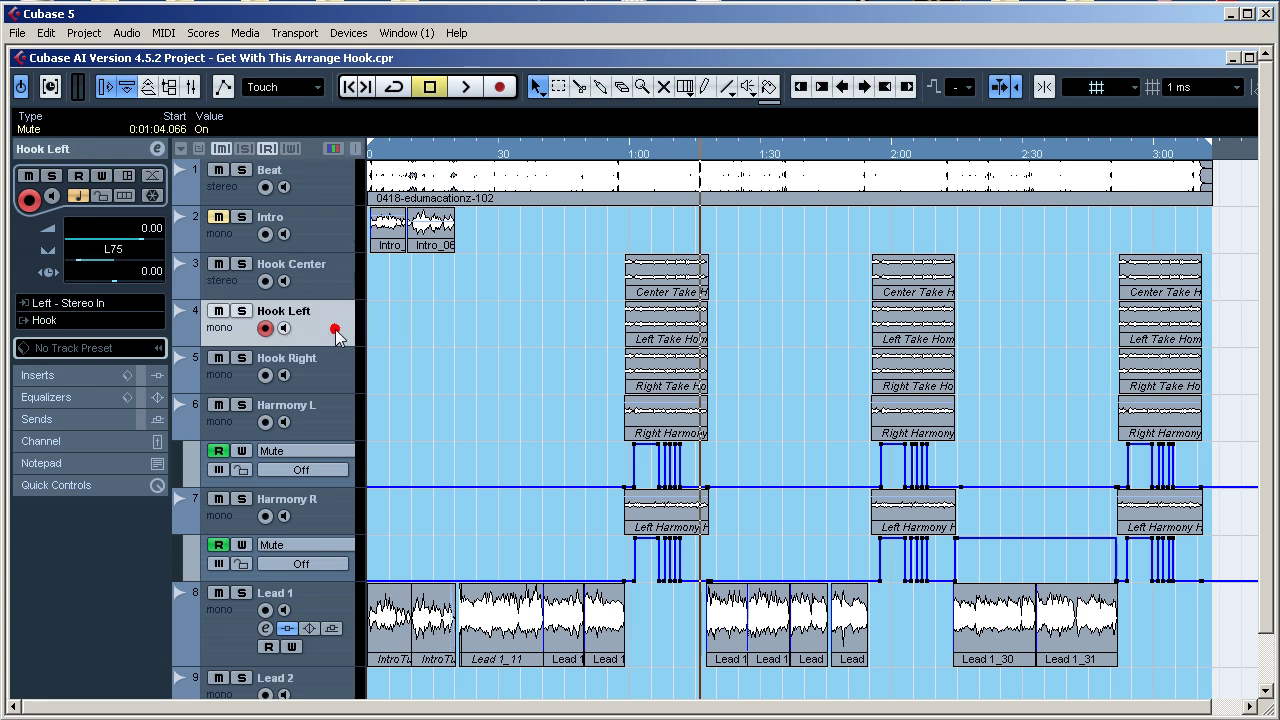
pyautogui.click(327, 294)
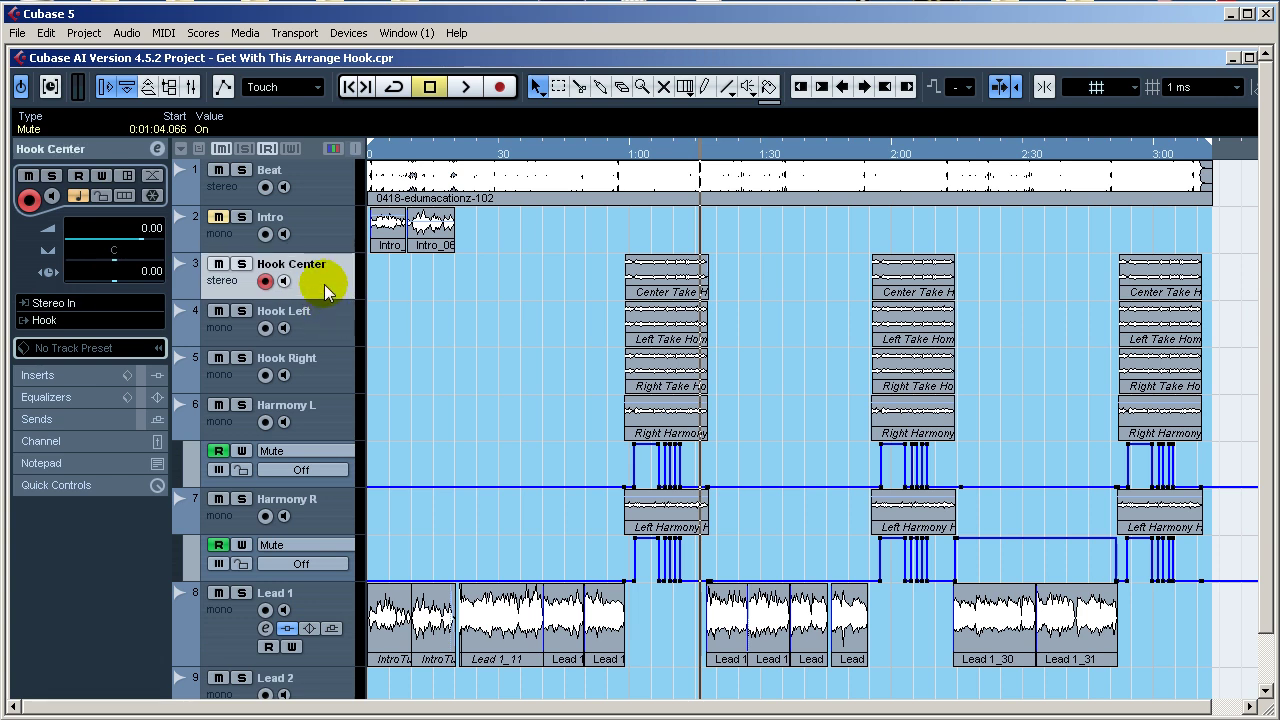
pyautogui.click(325, 328)
pyautogui.click(330, 357)
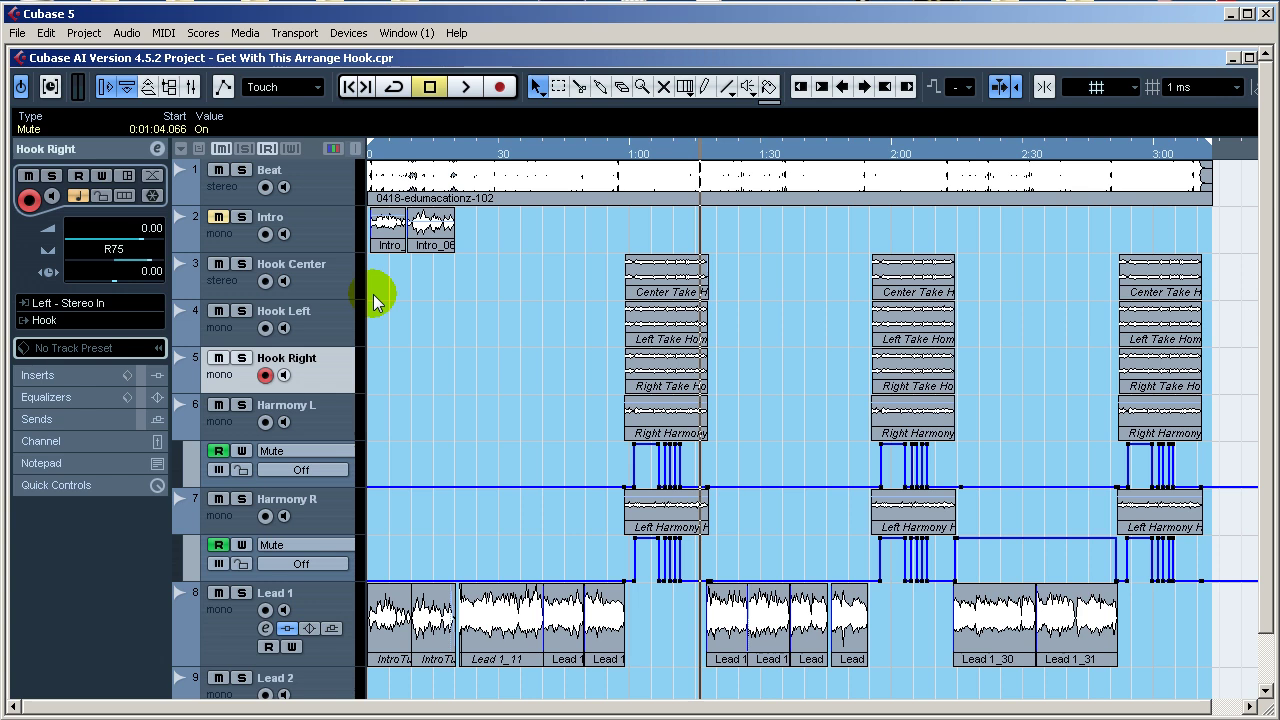
pyautogui.click(329, 314)
pyautogui.click(325, 290)
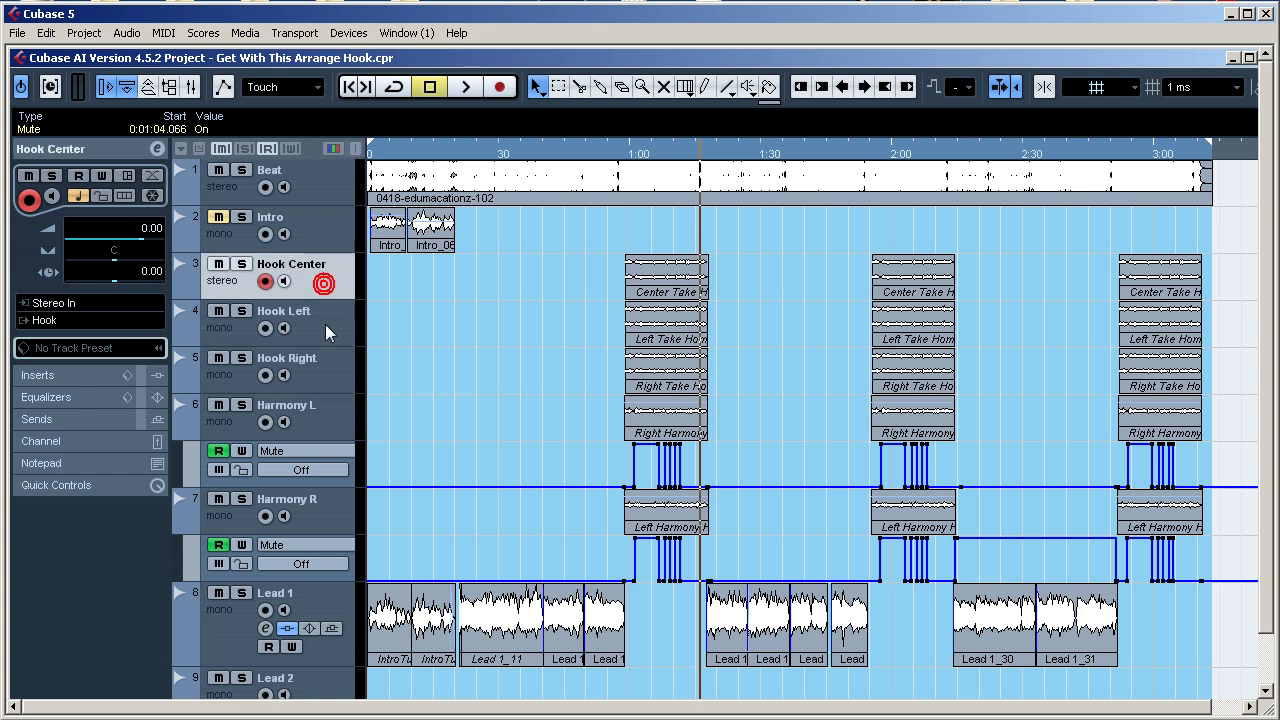
pyautogui.click(328, 325)
pyautogui.click(330, 370)
# Expand the Harmony L track's equalizer section, view its EQ curve in the channel settings, and close the window
pyautogui.click(330, 420)
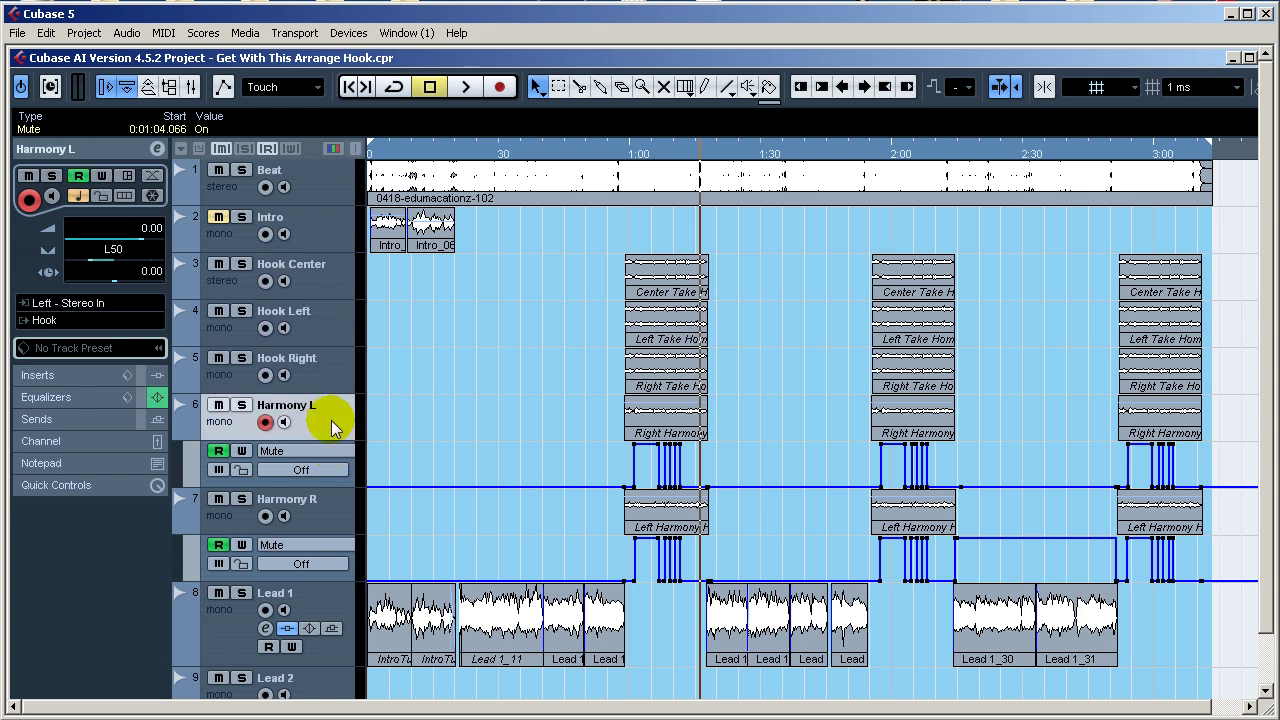
pyautogui.click(118, 397)
pyautogui.click(157, 148)
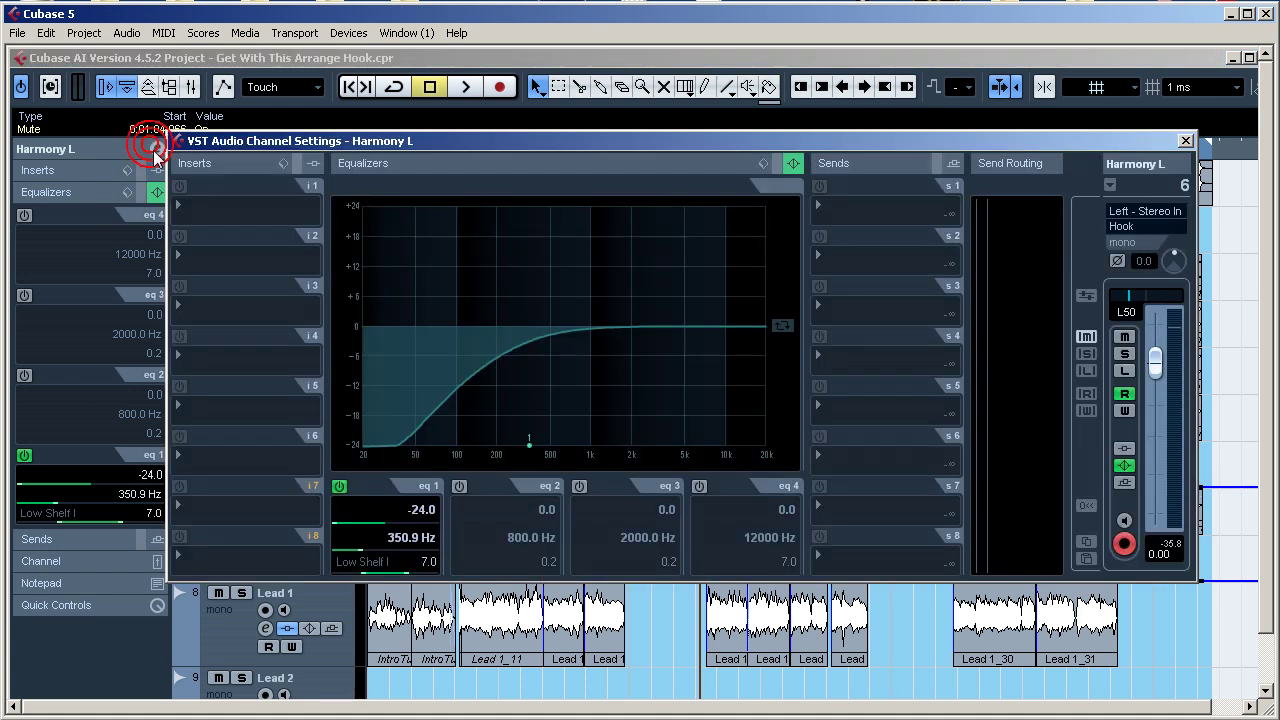
pyautogui.click(1184, 142)
# Compare the EQ curves of Harmony R and Harmony L in their channel settings, closing each window after viewing
pyautogui.click(329, 522)
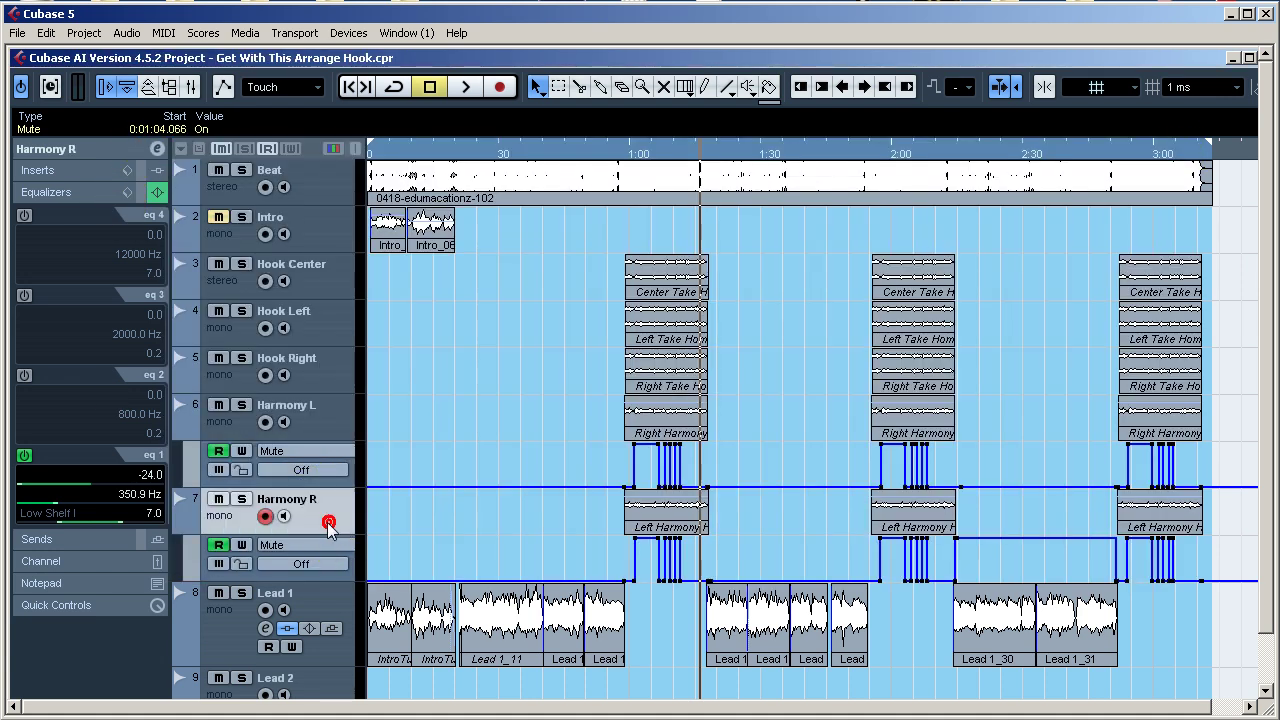
pyautogui.click(153, 148)
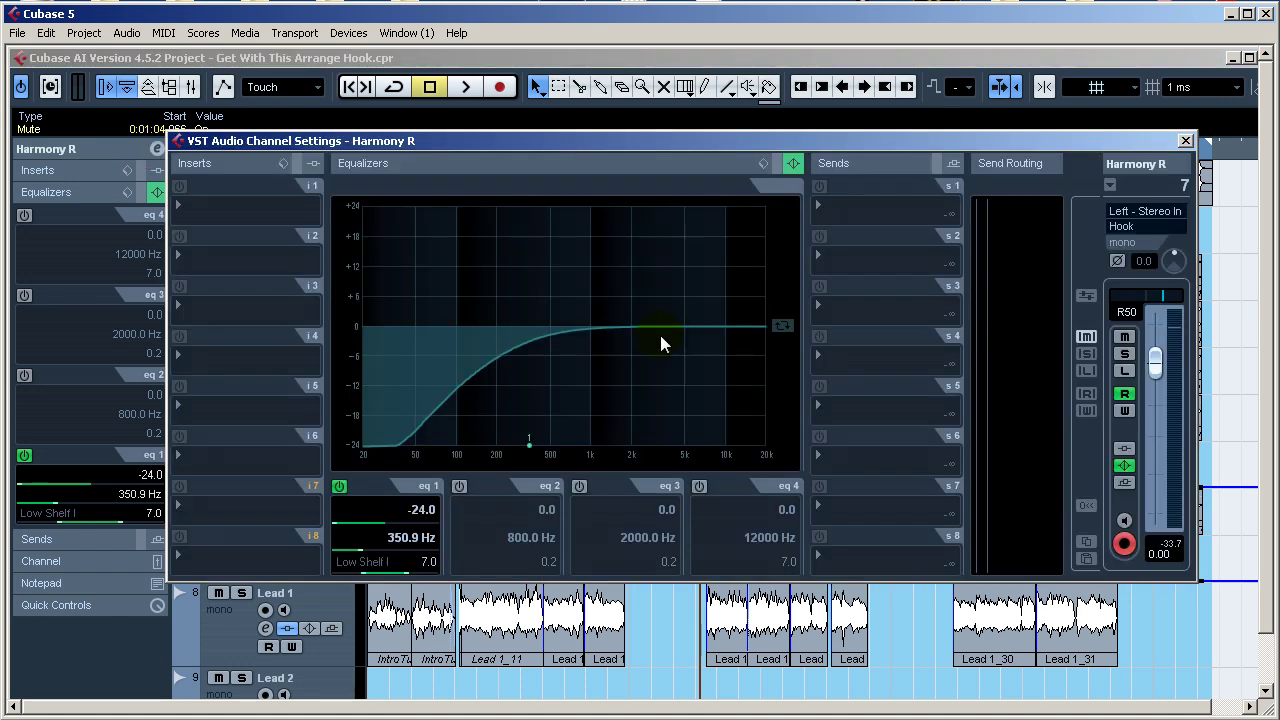
pyautogui.click(1189, 141)
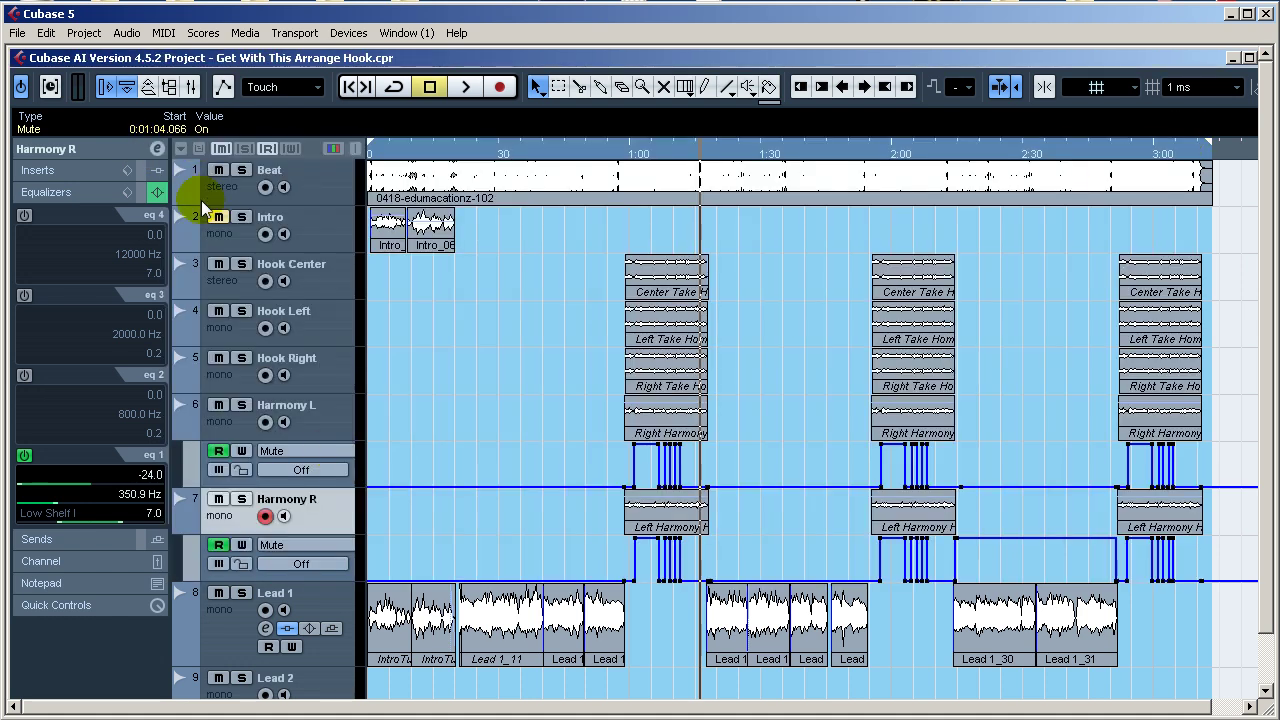
pyautogui.click(315, 424)
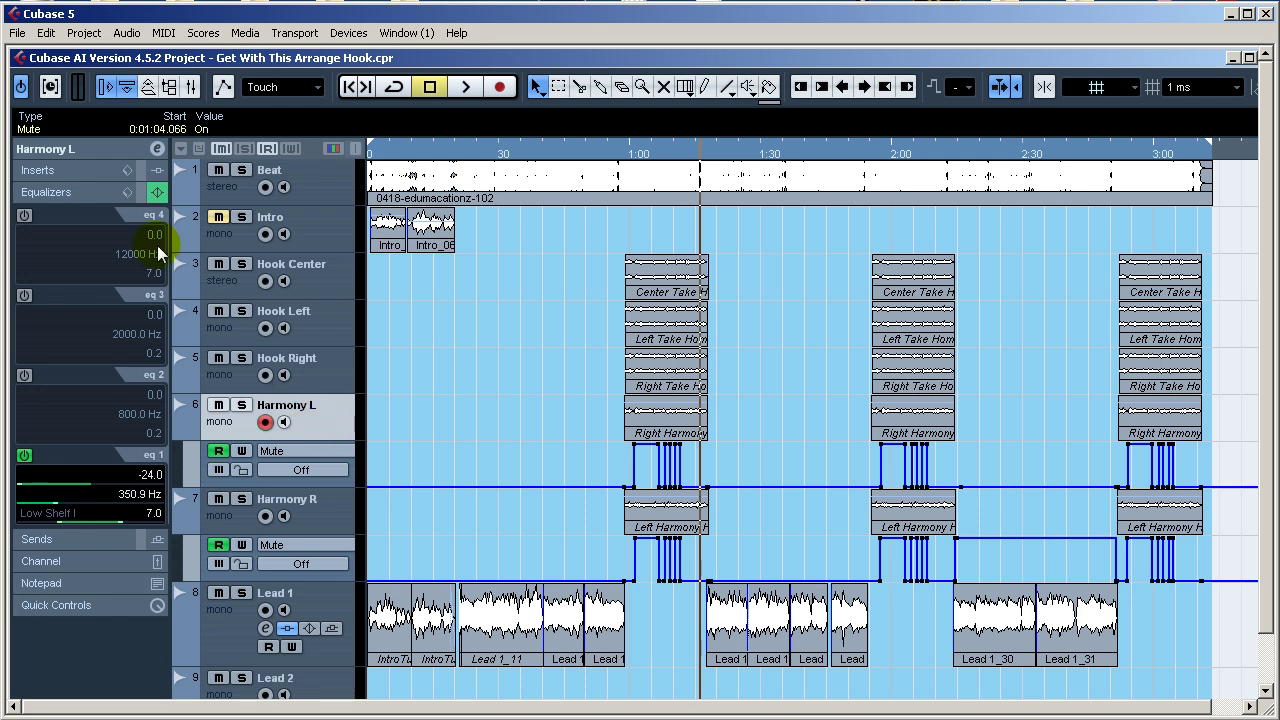
pyautogui.click(156, 150)
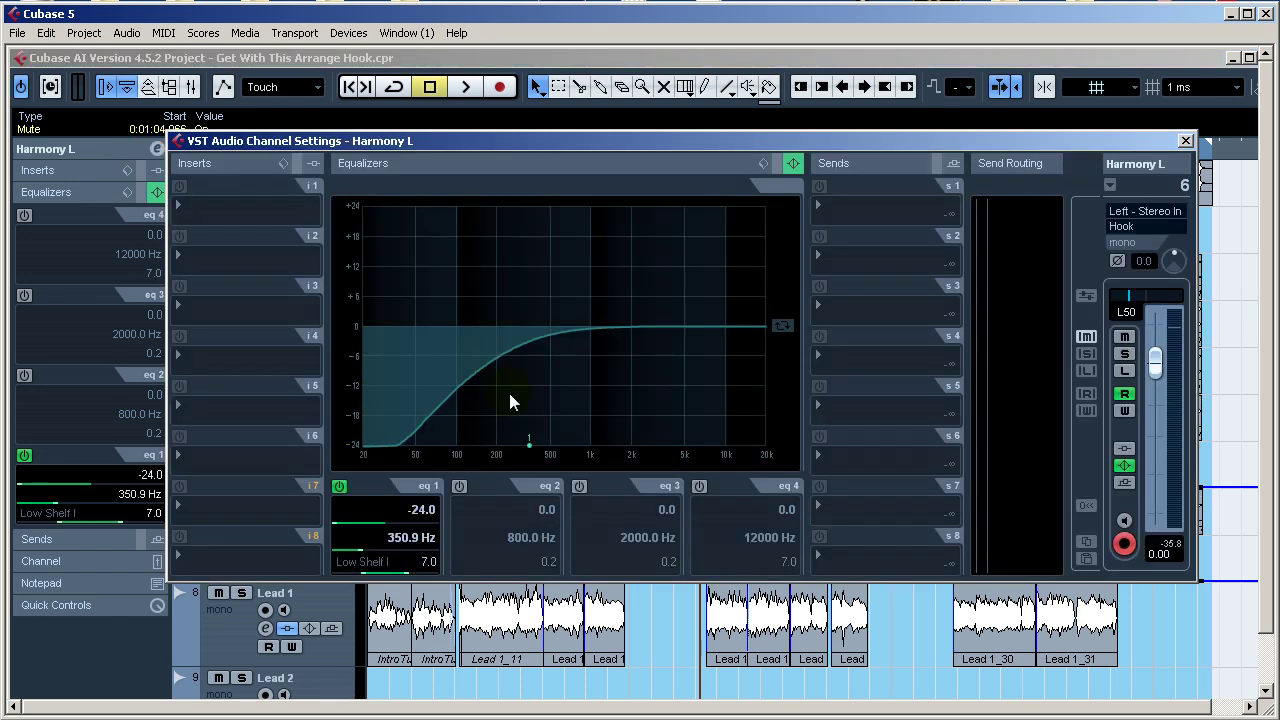
pyautogui.click(1185, 140)
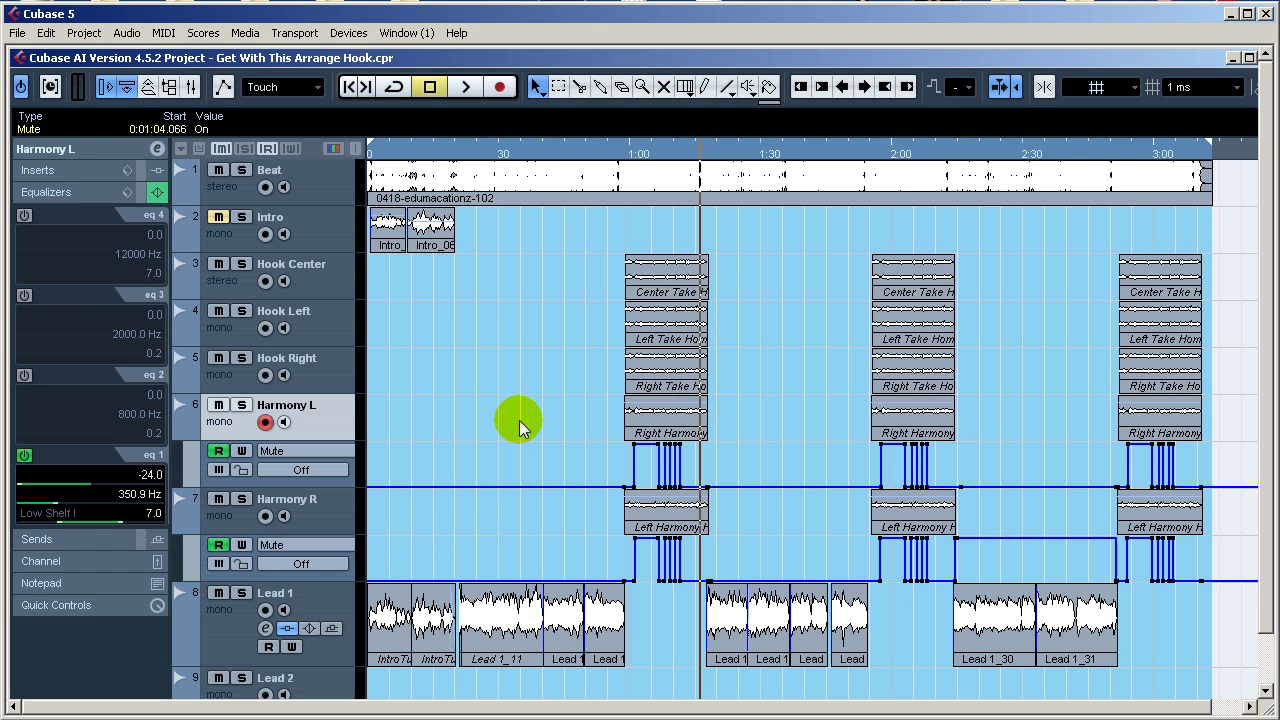